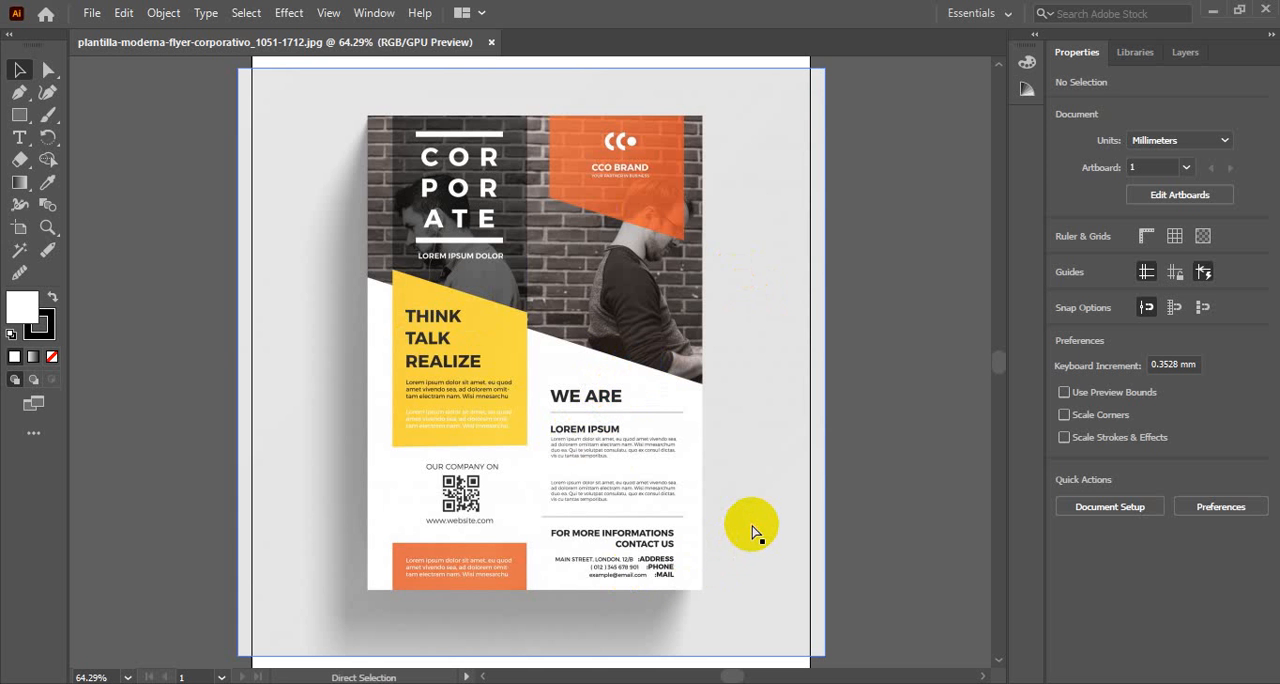
# Create a new A4 portrait document, 210 x 297 mm, with a 3 mm bleed on all sides
pyautogui.hotkey('ctrl', 'n')
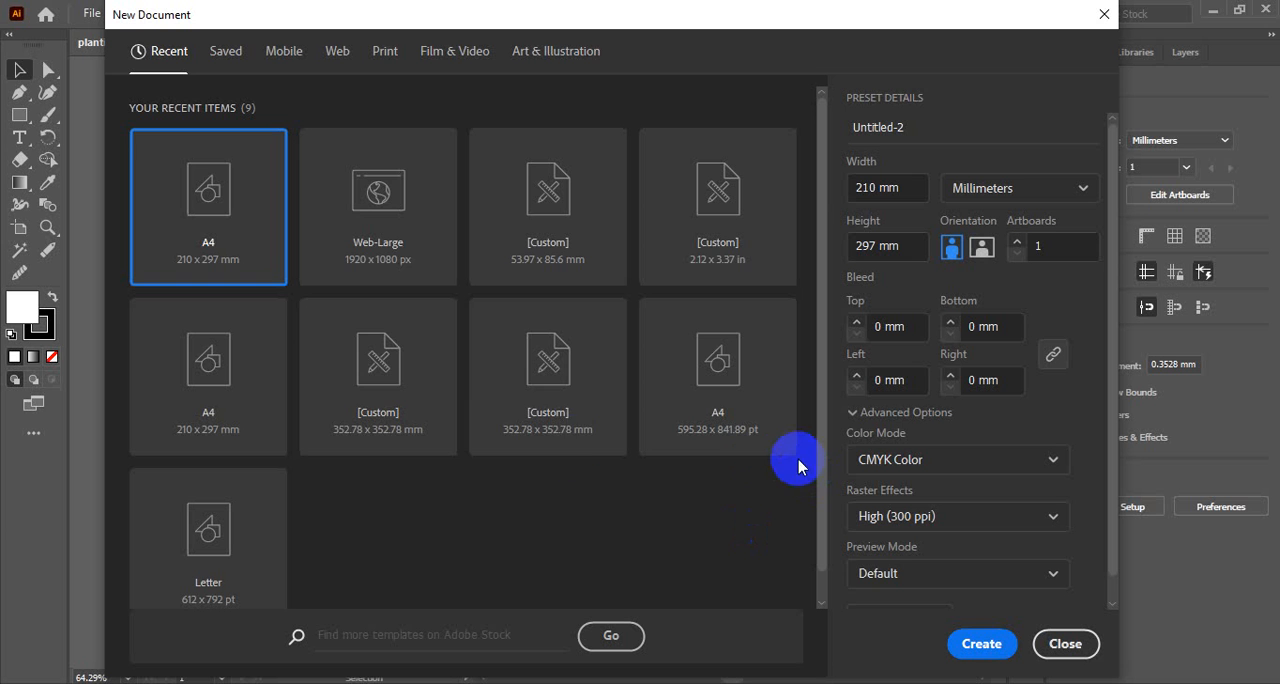
pyautogui.click(206, 194)
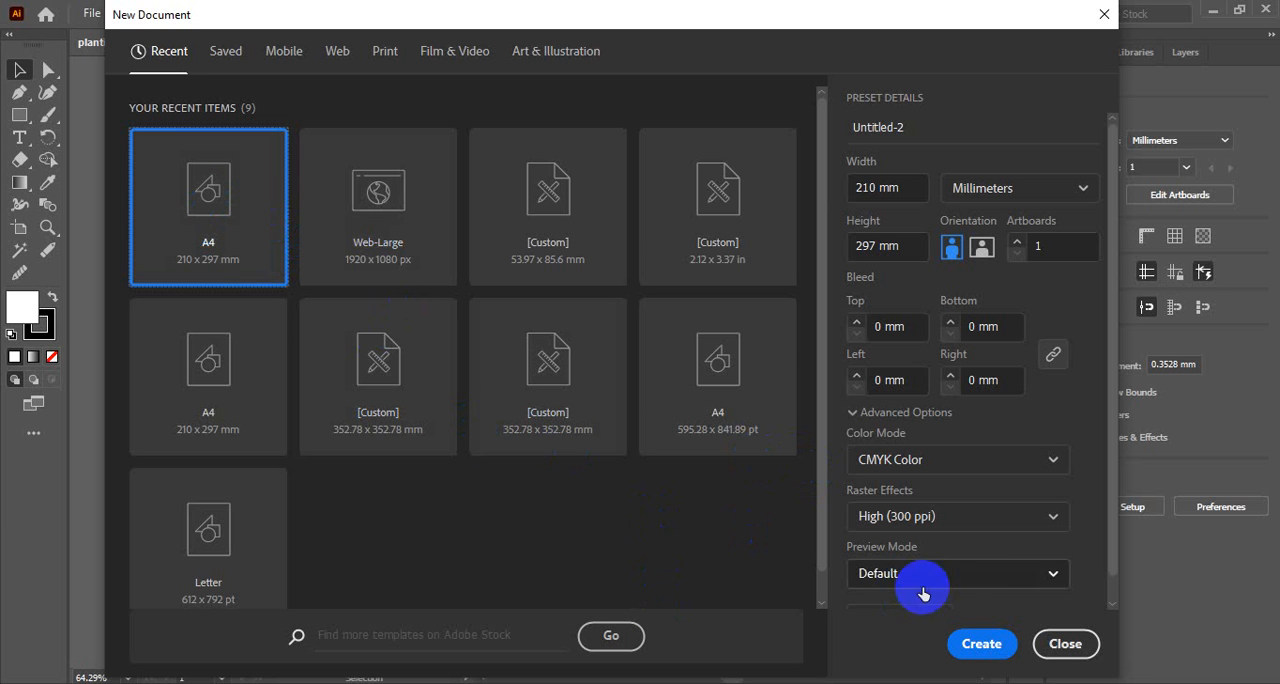
pyautogui.click(877, 328)
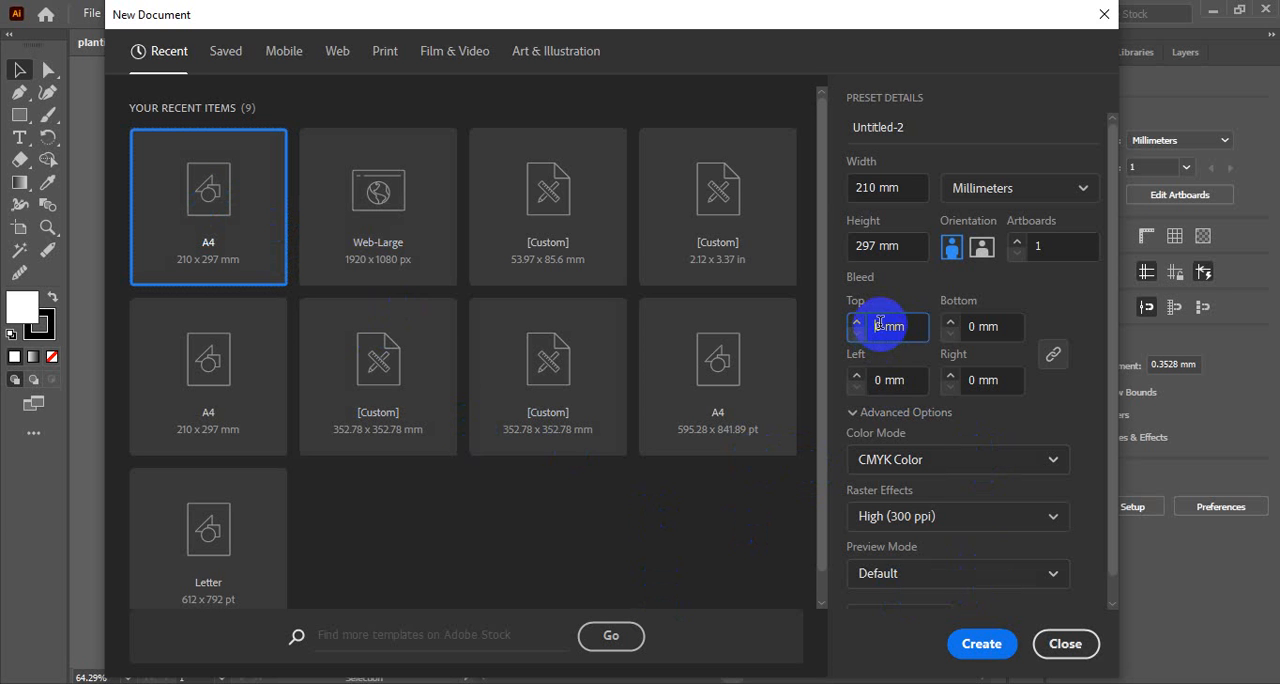
pyautogui.write('3')
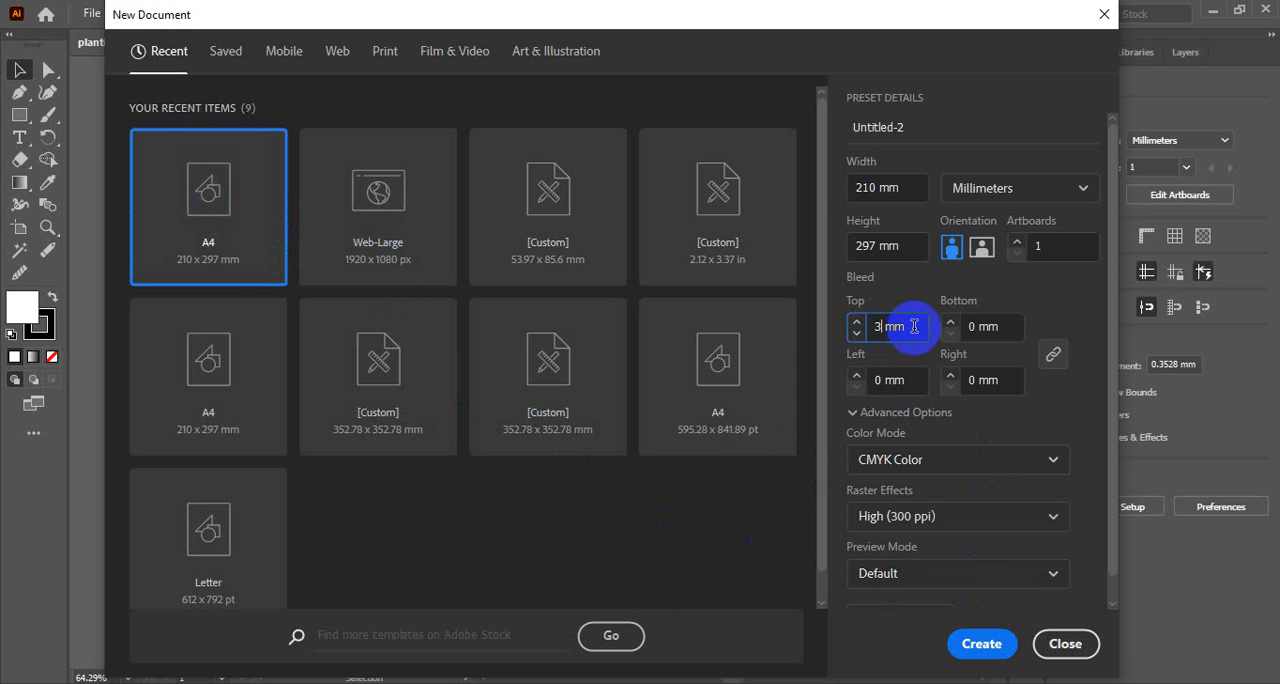
pyautogui.click(1065, 306)
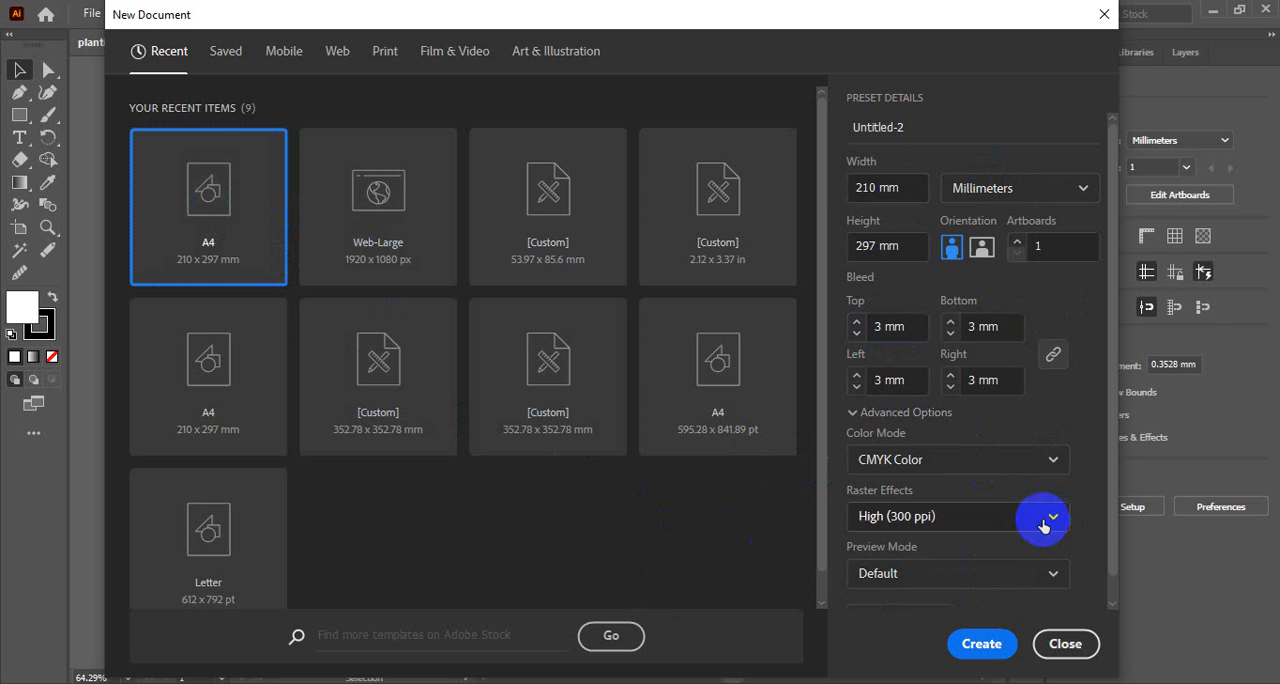
pyautogui.click(984, 648)
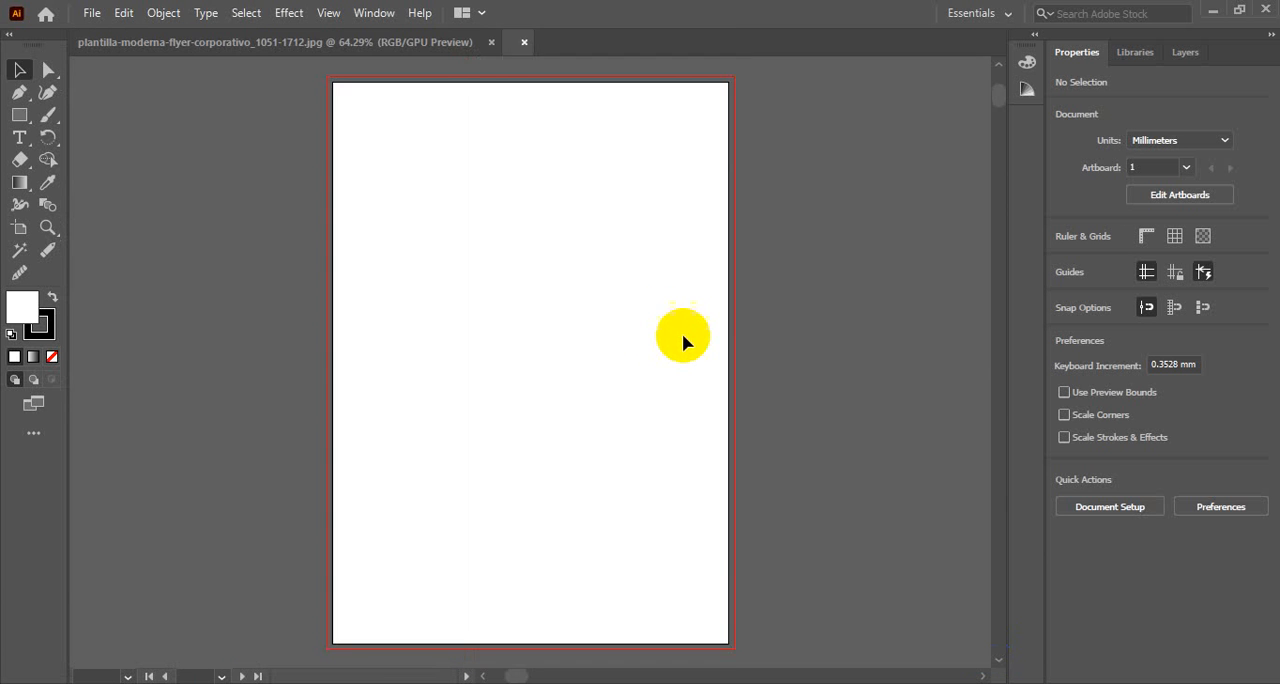
# Review the corporate flyer layout in the reference image document, then return to the blank A4 document
pyautogui.click(340, 40)
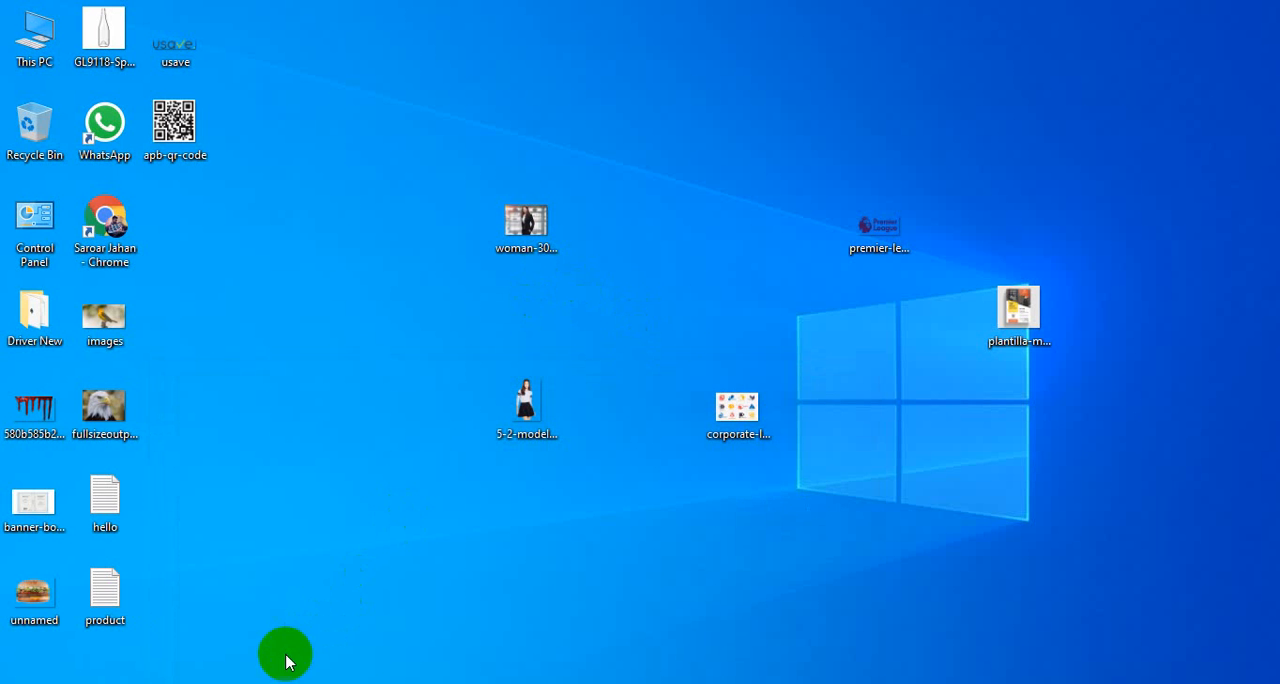
pyautogui.click(294, 682)
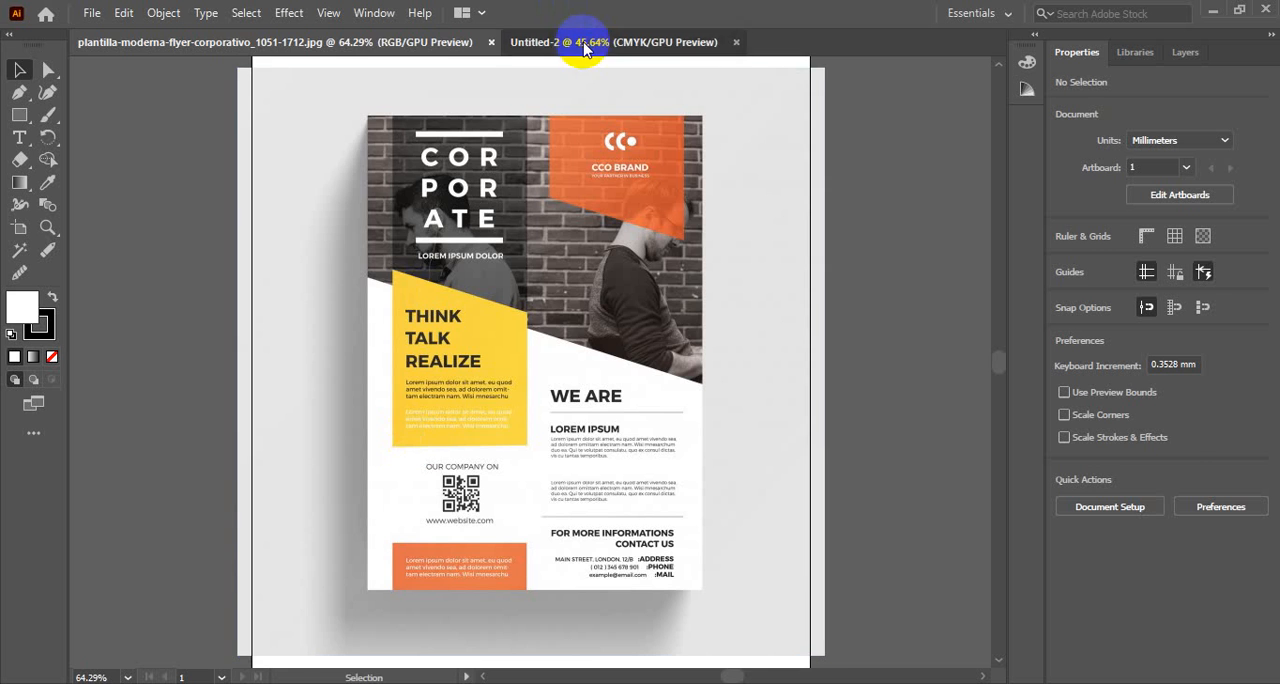
pyautogui.click(584, 44)
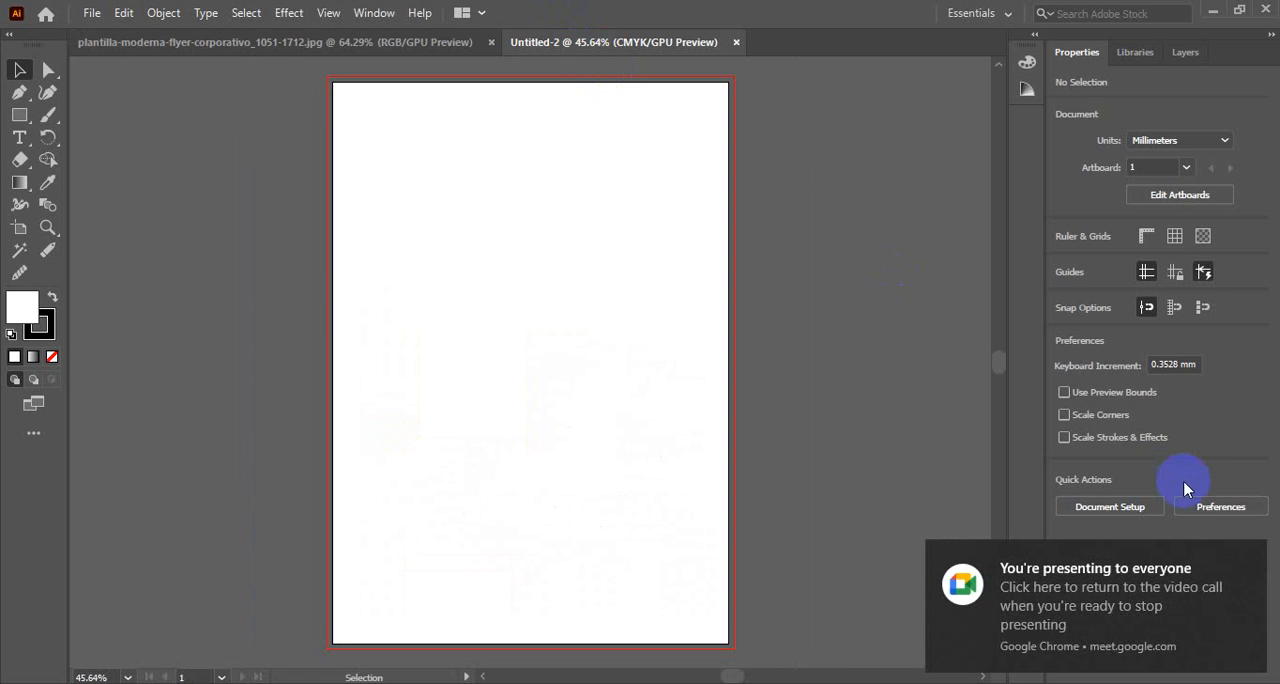
pyautogui.click(1257, 562)
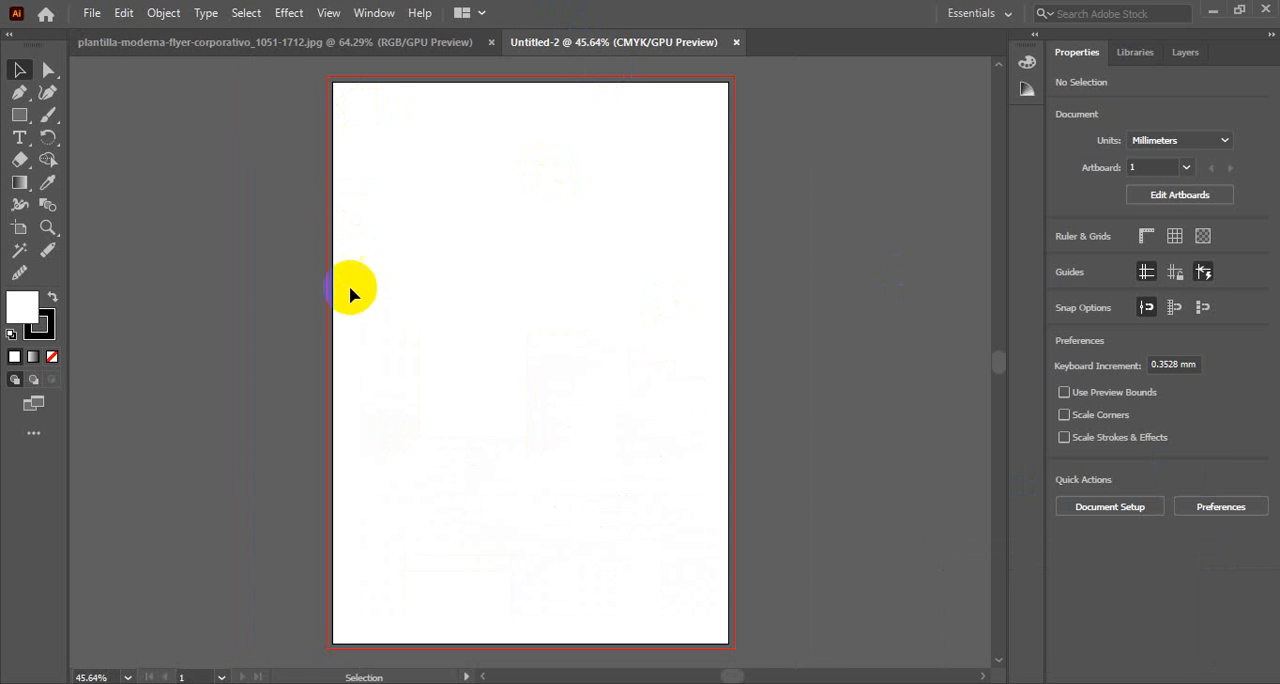
pyautogui.click(294, 40)
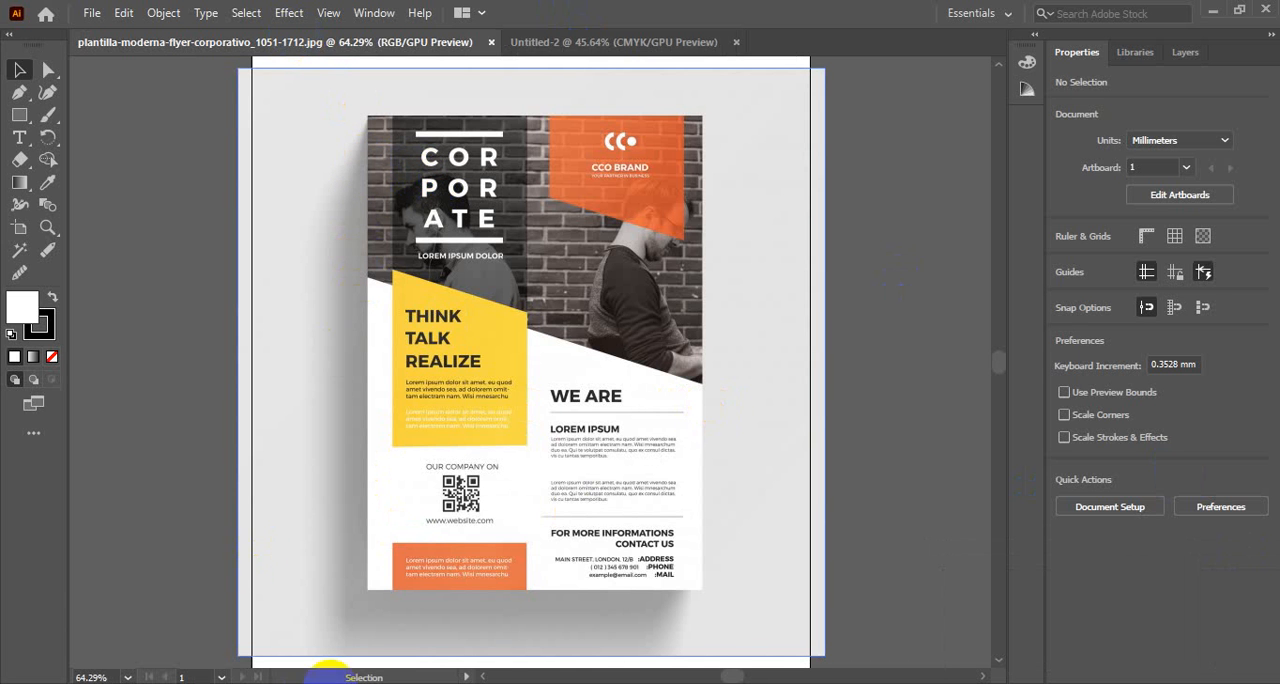
pyautogui.click(541, 42)
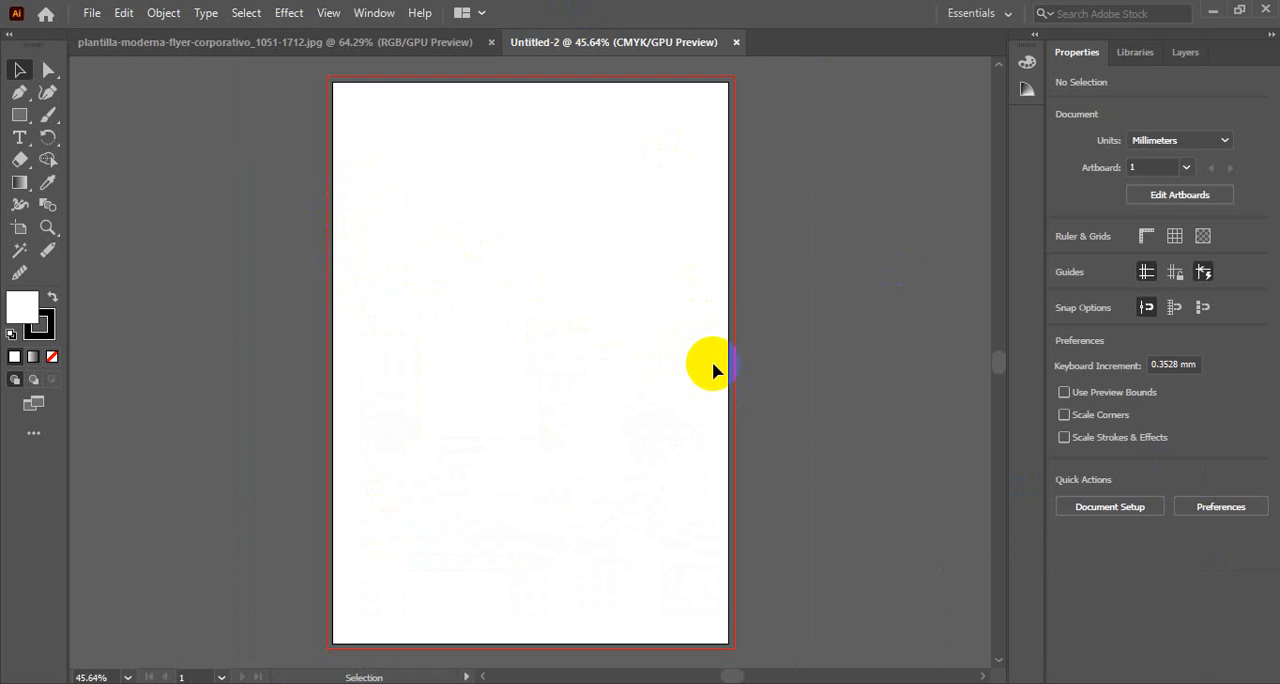
# Draw a rectangle 216 mm wide and about 169 mm high from the top bleed edge, then raise its lower-left anchor to Y about 103.36 mm
pyautogui.click(18, 116)
pyautogui.moveTo(331, 79); pyautogui.dragTo(737, 396)
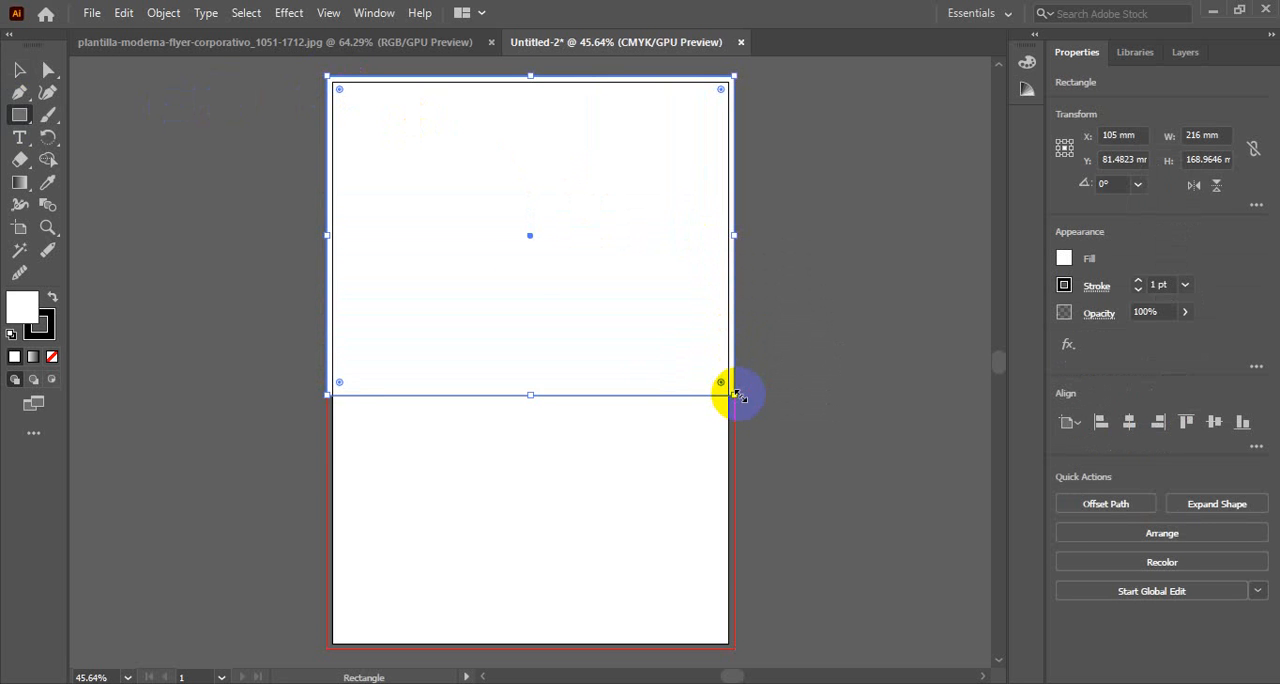
pyautogui.click(48, 69)
pyautogui.moveTo(332, 394); pyautogui.dragTo(328, 279)
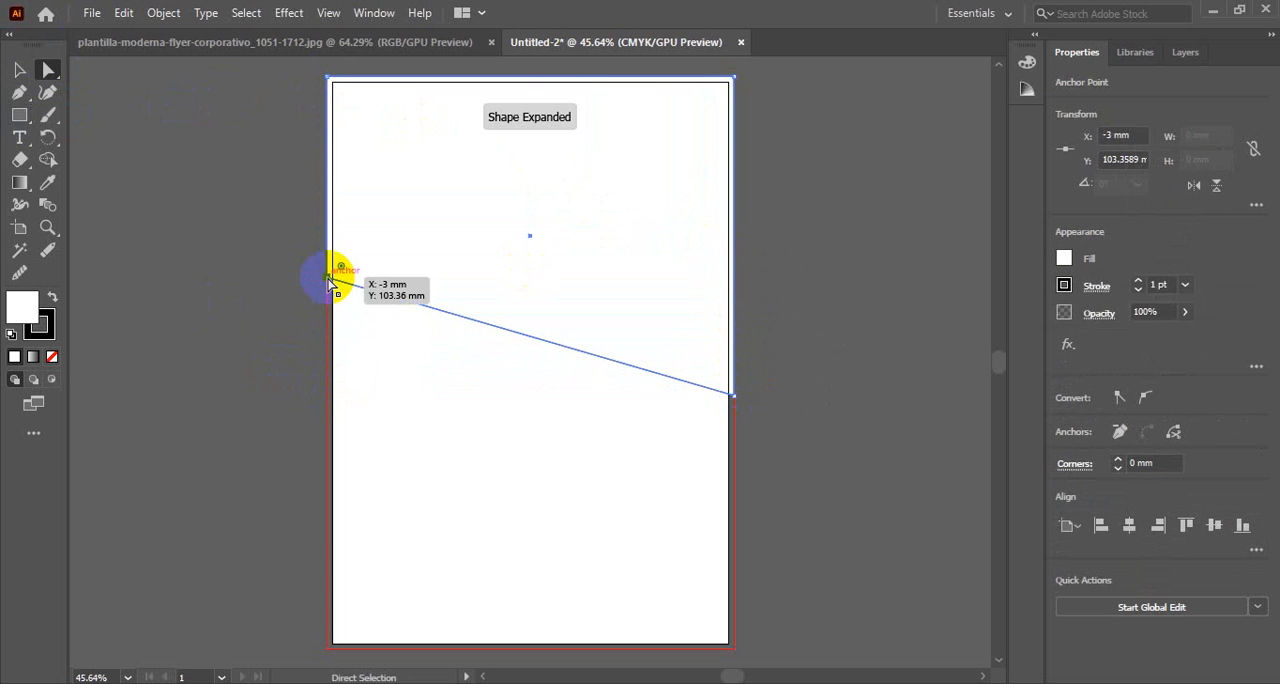
pyautogui.click(125, 172)
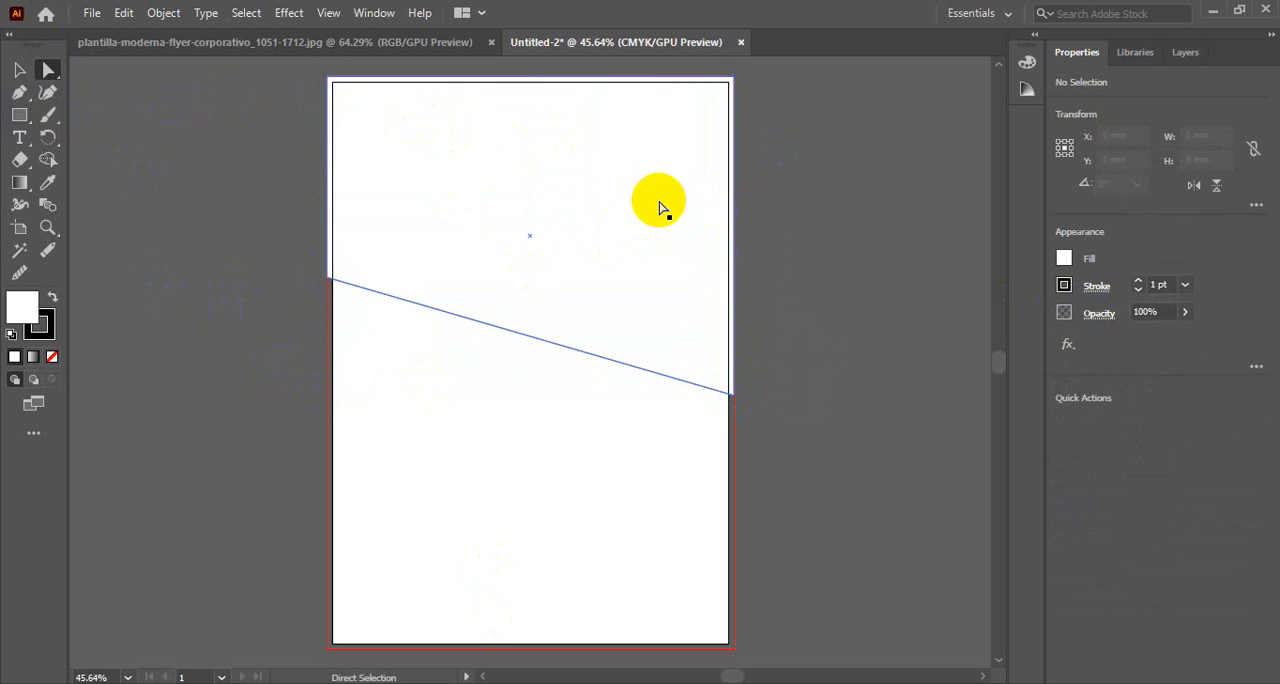
# Switch to Chrome, open pixabay.com in a new tab and dismiss the presenting notification
pyautogui.click(490, 683)
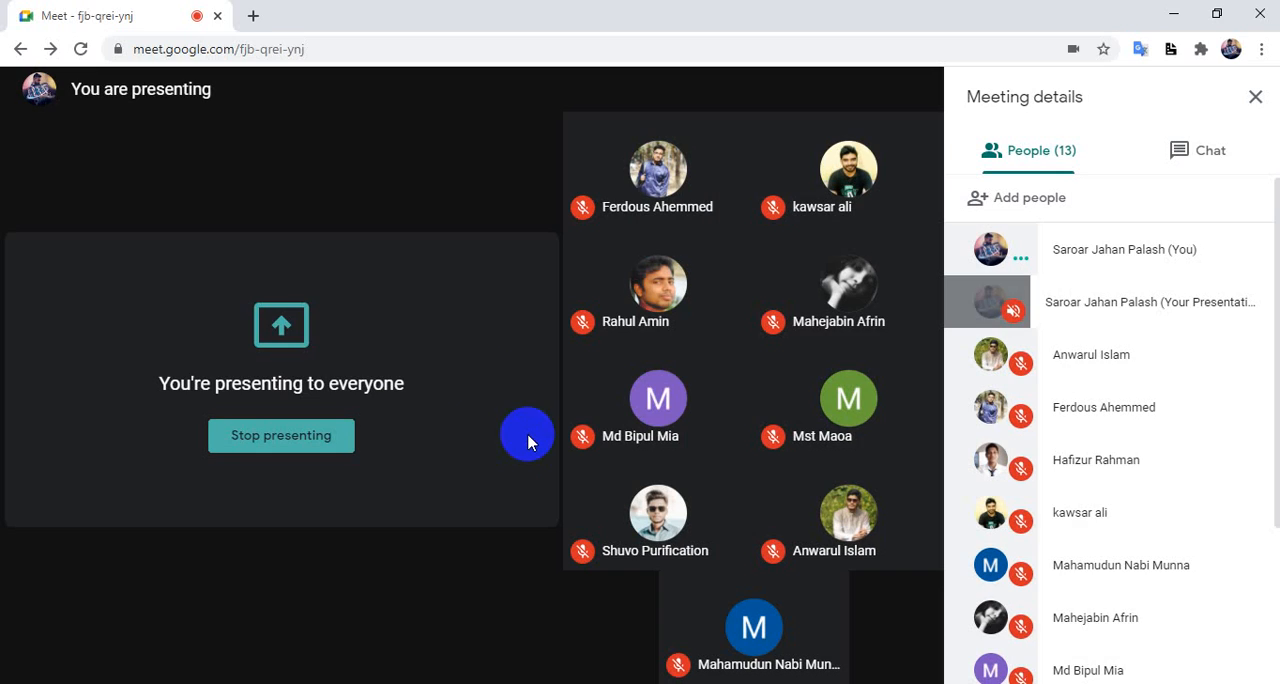
pyautogui.click(259, 18)
pyautogui.click(365, 45)
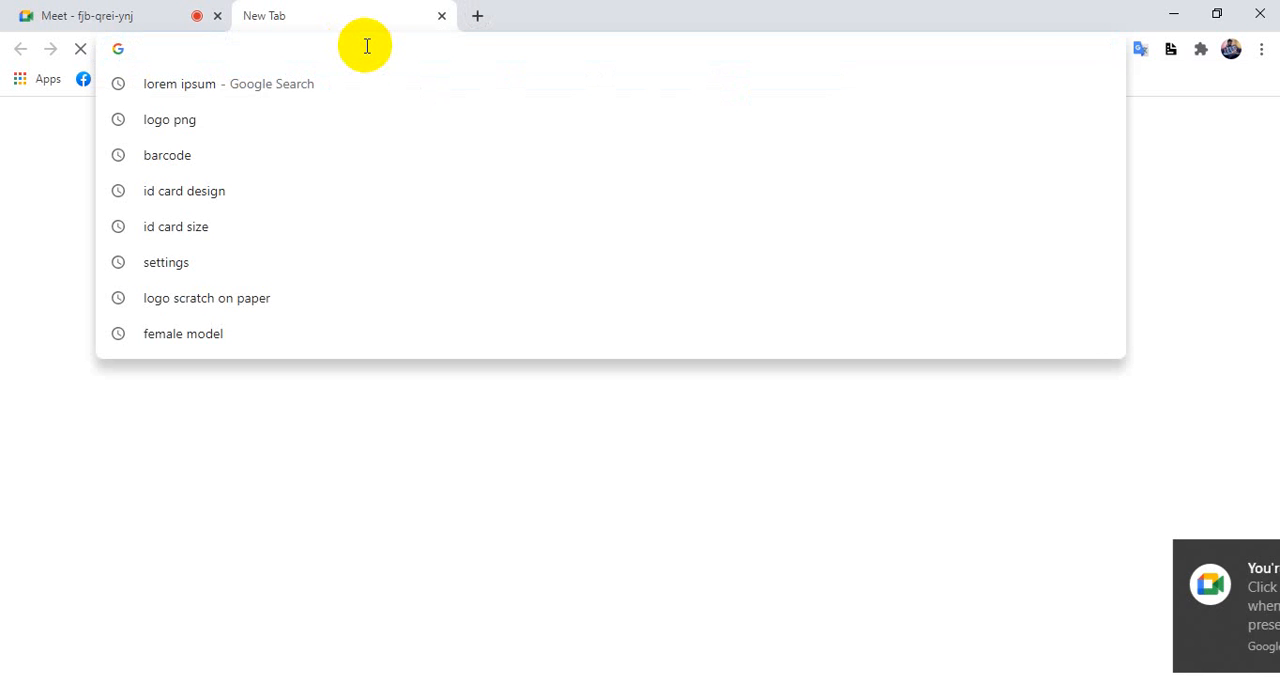
pyautogui.write('pix')
pyautogui.press('Return')
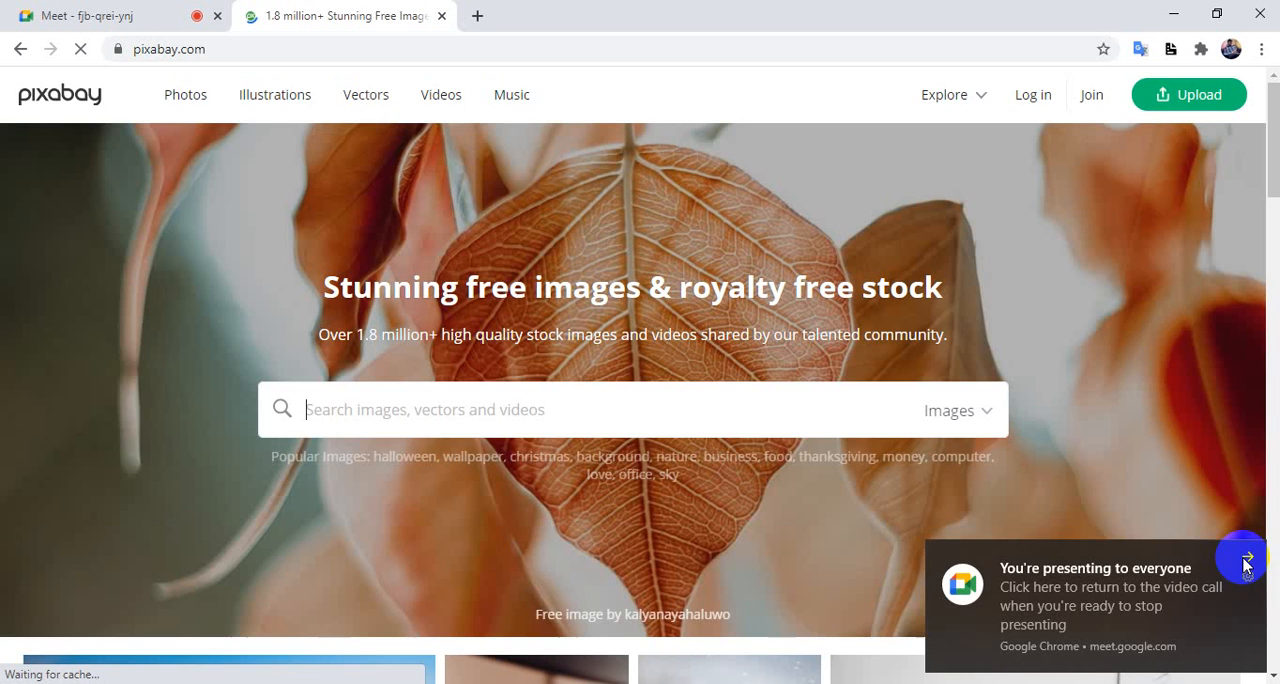
pyautogui.click(1244, 560)
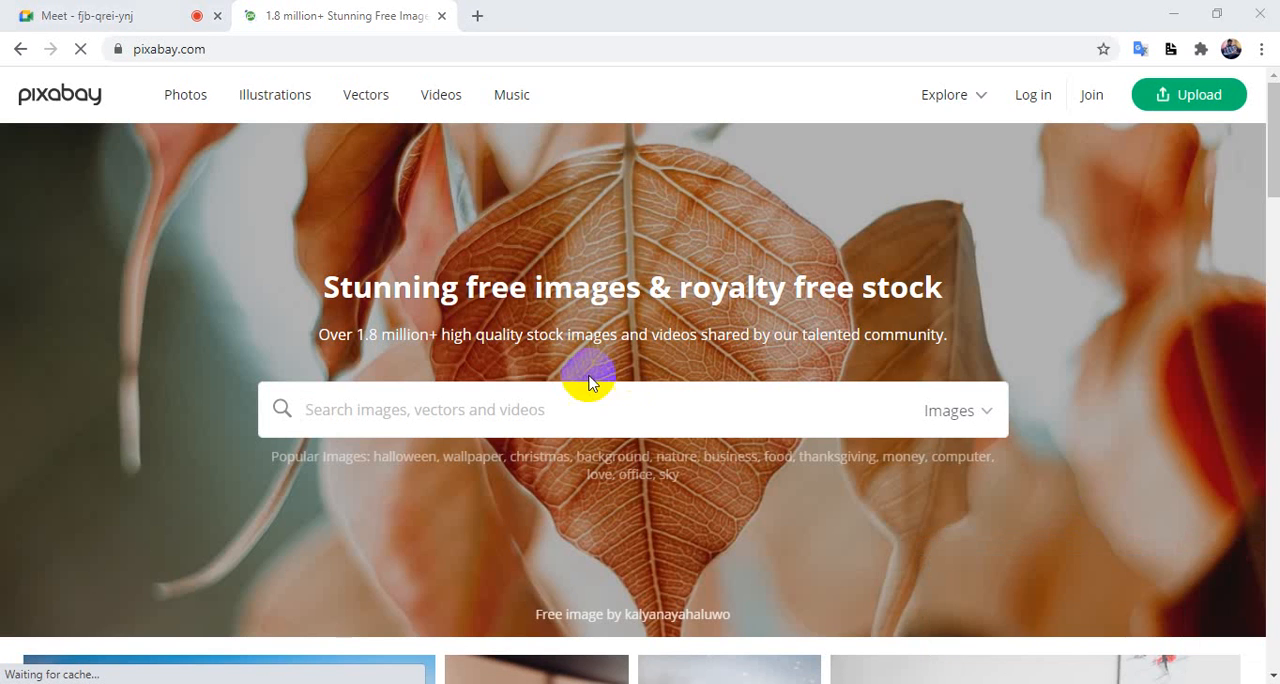
# Search Pixabay for "professional image"
pyautogui.click(515, 411)
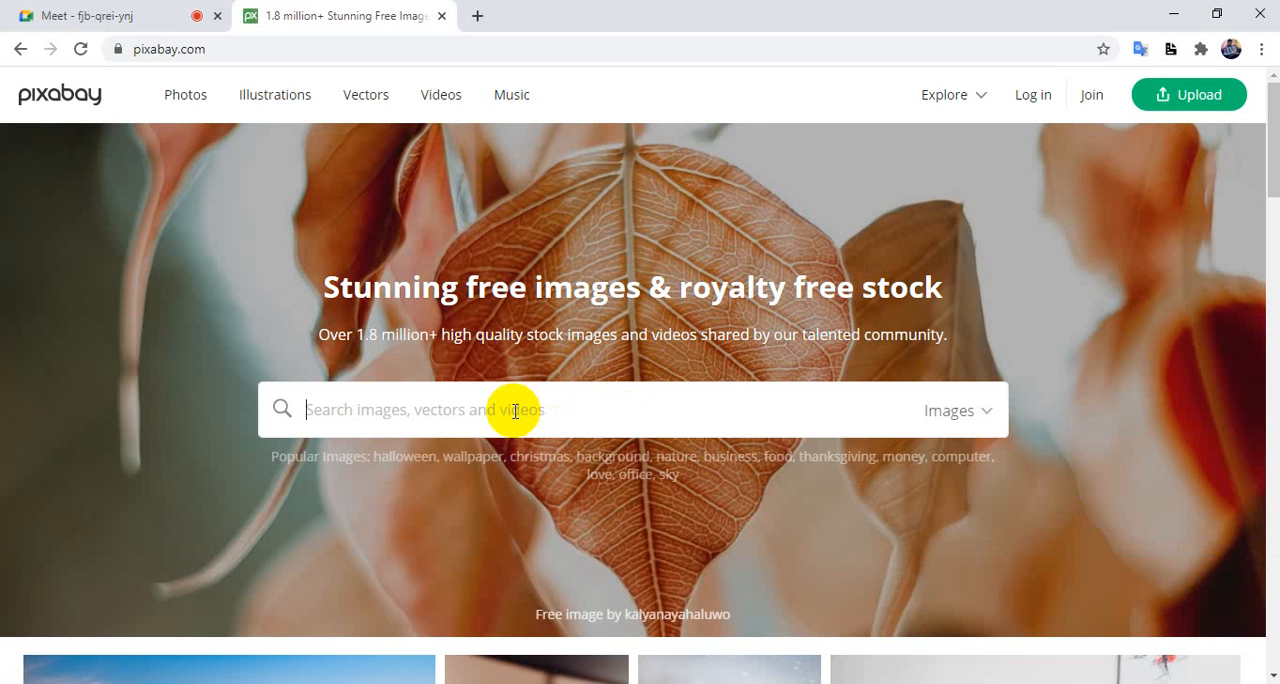
pyautogui.write('professiona')
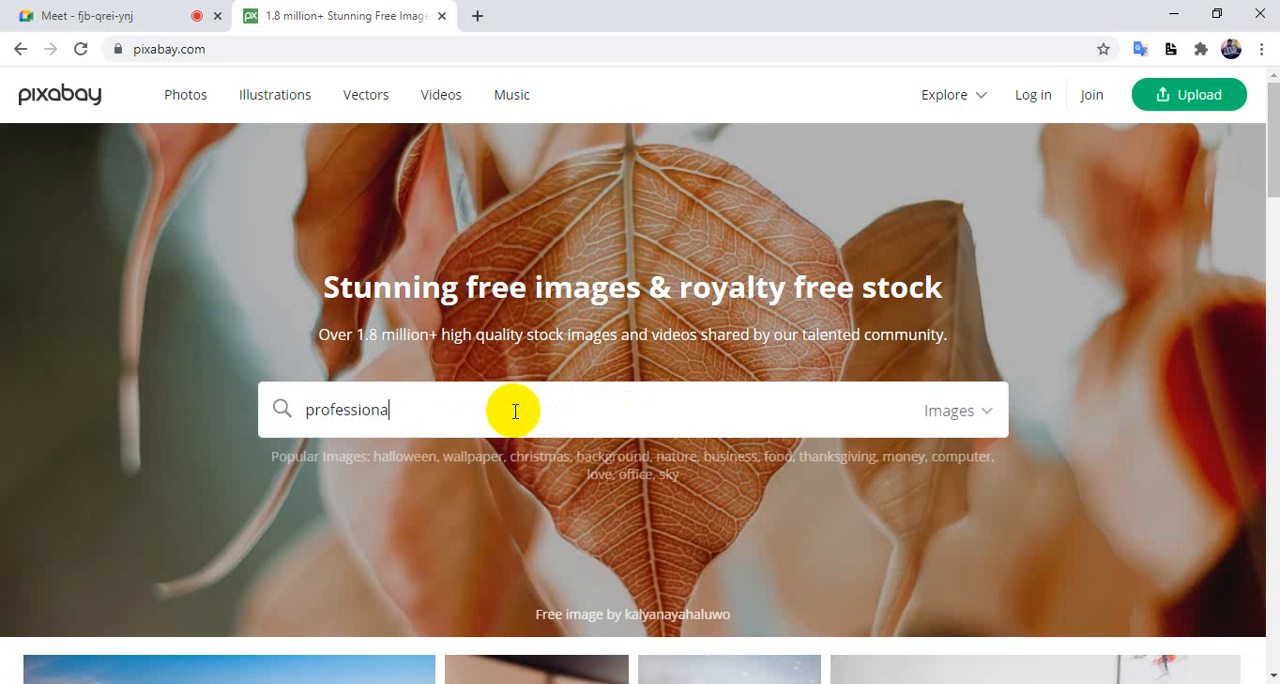
pyautogui.write('l i')
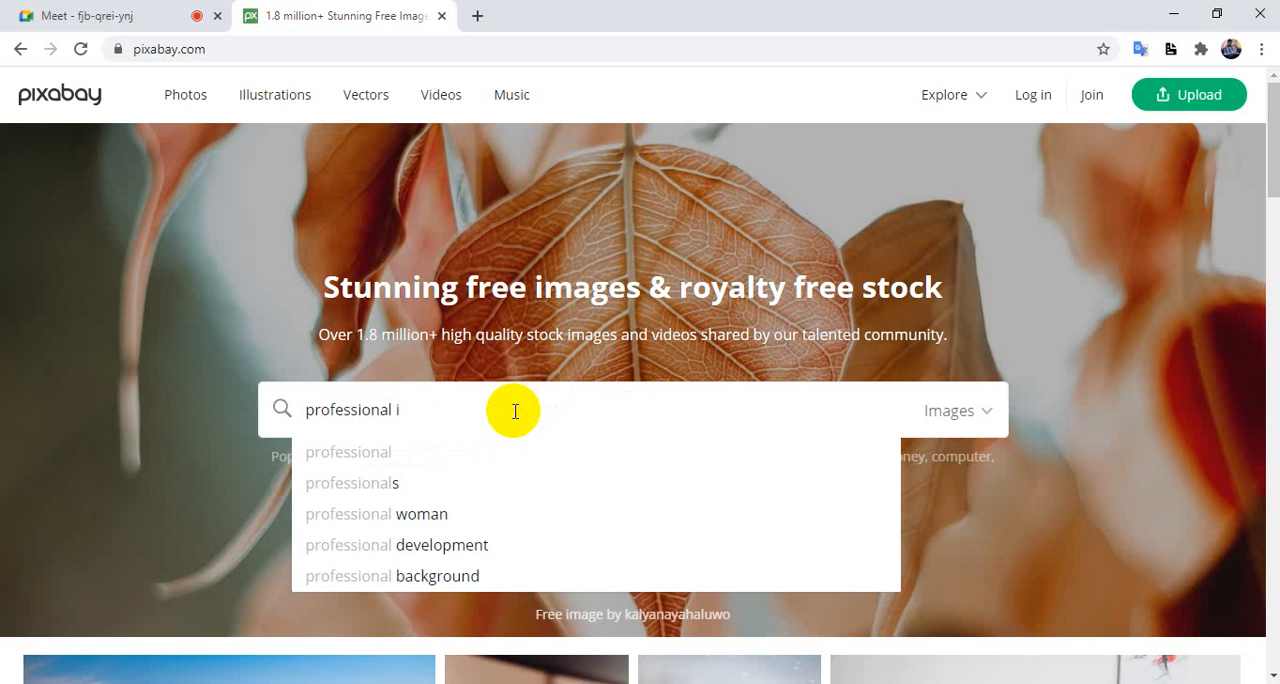
pyautogui.write('mage')
pyautogui.press('Return')
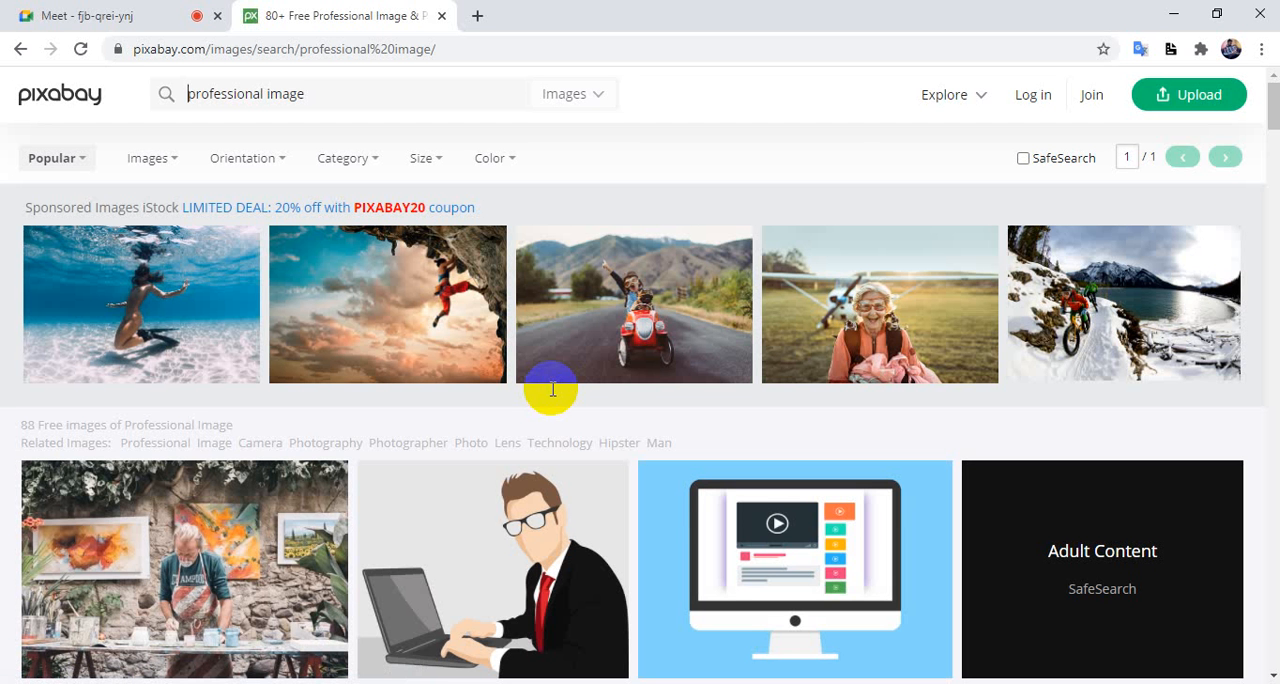
# Browse the Pixabay search results for a business picture suitable for the flyer
pyautogui.scroll(-10, 606, 386)
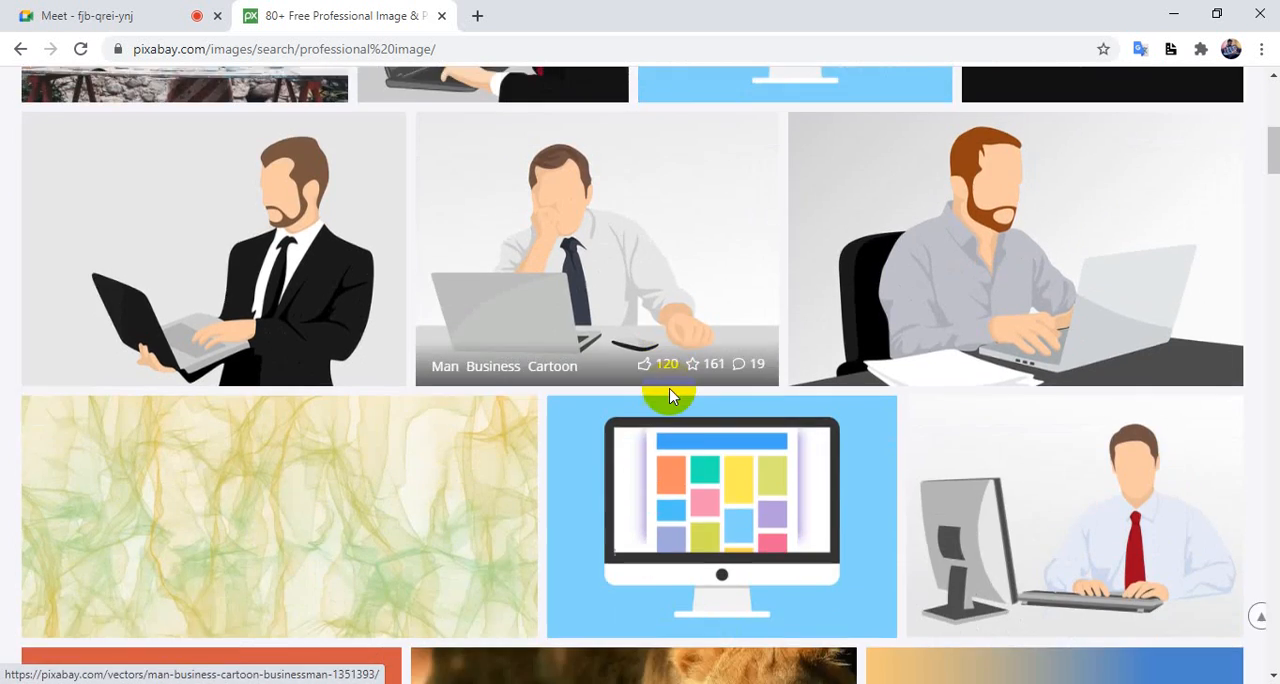
pyautogui.scroll(-5, 672, 398)
pyautogui.scroll(3, 672, 398)
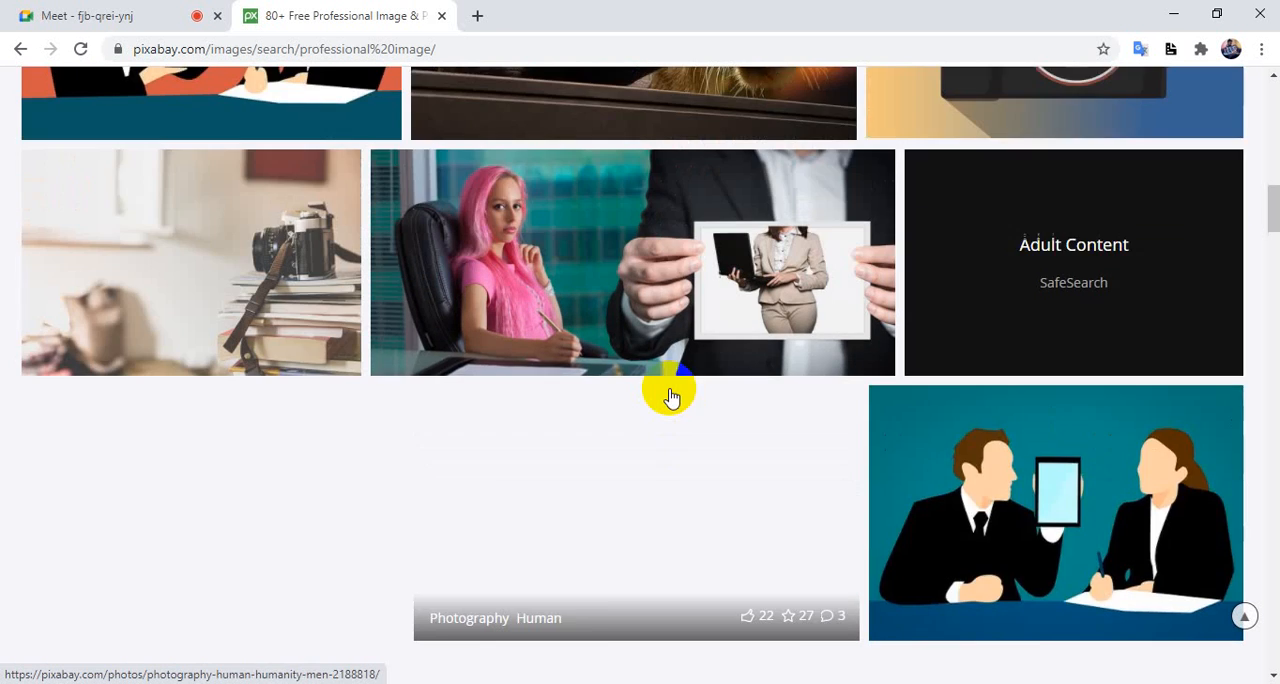
pyautogui.scroll(-6, 670, 398)
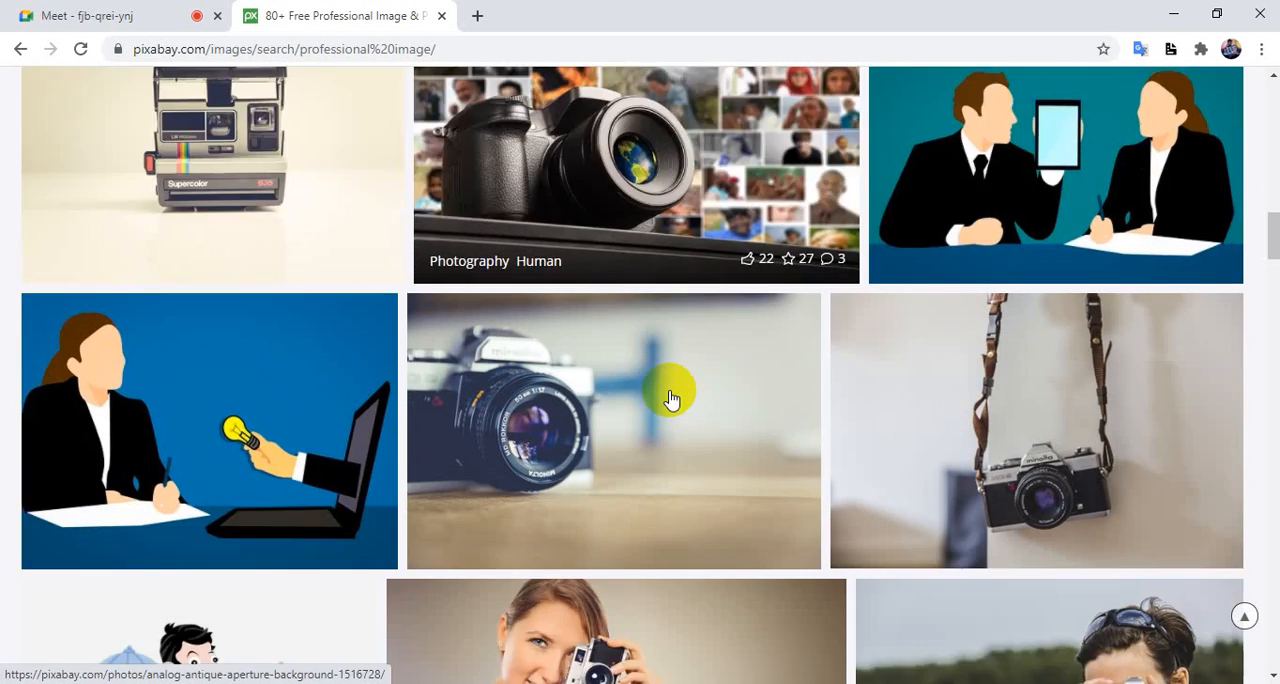
pyautogui.scroll(-8, 670, 398)
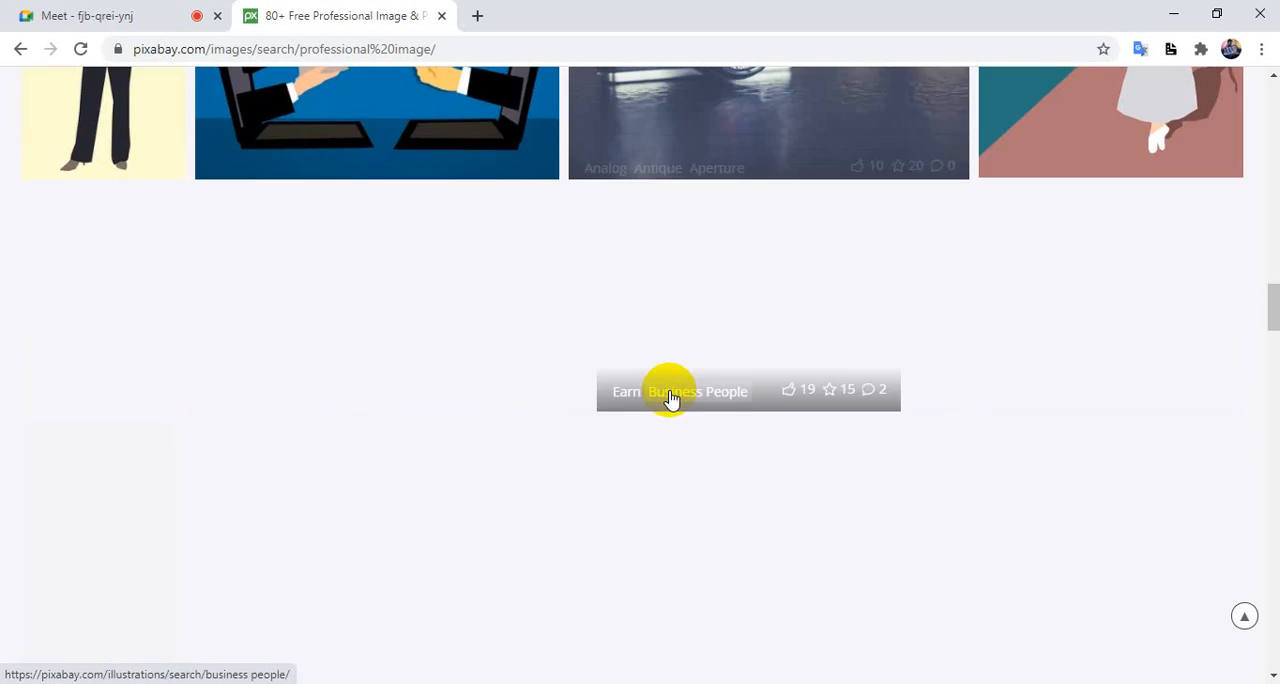
pyautogui.scroll(-3, 668, 400)
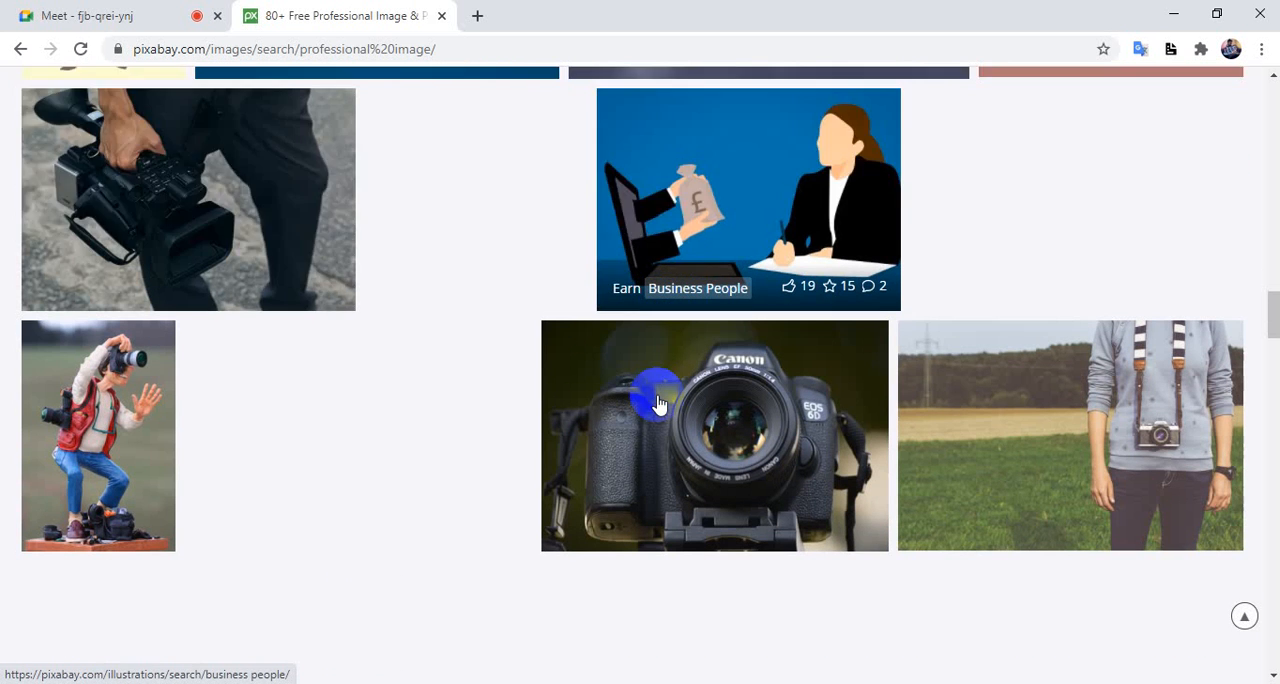
pyautogui.scroll(-5, 658, 403)
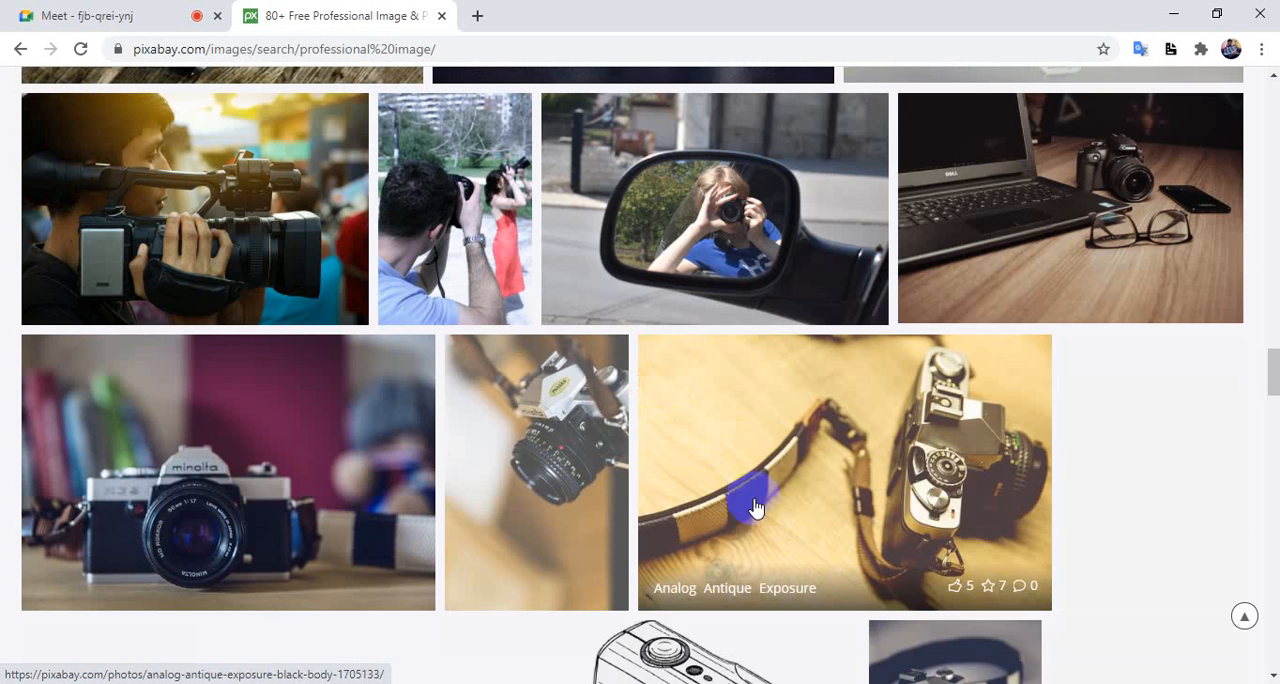
pyautogui.scroll(-1, 761, 530)
pyautogui.scroll(-3, 762, 530)
pyautogui.scroll(20, 764, 532)
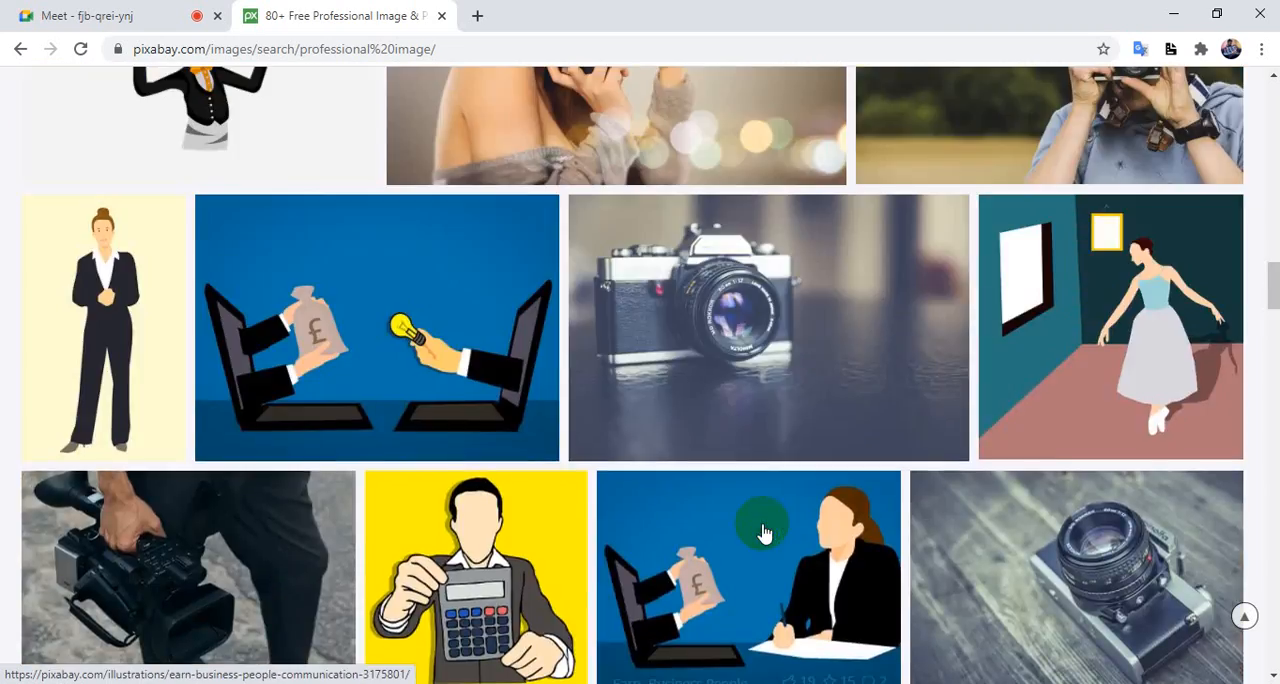
pyautogui.scroll(15, 763, 530)
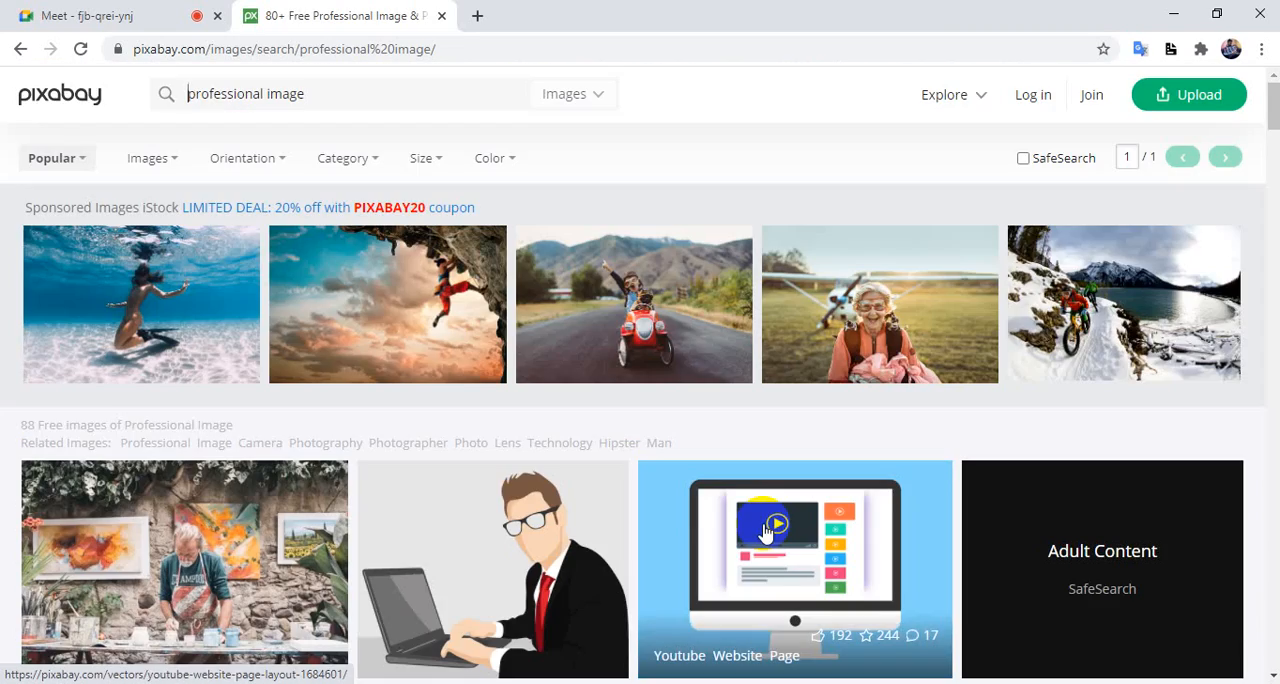
pyautogui.scroll(-9, 765, 532)
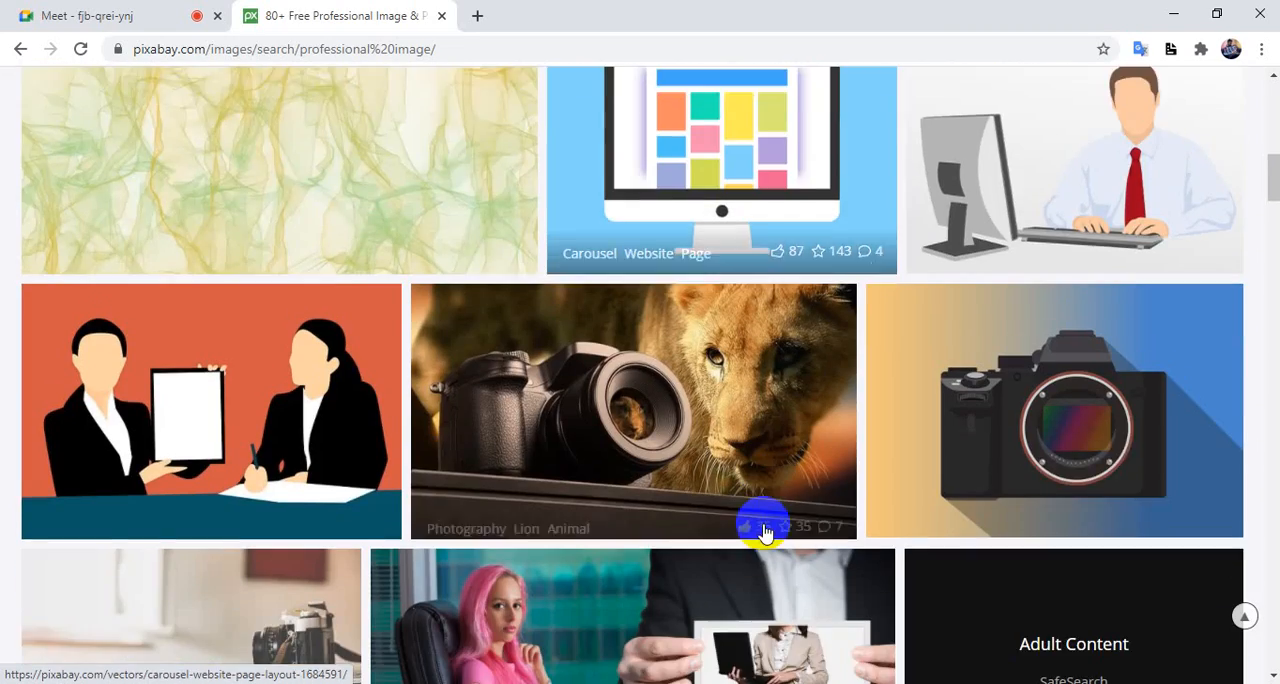
pyautogui.scroll(-2, 763, 530)
pyautogui.scroll(-1, 763, 530)
pyautogui.scroll(2, 763, 531)
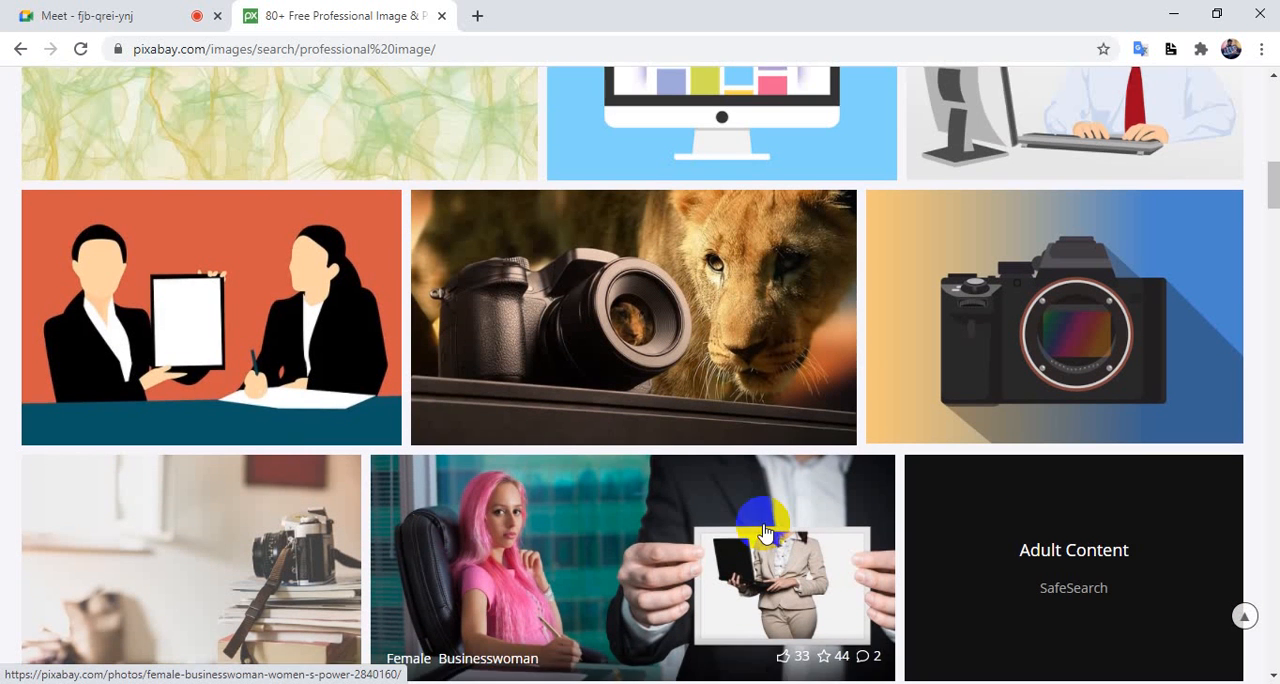
# Open the illustration of two businesswomen with a blank board and examine its details and related images
pyautogui.click(281, 305)
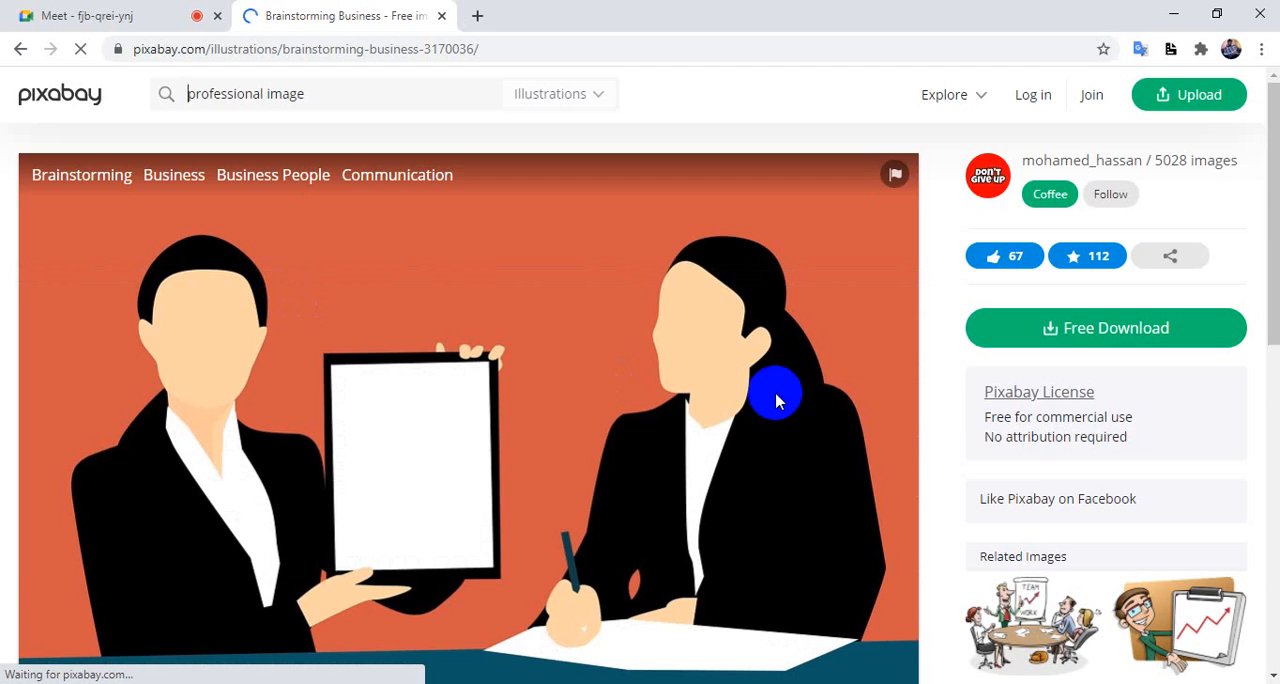
pyautogui.scroll(-6, 1165, 415)
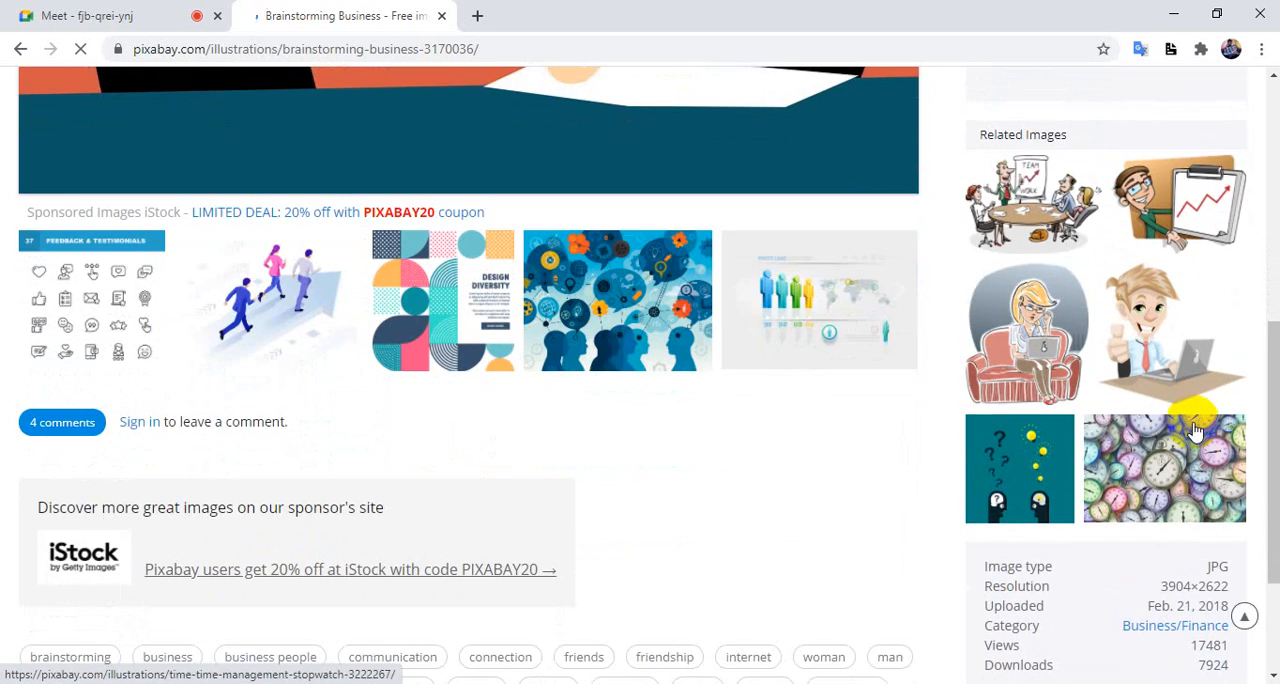
pyautogui.scroll(3, 1197, 428)
pyautogui.scroll(3, 820, 403)
pyautogui.scroll(-2, 791, 335)
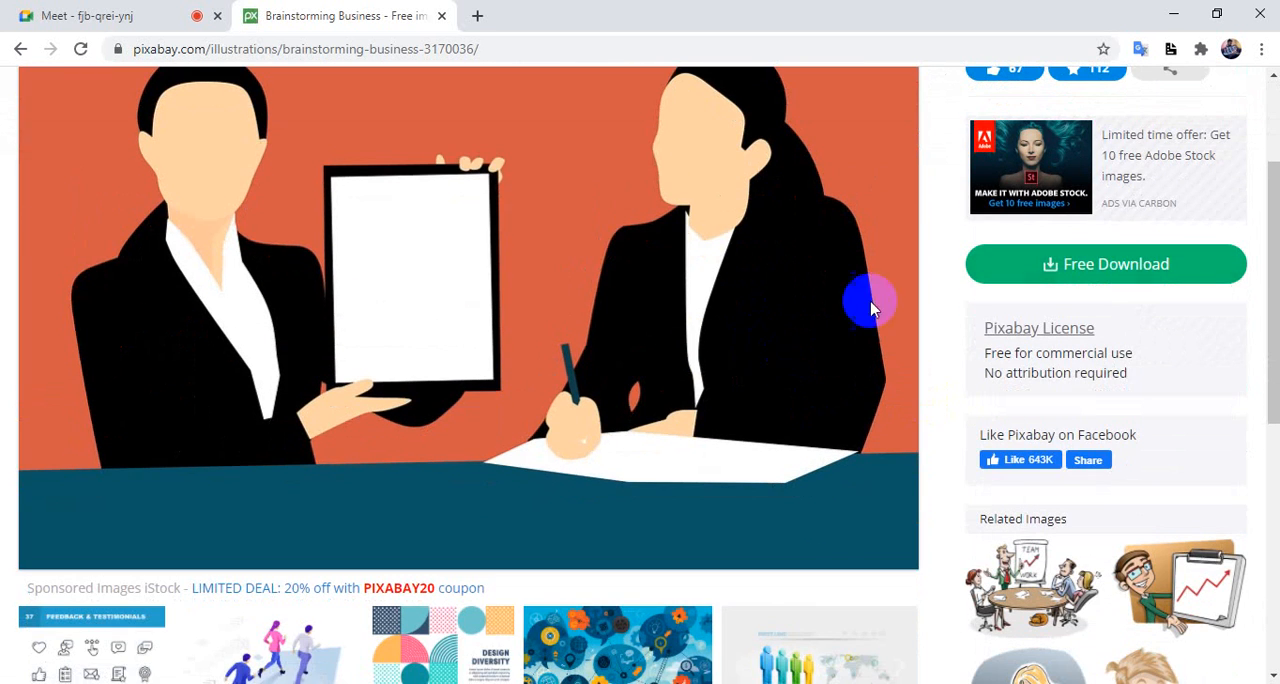
# Download the two-businesswomen illustration as the 1920×1289 JPG, completing the captcha check
pyautogui.click(1111, 266)
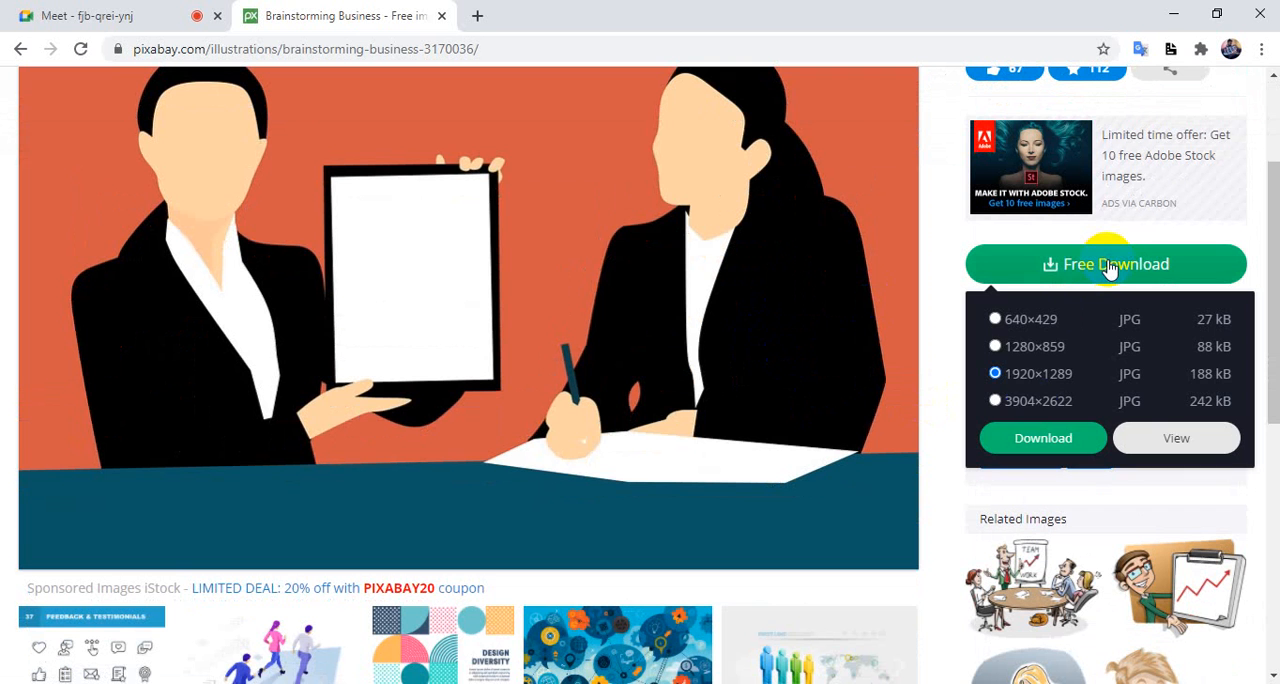
pyautogui.click(1047, 440)
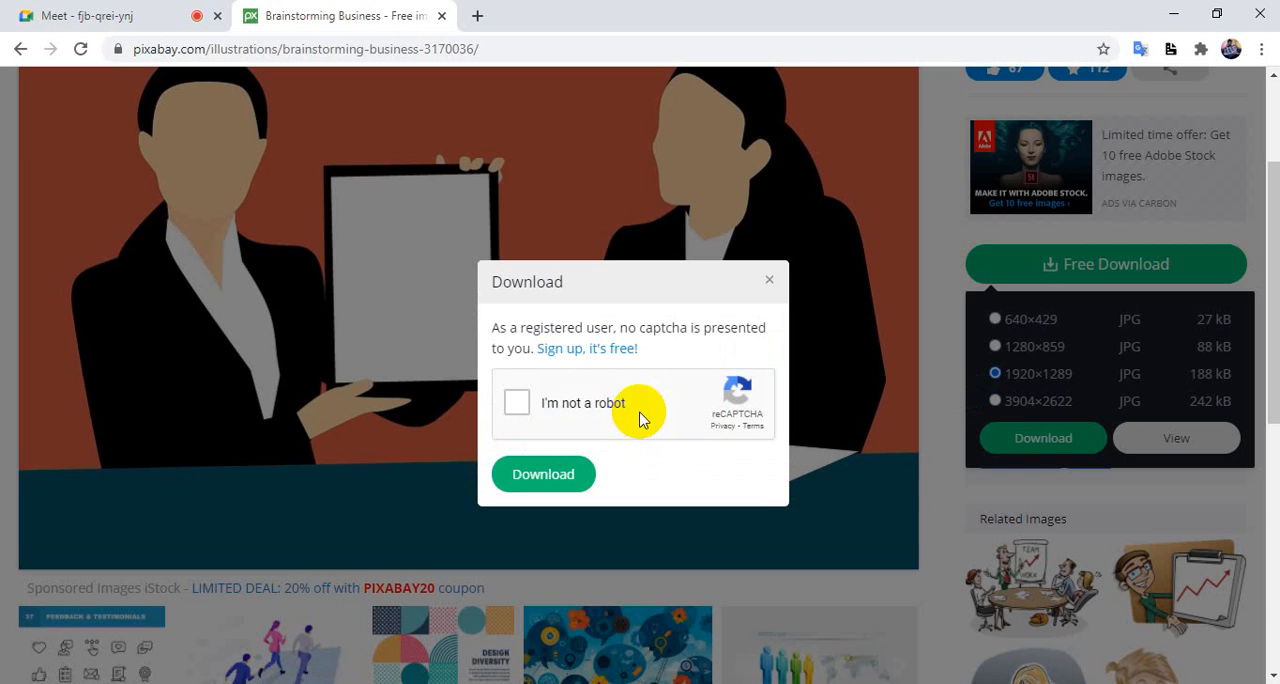
pyautogui.click(520, 401)
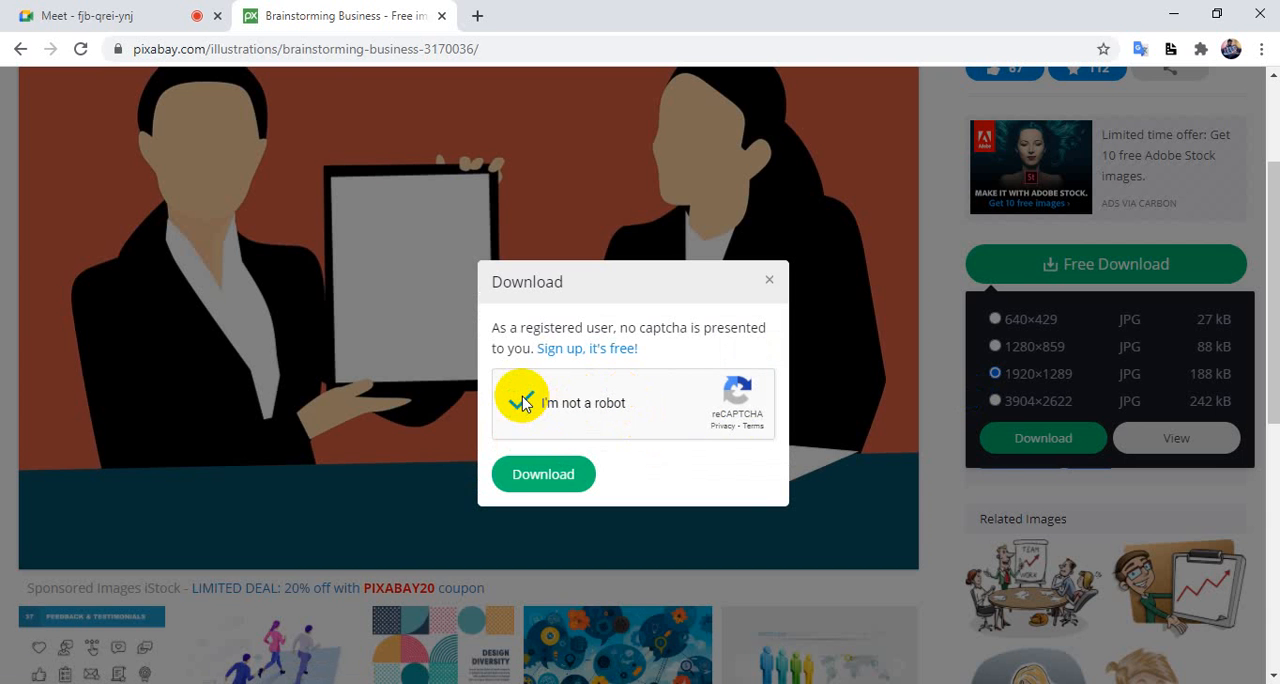
pyautogui.click(537, 476)
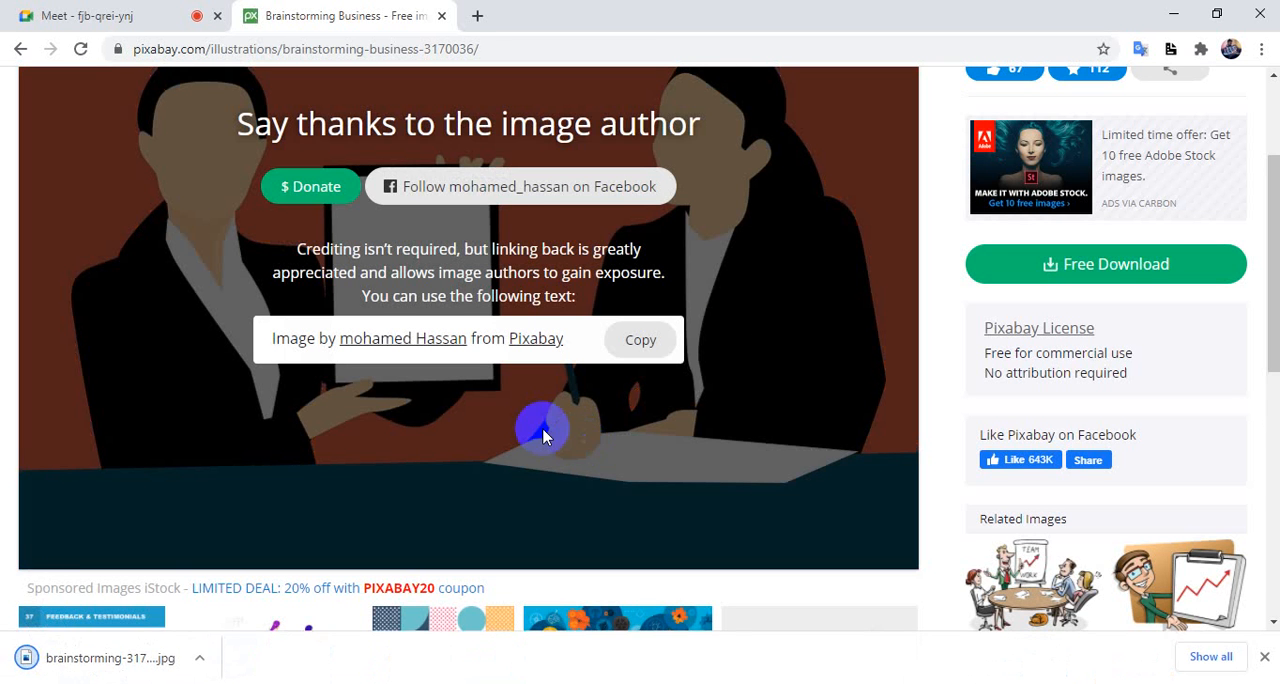
# Place the downloaded image in the Illustrator flyer document and scale it to about 269 × 181 mm over the page's upper part
pyautogui.click(57, 661)
pyautogui.moveTo(57, 661); pyautogui.dragTo(546, 263)
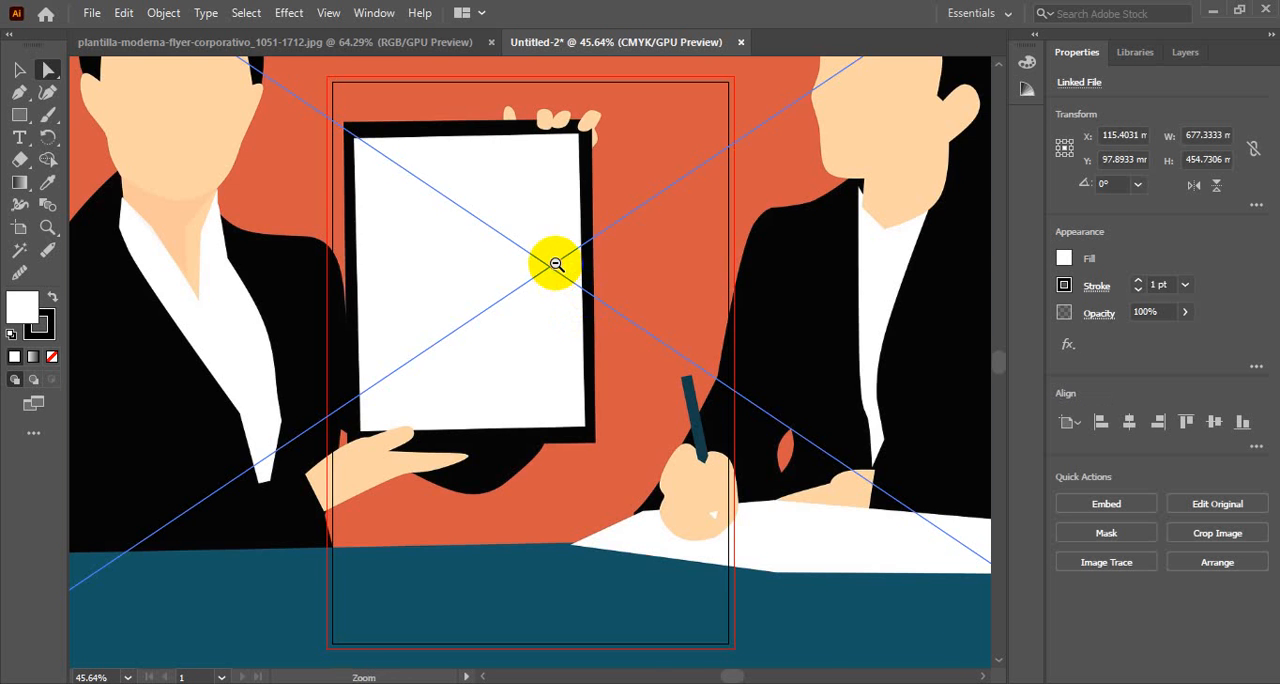
pyautogui.hotkey('ctrl', '-')
pyautogui.hotkey('ctrl', '-')
pyautogui.moveTo(855, 210); pyautogui.dragTo(860, 210)
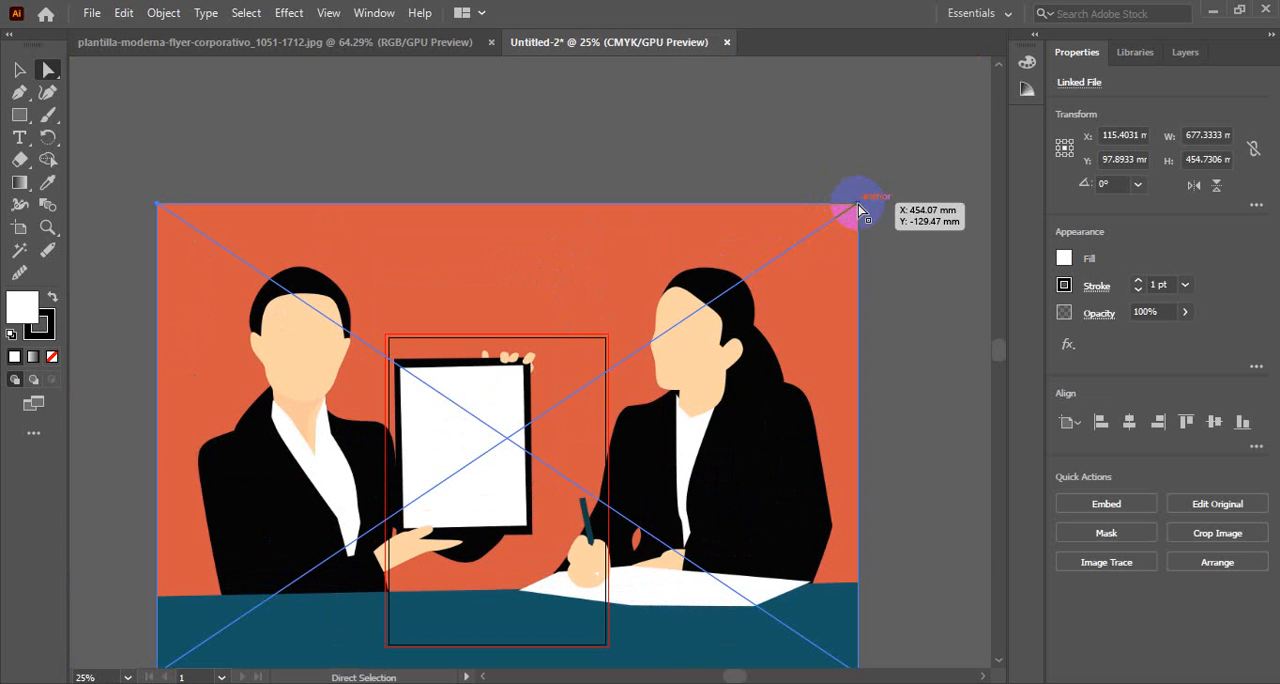
pyautogui.click(19, 69)
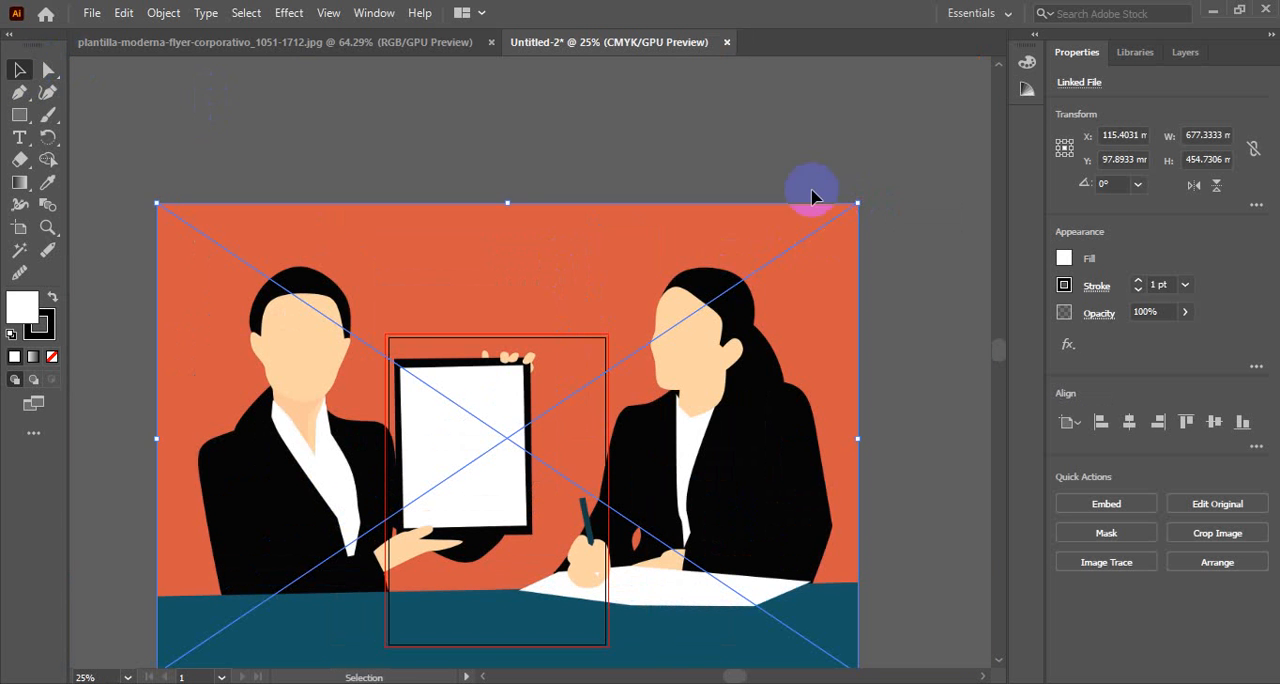
pyautogui.moveTo(857, 204); pyautogui.dragTo(699, 352)
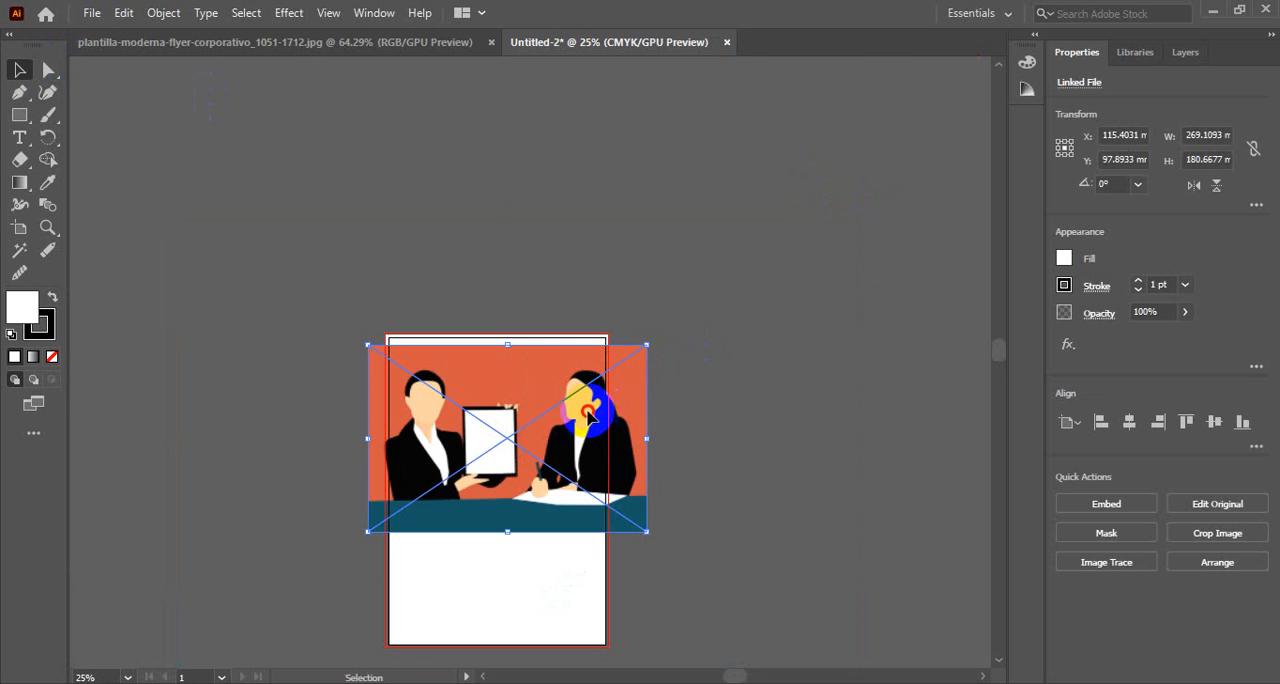
pyautogui.moveTo(595, 422); pyautogui.dragTo(589, 405)
# Embed the placed image and nudge it slightly left over the page
pyautogui.click(1110, 504)
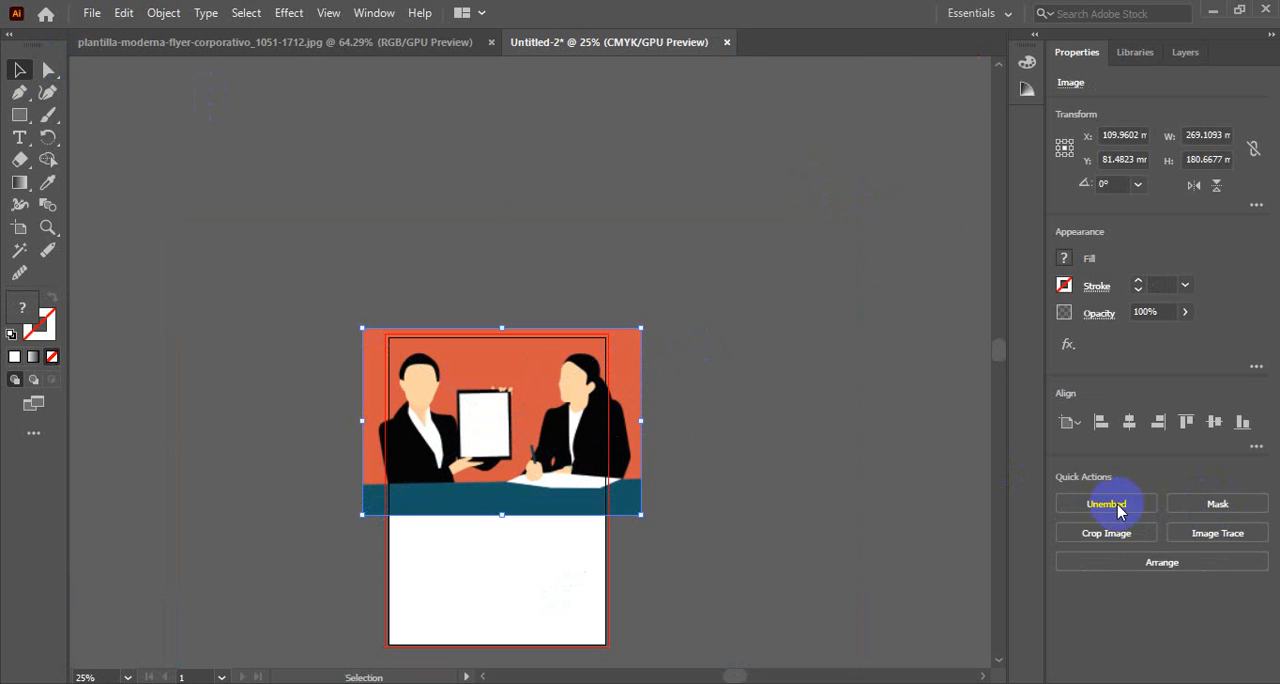
pyautogui.keyDown('ctrl'); pyautogui.click(571, 398); pyautogui.keyUp('ctrl')
pyautogui.keyDown('ctrl'); pyautogui.click(572, 398); pyautogui.keyUp('ctrl')
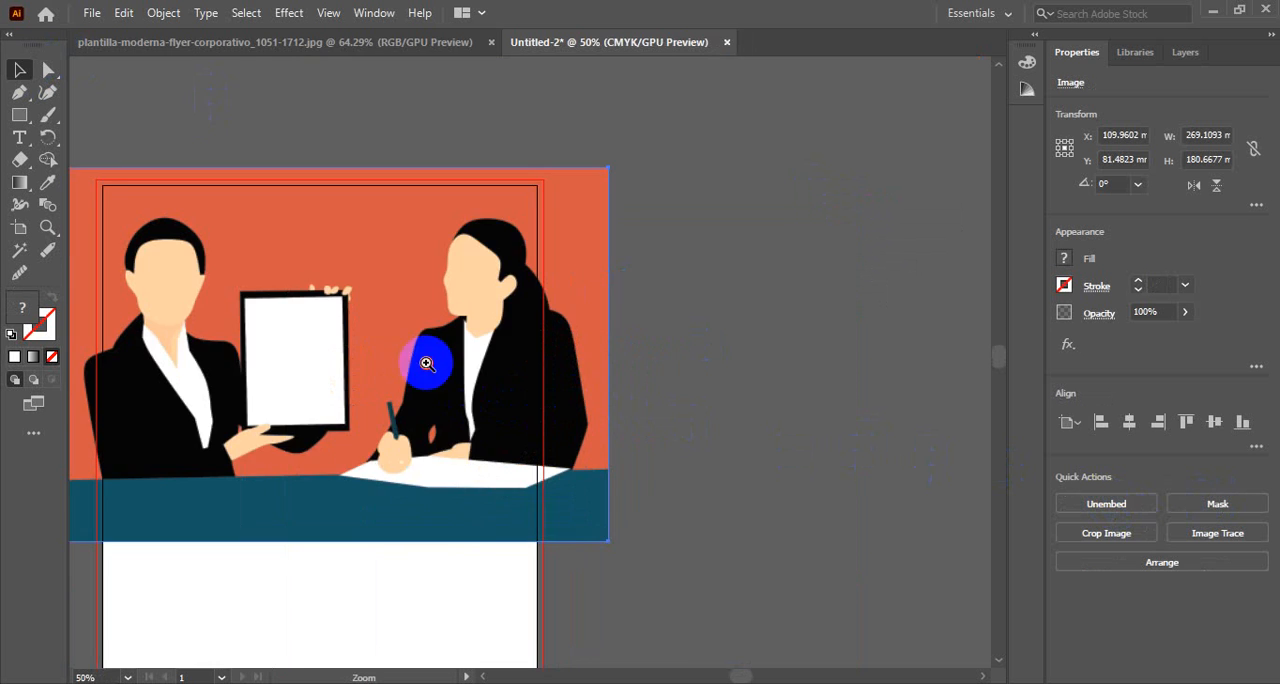
pyautogui.keyDown('ctrl'); pyautogui.click(426, 362); pyautogui.keyUp('ctrl')
pyautogui.moveTo(434, 360); pyautogui.dragTo(596, 339)
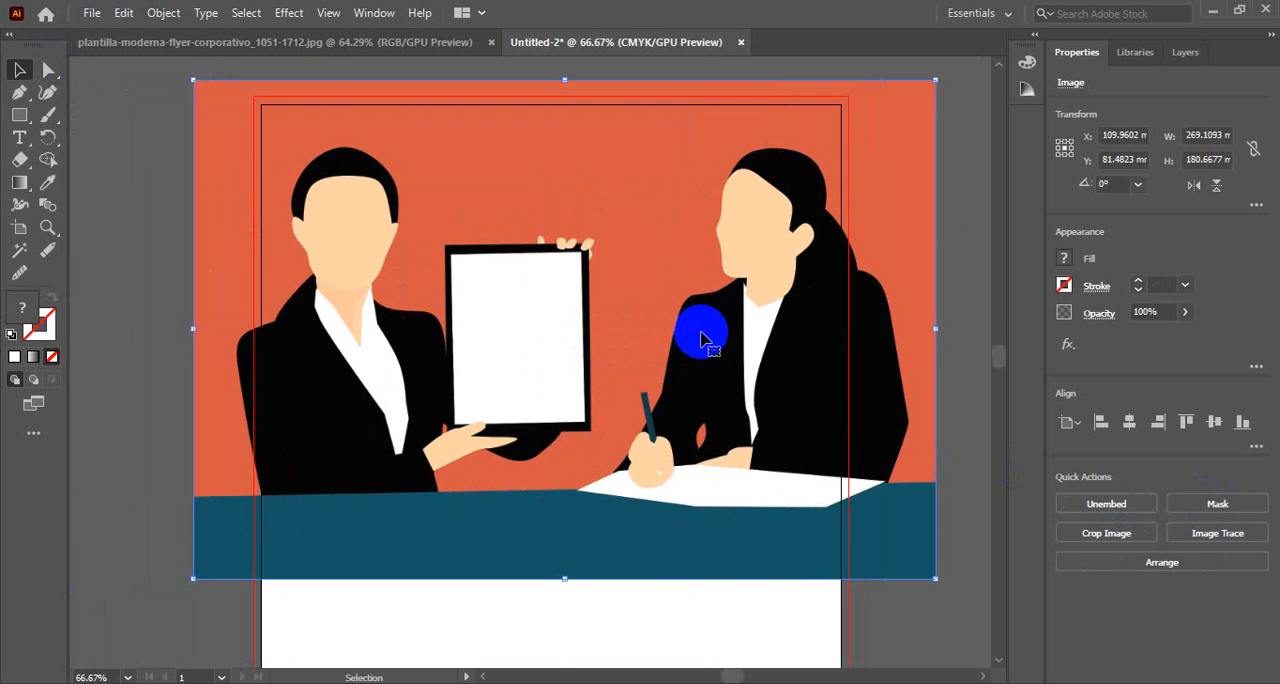
pyautogui.press('Left')
pyautogui.press('Left')
pyautogui.press('Left')
pyautogui.press('Left')
pyautogui.press('Left')
pyautogui.press('Left')
pyautogui.press('Left')
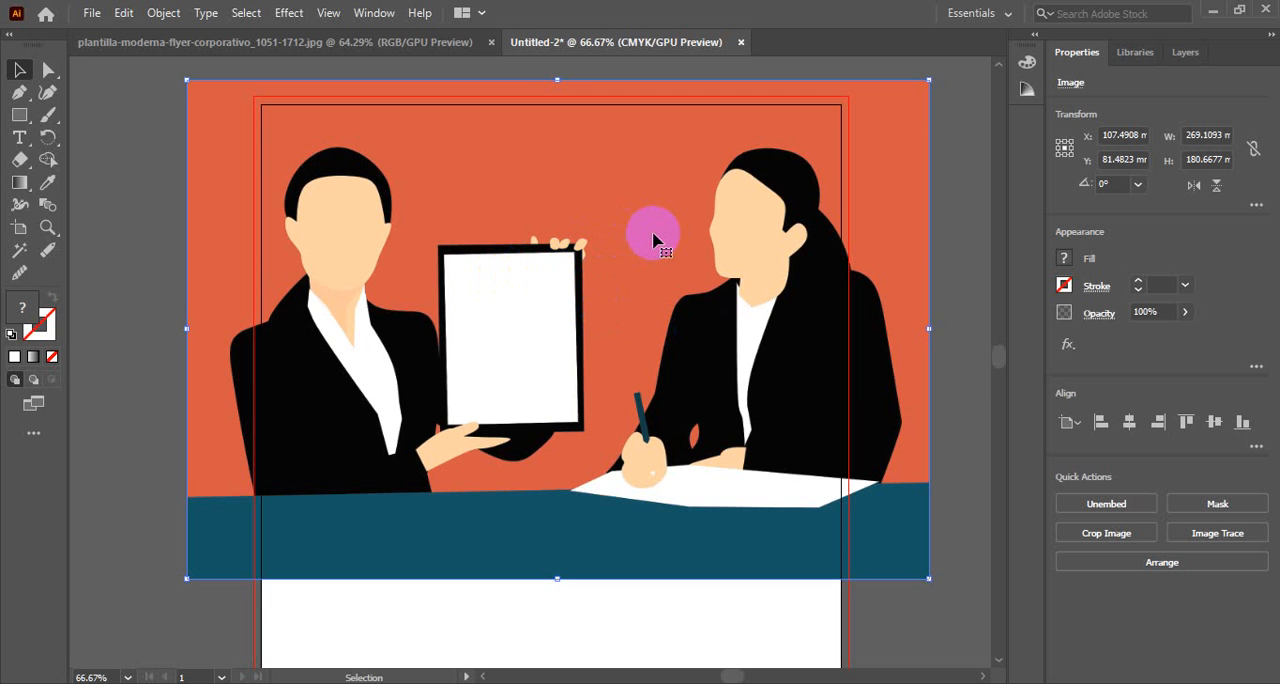
# Send the image behind the slanted header shape and make a clipping mask from the two
pyautogui.hotkey('ctrl', '[')
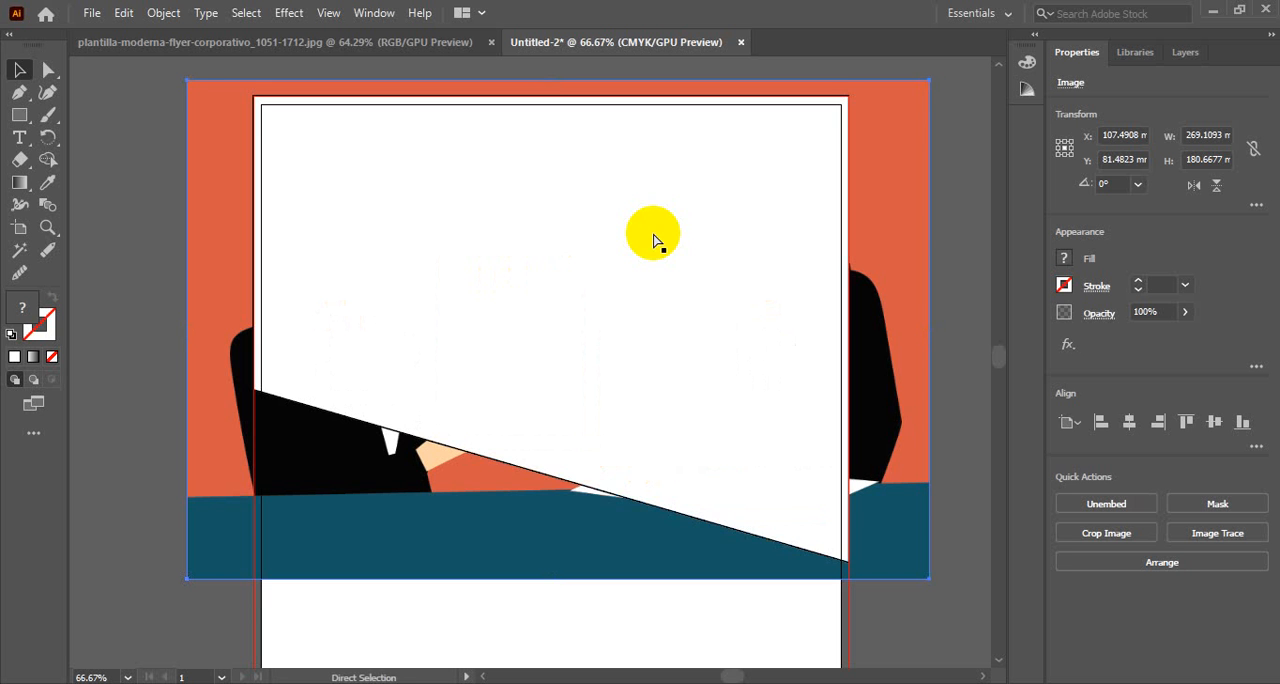
pyautogui.keyDown('shift'); pyautogui.click(551, 279); pyautogui.keyUp('shift')
pyautogui.rightClick(551, 279)
pyautogui.click(640, 444)
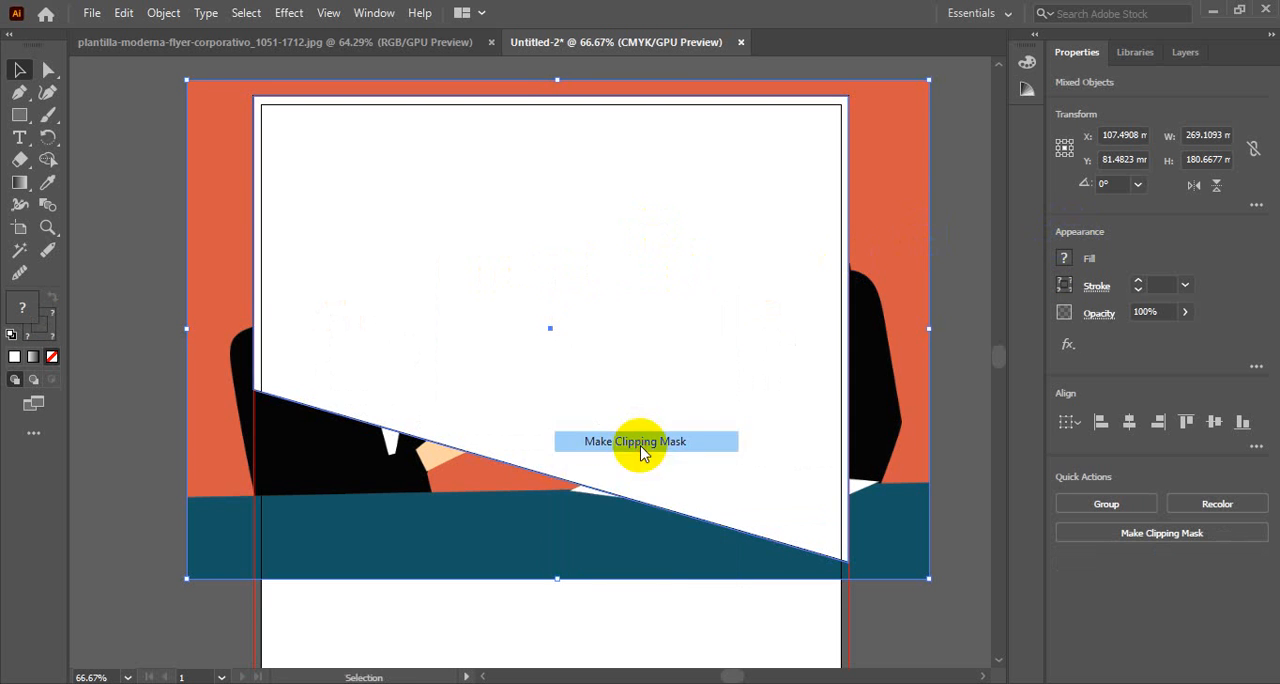
pyautogui.click(234, 286)
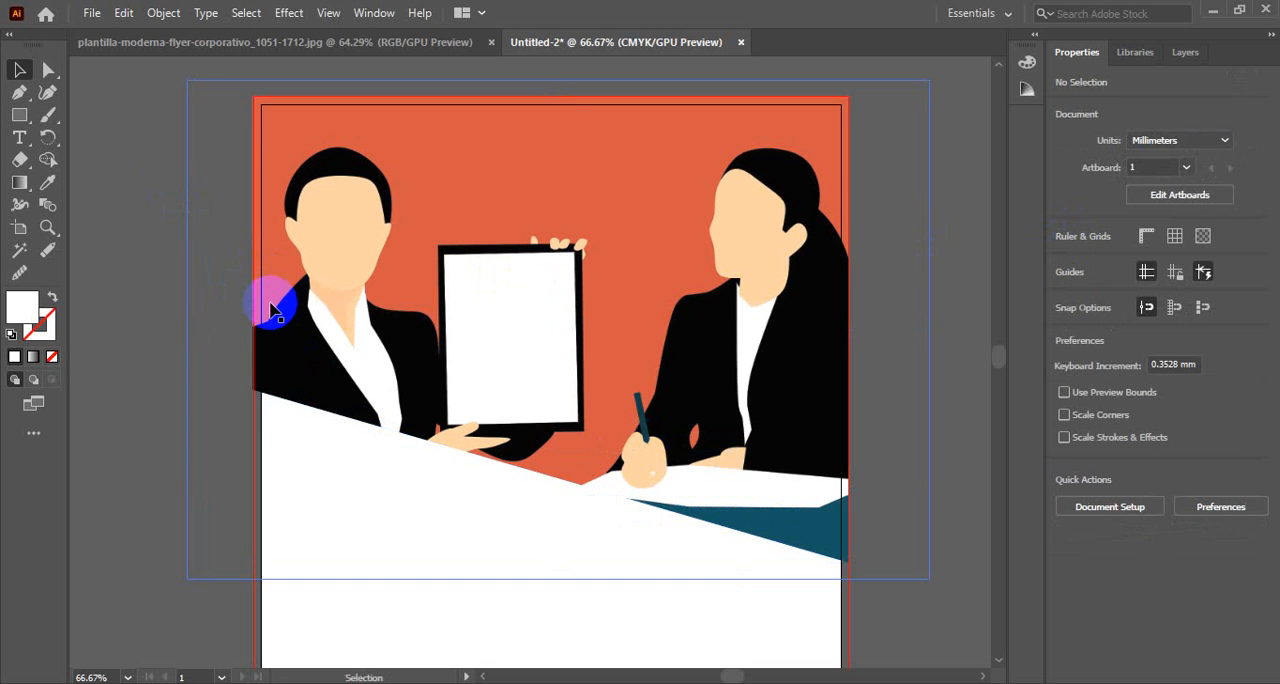
pyautogui.keyDown('ctrl'); pyautogui.keyDown('alt'); pyautogui.click(326, 340); pyautogui.keyUp('alt'); pyautogui.keyUp('ctrl')
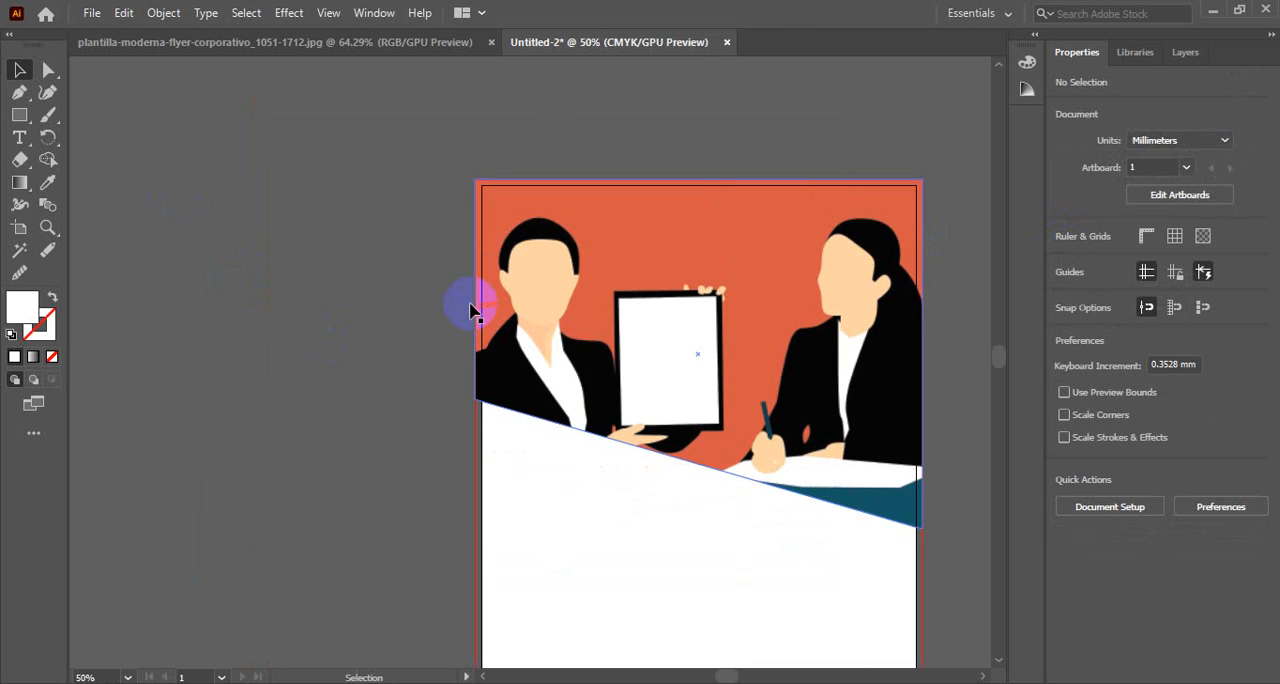
pyautogui.keyDown('ctrl'); pyautogui.keyDown('alt'); pyautogui.click(618, 354); pyautogui.keyUp('alt'); pyautogui.keyUp('ctrl')
pyautogui.moveTo(603, 343); pyautogui.dragTo(611, 263)
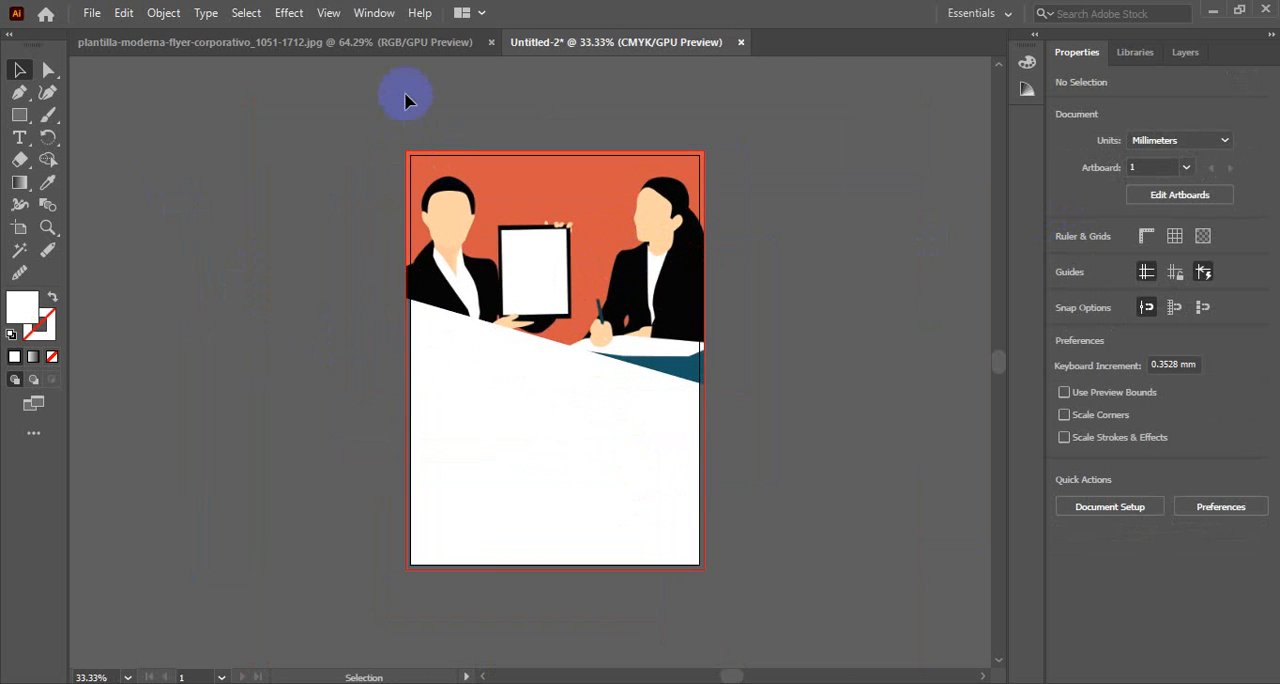
# Following the reference flyer, draw a tall white rectangle about 74 × 226 mm down from the page's top edge, left of centre
pyautogui.click(391, 50)
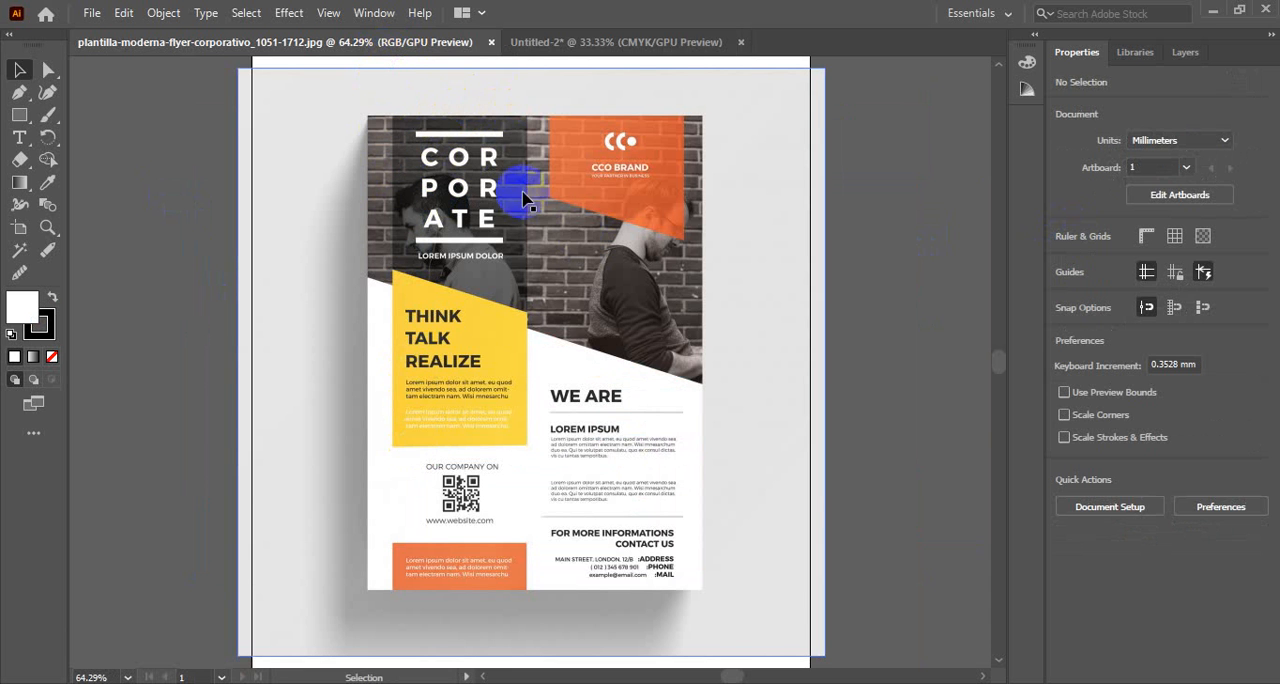
pyautogui.click(630, 44)
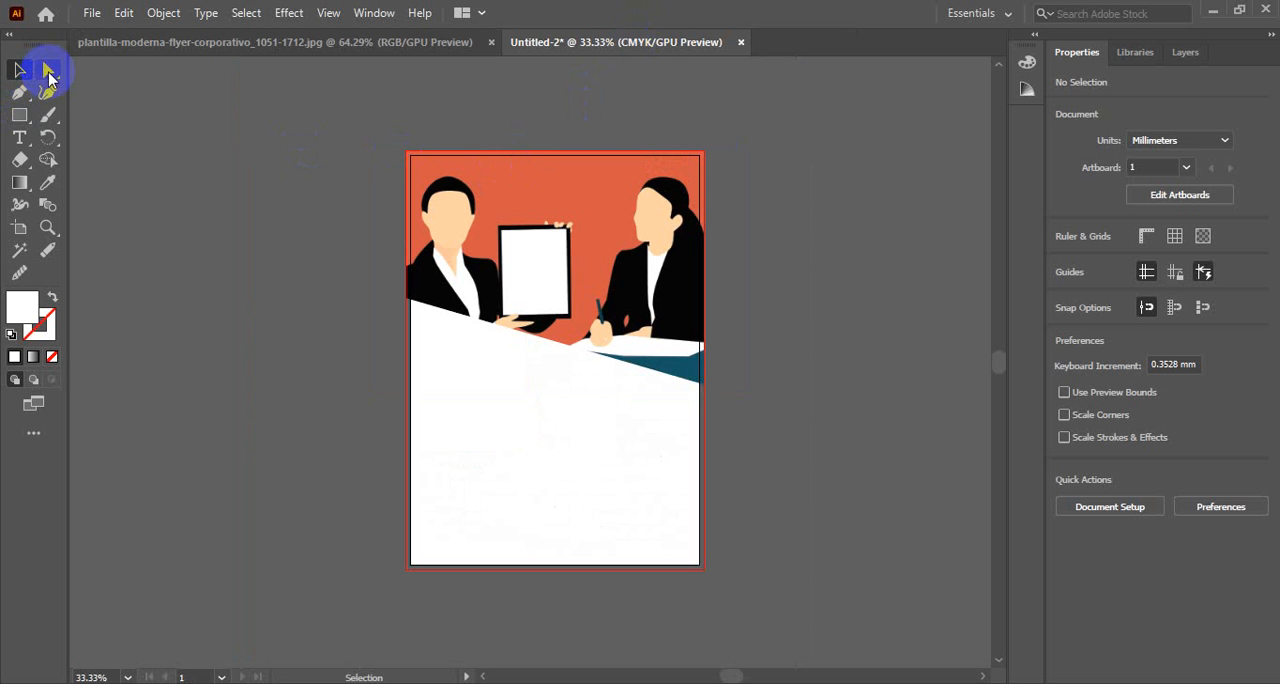
pyautogui.click(19, 115)
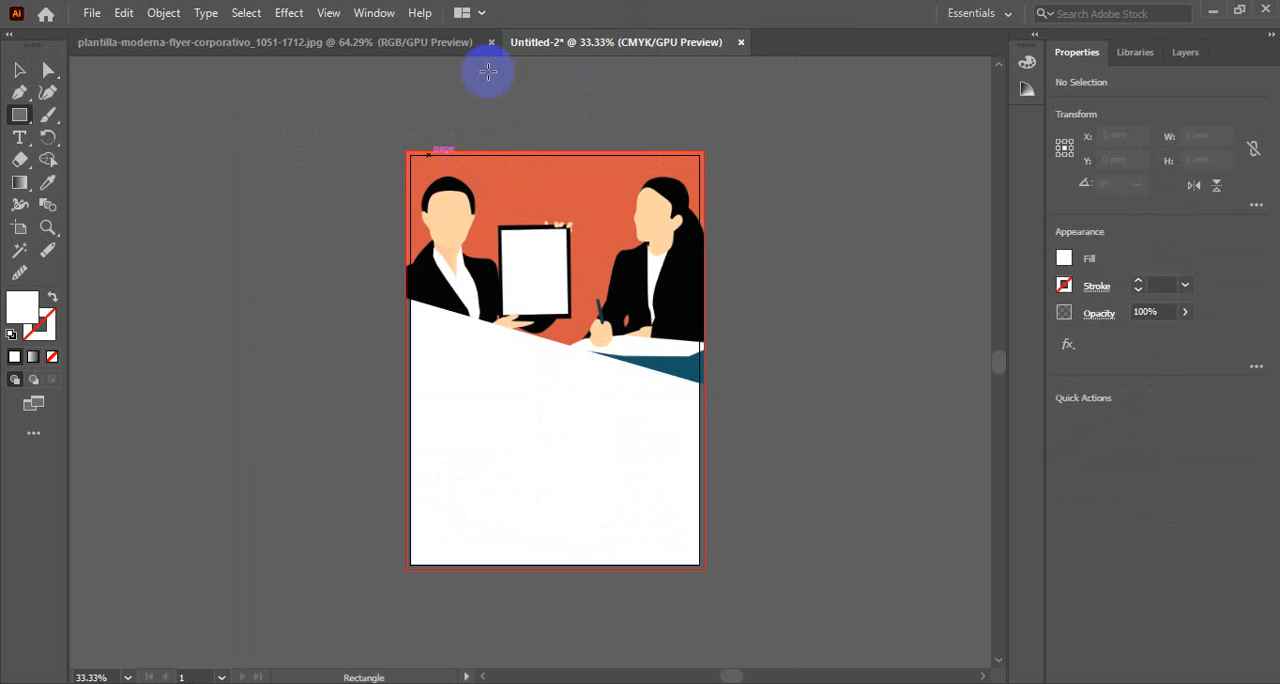
pyautogui.click(401, 41)
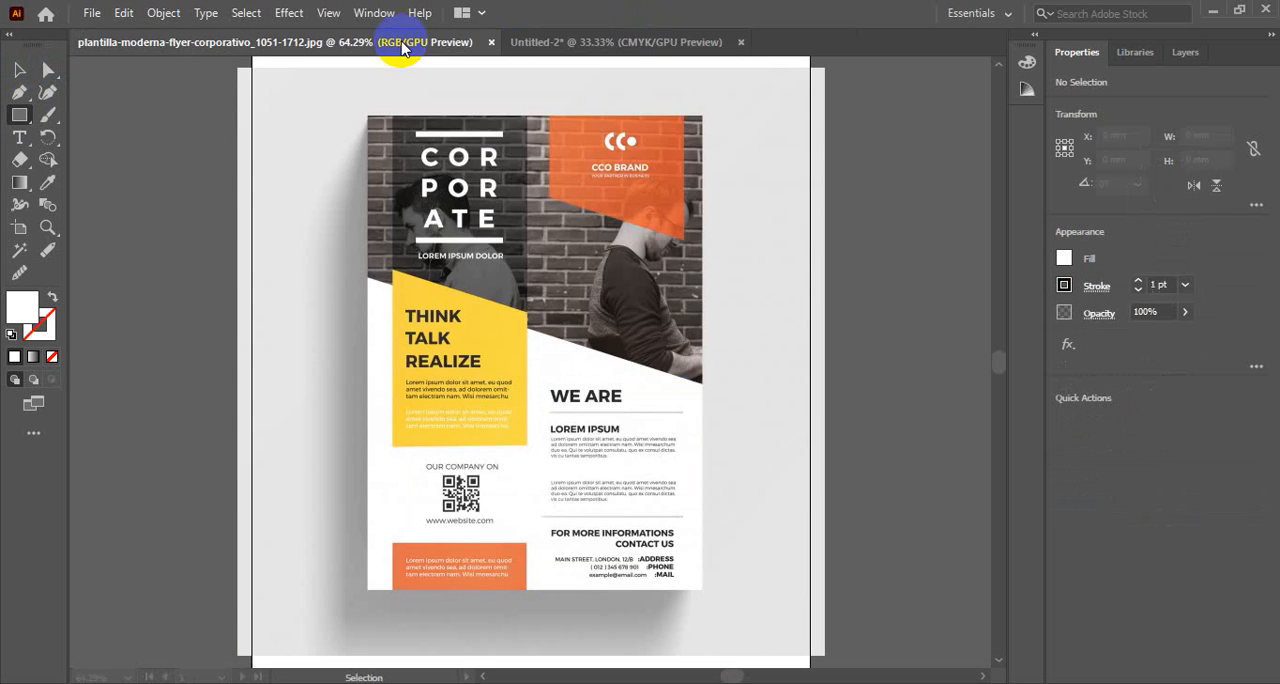
pyautogui.click(566, 46)
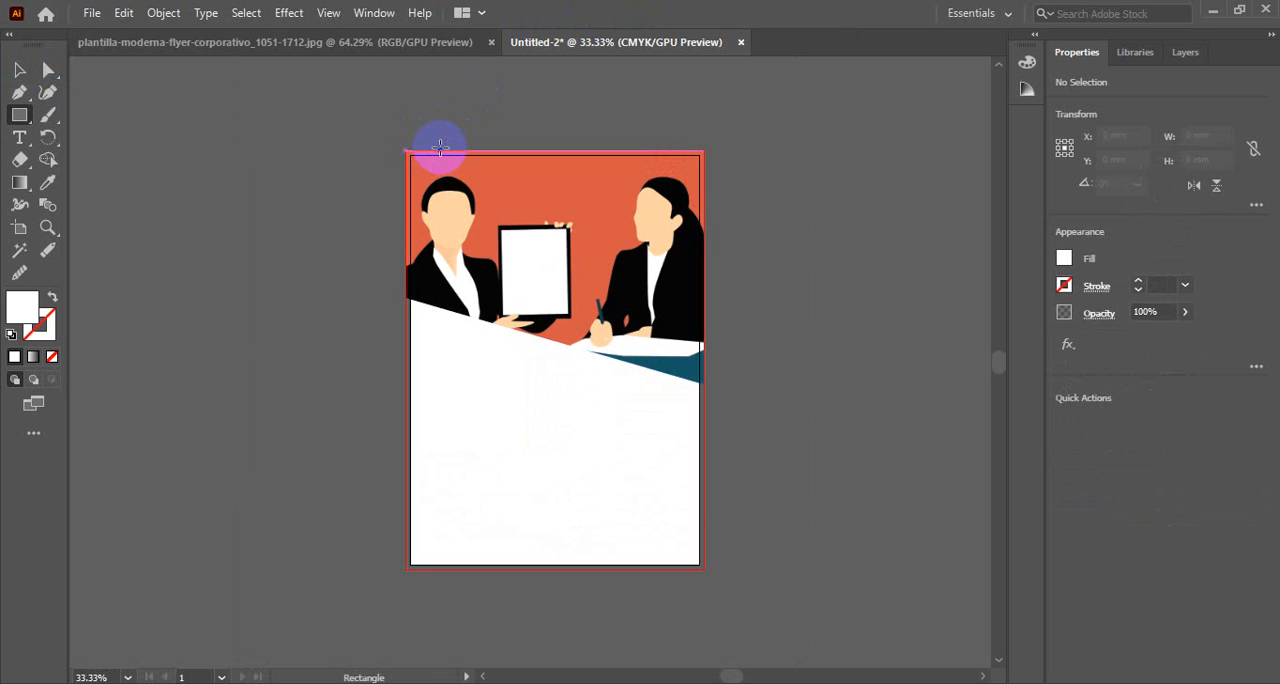
pyautogui.moveTo(440, 148); pyautogui.dragTo(542, 461)
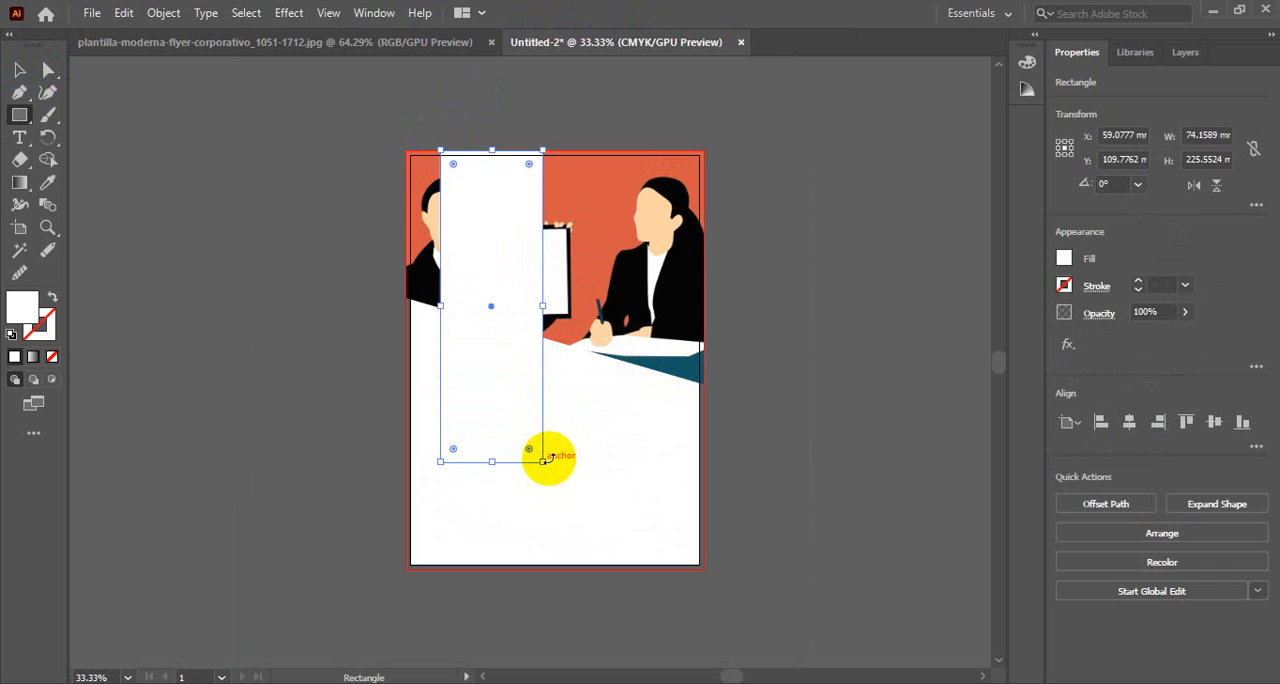
# Duplicate the tall rectangle about 93 mm to the right, in line with the original, for the reference flyer's brand block
pyautogui.click(419, 42)
pyautogui.click(606, 42)
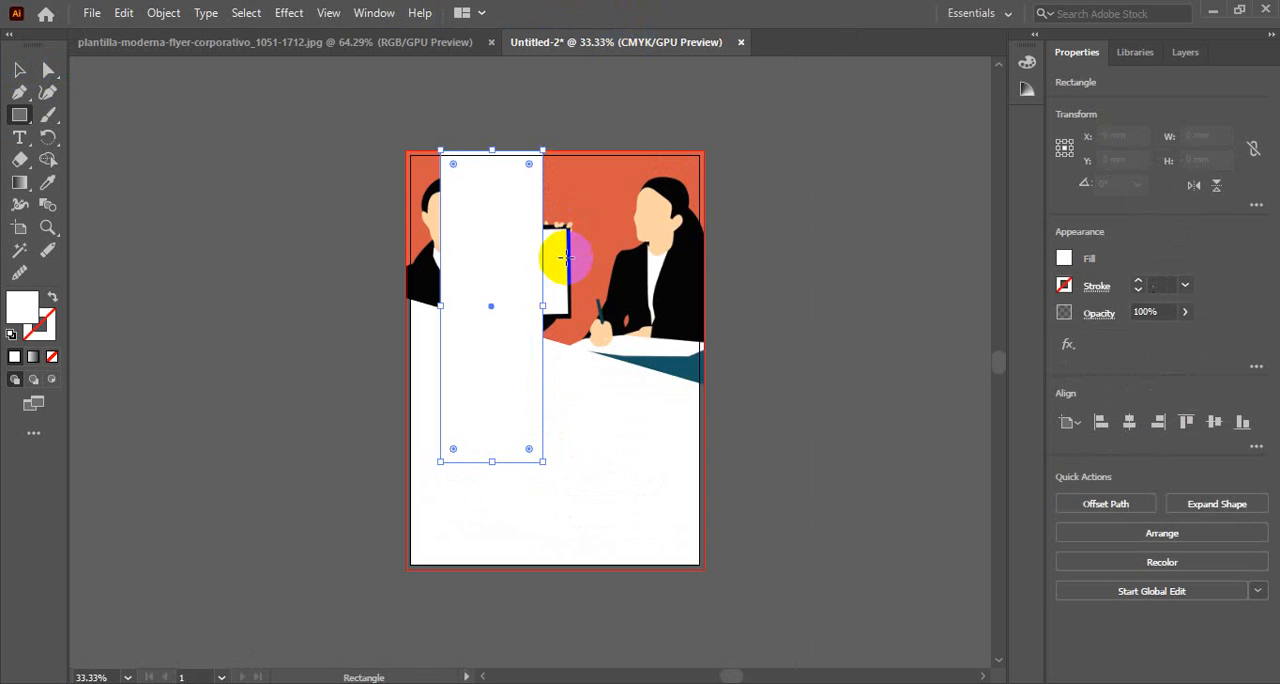
pyautogui.click(371, 42)
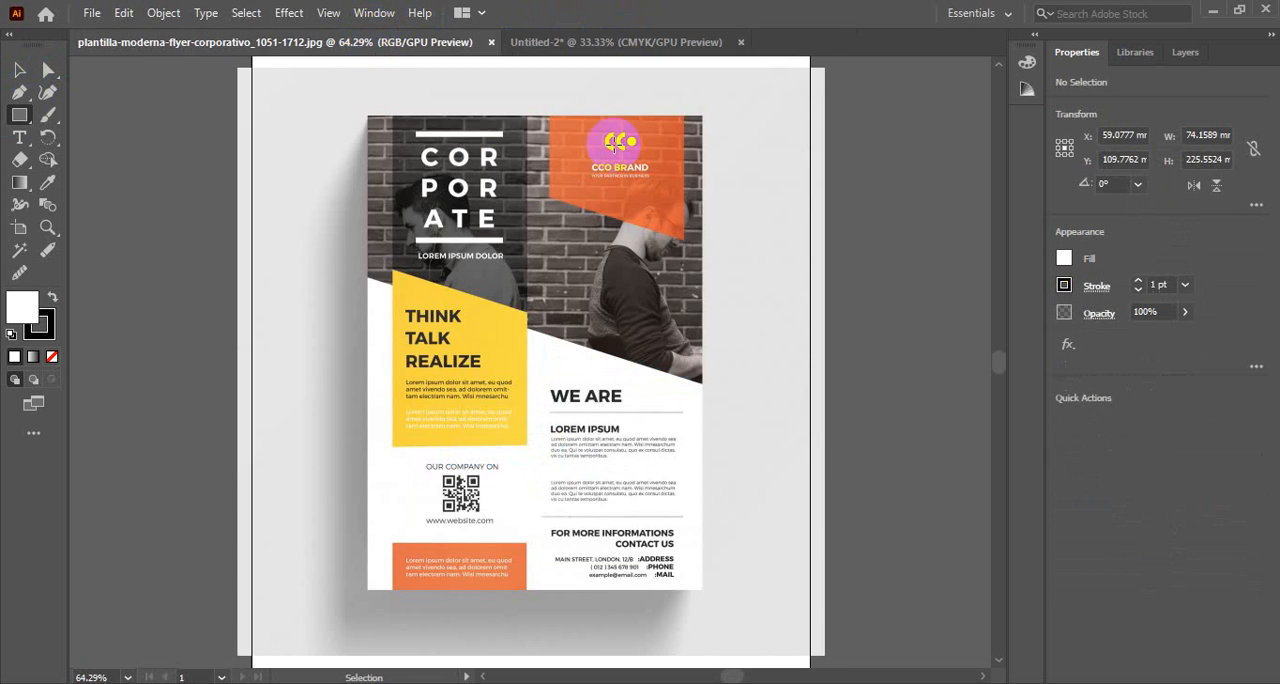
pyautogui.click(580, 42)
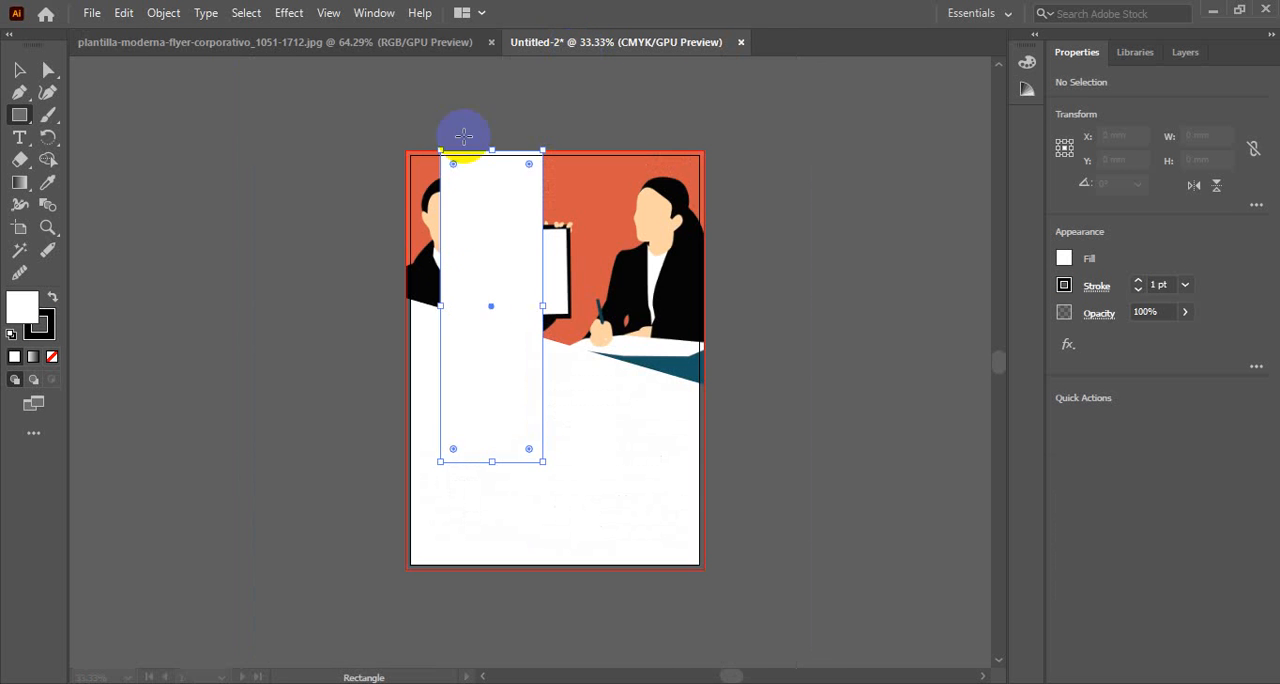
pyautogui.keyDown('ctrl'); pyautogui.click(526, 280); pyautogui.keyUp('ctrl')
pyautogui.keyDown('ctrl'); pyautogui.click(521, 286); pyautogui.keyUp('ctrl')
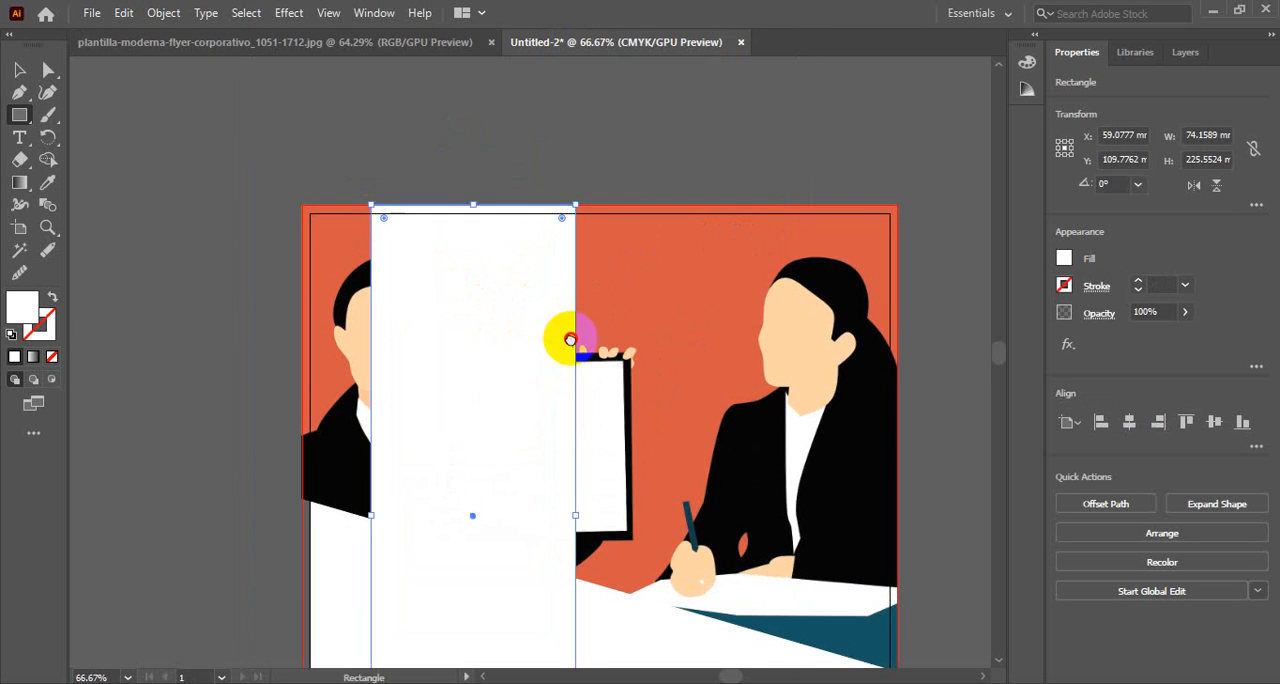
pyautogui.moveTo(570, 340); pyautogui.dragTo(491, 200)
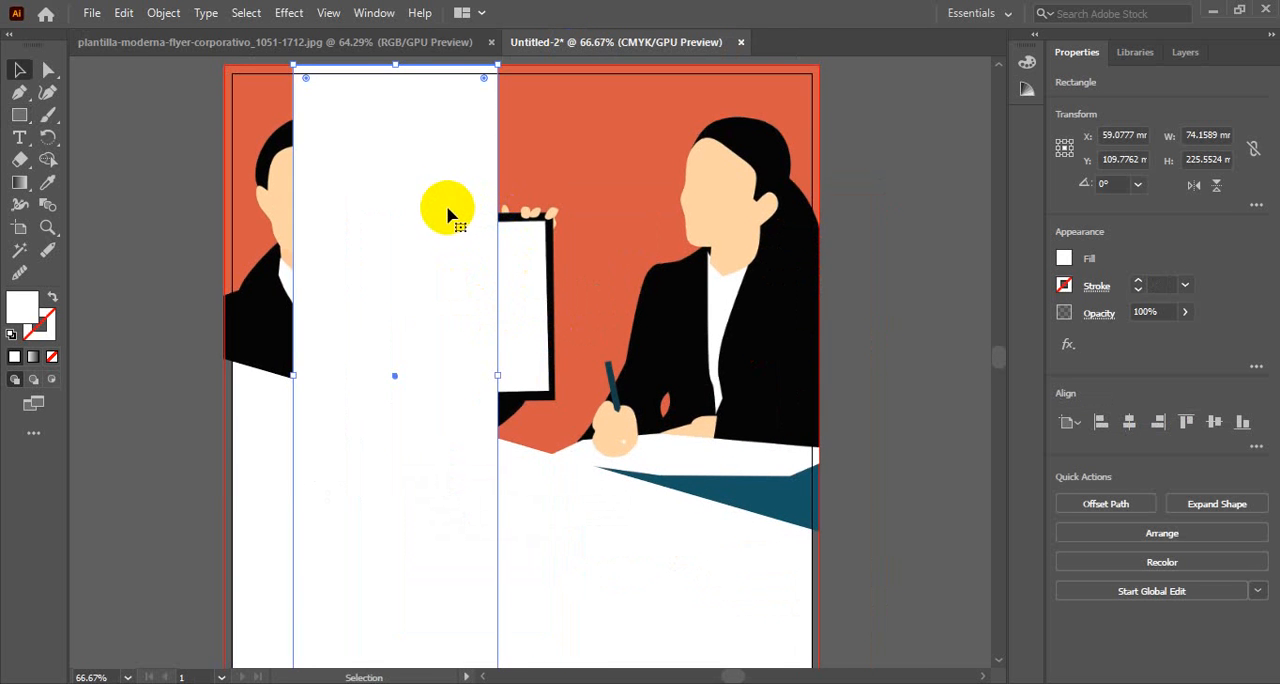
pyautogui.moveTo(442, 205); pyautogui.dragTo(700, 205)
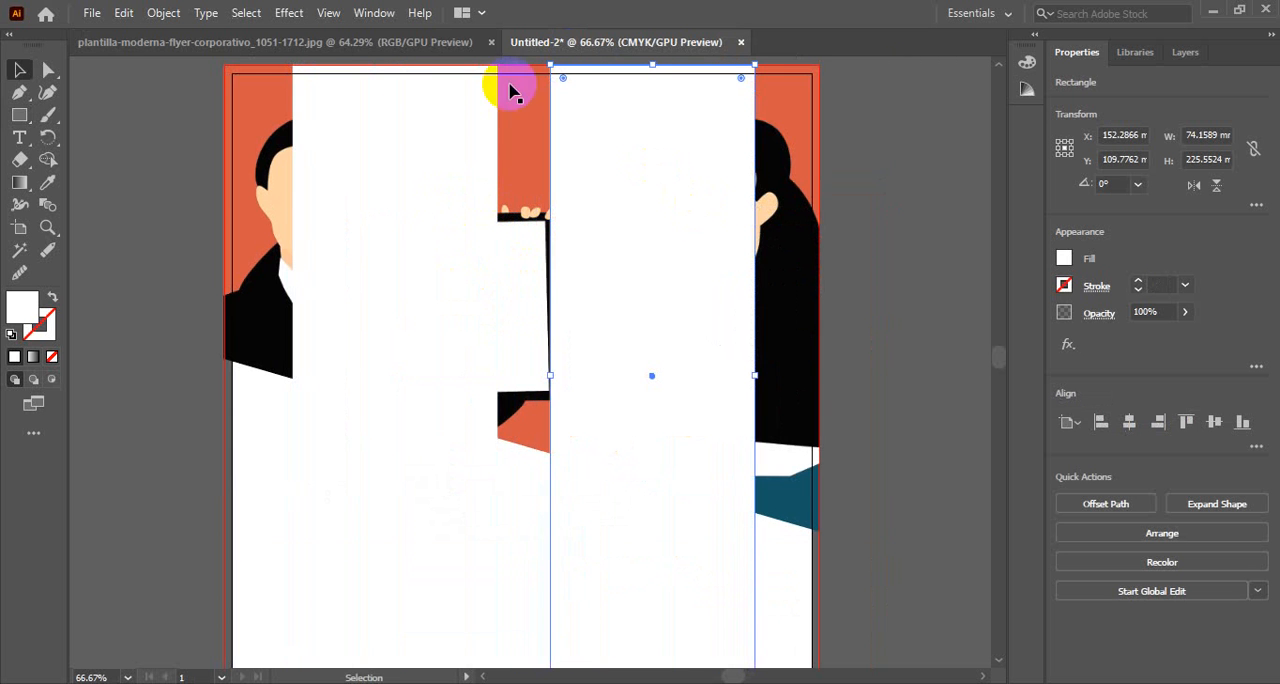
# Fill the left tall rectangle with black sampled from the woman's suit, matching the reference flyer's dark title strip
pyautogui.click(424, 46)
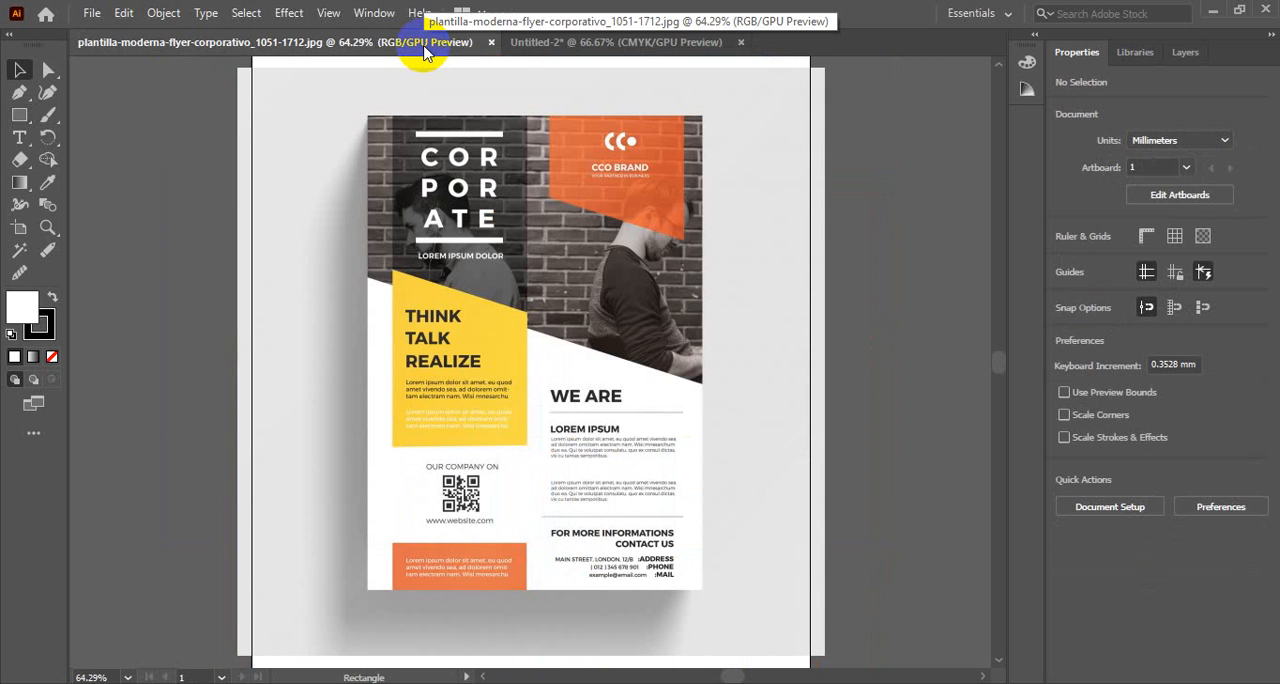
pyautogui.click(447, 182)
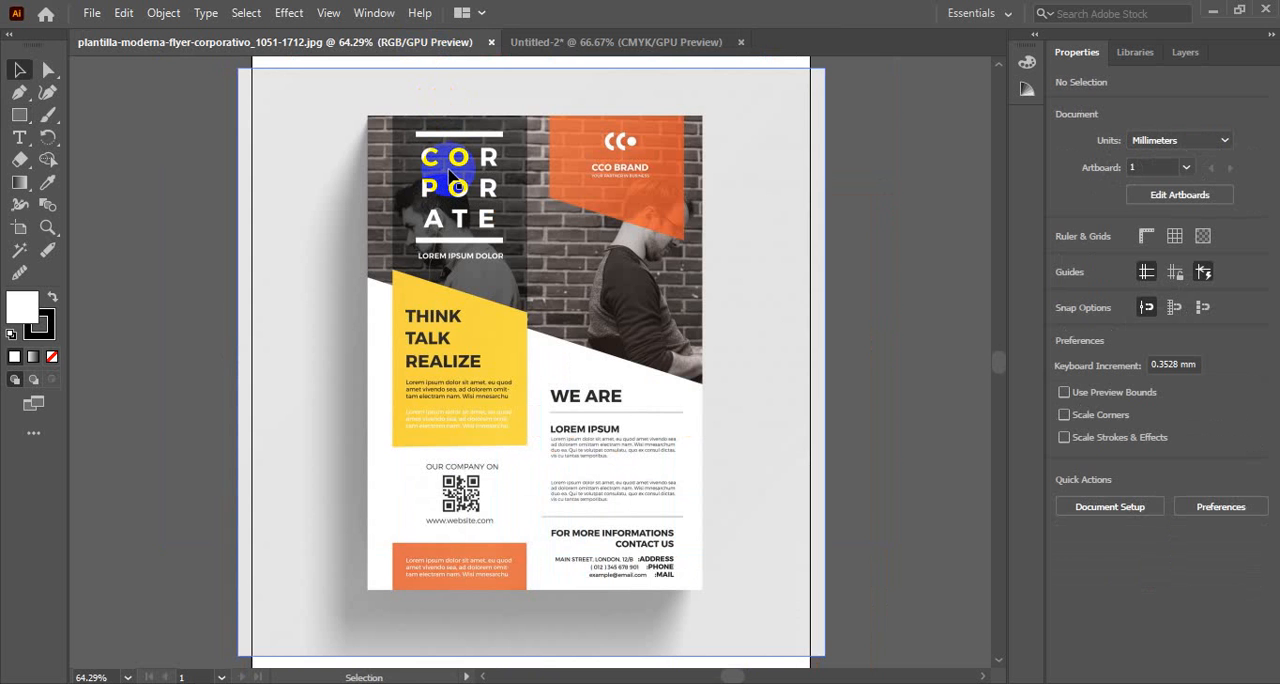
pyautogui.click(634, 42)
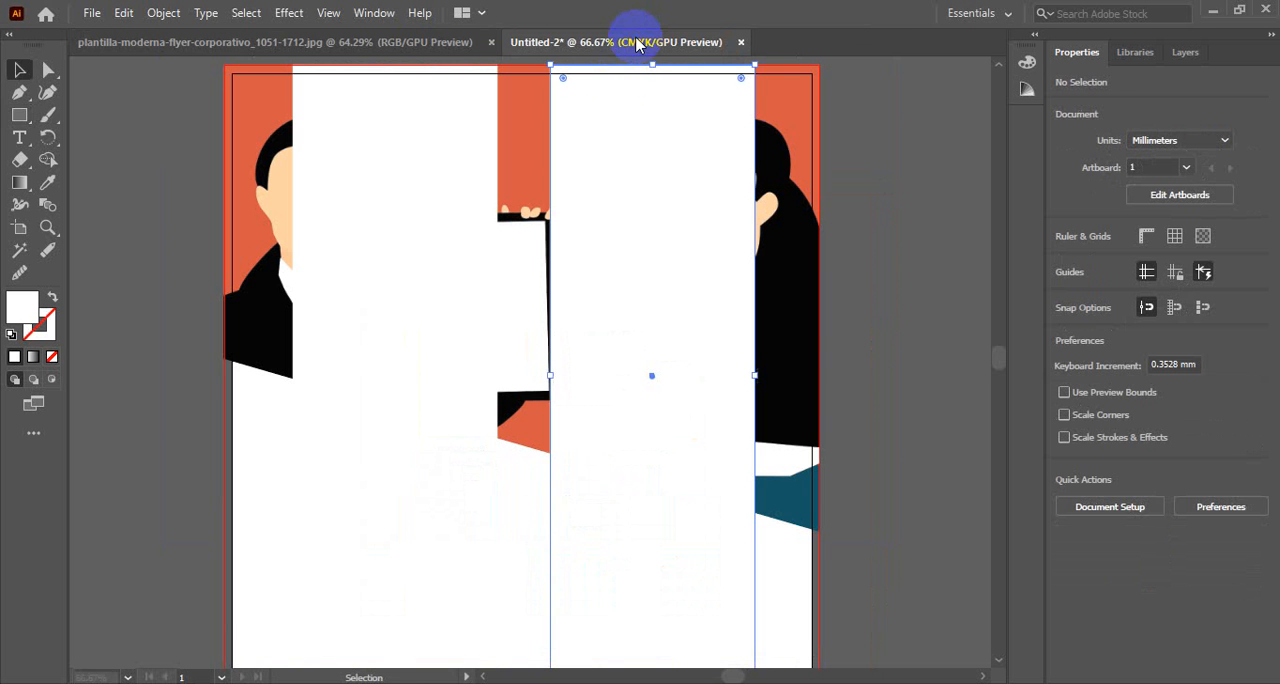
pyautogui.click(617, 82)
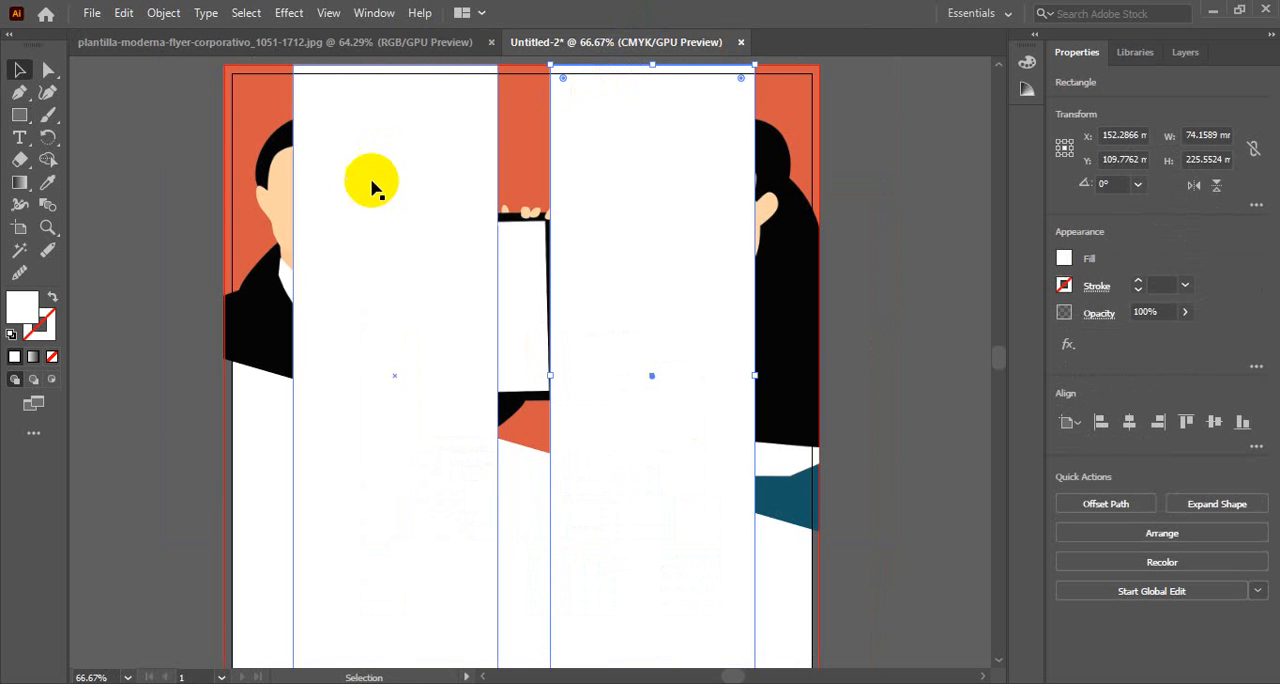
pyautogui.click(401, 186)
pyautogui.press('i')
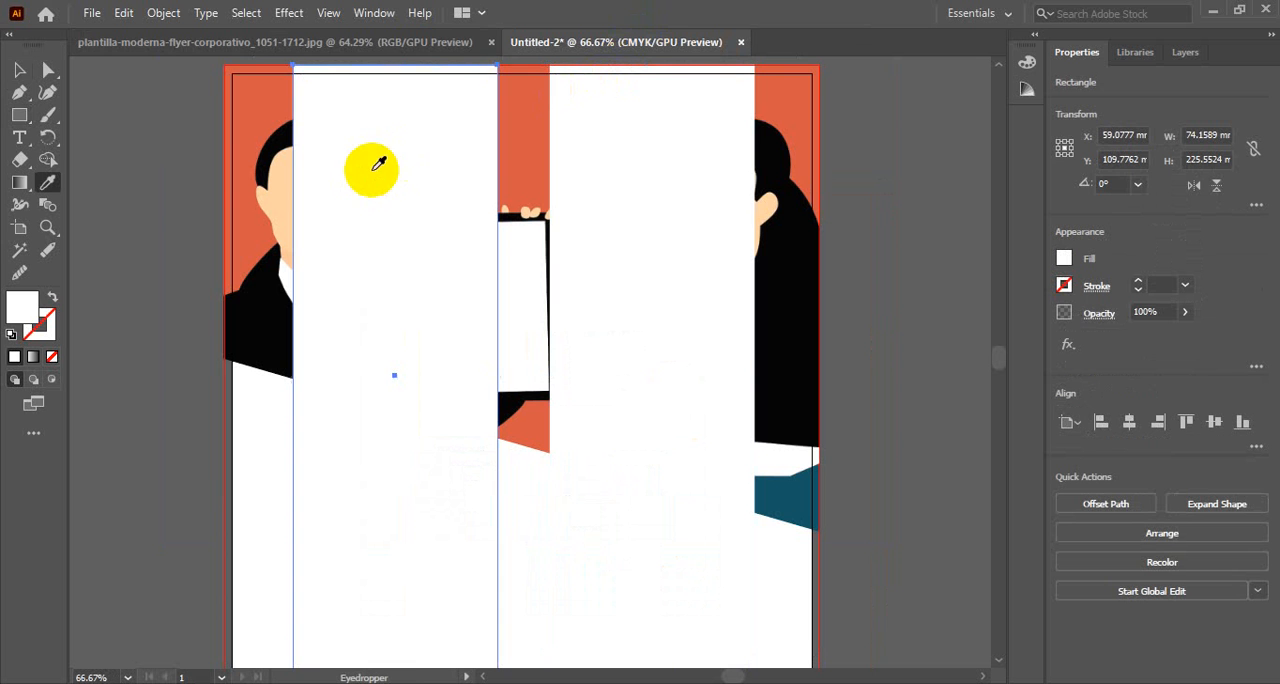
pyautogui.click(262, 300)
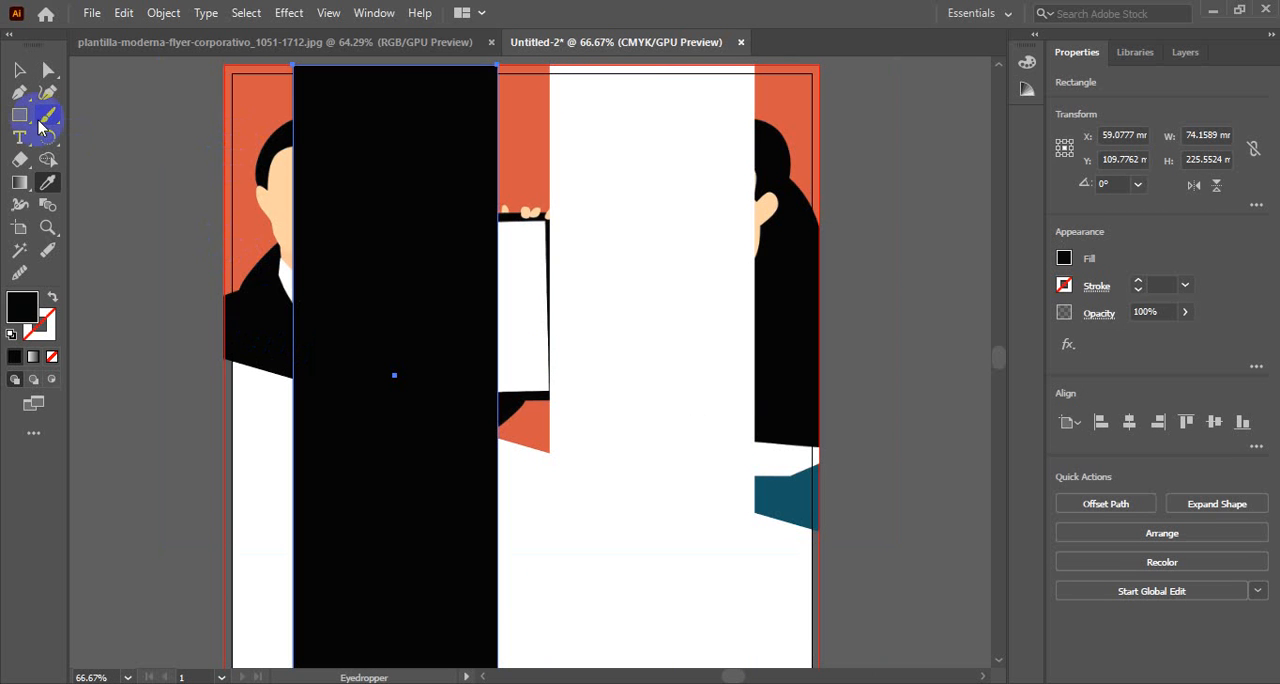
# Set the black title strip's opacity to 50% and compare it with the reference flyer
pyautogui.click(19, 72)
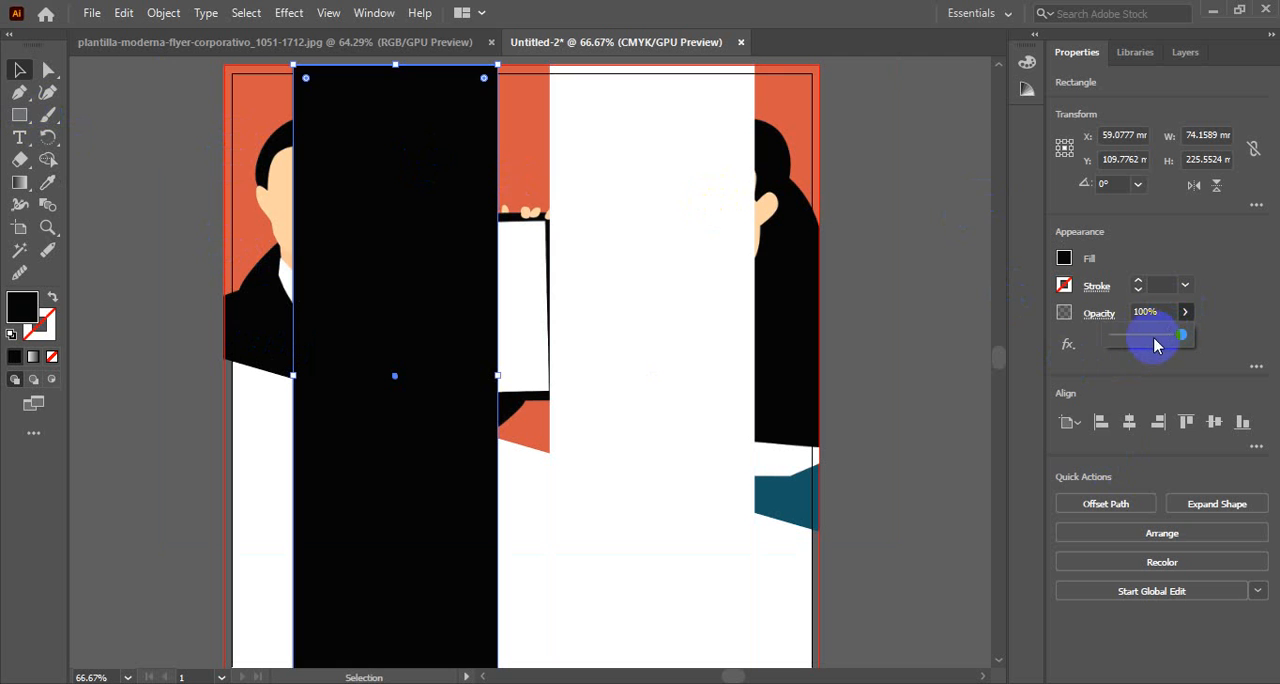
pyautogui.click(1145, 339)
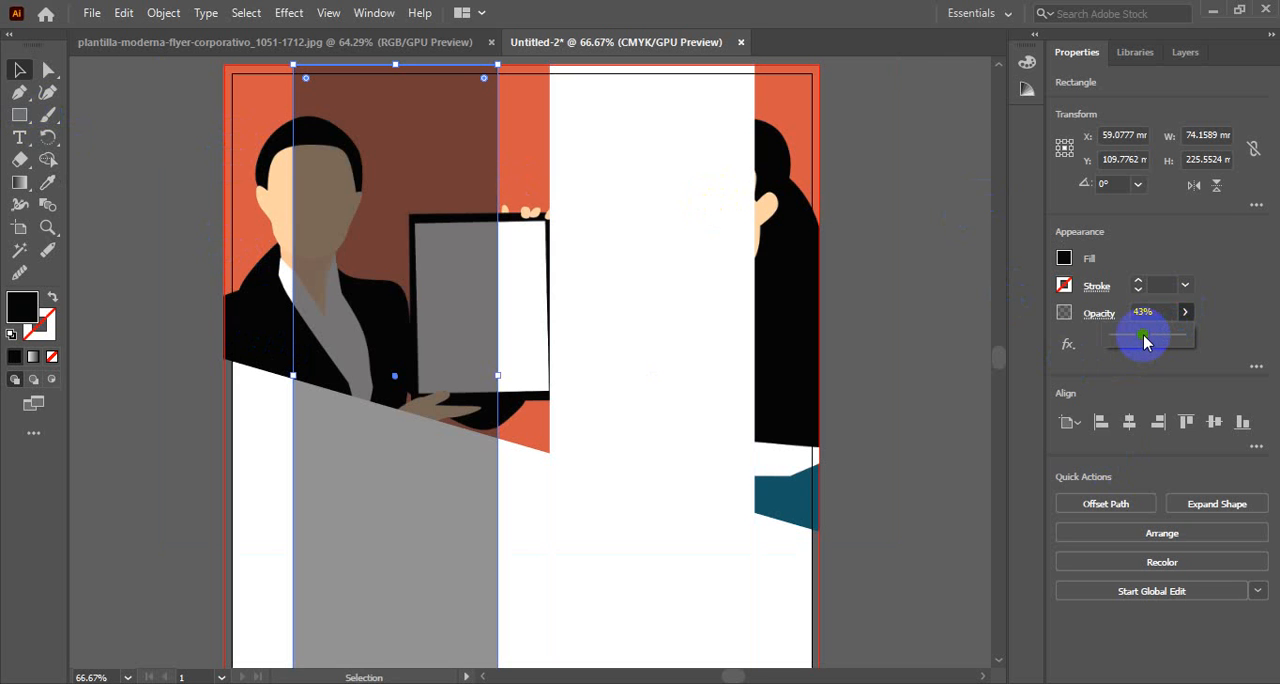
pyautogui.moveTo(1148, 341); pyautogui.dragTo(1150, 342)
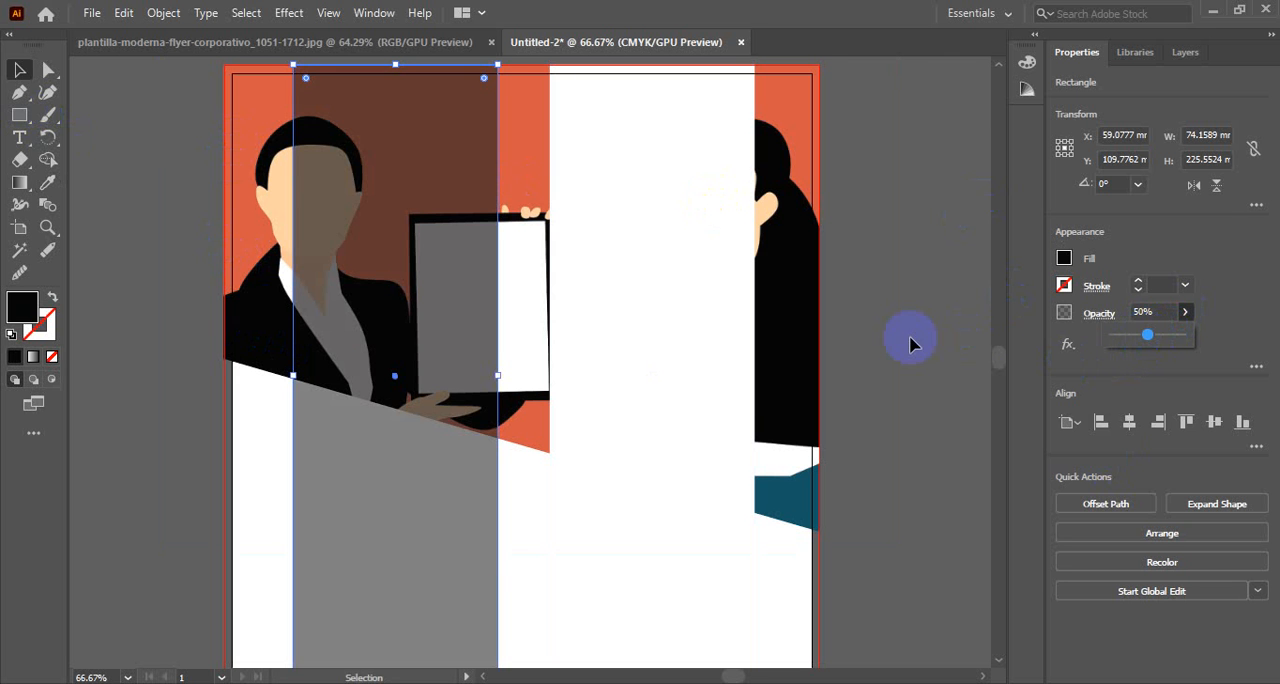
pyautogui.scroll(-3, 910, 340)
pyautogui.scroll(2, 910, 340)
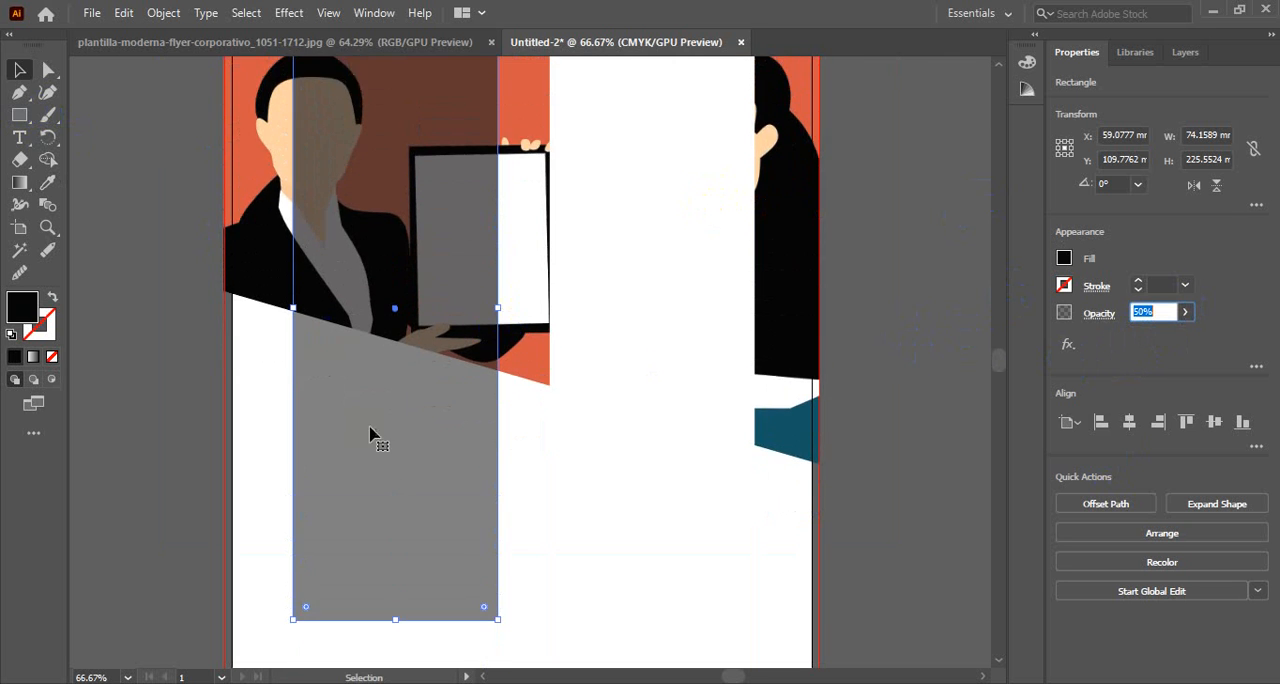
pyautogui.click(146, 263)
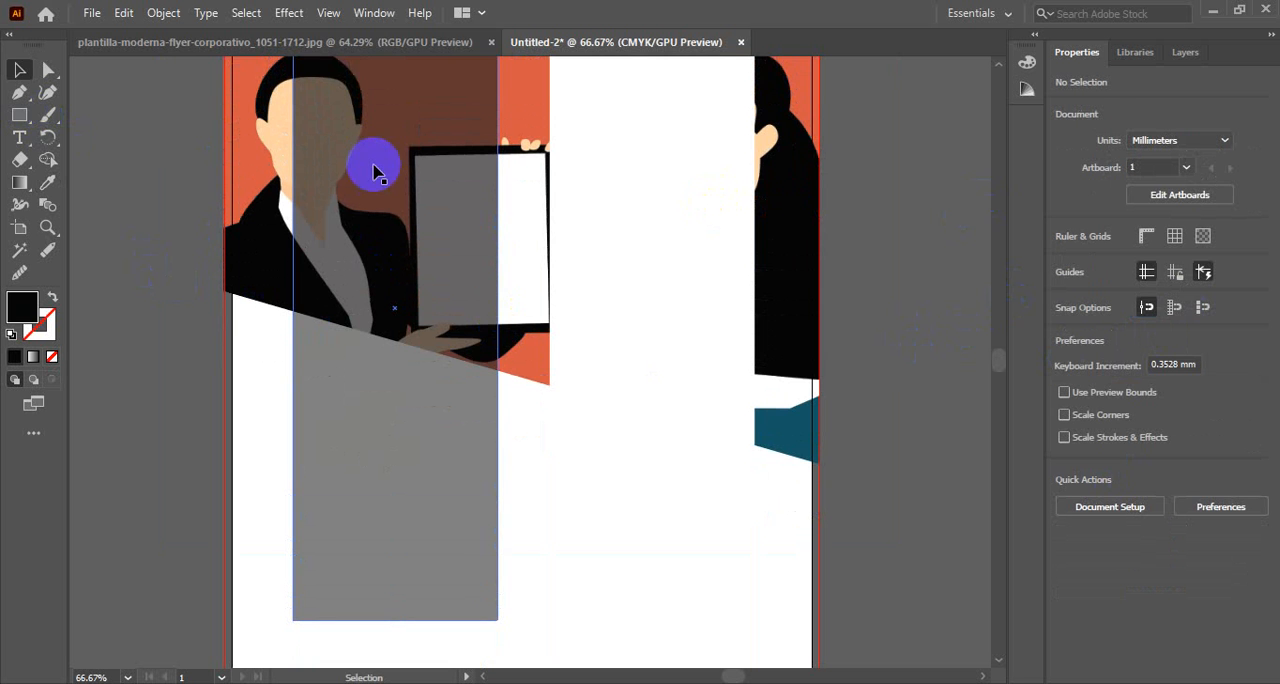
pyautogui.click(380, 41)
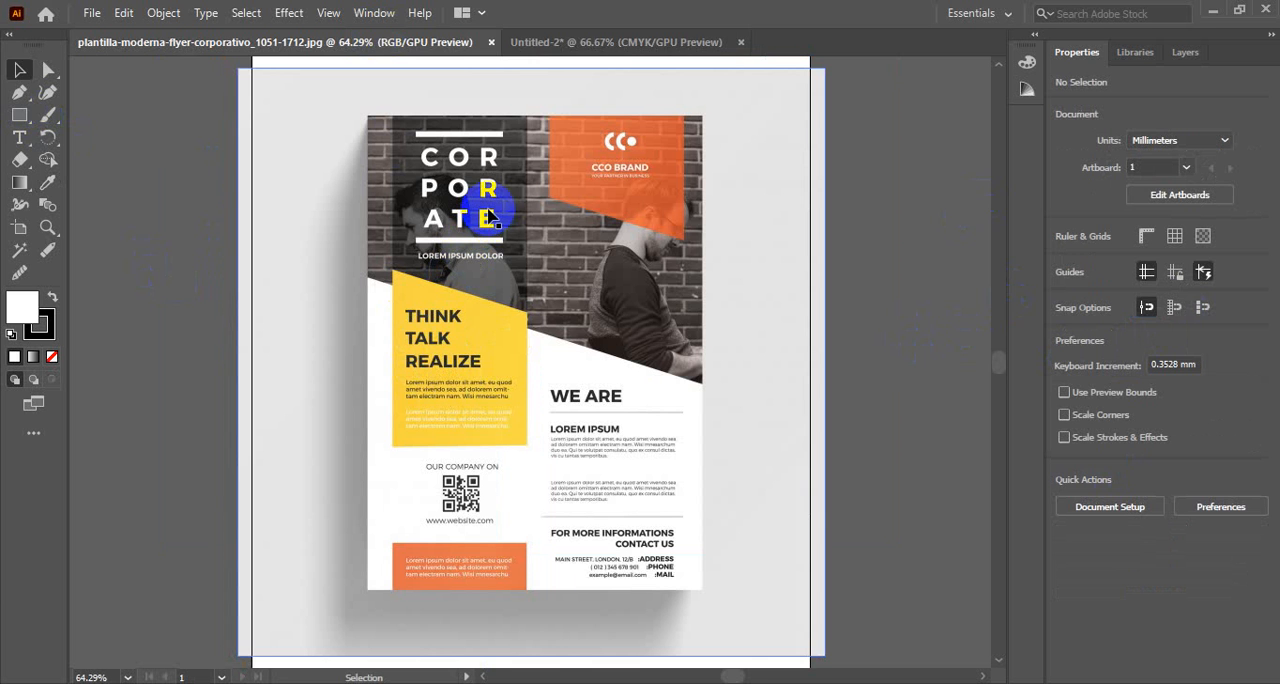
pyautogui.click(590, 44)
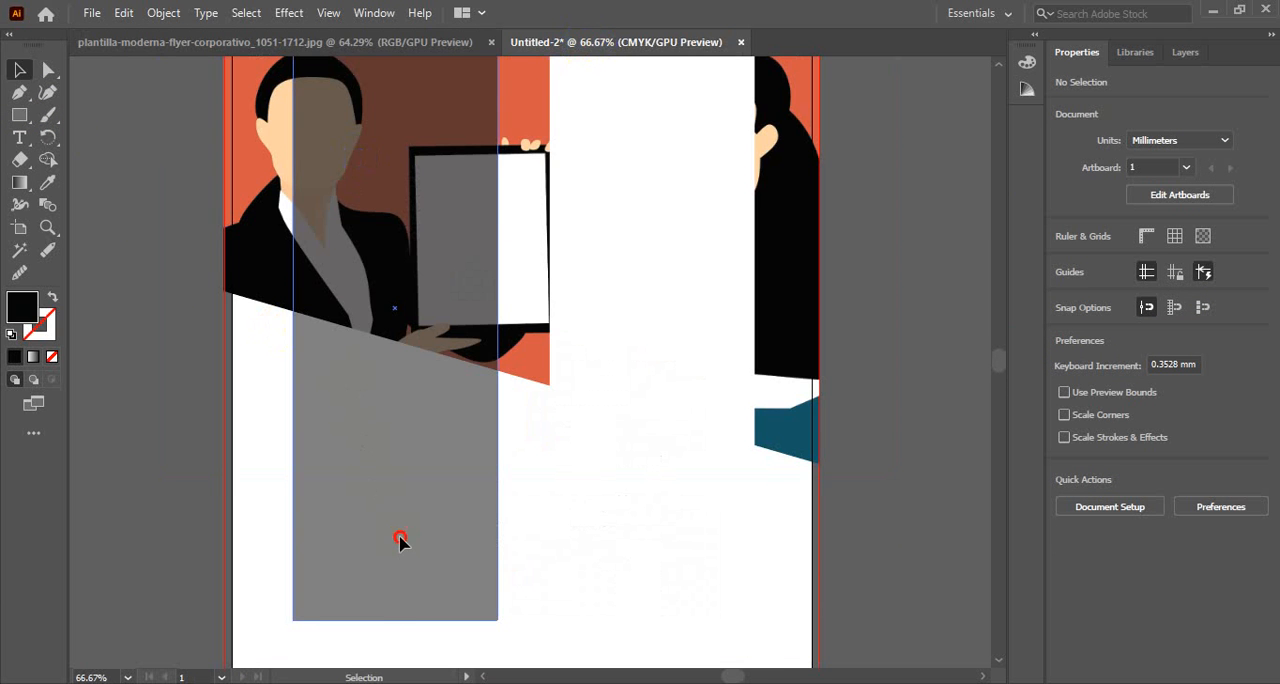
# Duplicate the semi-transparent black strip in place, in front of the original, and set the copy's opacity to 100%
pyautogui.scroll(3, 400, 545)
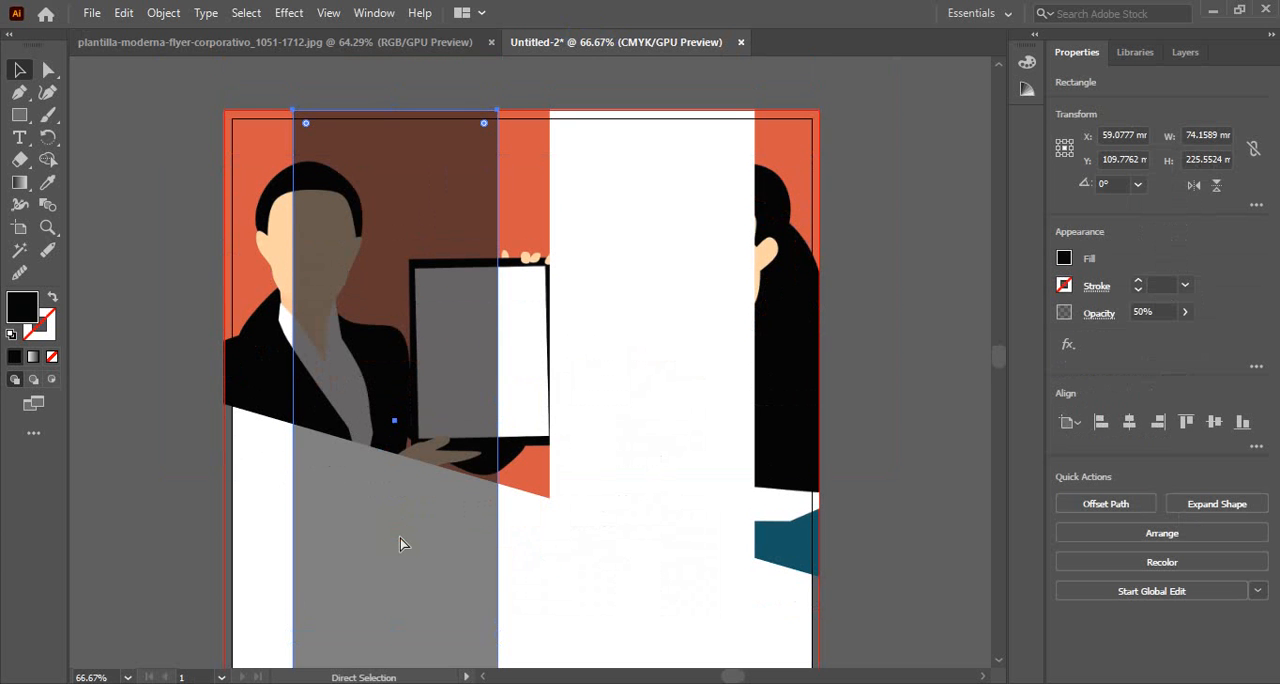
pyautogui.click(400, 540)
pyautogui.press('v')
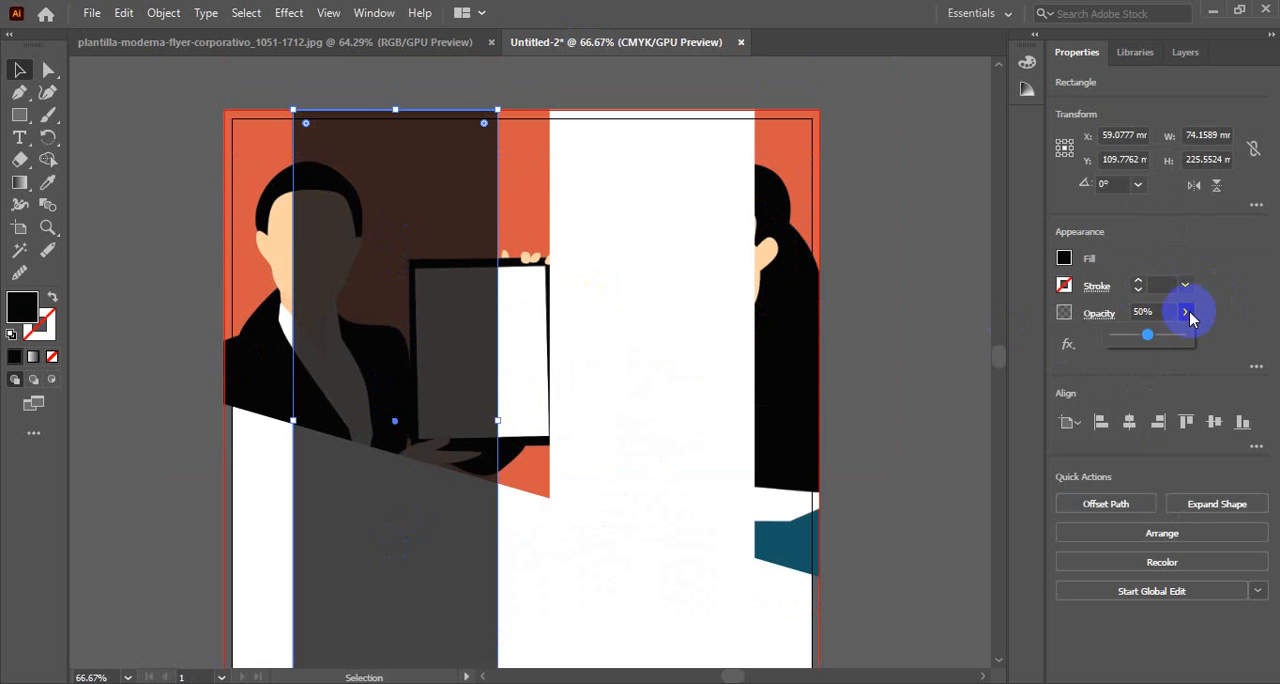
pyautogui.moveTo(1147, 341); pyautogui.dragTo(1251, 334)
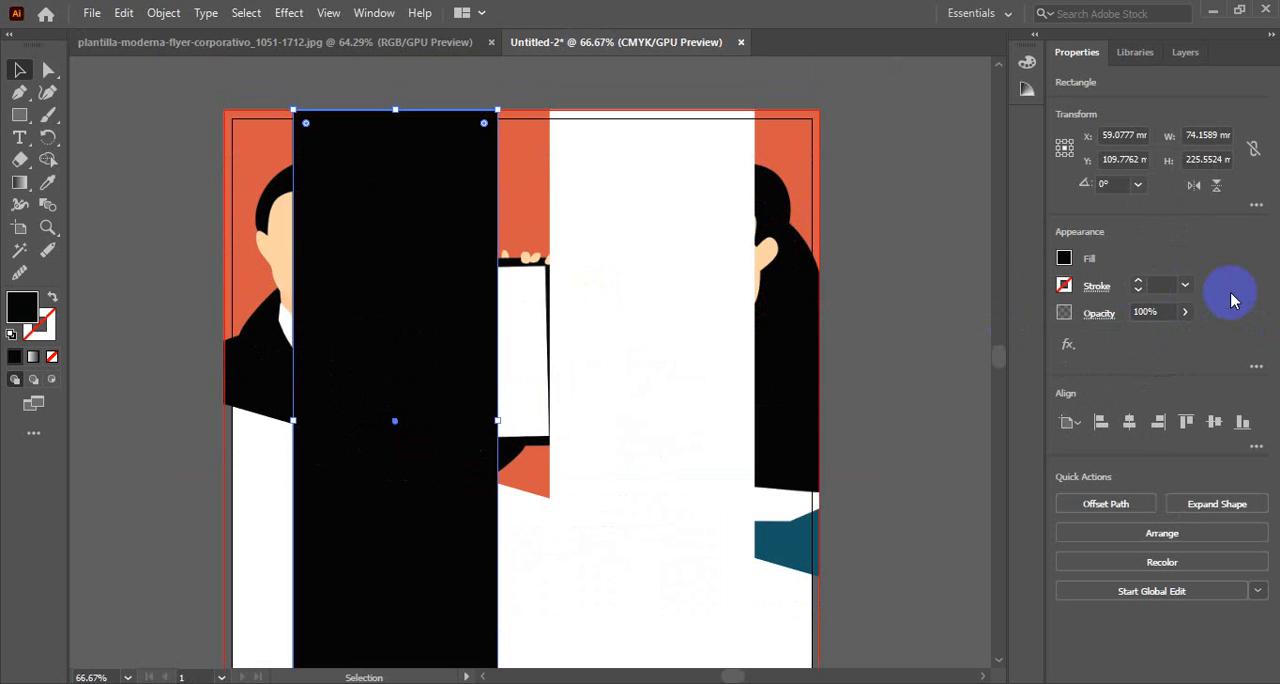
# In the reference document, draw a swatch about 11 × 15 mm filled with the flyer's sampled yellow, and bring a copy beside the A4 page
pyautogui.click(329, 13)
pyautogui.click(313, 45)
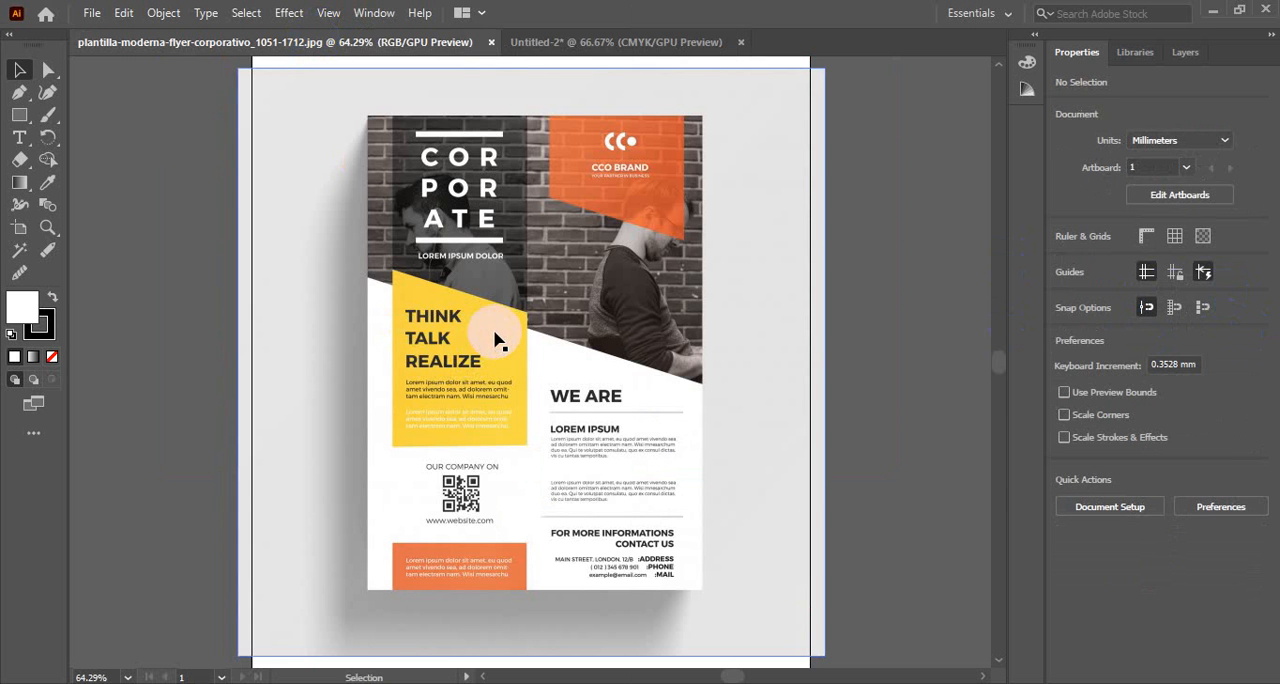
pyautogui.click(22, 116)
pyautogui.moveTo(261, 295); pyautogui.dragTo(292, 335)
pyautogui.press('i')
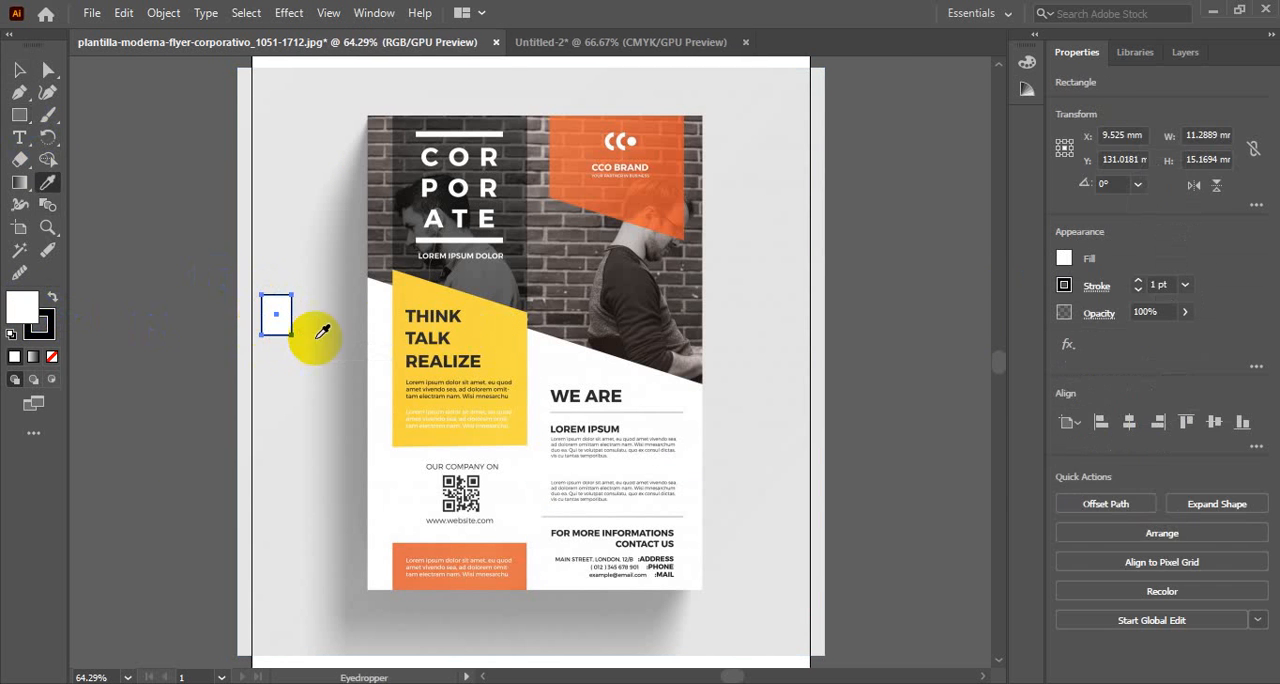
pyautogui.click(488, 334)
pyautogui.click(18, 70)
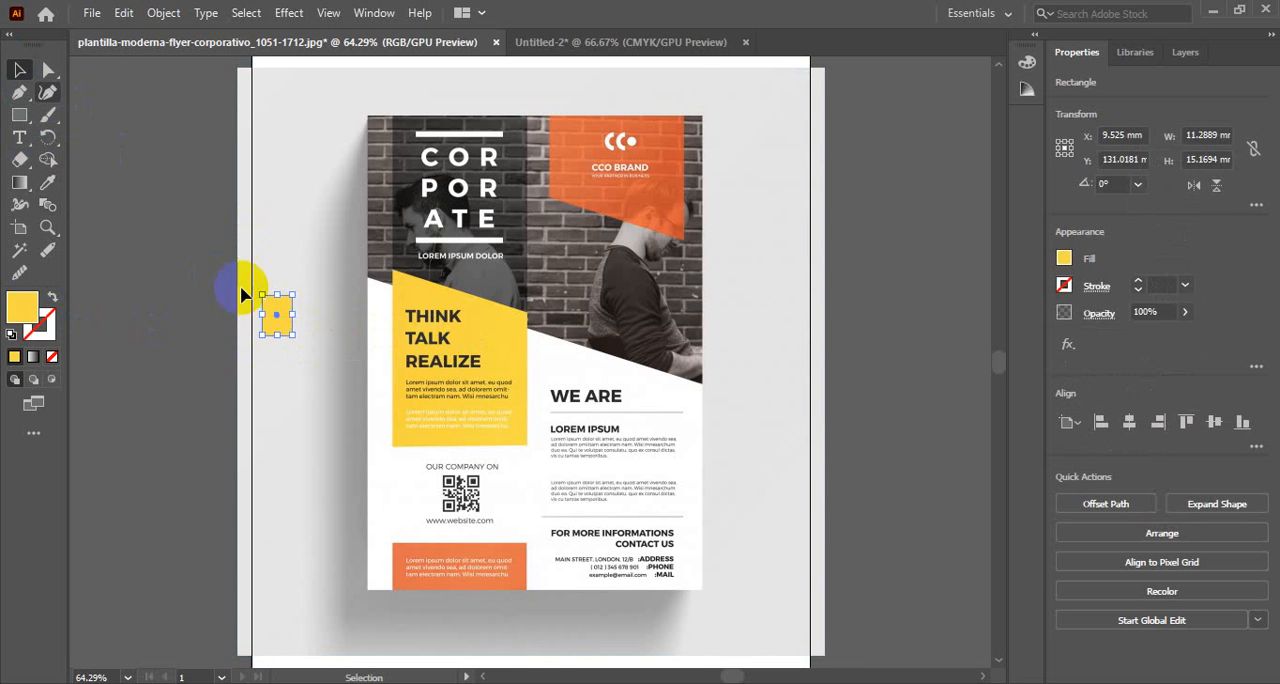
pyautogui.moveTo(282, 312); pyautogui.dragTo(184, 340)
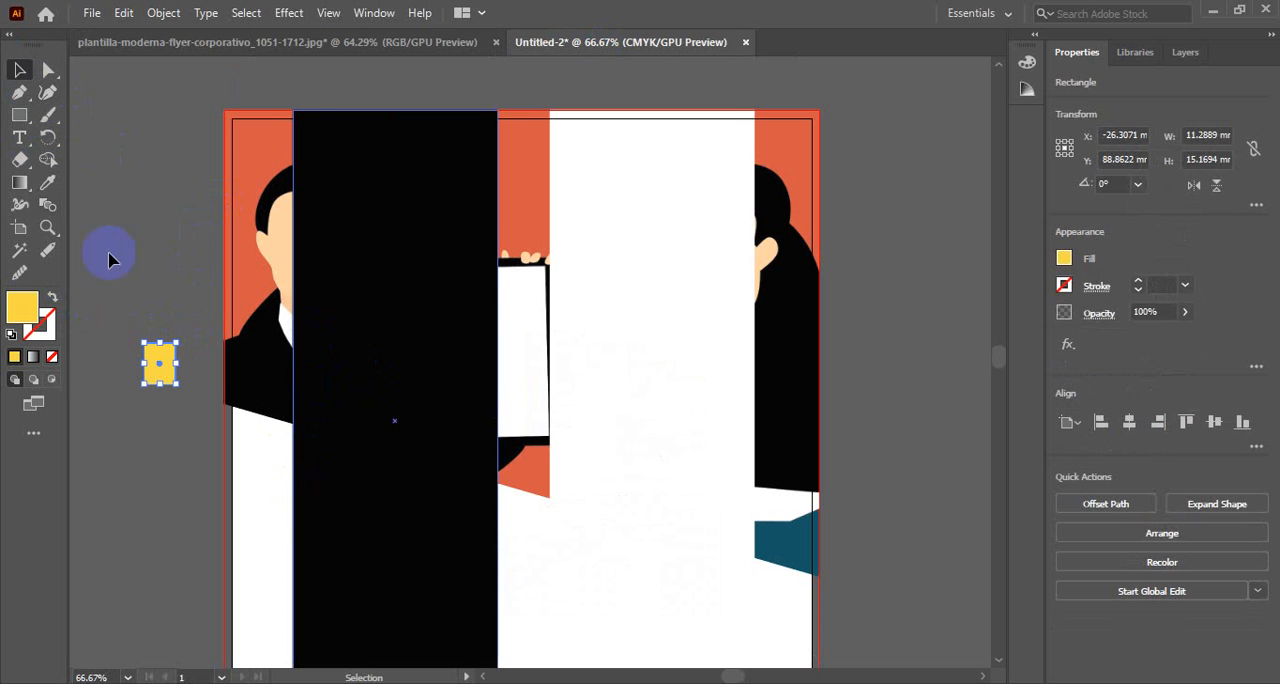
# Fill the opaque black copy of the title strip with the yellow sampled from the small swatch beside the page
pyautogui.click(47, 182)
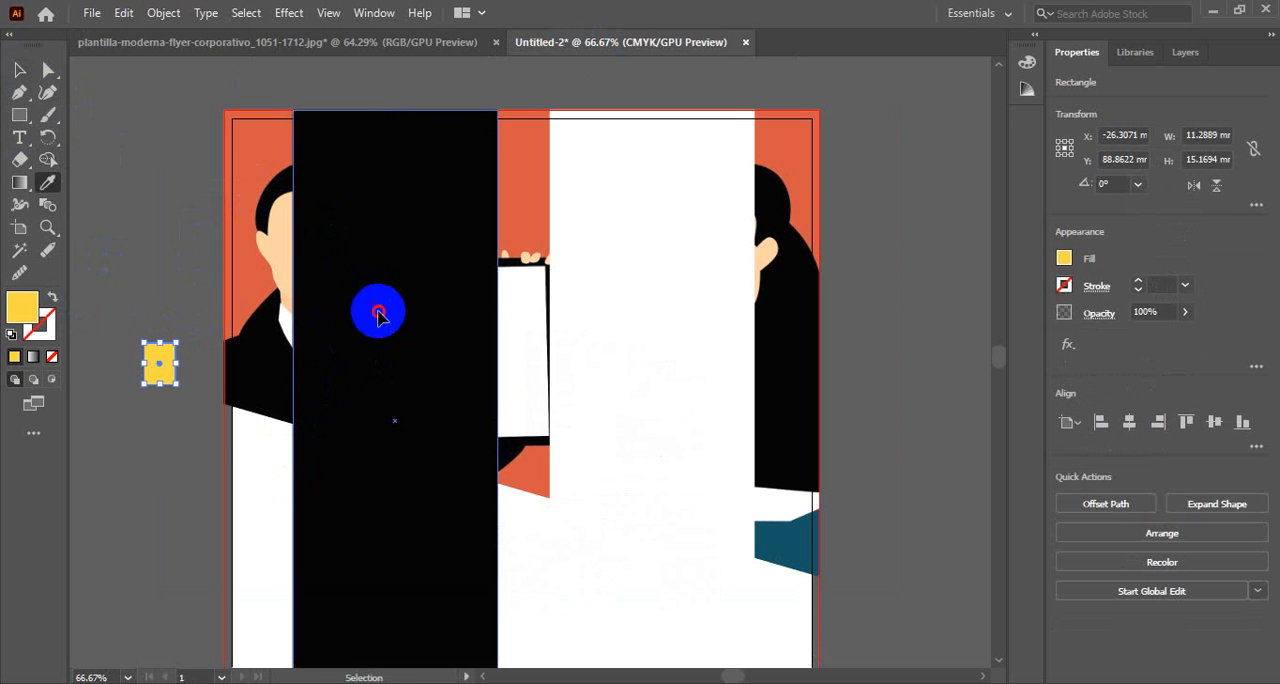
pyautogui.keyDown('ctrl'); pyautogui.click(378, 311); pyautogui.keyUp('ctrl')
pyautogui.click(20, 71)
pyautogui.click(116, 218)
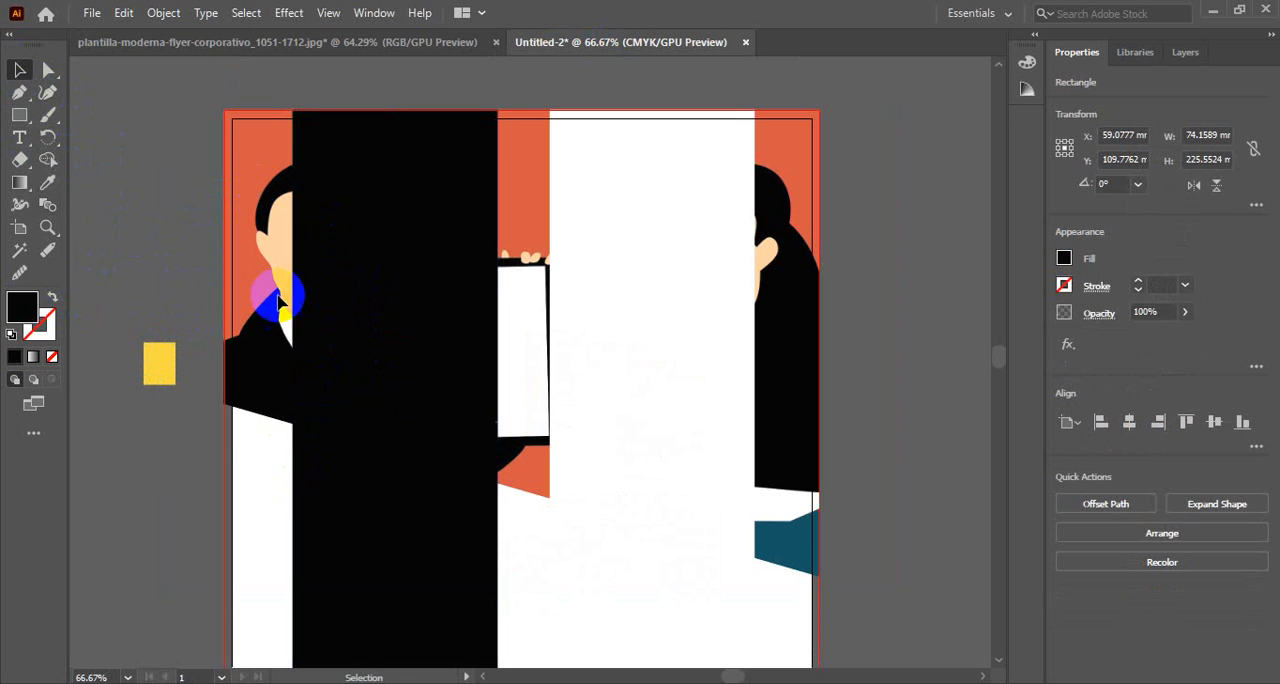
pyautogui.click(355, 279)
pyautogui.press('i')
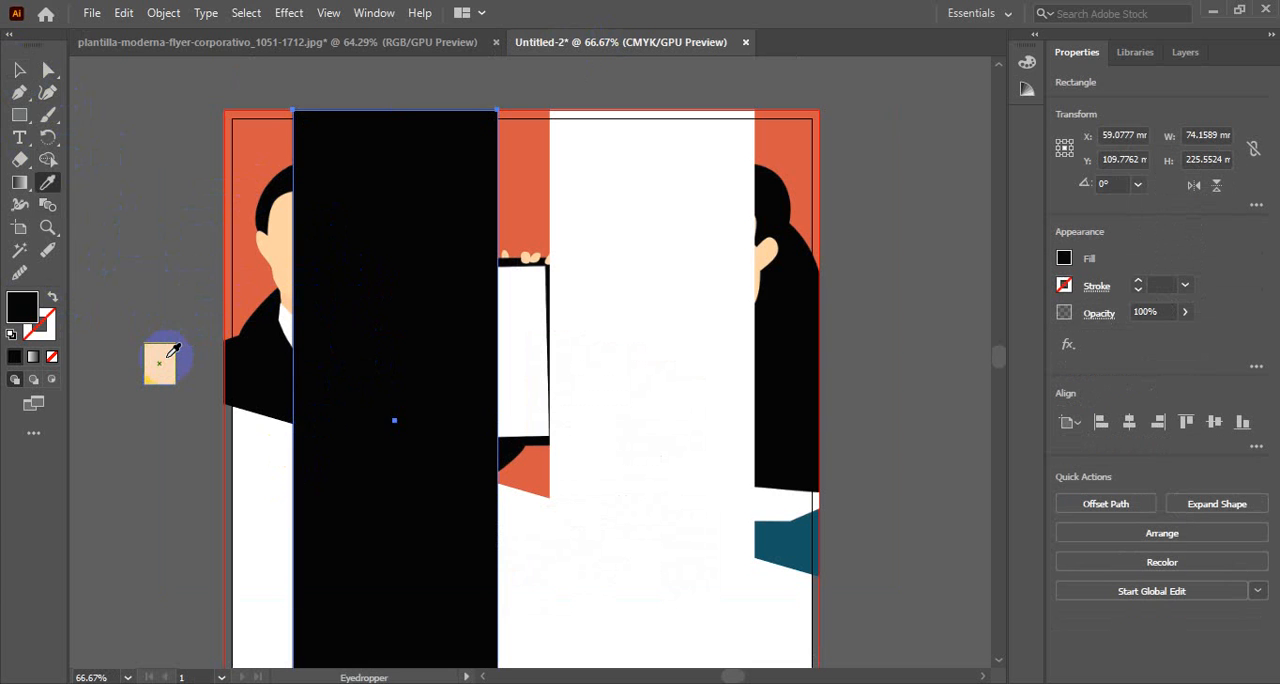
pyautogui.click(168, 355)
pyautogui.click(31, 62)
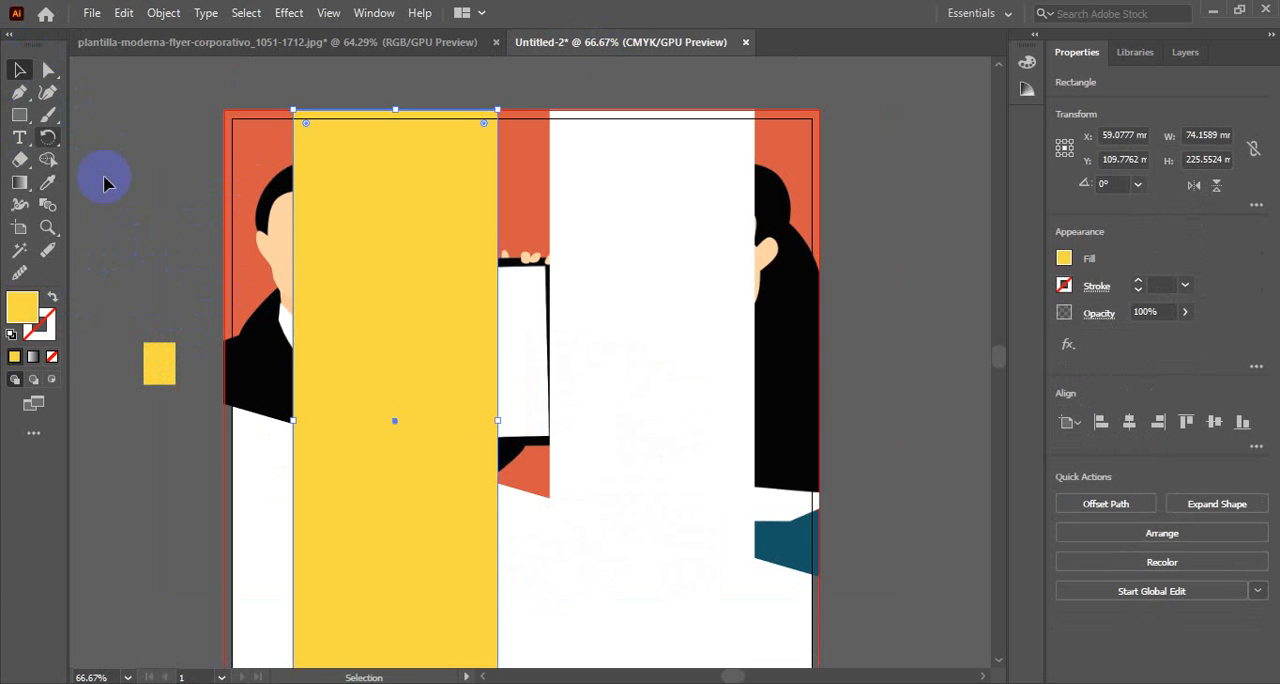
pyautogui.click(256, 432)
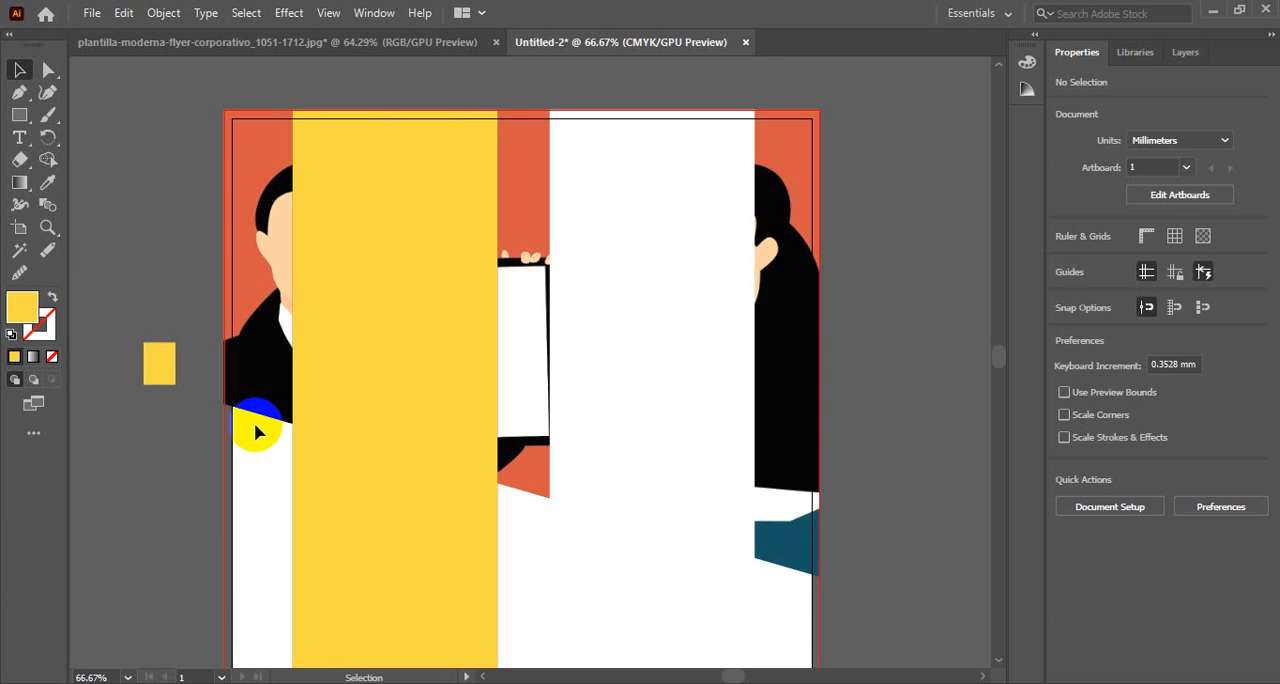
# Shorten the yellow rectangle from its top edge to about 121 mm tall, keeping its bottom edge in place
pyautogui.click(392, 171)
pyautogui.scroll(-2, 434, 220)
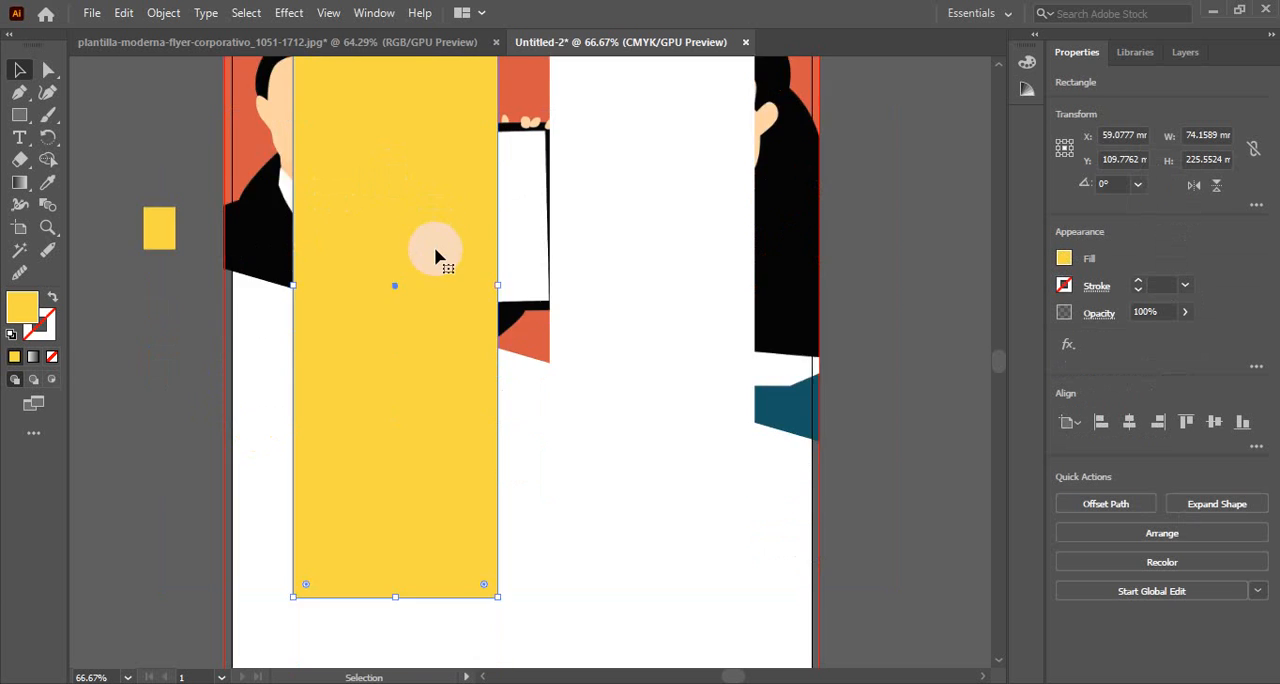
pyautogui.scroll(2, 393, 171)
pyautogui.moveTo(394, 112); pyautogui.dragTo(403, 401)
pyautogui.scroll(-5, 403, 401)
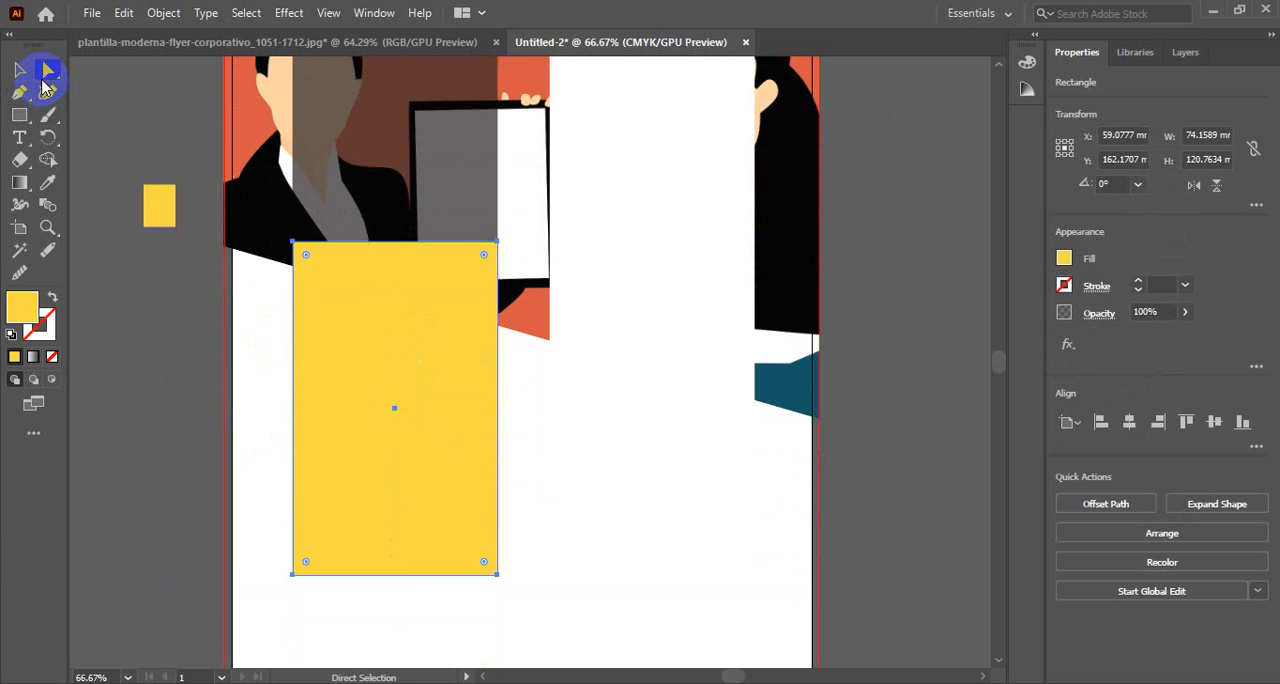
# Slant the yellow block's top edge by lowering its top-right corner about 22 mm, following the header image's slope
pyautogui.click(499, 244)
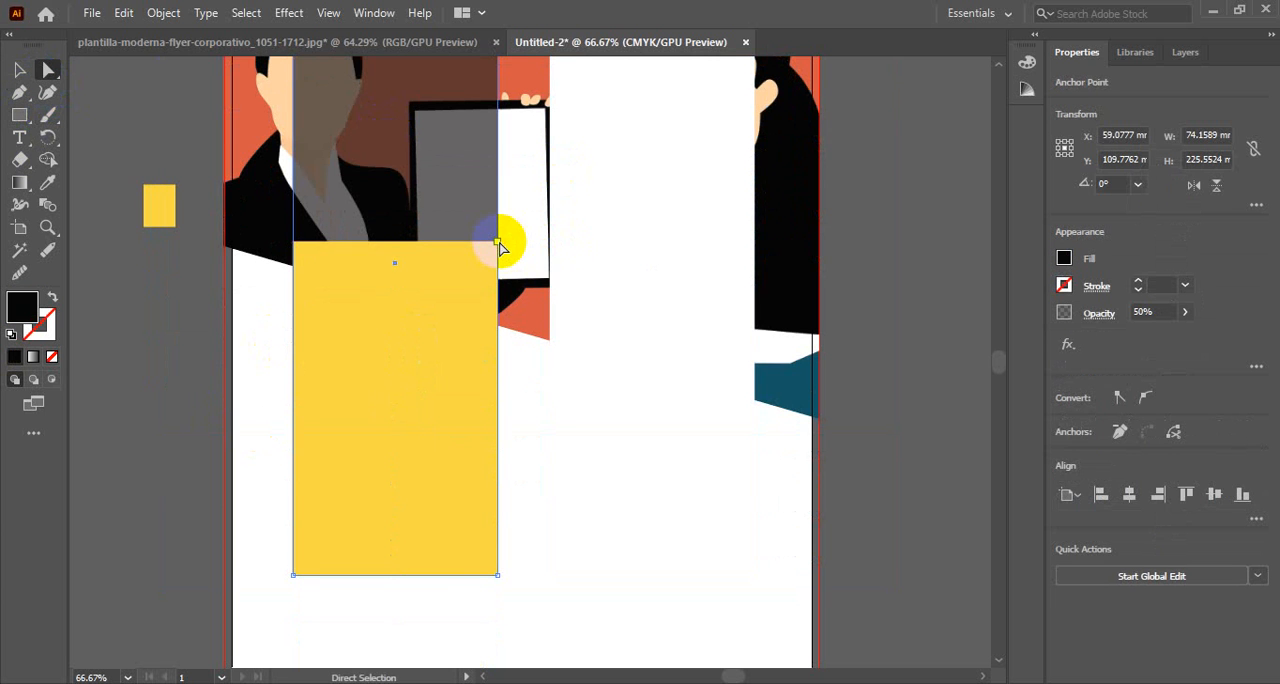
pyautogui.moveTo(499, 244); pyautogui.dragTo(497, 300)
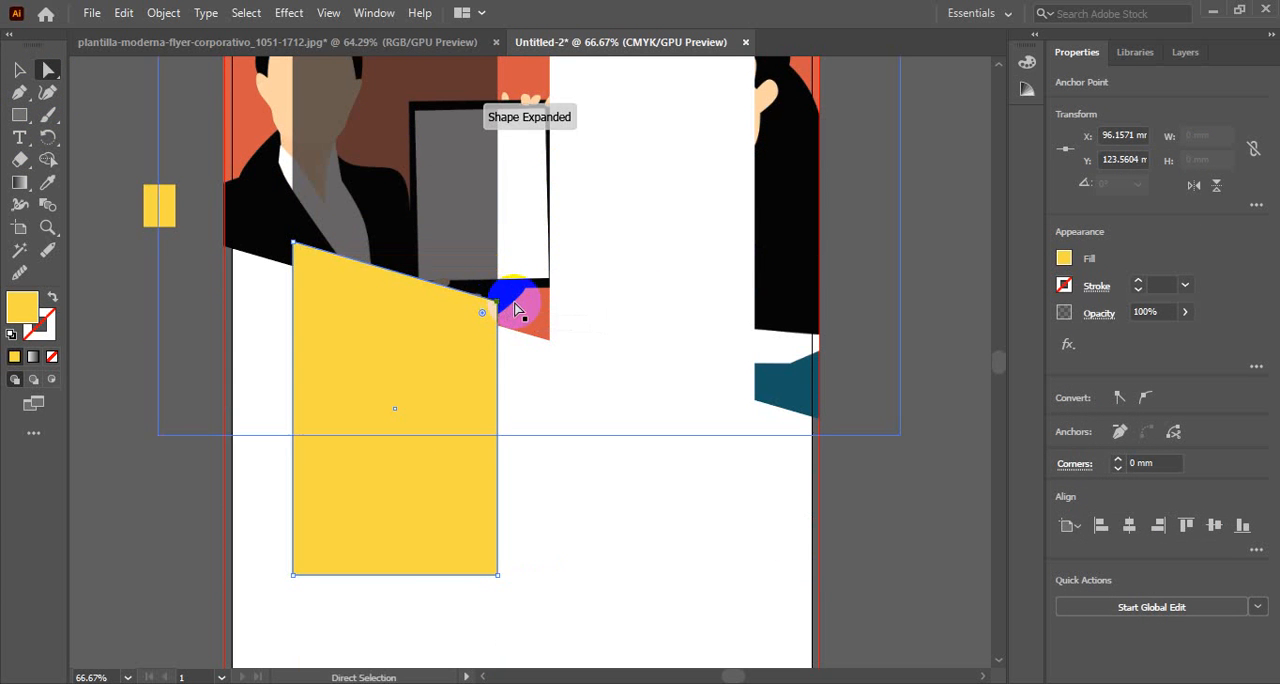
pyautogui.click(160, 343)
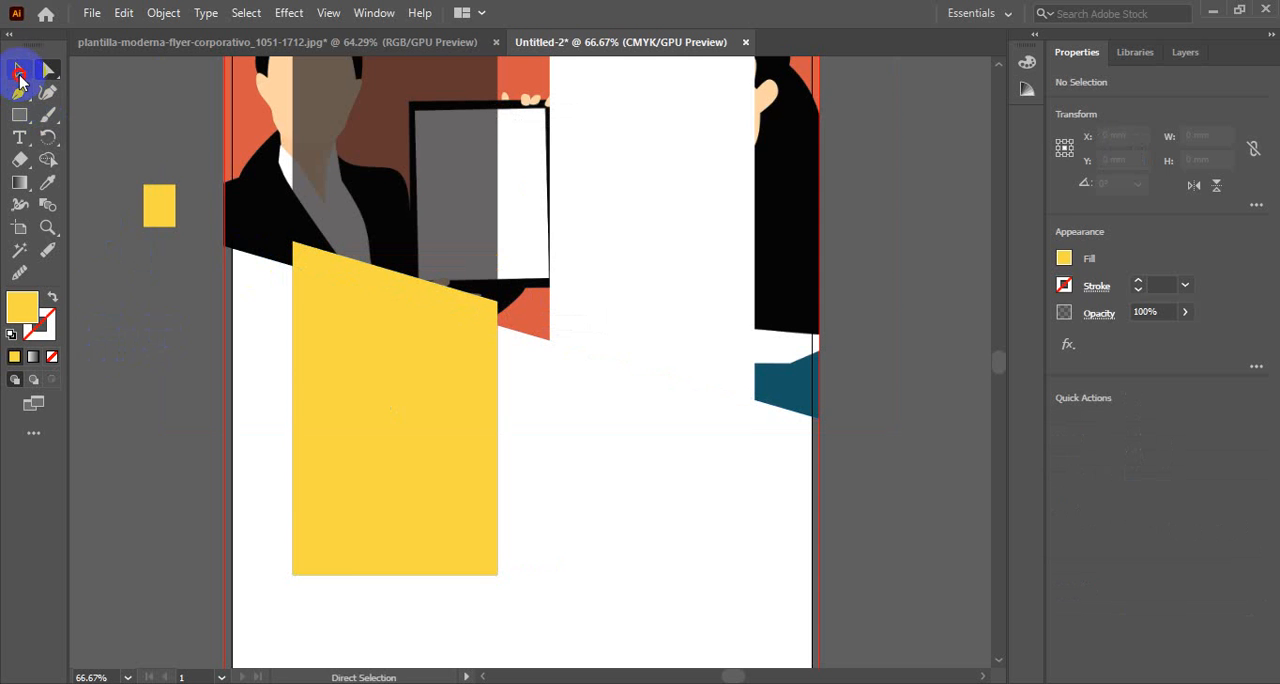
pyautogui.click(19, 72)
# Following the reference flyer, shorten the right white rectangle from its bottom edge to about 70 mm tall
pyautogui.keyDown('ctrl'); pyautogui.keyDown('alt'); pyautogui.click(457, 371); pyautogui.keyUp('alt'); pyautogui.keyUp('ctrl')
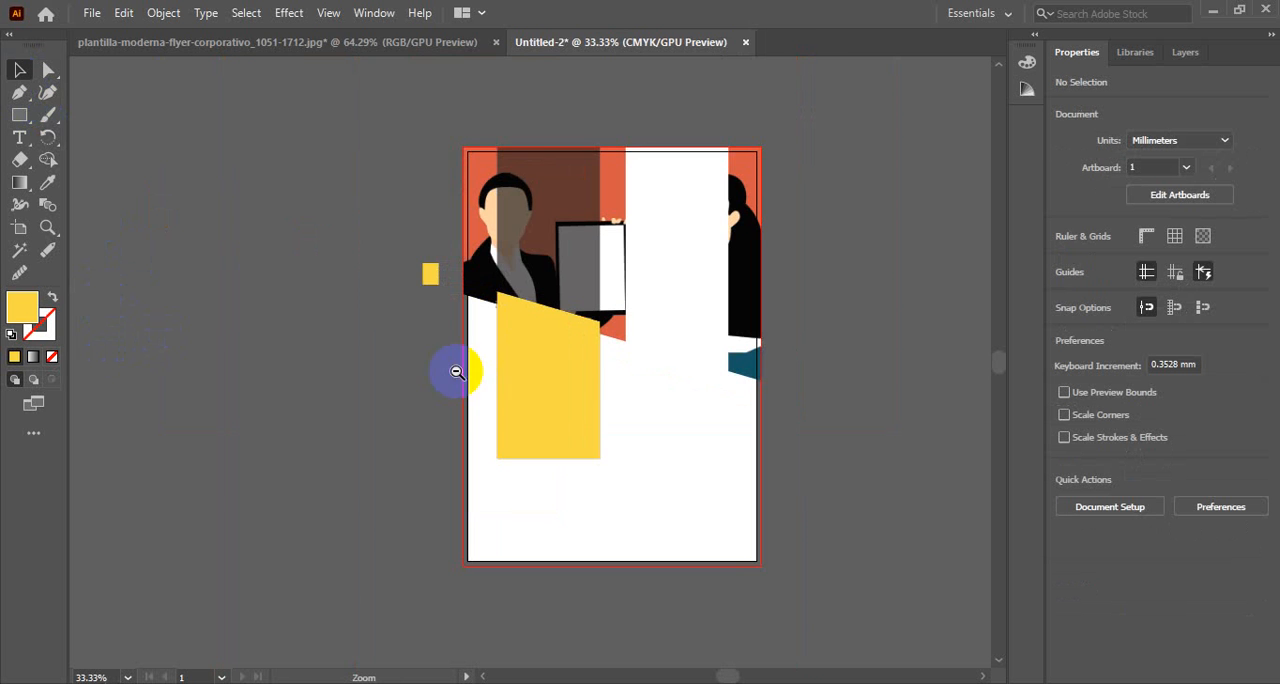
pyautogui.moveTo(575, 369); pyautogui.dragTo(473, 355)
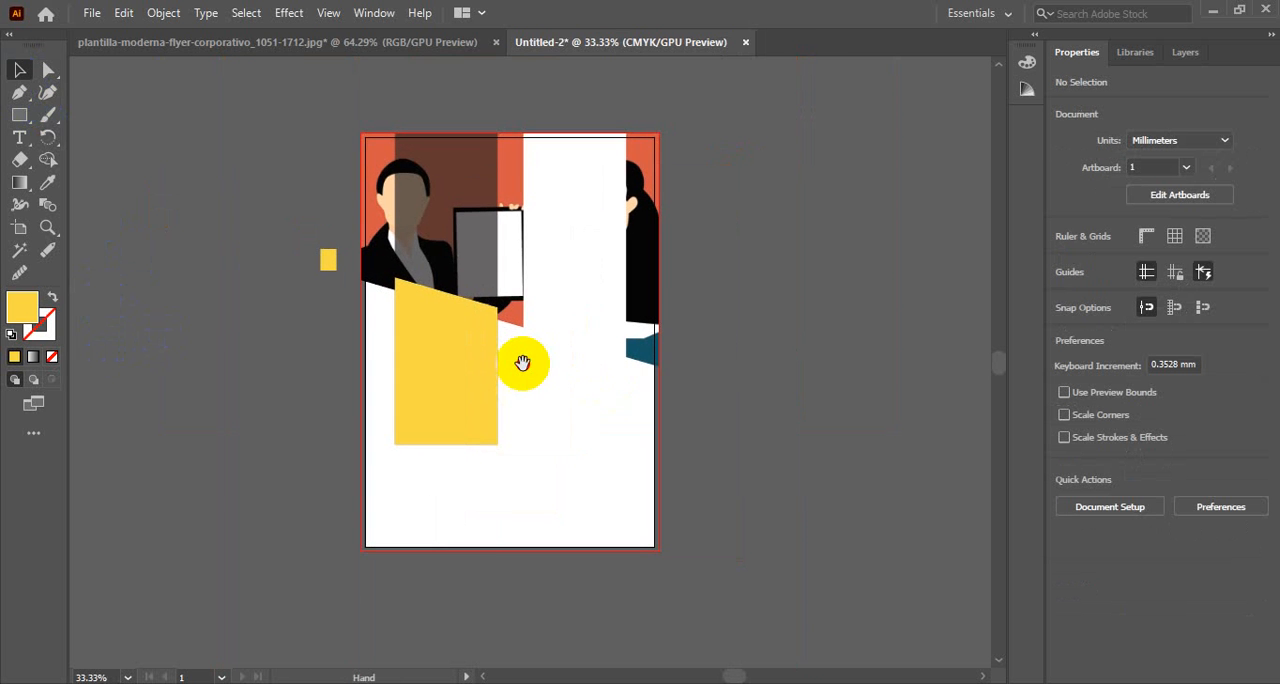
pyautogui.click(565, 248)
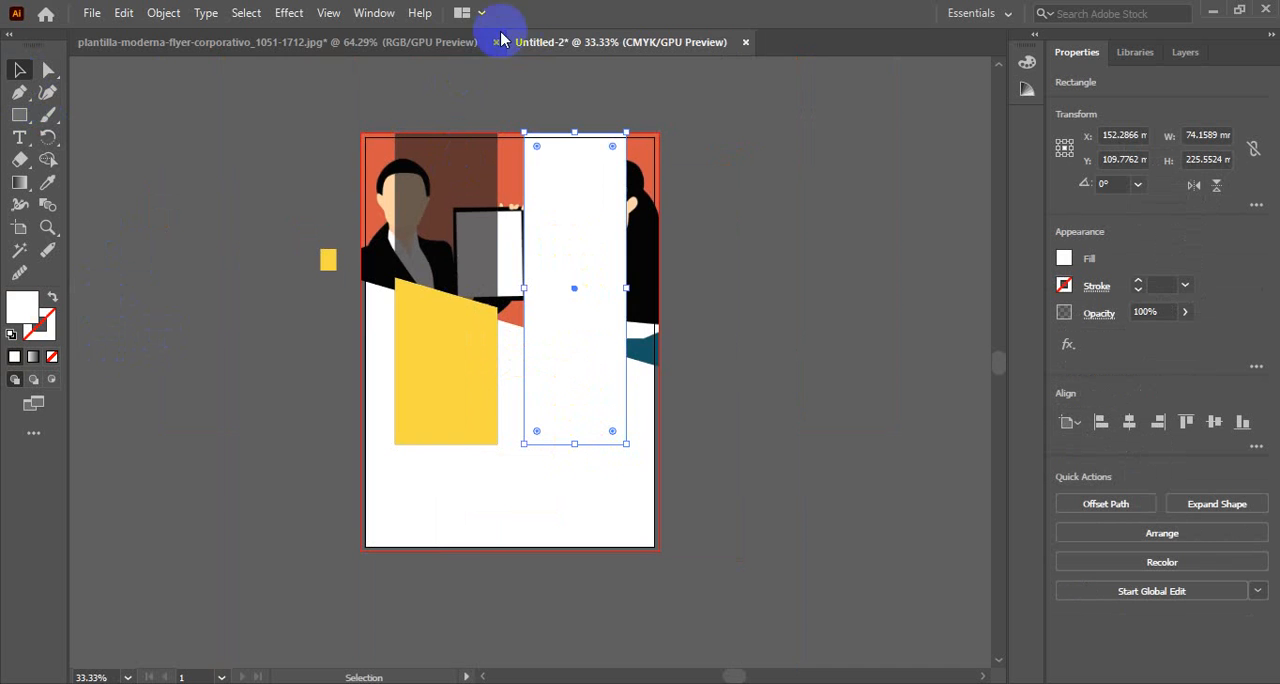
pyautogui.click(470, 42)
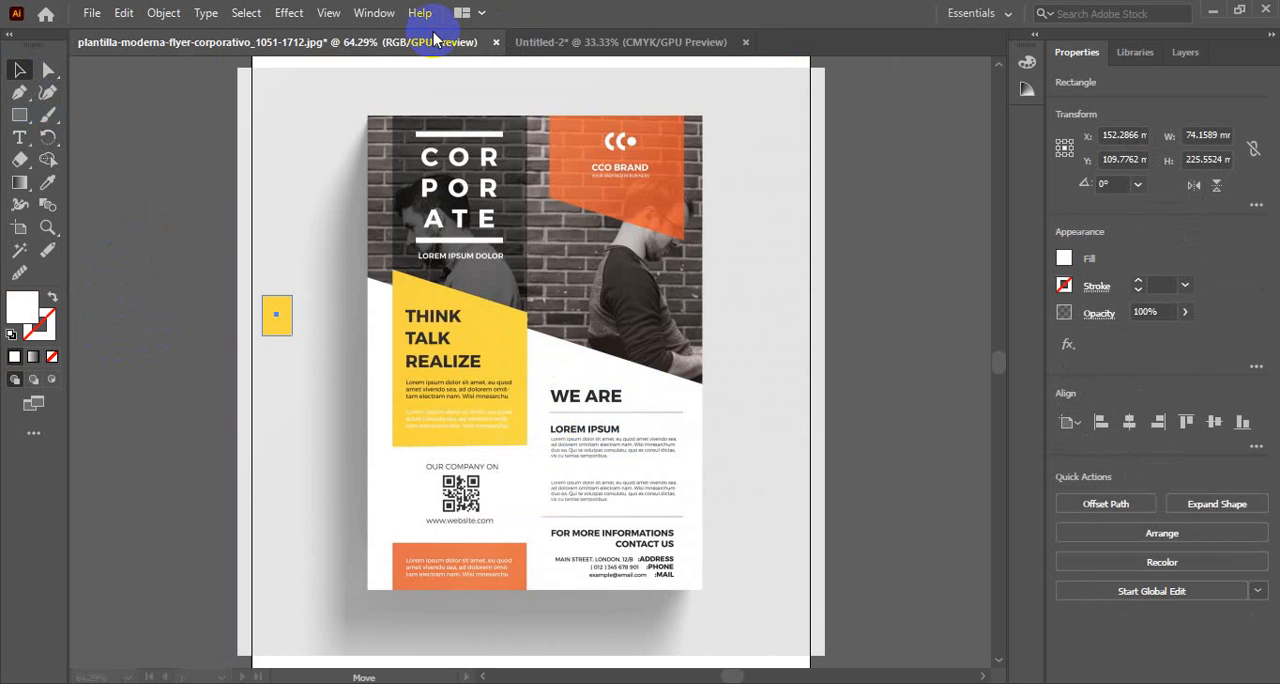
pyautogui.click(598, 43)
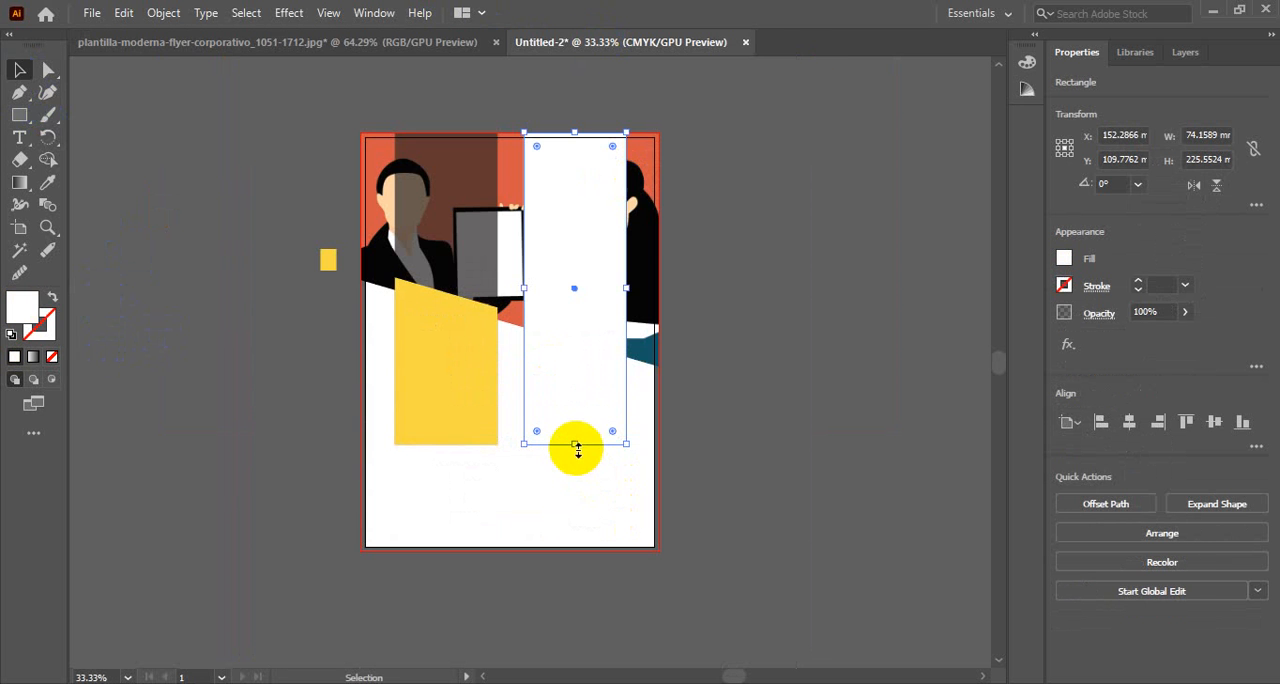
pyautogui.moveTo(573, 435); pyautogui.dragTo(557, 229)
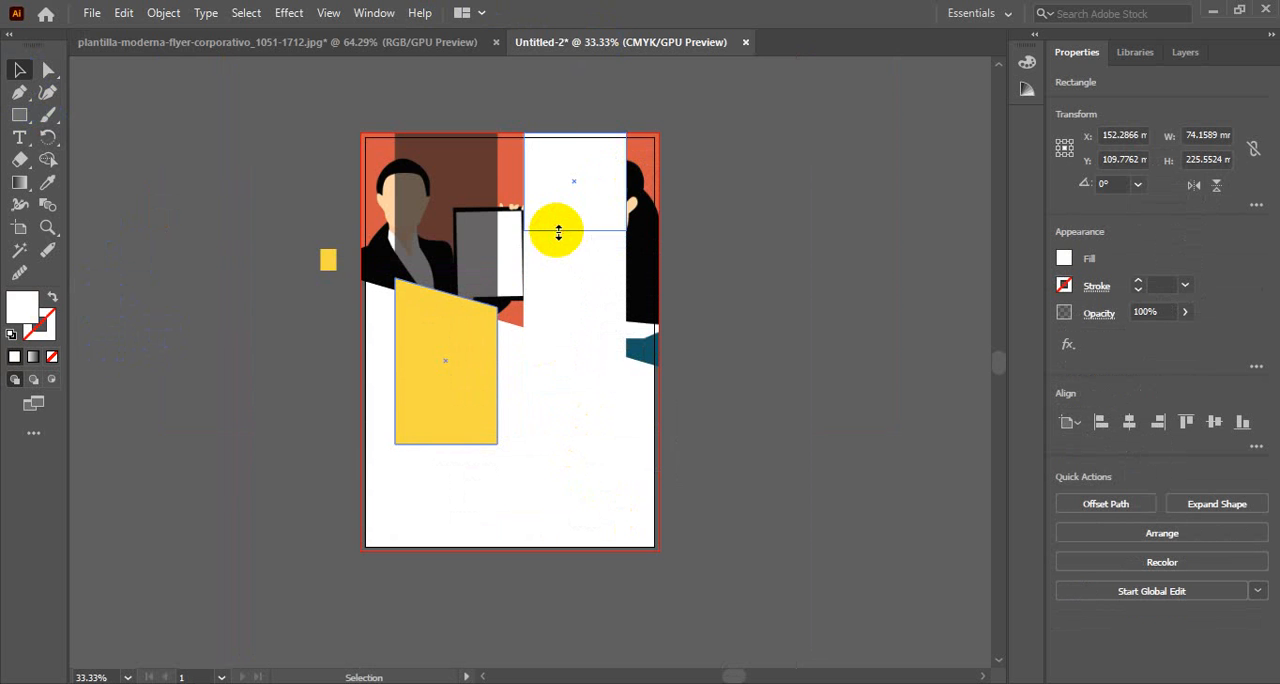
# Slant the white brand block's bottom edge by raising its bottom-left corner about a third of the block's height, matching the reference flyer
pyautogui.click(443, 45)
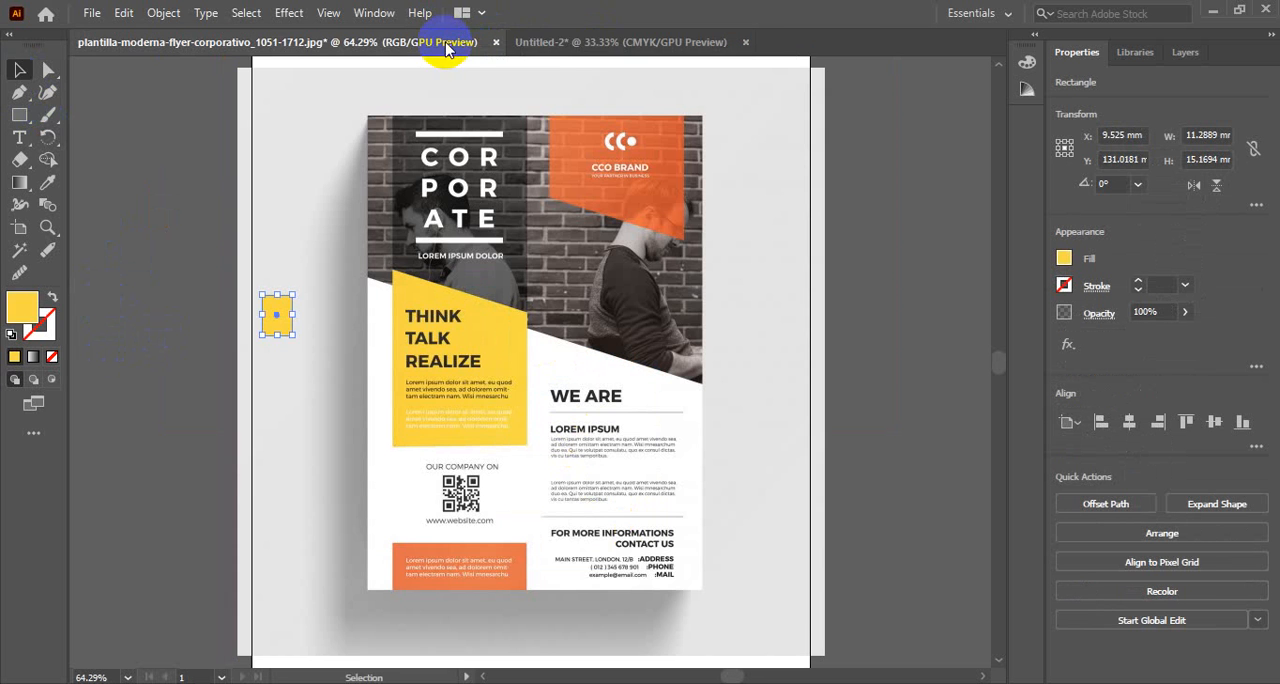
pyautogui.click(591, 43)
pyautogui.click(571, 243)
pyautogui.click(457, 466)
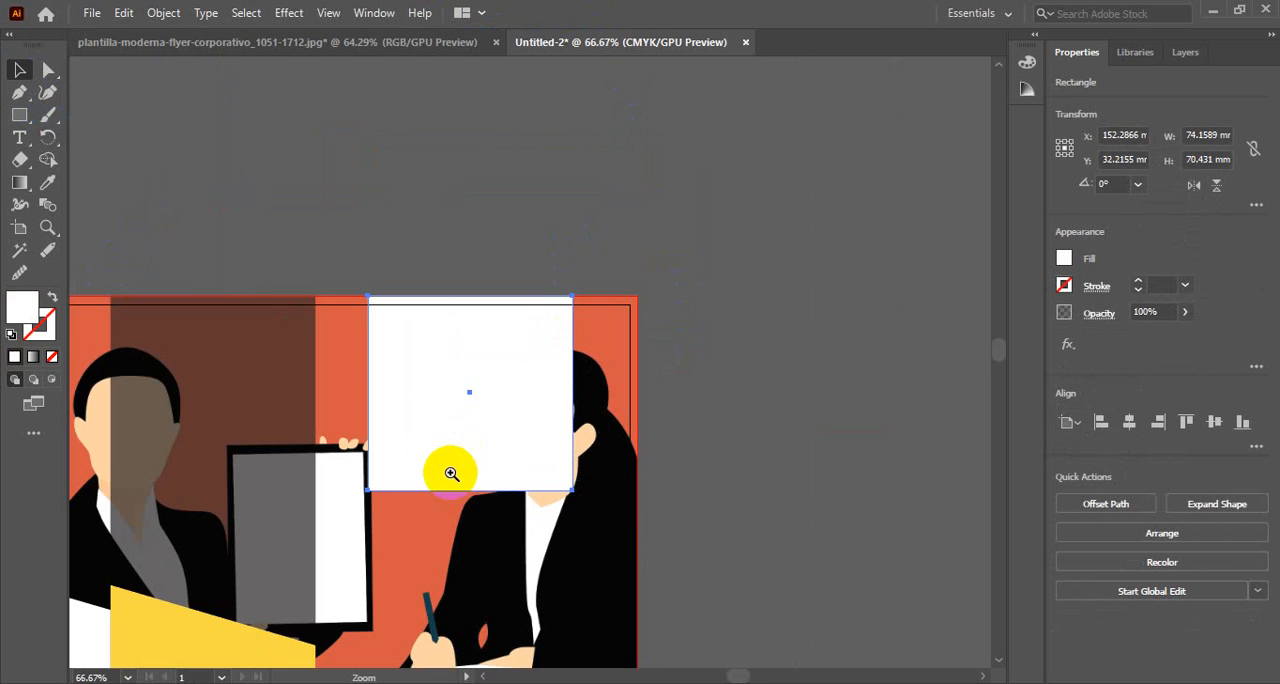
pyautogui.click(469, 446)
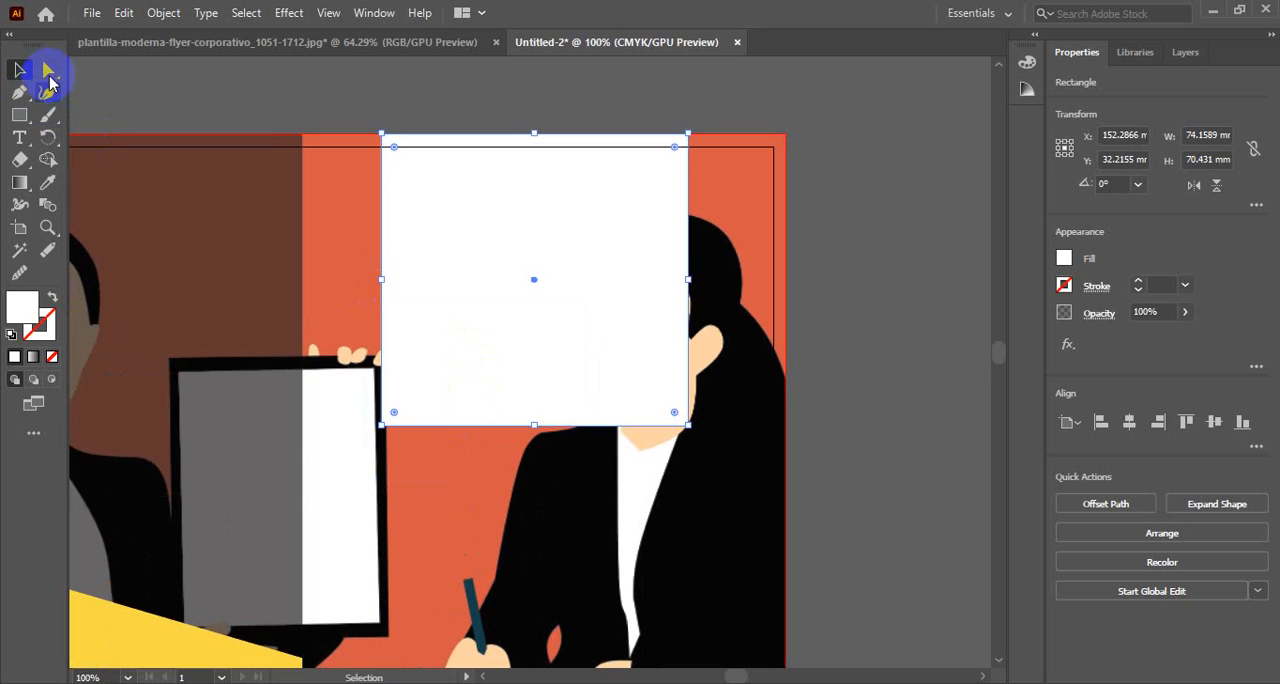
pyautogui.click(48, 69)
pyautogui.moveTo(381, 427); pyautogui.dragTo(382, 330)
pyautogui.click(895, 324)
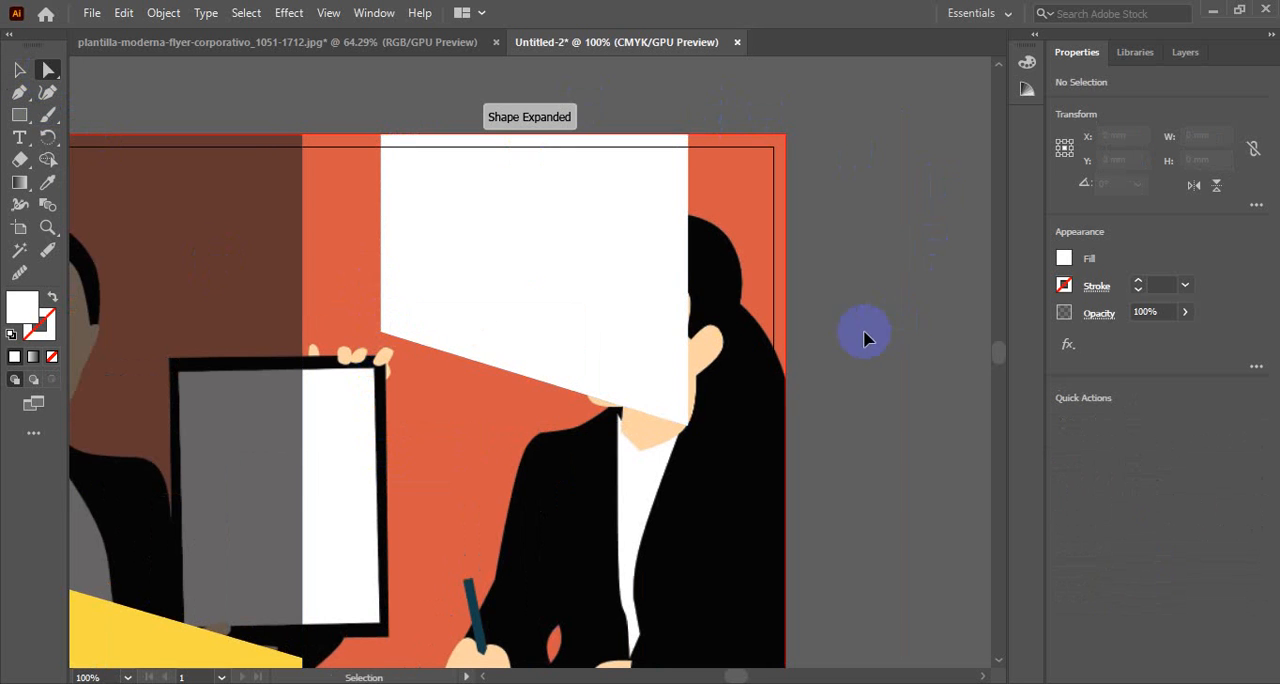
pyautogui.hotkey('ctrl', '-')
pyautogui.click(409, 45)
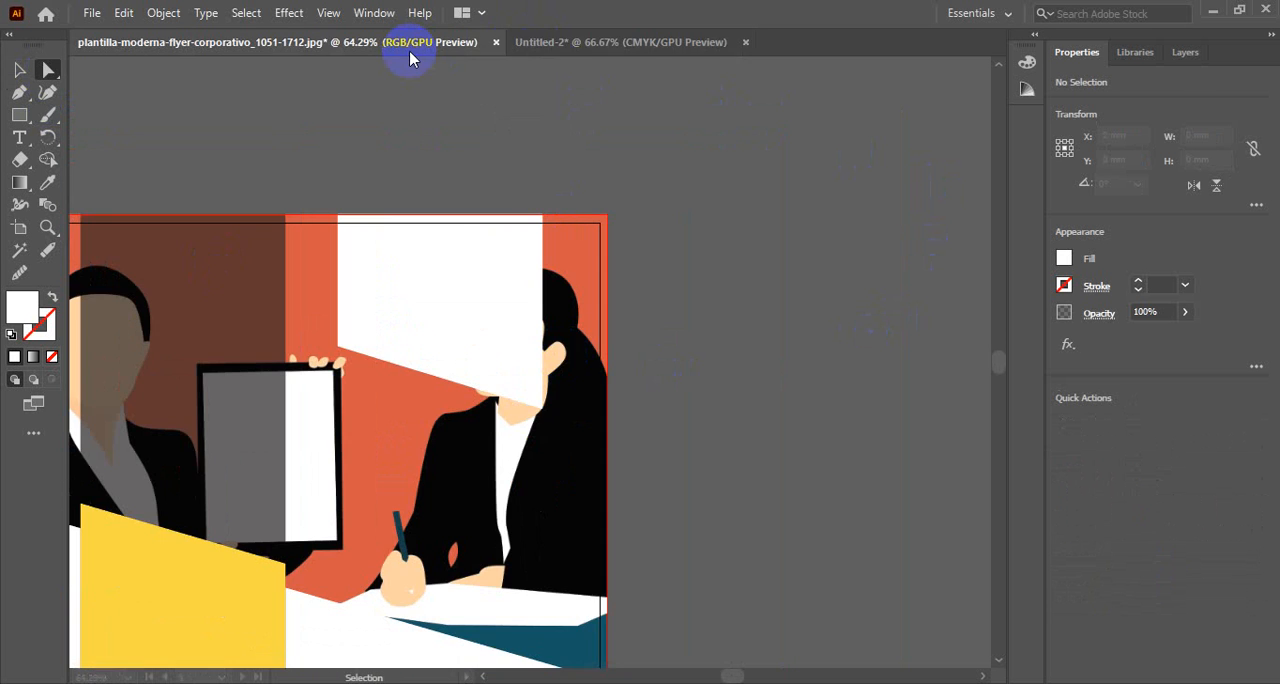
# Fill the white brand block with the header image's orange, darkened to a deep red
pyautogui.click(543, 40)
pyautogui.click(465, 253)
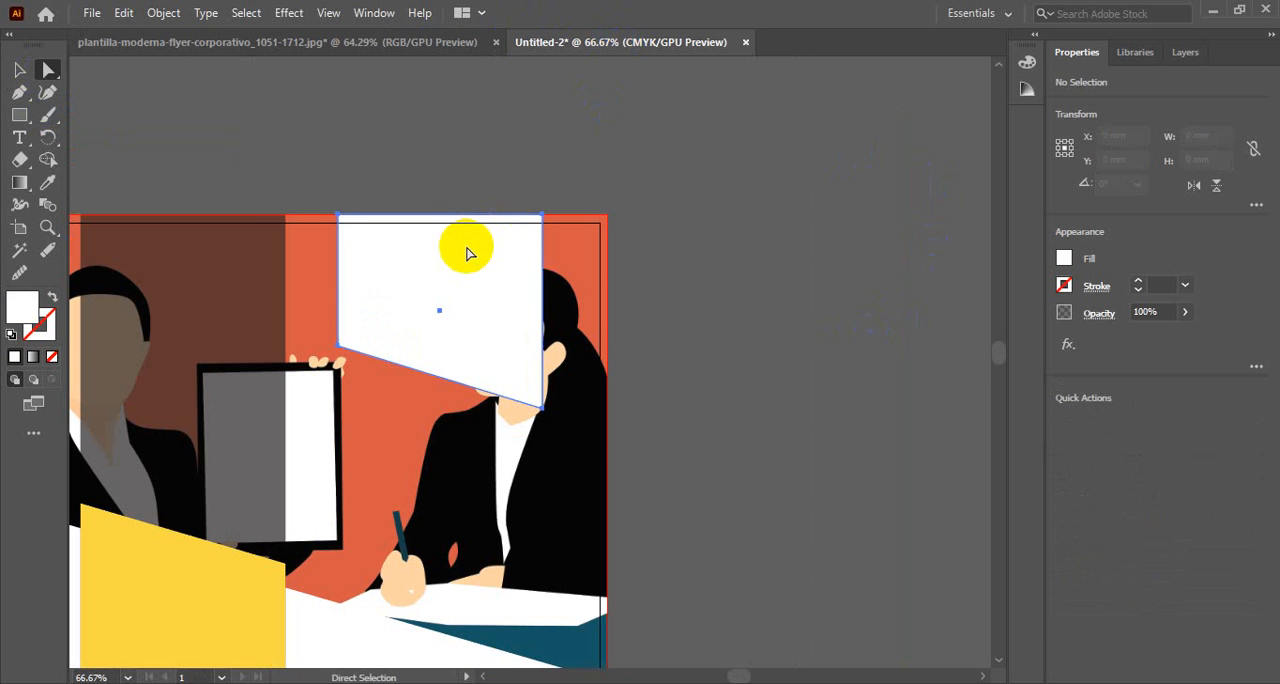
pyautogui.press('i')
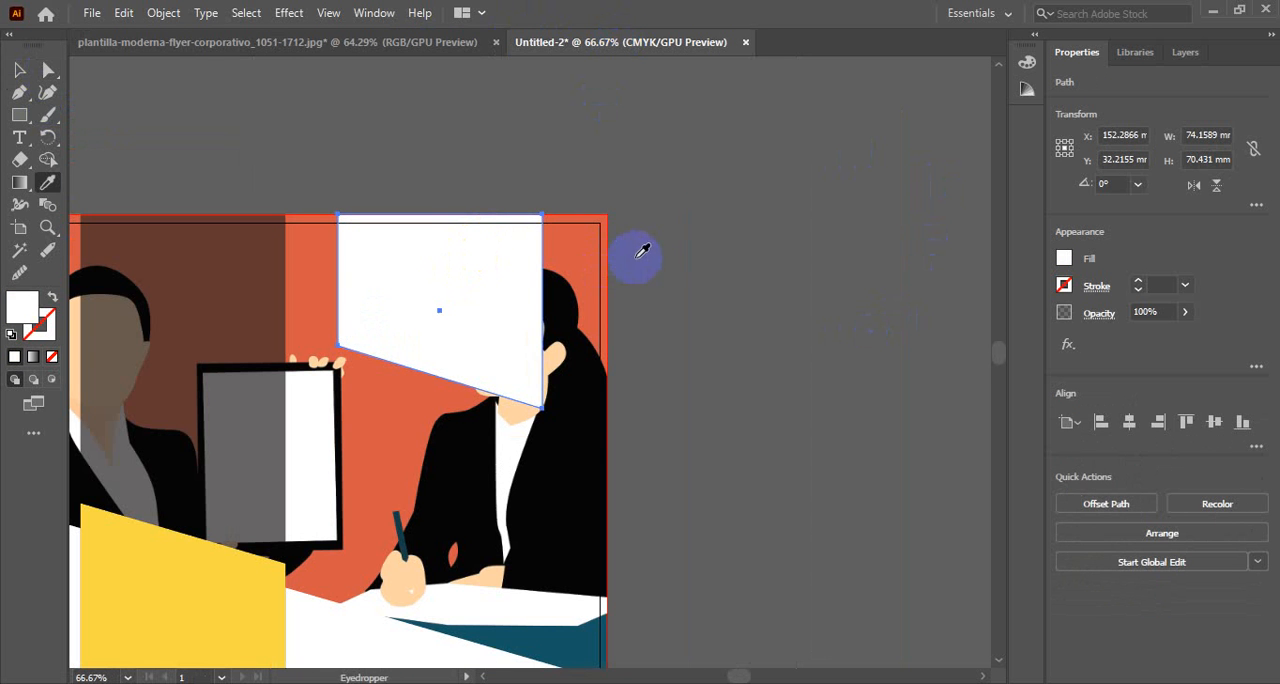
pyautogui.click(586, 229)
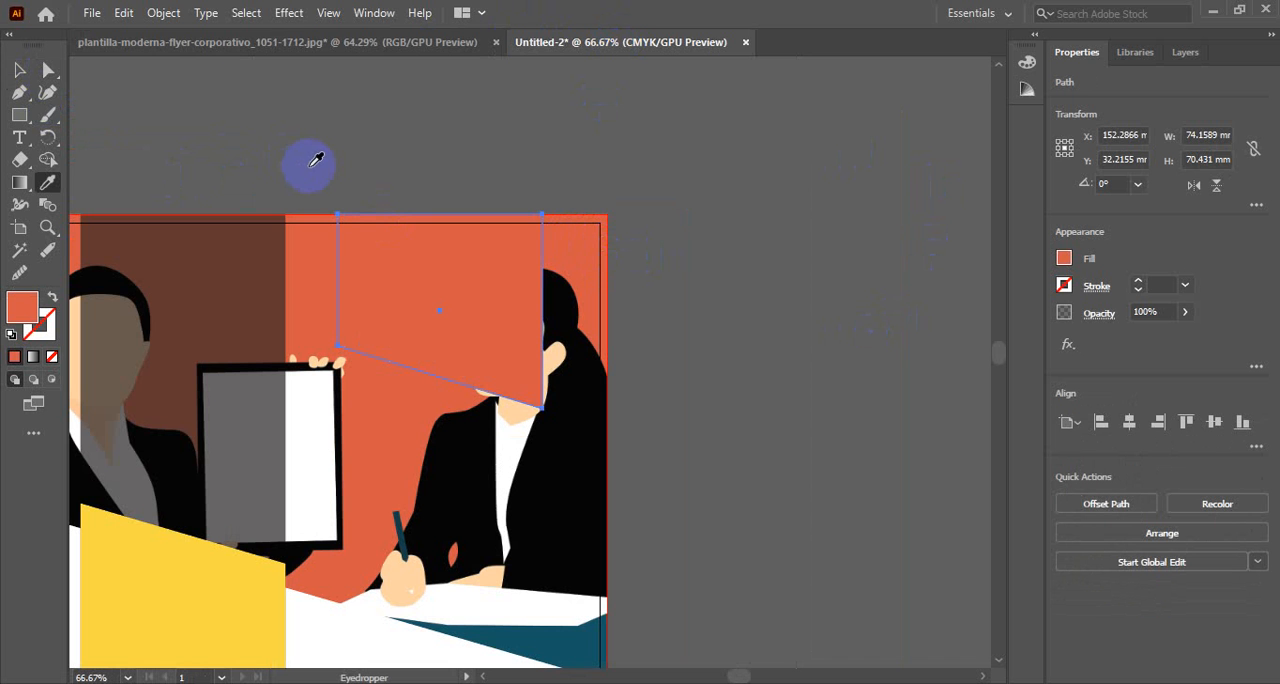
pyautogui.doubleClick(30, 310)
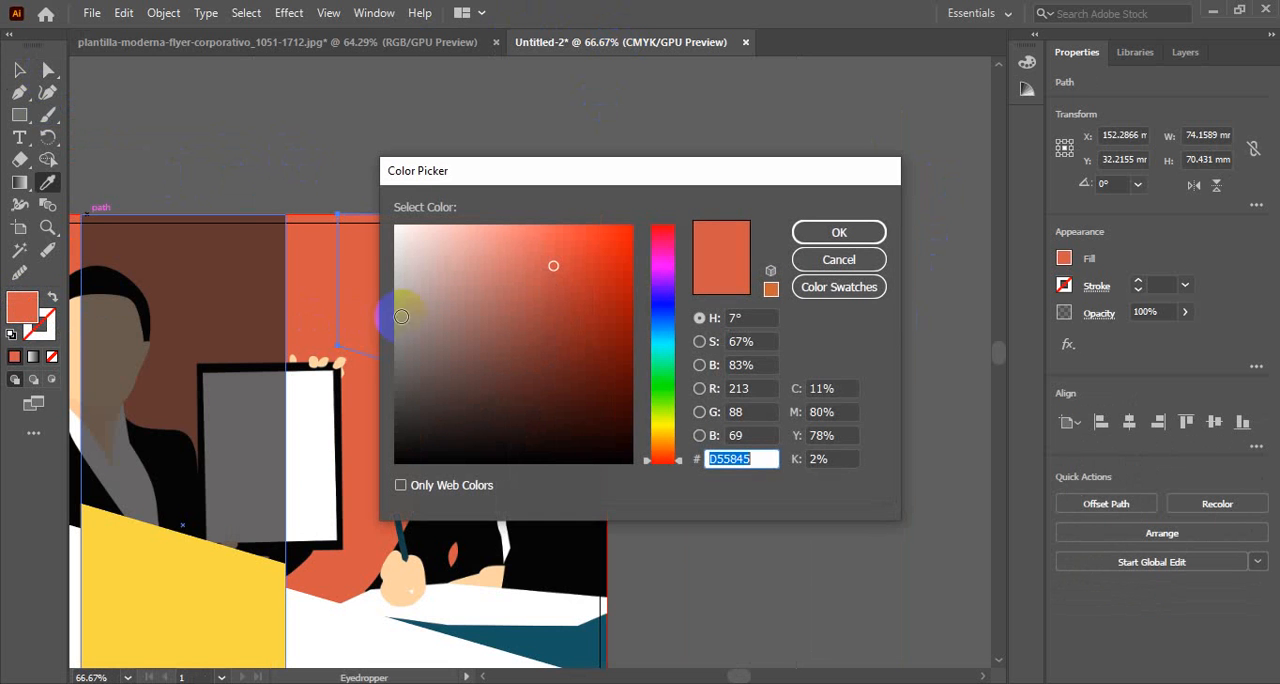
pyautogui.moveTo(555, 266); pyautogui.dragTo(601, 309)
pyautogui.click(840, 233)
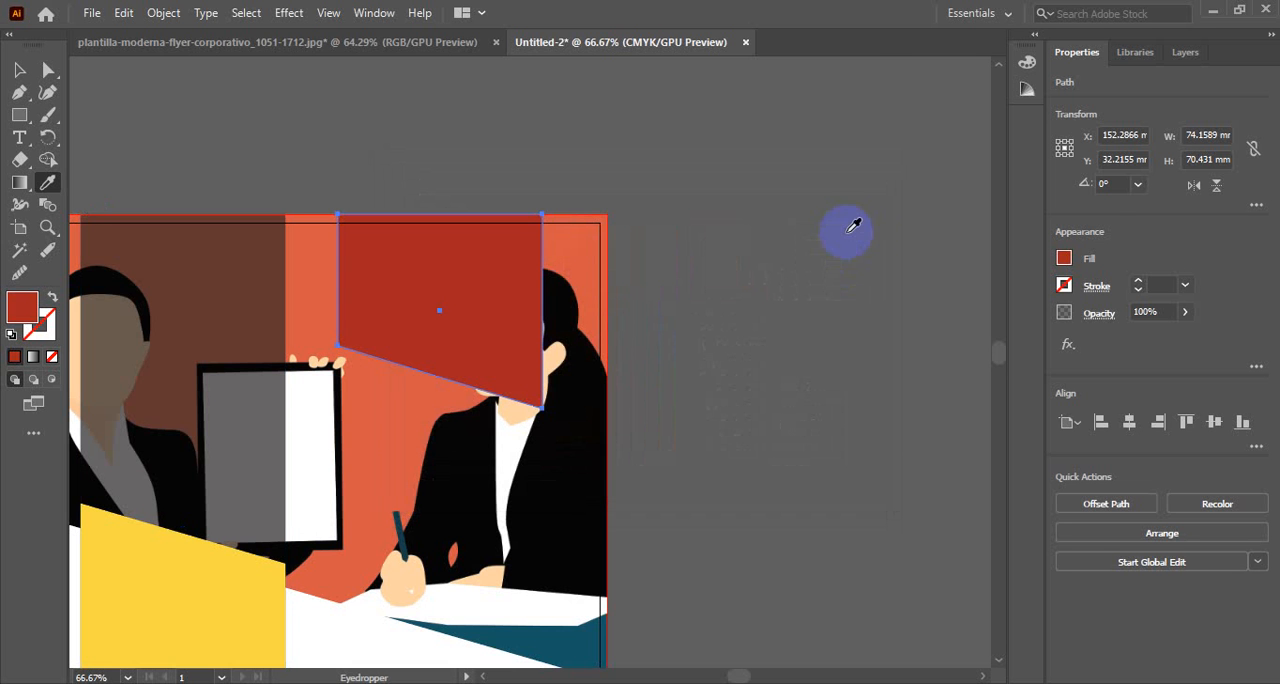
# Set the red brand block's opacity to 84%
pyautogui.click(1160, 314)
pyautogui.write('94')
pyautogui.press('Return')
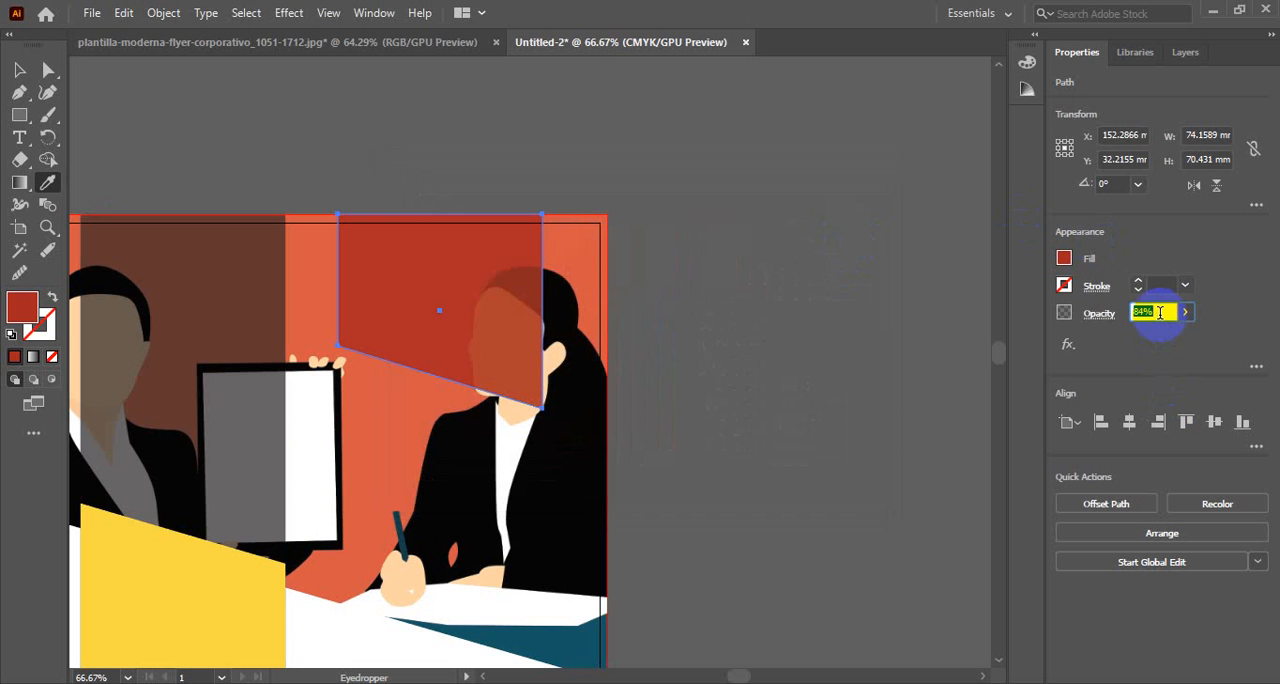
pyautogui.click(19, 70)
pyautogui.click(737, 200)
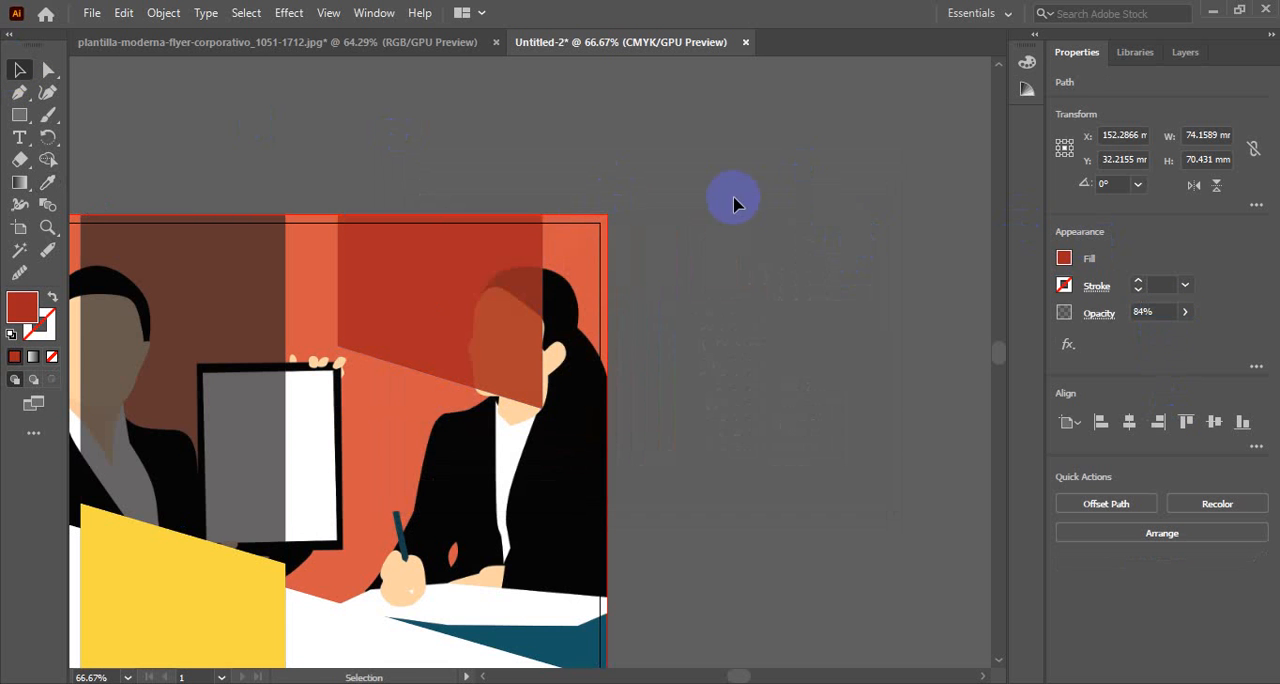
# Recolor the brand block with the dark teal sampled from the header image and set its opacity to 56%
pyautogui.scroll(-3, 587, 215)
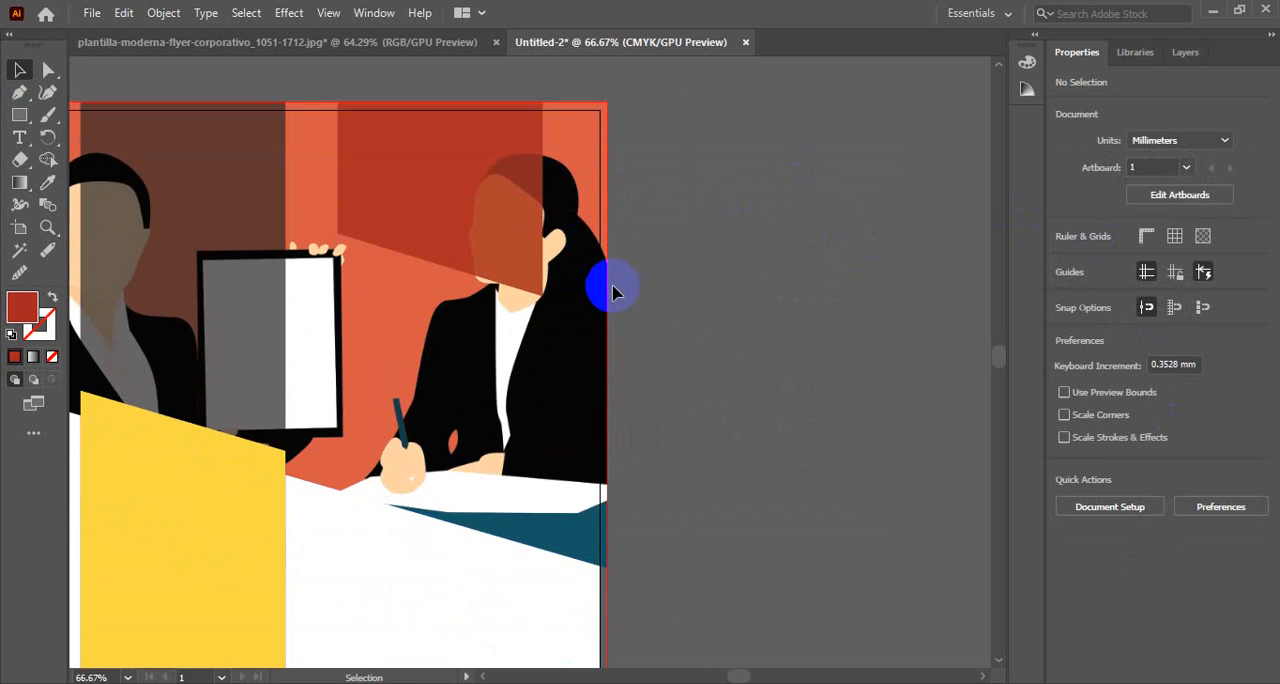
pyautogui.click(480, 233)
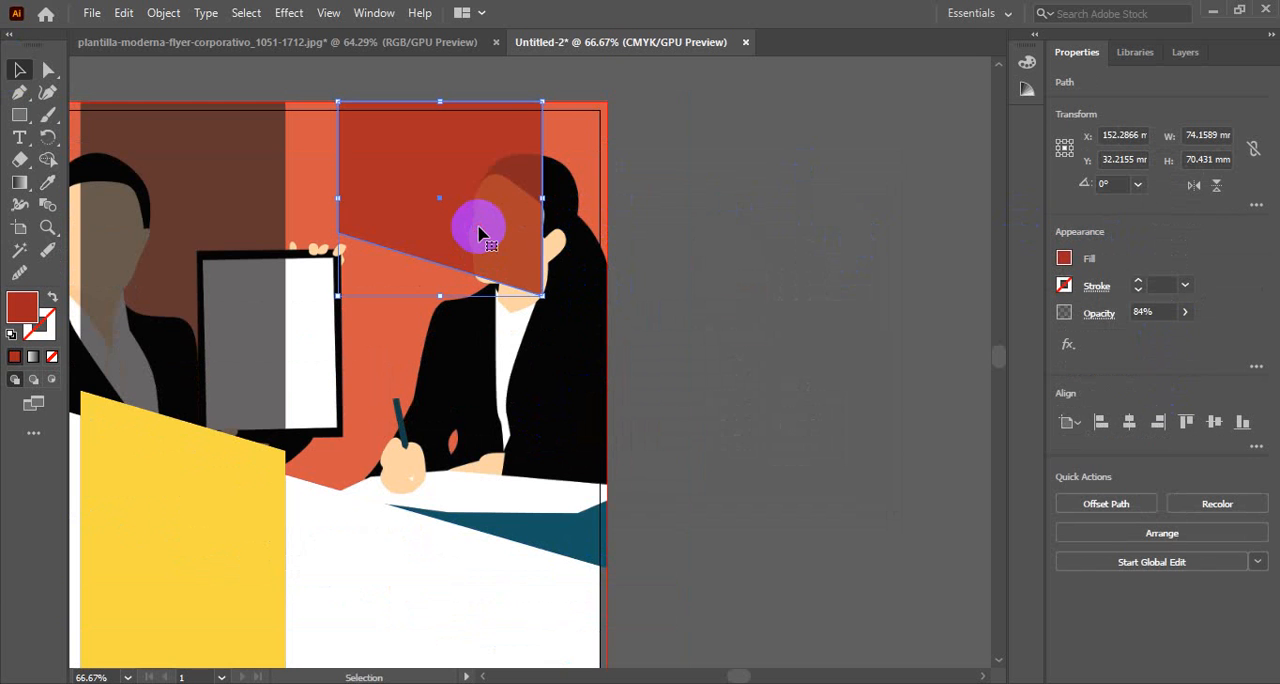
pyautogui.press('i')
pyautogui.click(571, 531)
pyautogui.click(24, 68)
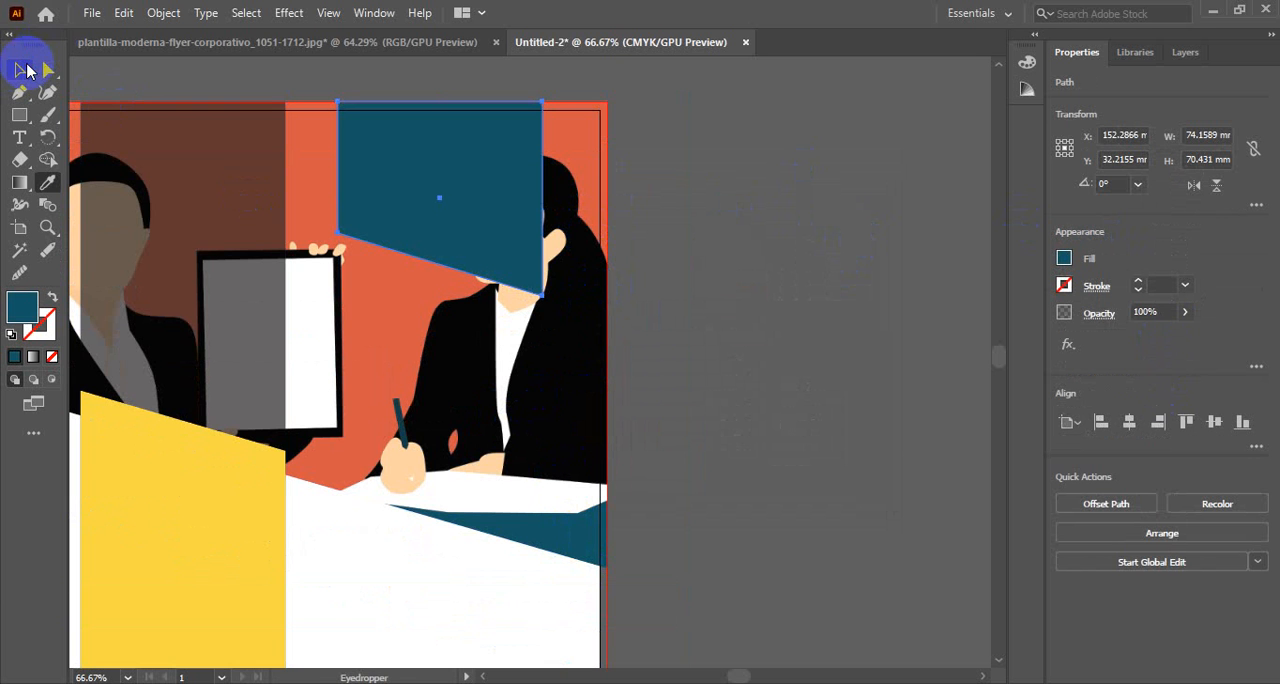
pyautogui.click(1190, 314)
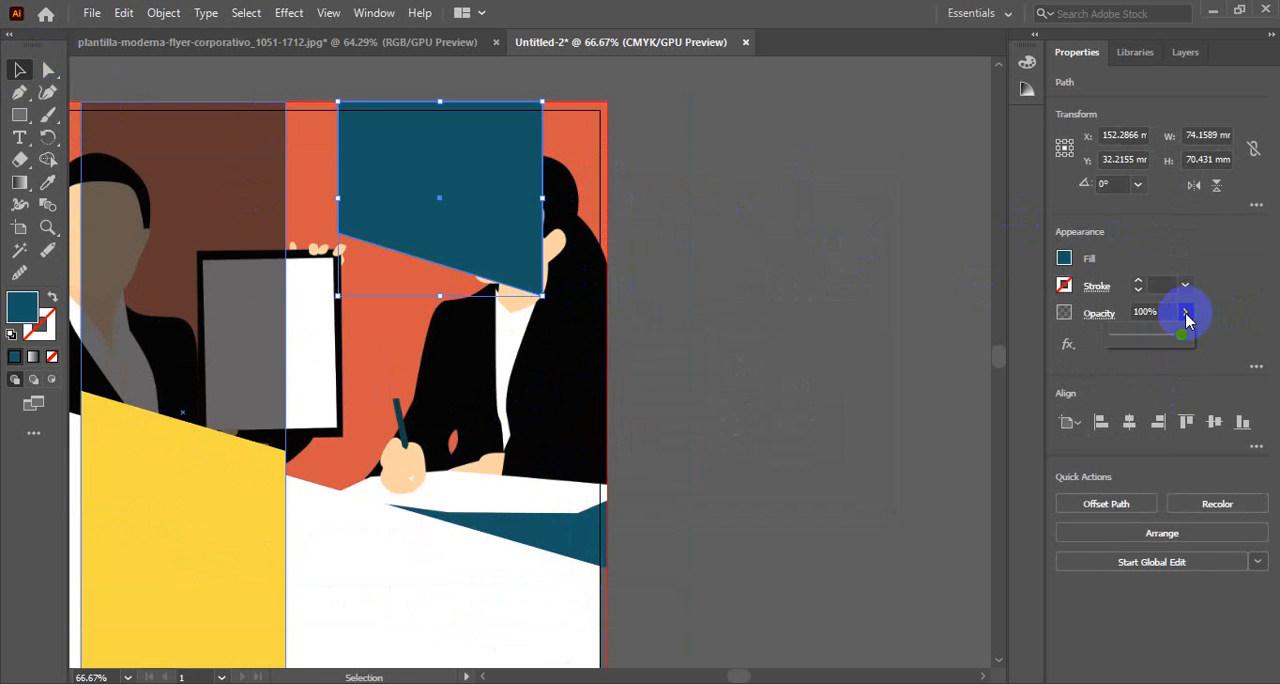
pyautogui.click(1153, 338)
pyautogui.click(743, 260)
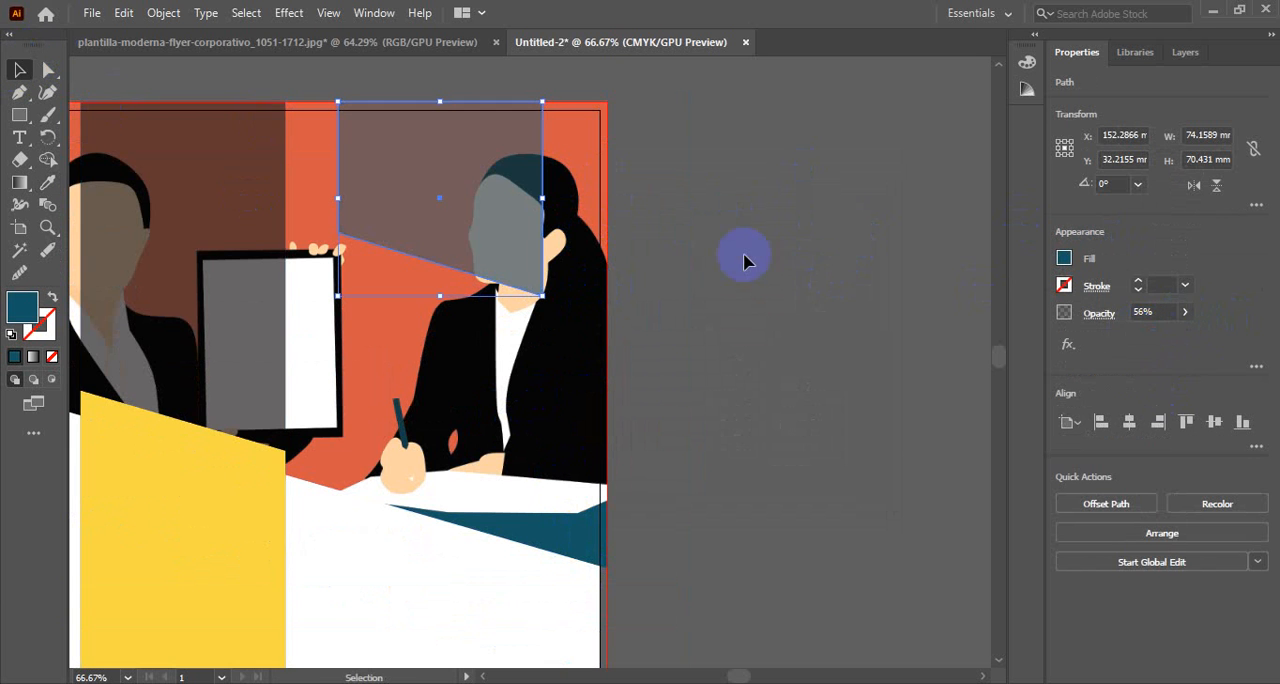
# Review the flyer's overall layout and compare its header area with the title block in the reference flyer
pyautogui.click(690, 350)
pyautogui.keyDown('ctrl'); pyautogui.keyDown('alt'); pyautogui.click(548, 364); pyautogui.keyUp('alt'); pyautogui.keyUp('ctrl')
pyautogui.keyDown('ctrl'); pyautogui.keyDown('alt'); pyautogui.click(475, 354); pyautogui.keyUp('alt'); pyautogui.keyUp('ctrl')
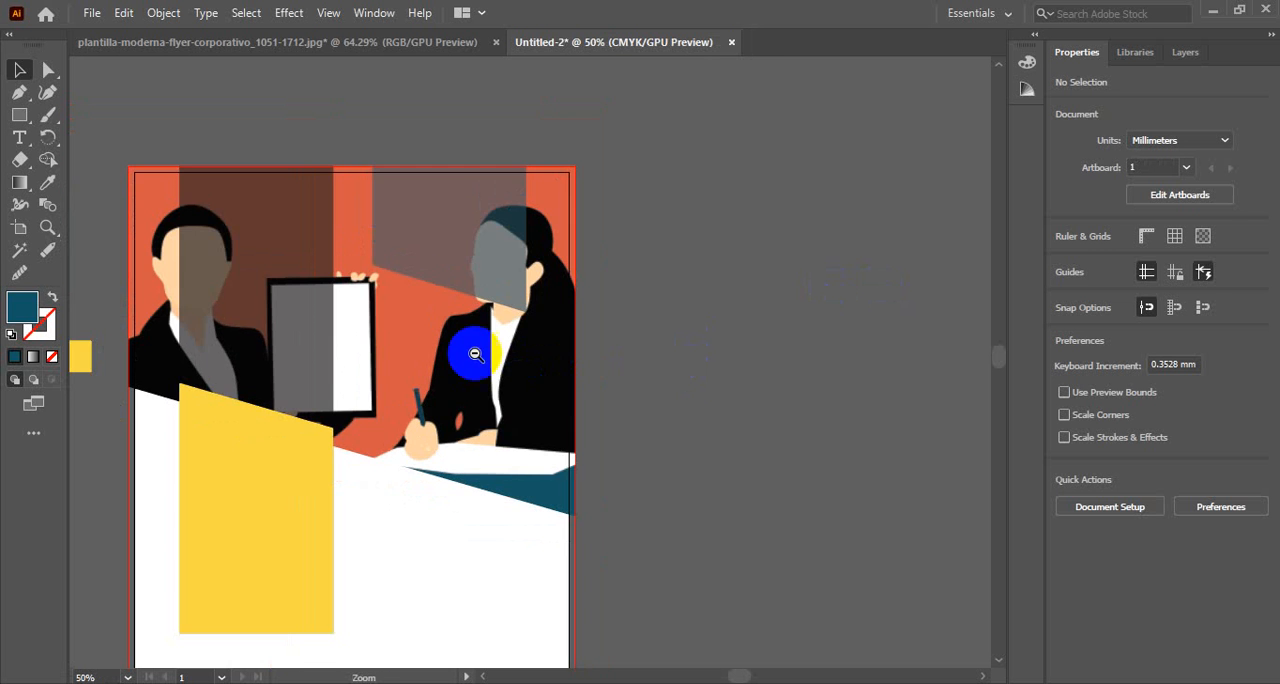
pyautogui.moveTo(406, 358); pyautogui.dragTo(456, 244)
pyautogui.moveTo(554, 243); pyautogui.dragTo(588, 258)
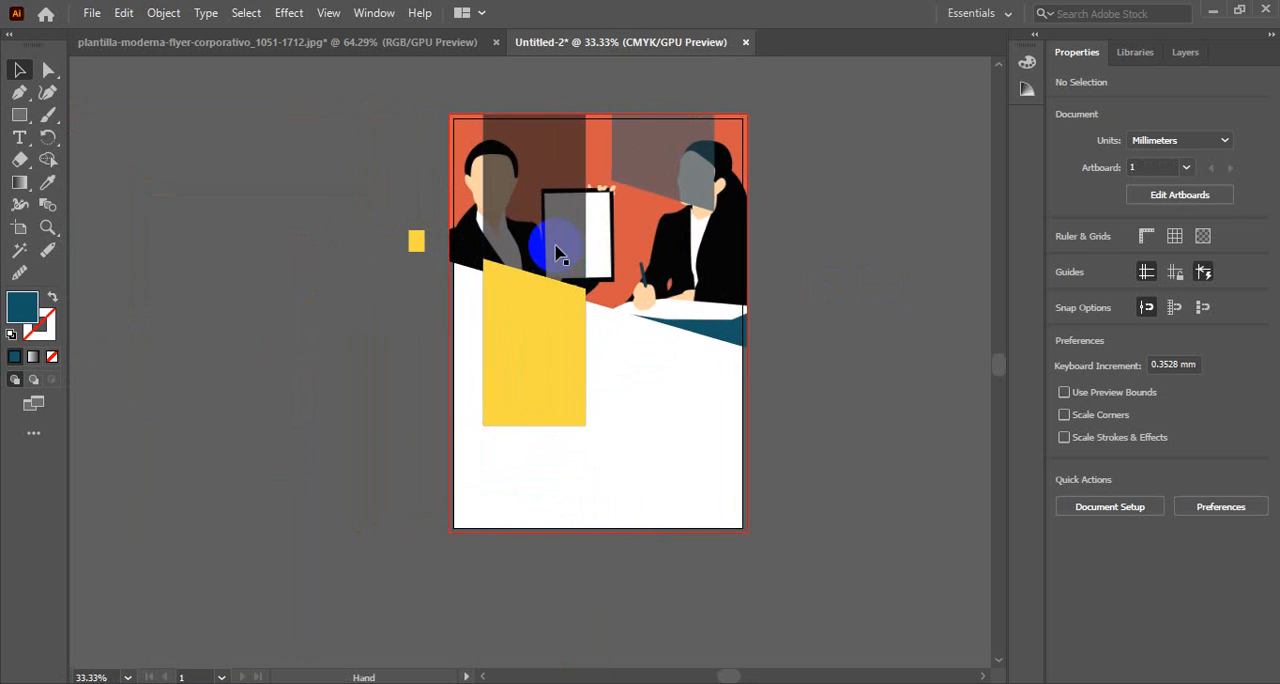
pyautogui.scroll(1, 688, 185)
pyautogui.moveTo(688, 185); pyautogui.dragTo(626, 257)
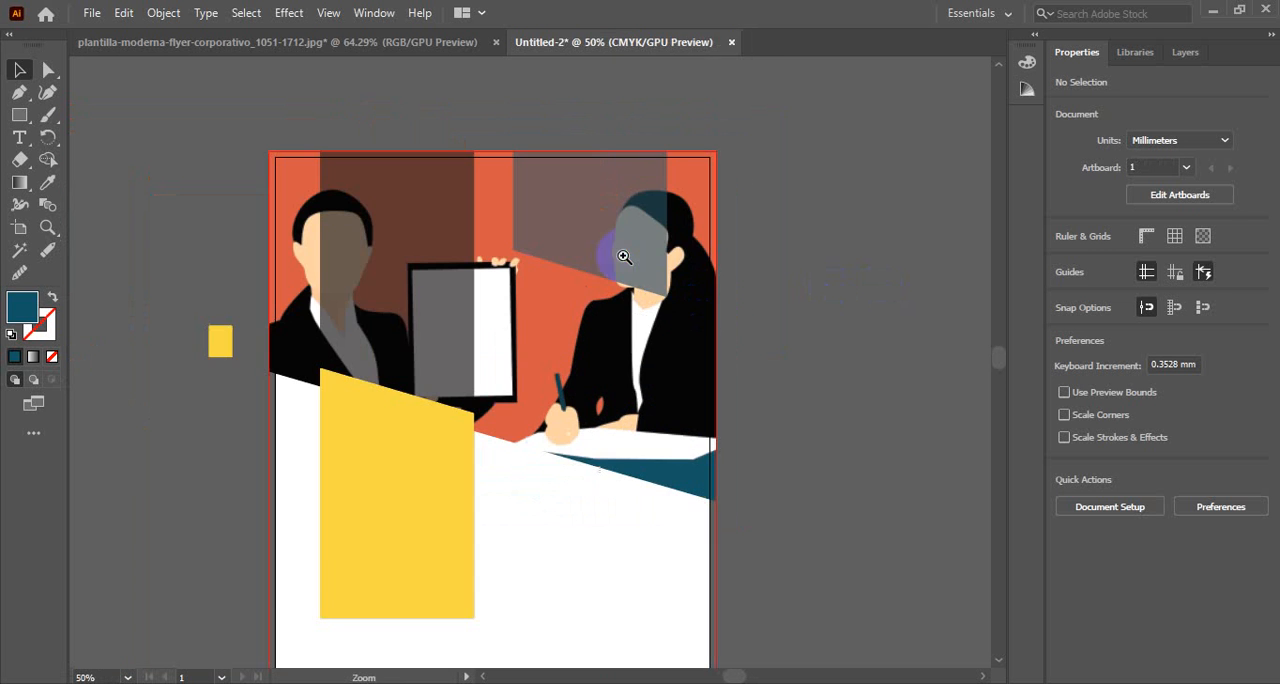
pyautogui.click(360, 41)
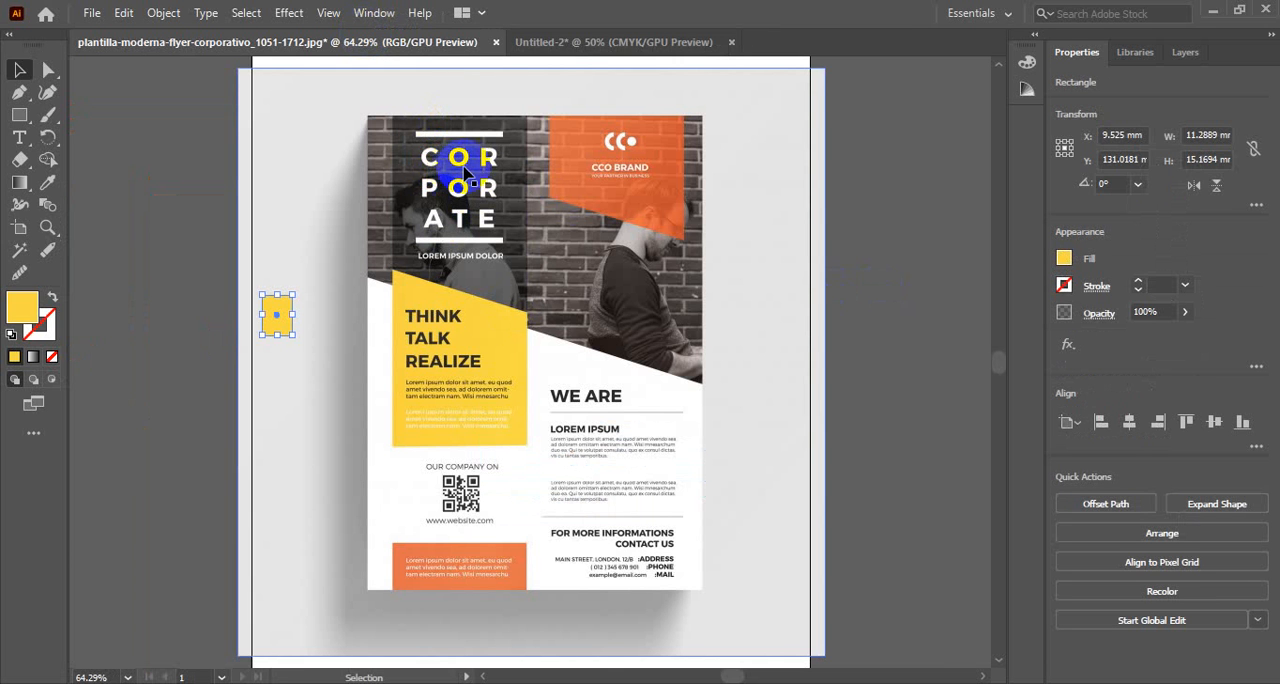
pyautogui.click(543, 50)
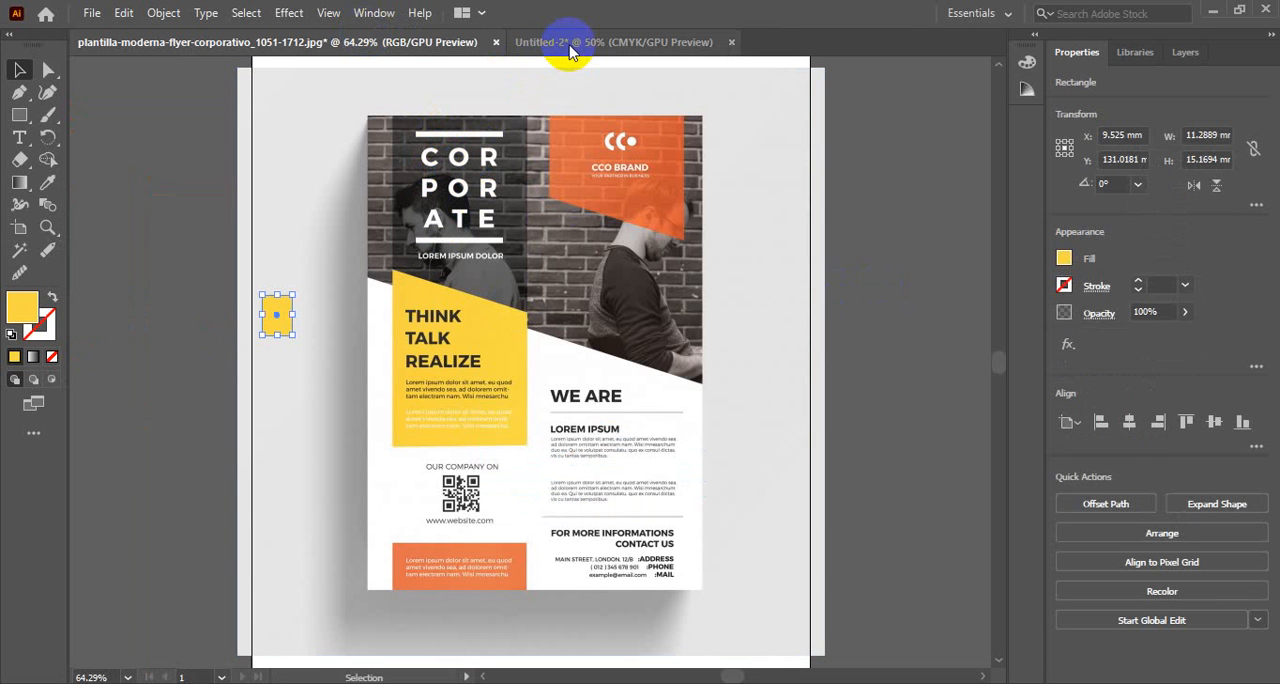
pyautogui.click(570, 50)
pyautogui.click(351, 229)
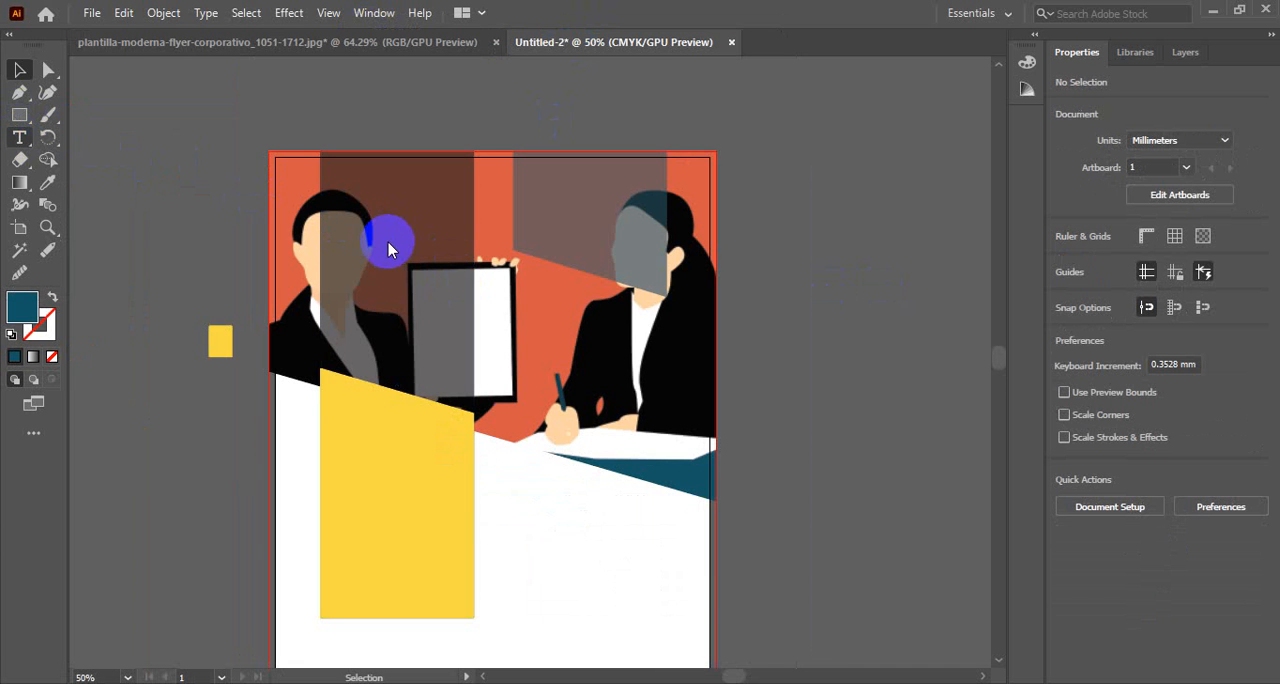
pyautogui.click(19, 137)
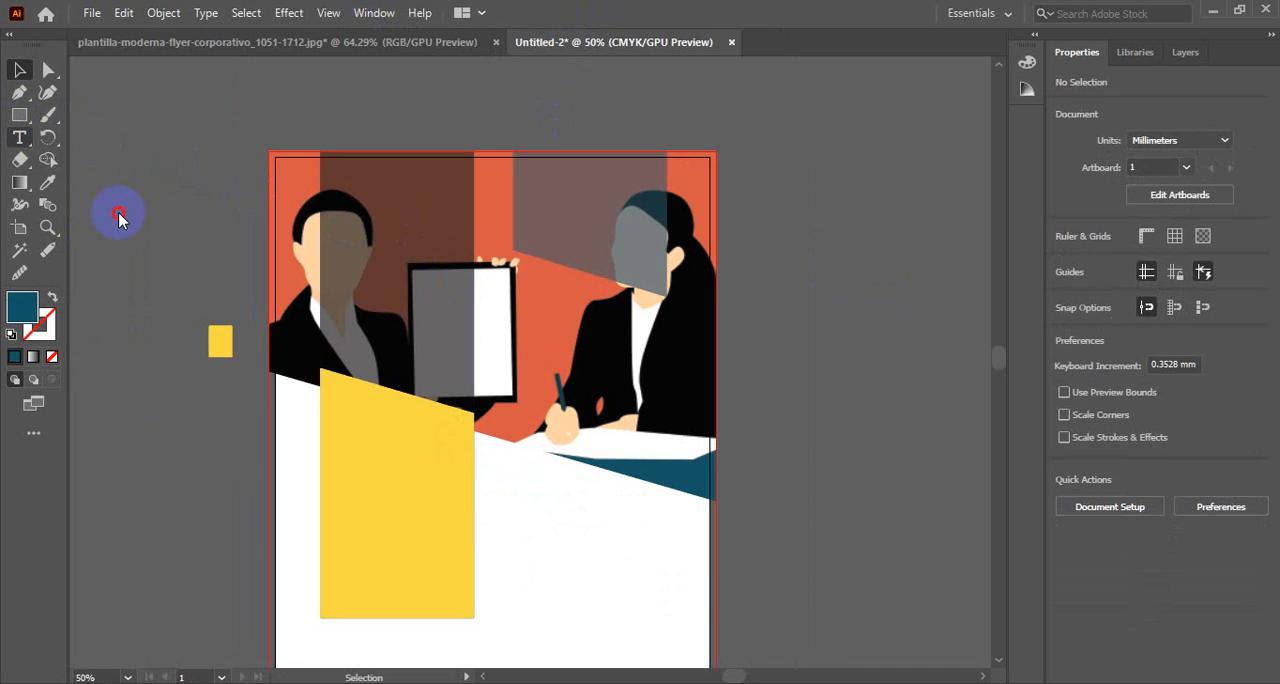
pyautogui.moveTo(118, 212); pyautogui.dragTo(186, 396)
pyautogui.scroll(-3, 440, 300)
pyautogui.scroll(2, 436, 312)
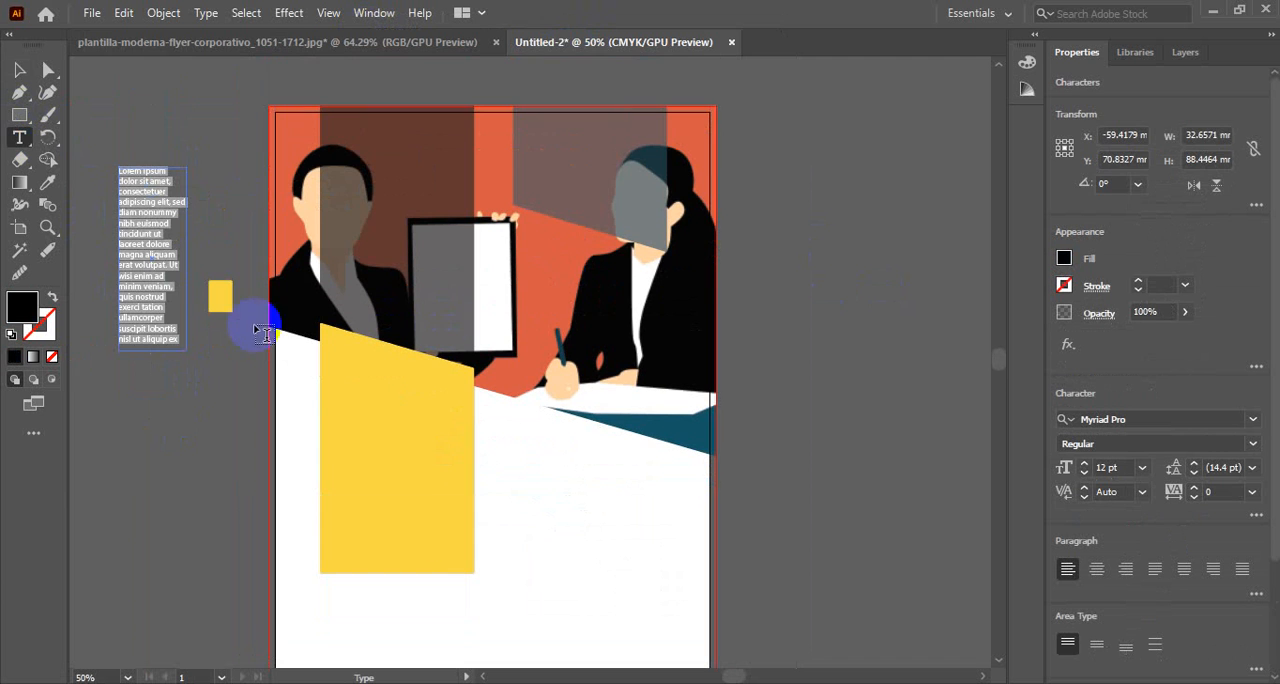
pyautogui.click(19, 69)
pyautogui.click(121, 194)
pyautogui.press('Delete')
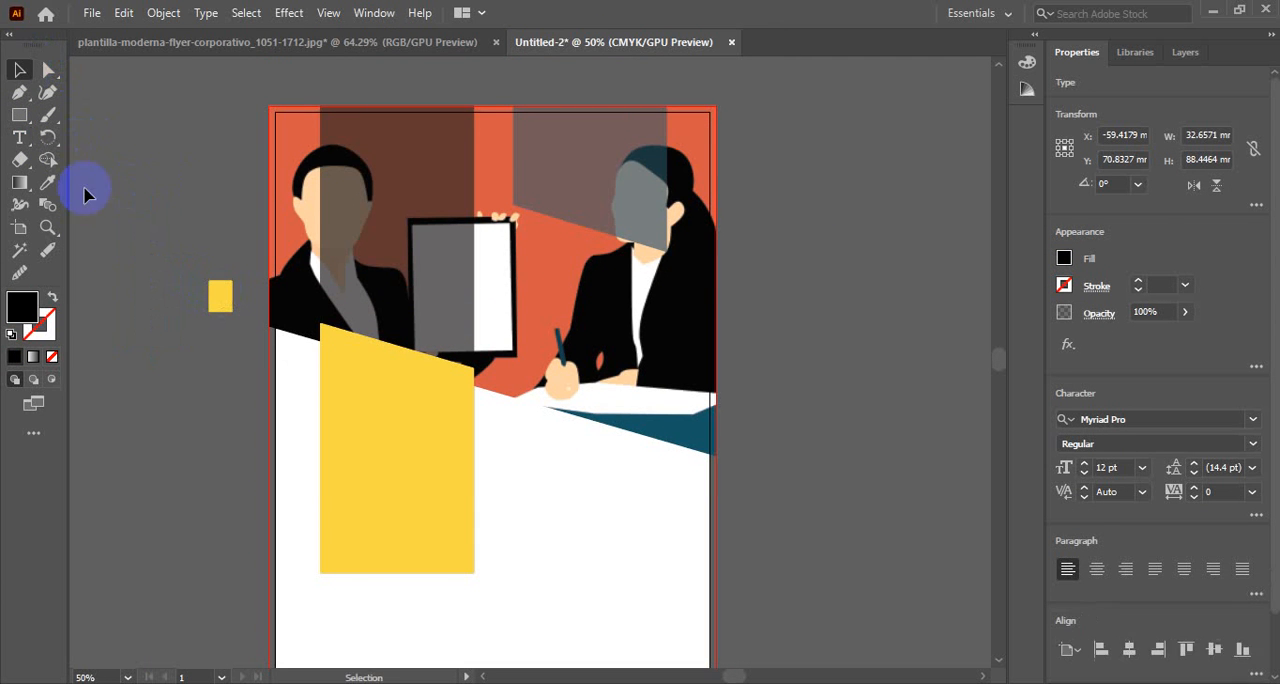
# Add the three-line title text COR / POR / ATE beside the artboard, checking the line breaks against the reference flyer
pyautogui.click(19, 140)
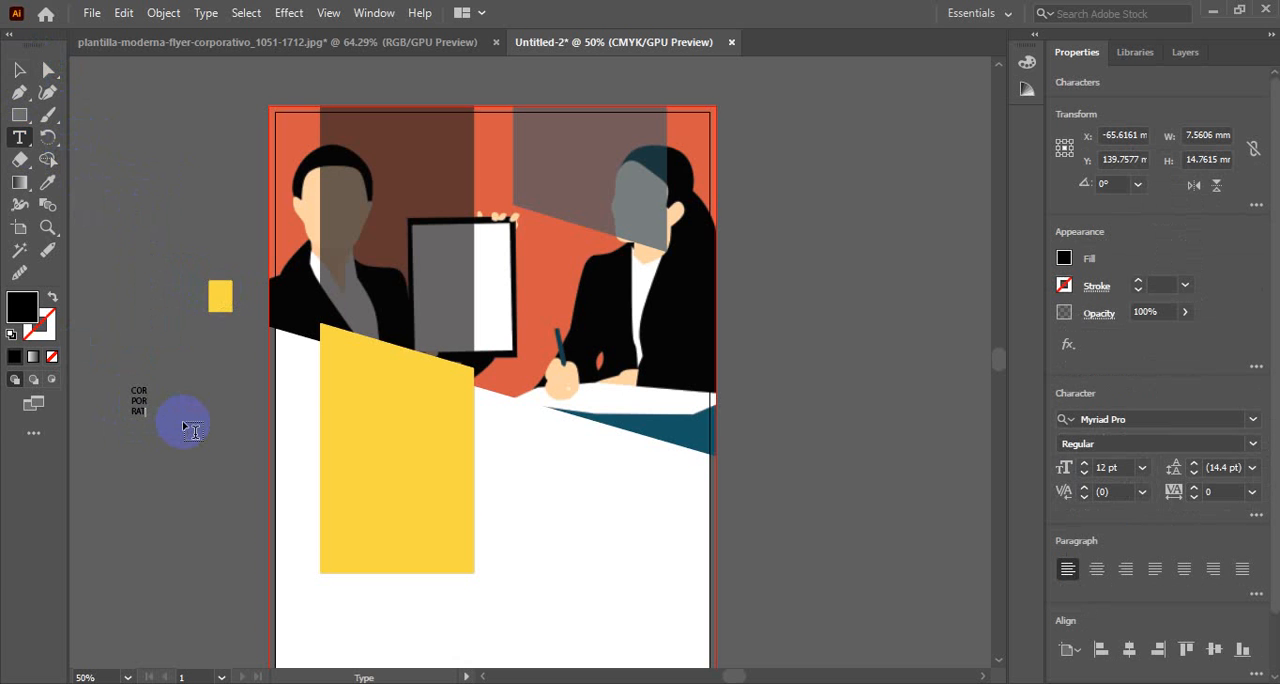
pyautogui.click(318, 44)
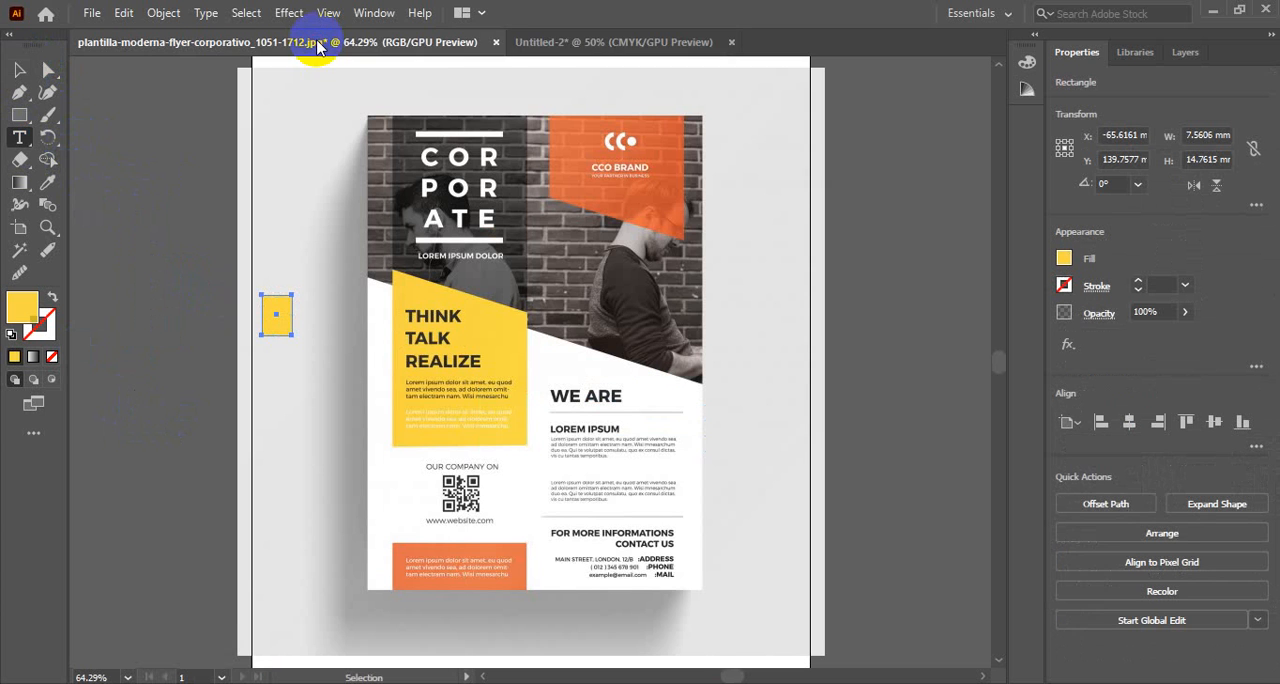
pyautogui.click(605, 46)
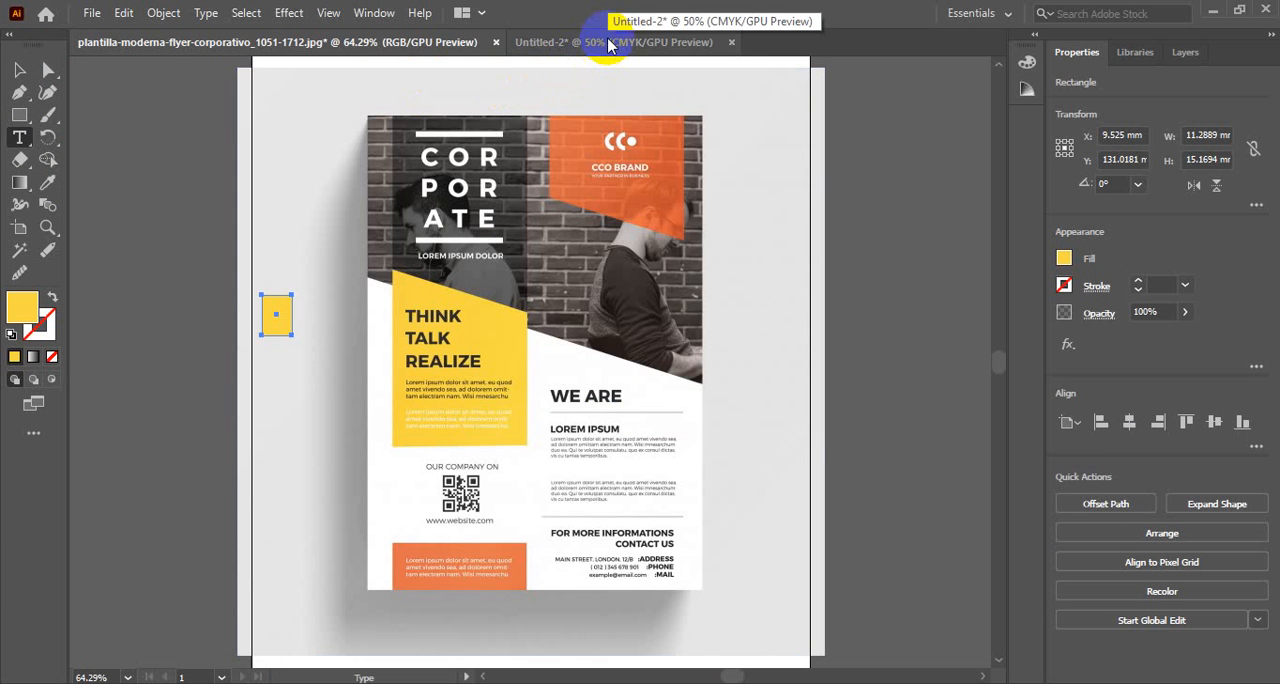
pyautogui.click(611, 46)
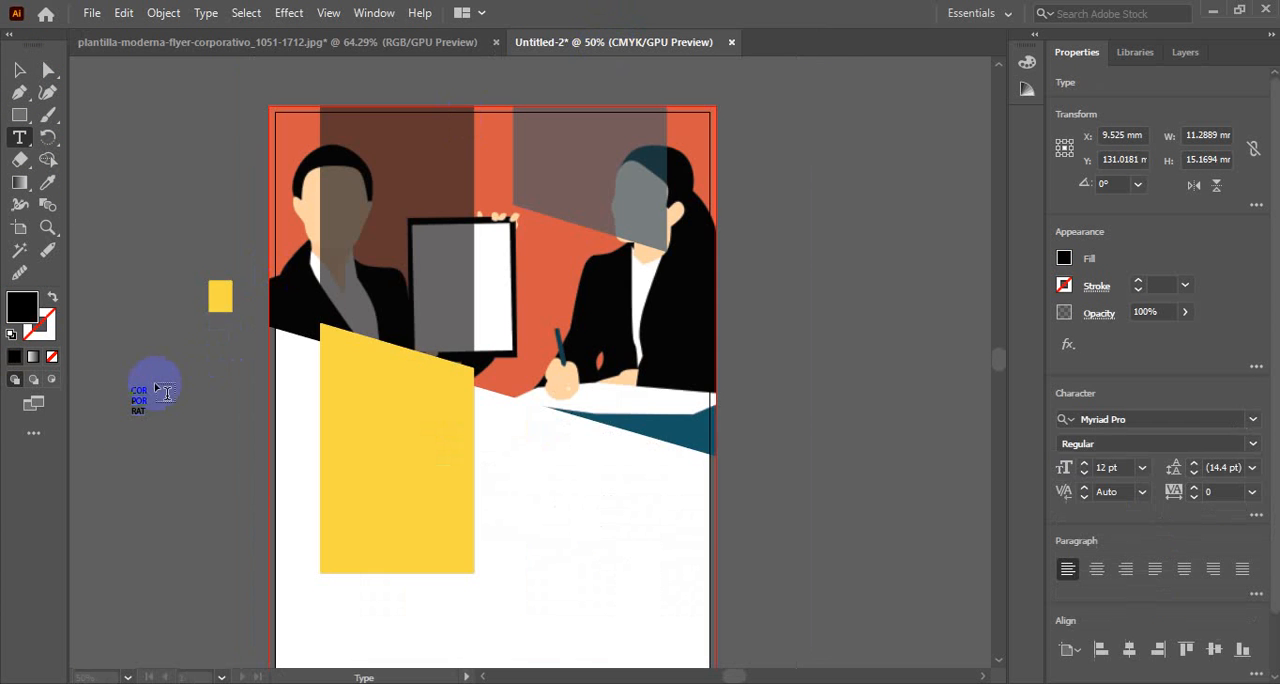
pyautogui.click(141, 410)
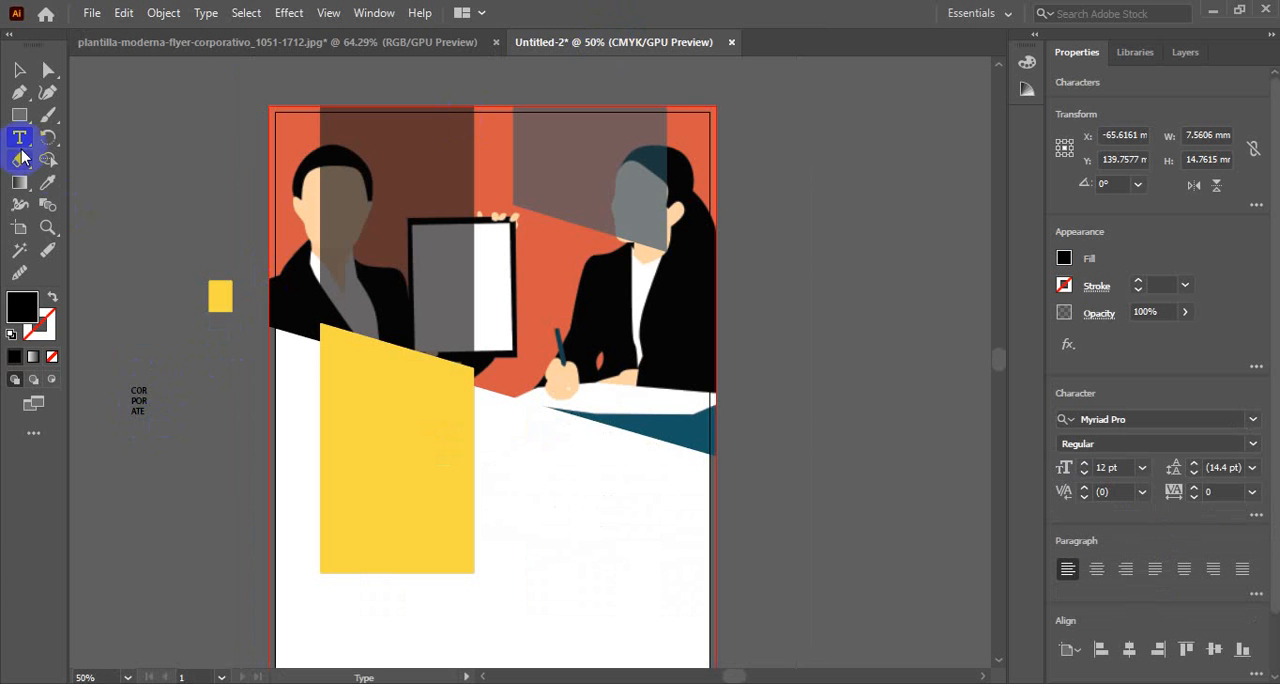
# Enlarge the title to about 75 pt over the dark header block and set its font to Nexa Demo Bold
pyautogui.click(19, 69)
pyautogui.moveTo(138, 400); pyautogui.dragTo(441, 132)
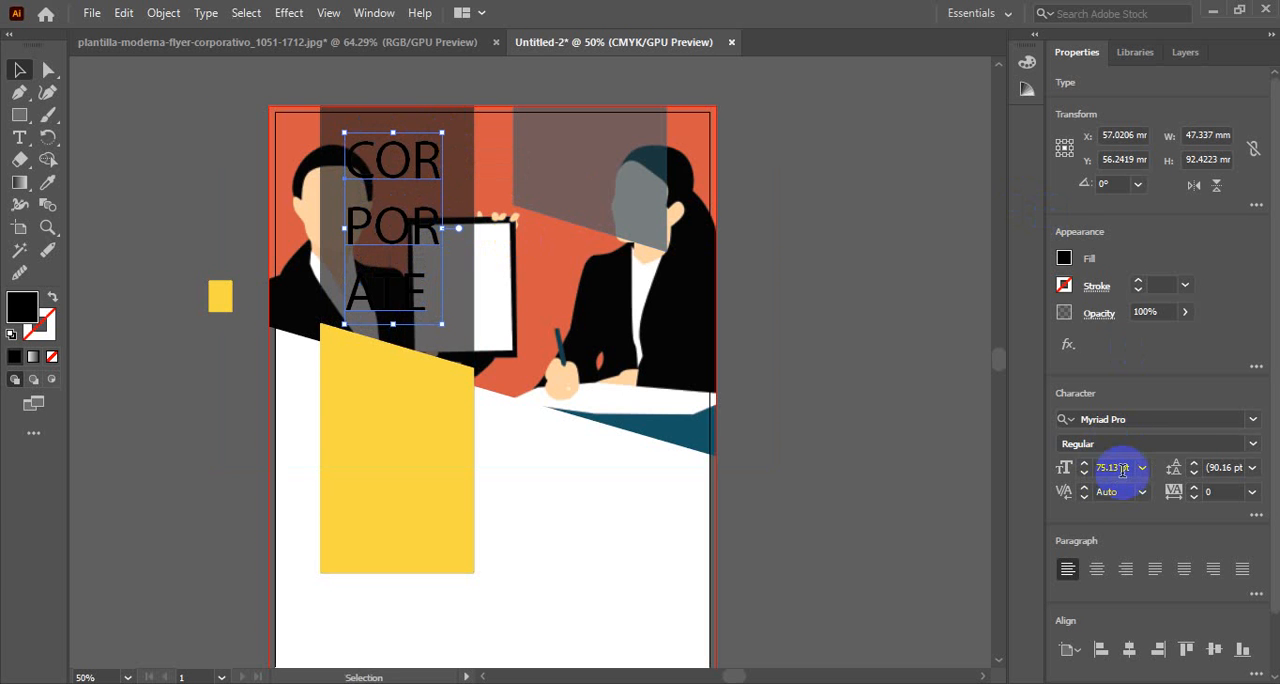
pyautogui.click(1156, 425)
pyautogui.press('Down')
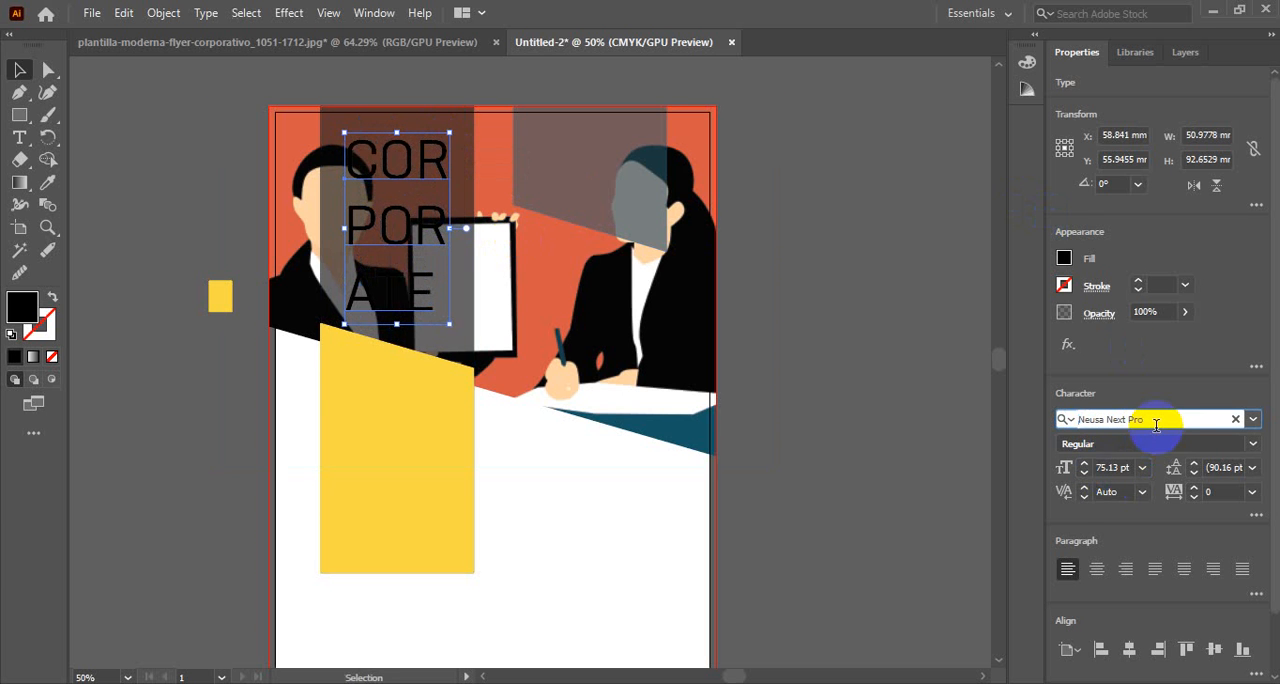
pyautogui.press('Down')
pyautogui.press('Down')
pyautogui.press('Down')
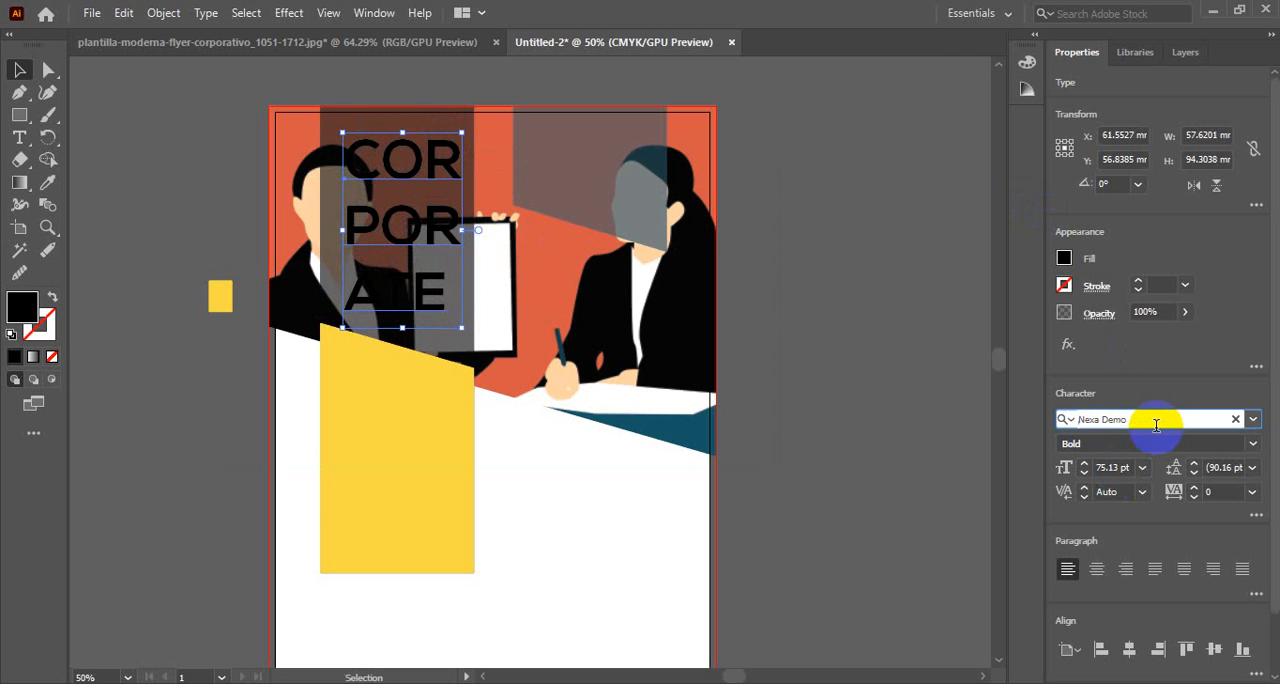
# Set the title's font size to 73 pt and tighten its leading to 69 pt
pyautogui.doubleClick(1110, 468)
pyautogui.write('68')
pyautogui.press('Return')
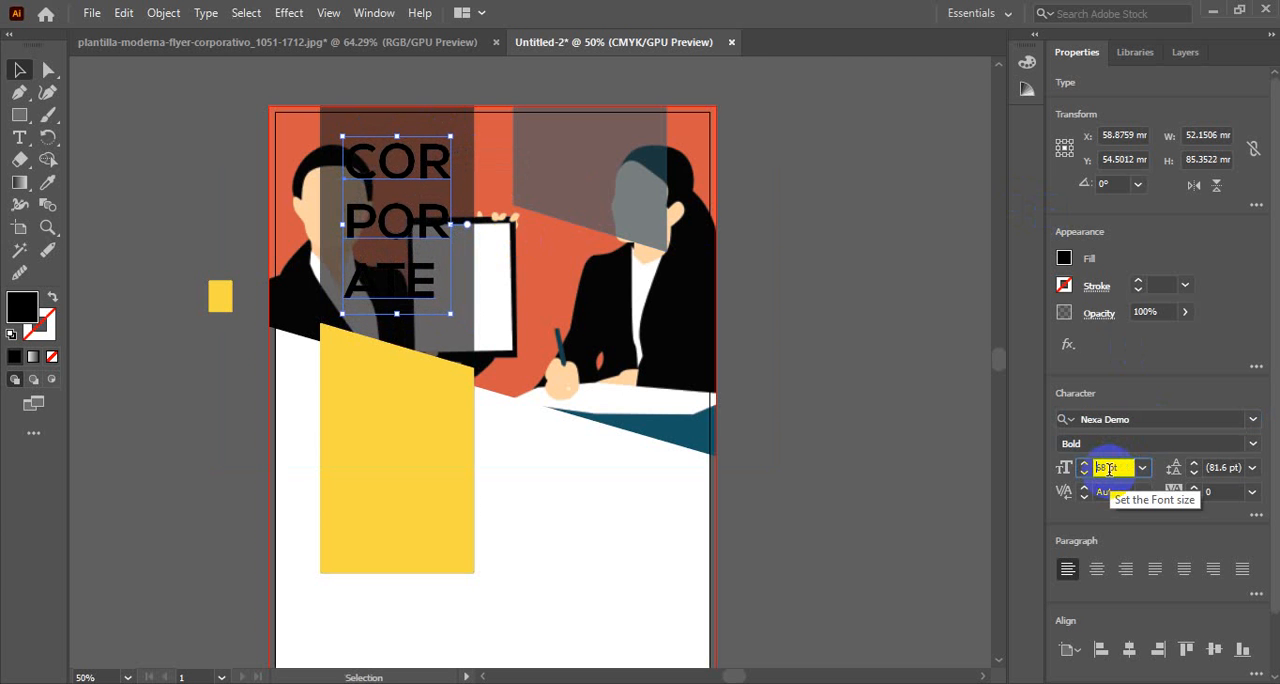
pyautogui.press('Up')
pyautogui.press('Up')
pyautogui.press('Up')
pyautogui.press('Up')
pyautogui.press('Up')
pyautogui.click(1220, 467)
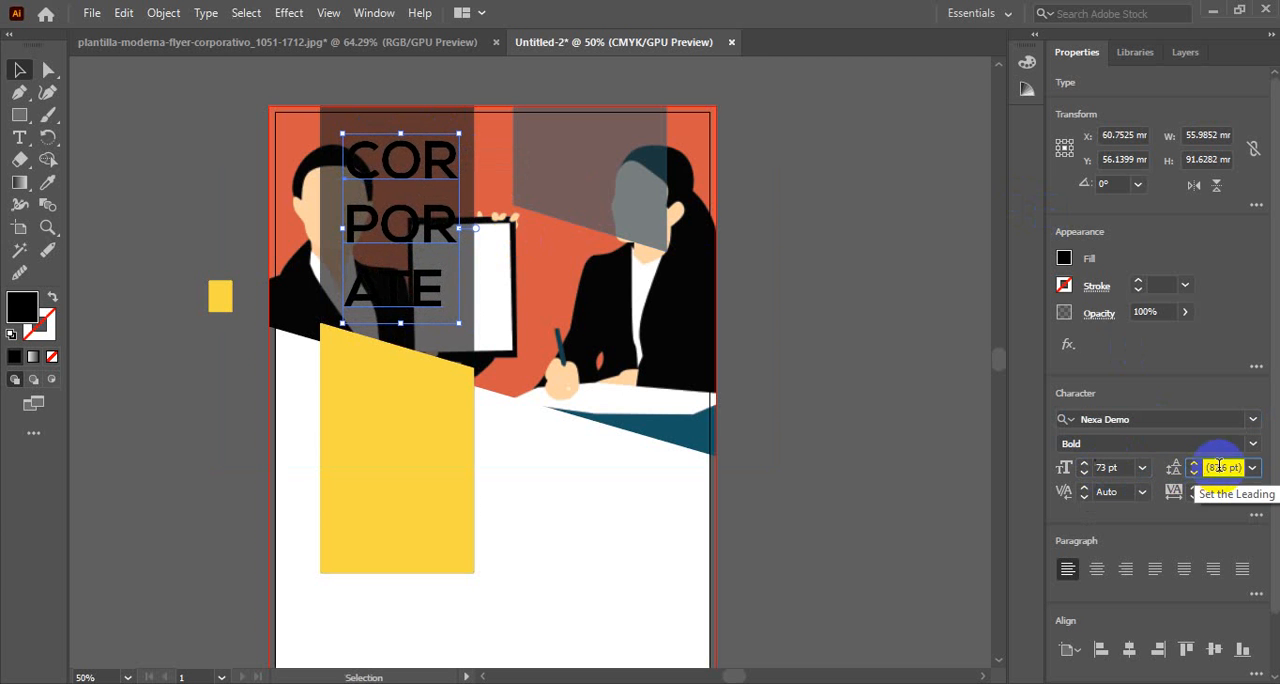
pyautogui.press('Down')
pyautogui.press('Down')
pyautogui.press('Down')
pyautogui.press('Down')
pyautogui.press('Down')
pyautogui.press('Down')
pyautogui.press('Down')
pyautogui.press('Down')
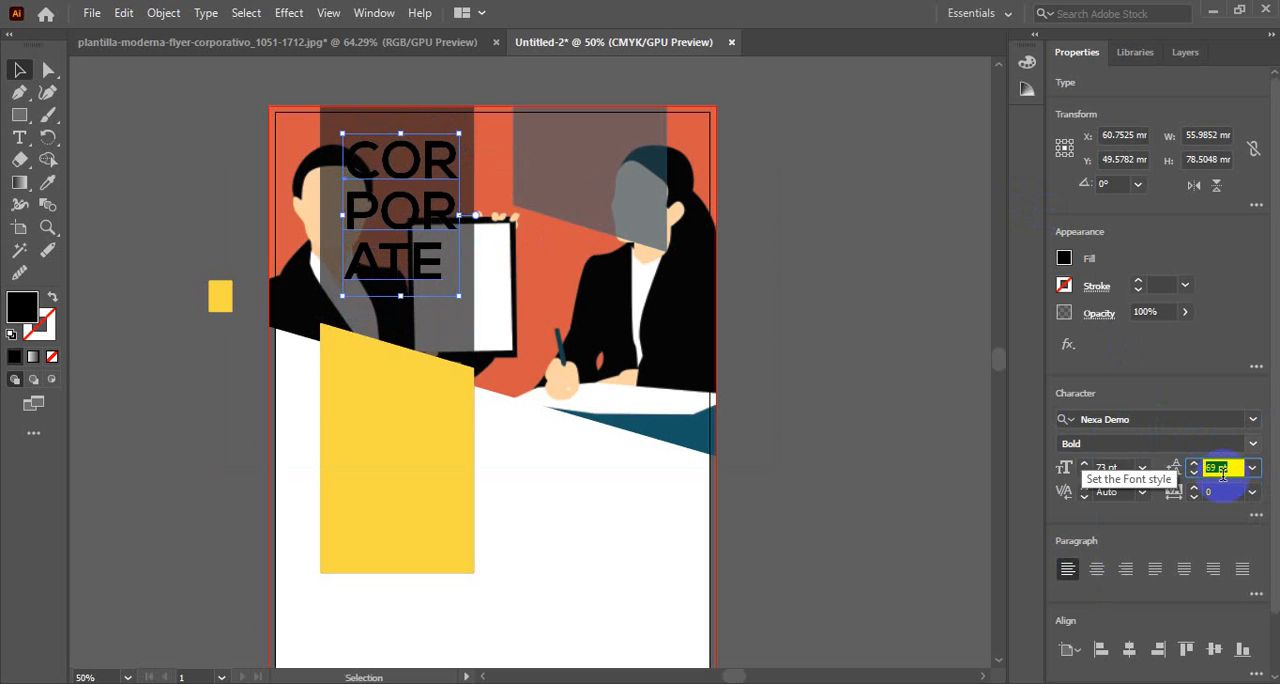
# Change the title text's fill color to white
pyautogui.click(1064, 258)
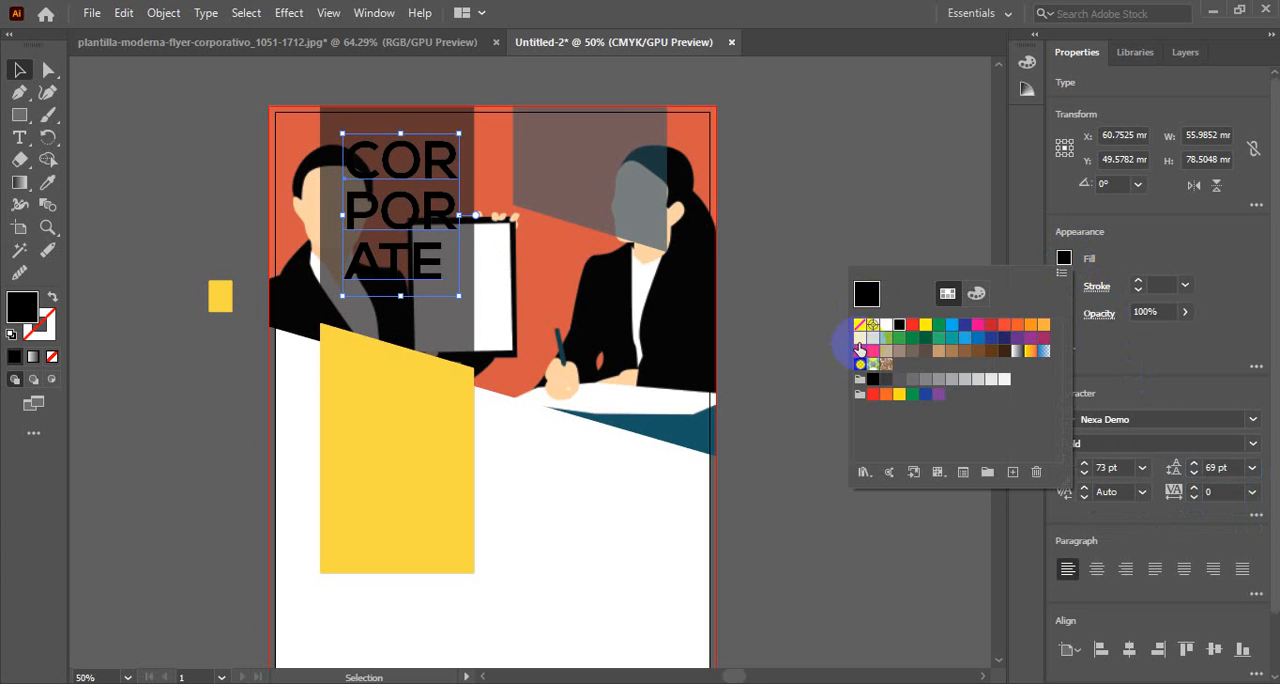
pyautogui.click(886, 325)
pyautogui.click(1066, 262)
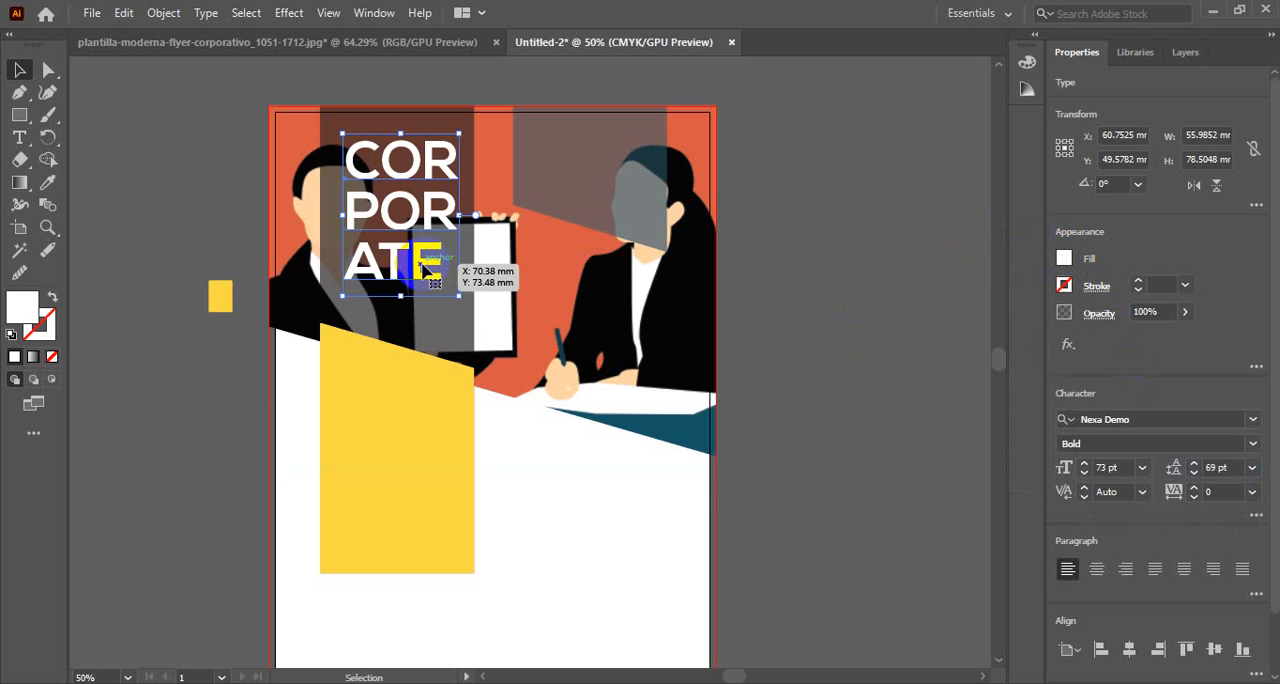
# Widen the tracking of the title's third line, ATE, to 116 so it spans about the width of the other lines
pyautogui.doubleClick(364, 262)
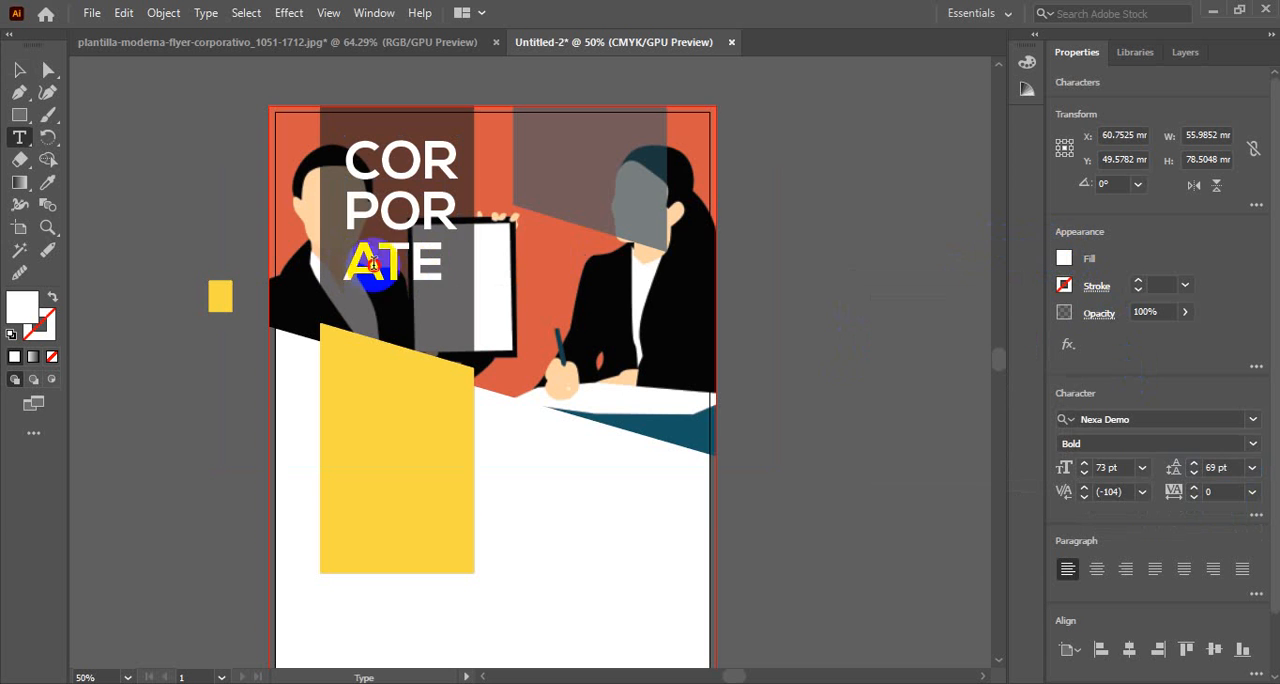
pyautogui.moveTo(364, 264); pyautogui.dragTo(449, 260)
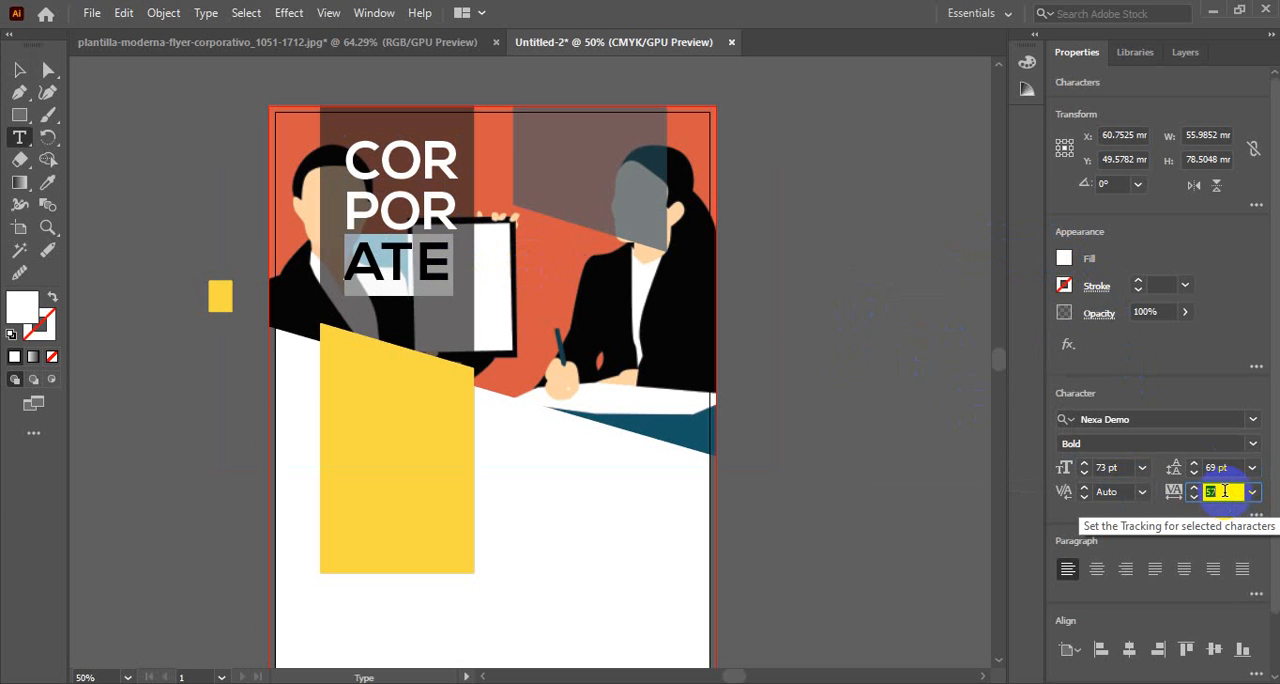
pyautogui.scroll(11, 1225, 491)
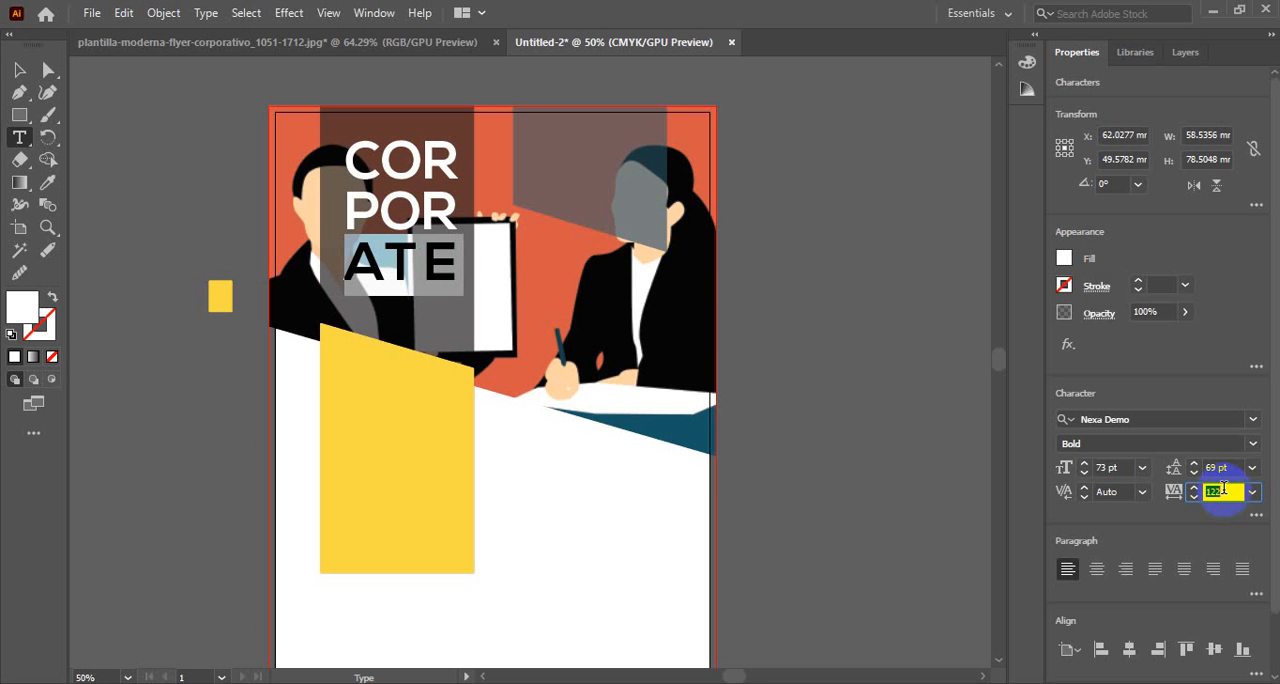
pyautogui.write('0')
pyautogui.press('Return')
pyautogui.click(19, 70)
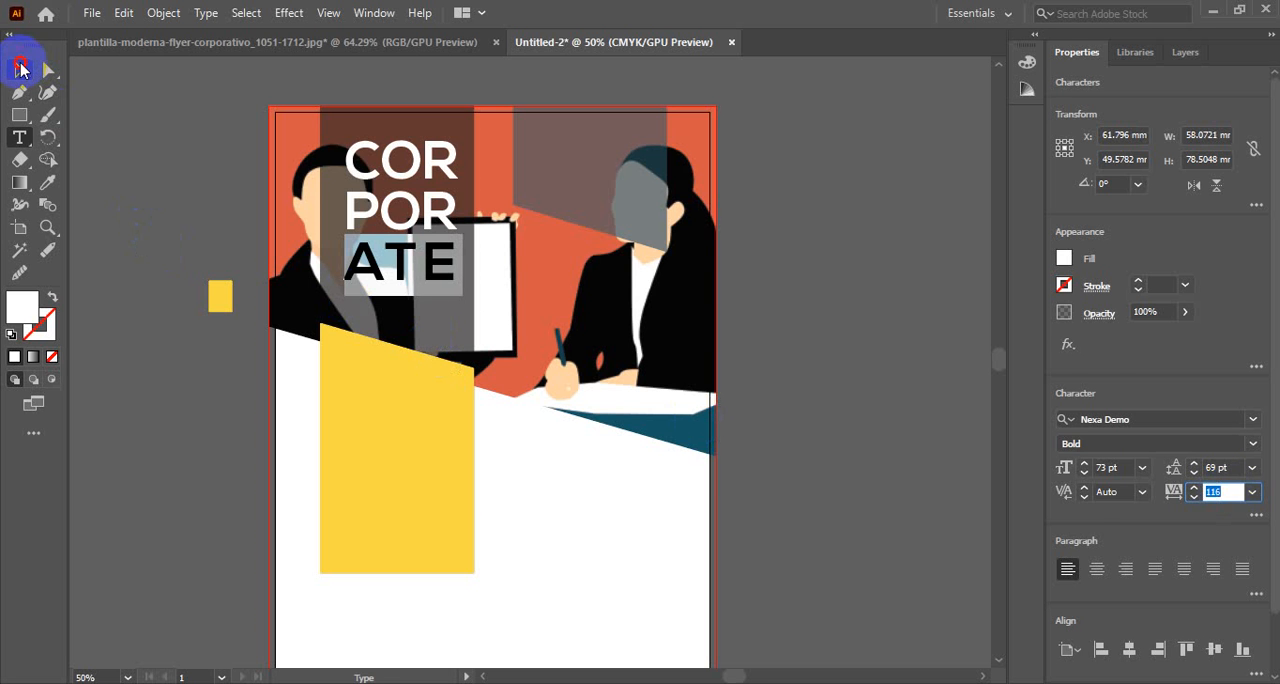
pyautogui.click(206, 203)
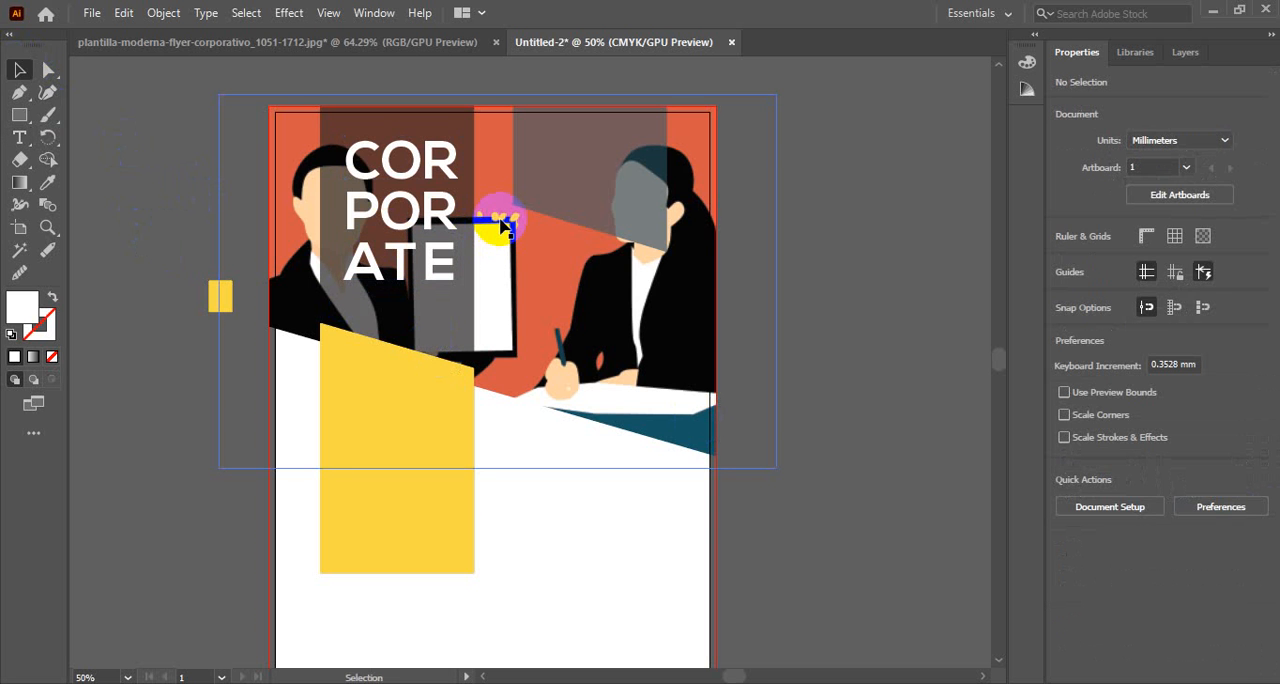
# Nudge the CORPORATE title slightly down and to the left within the dark header block
pyautogui.click(426, 212)
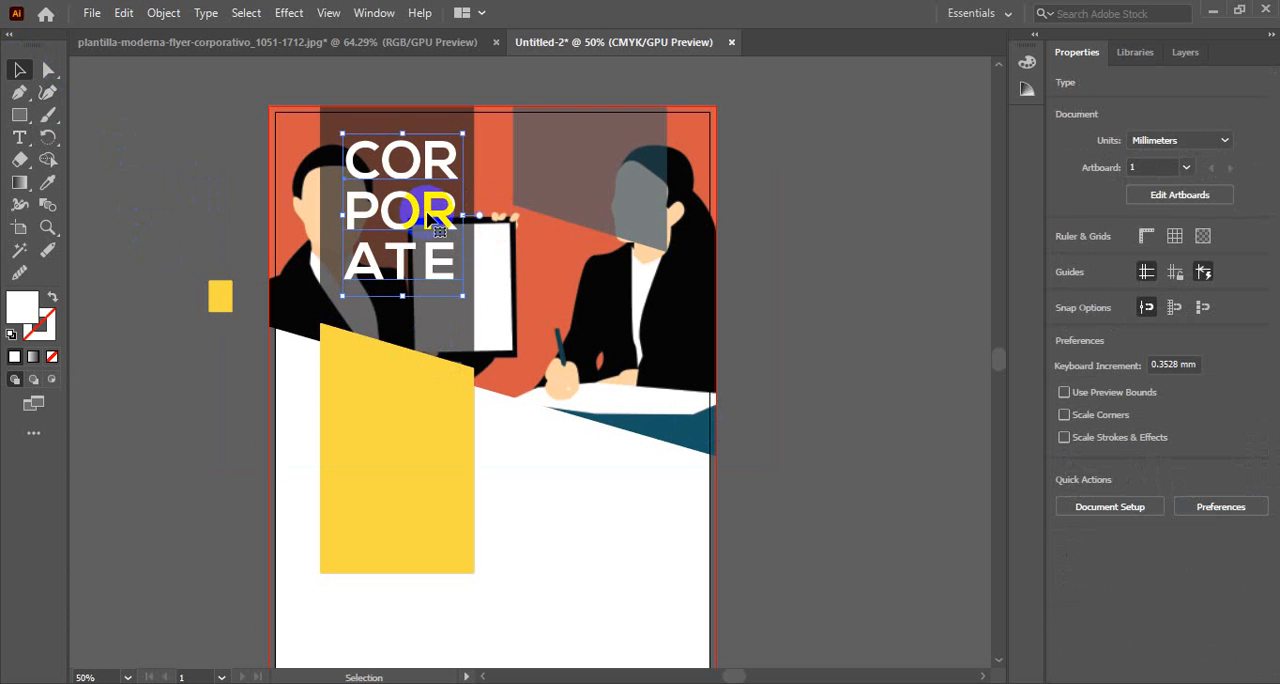
pyautogui.press('Down')
pyautogui.press('Down')
pyautogui.press('Down')
pyautogui.press('Down')
pyautogui.press('Down')
pyautogui.press('Down')
pyautogui.press('Down')
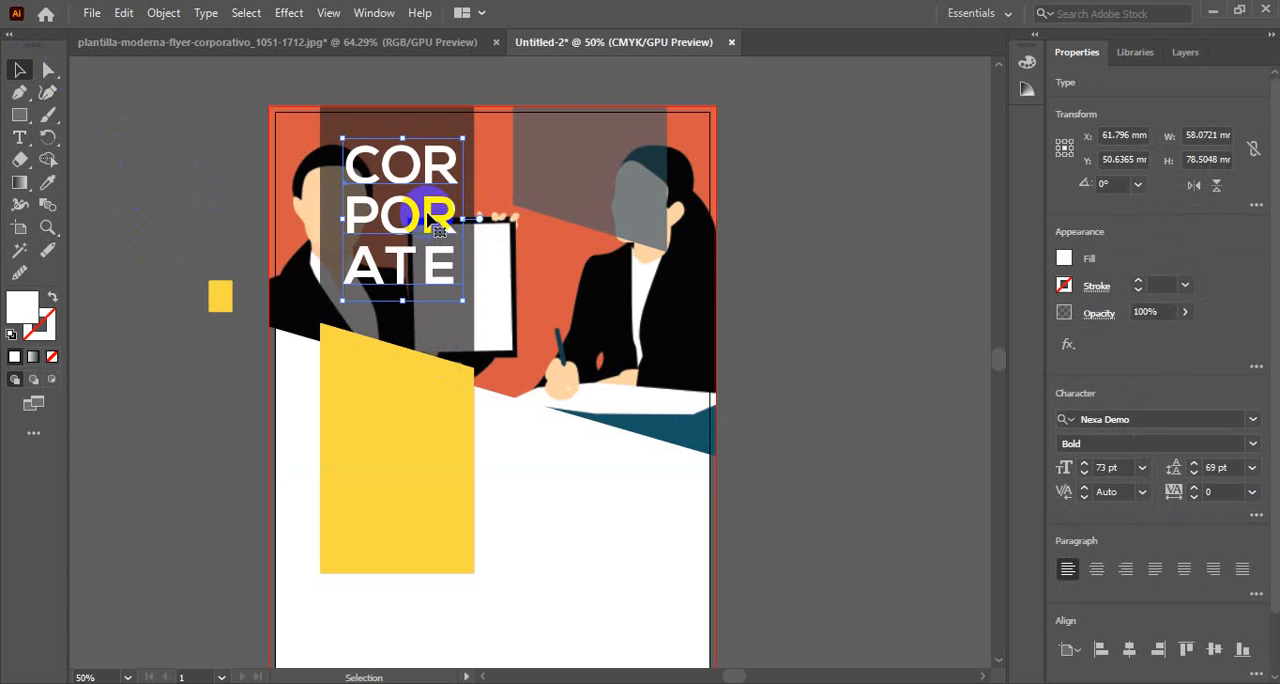
pyautogui.press('Left')
pyautogui.press('Left')
pyautogui.press('Left')
pyautogui.press('Left')
pyautogui.press('Left')
pyautogui.press('Left')
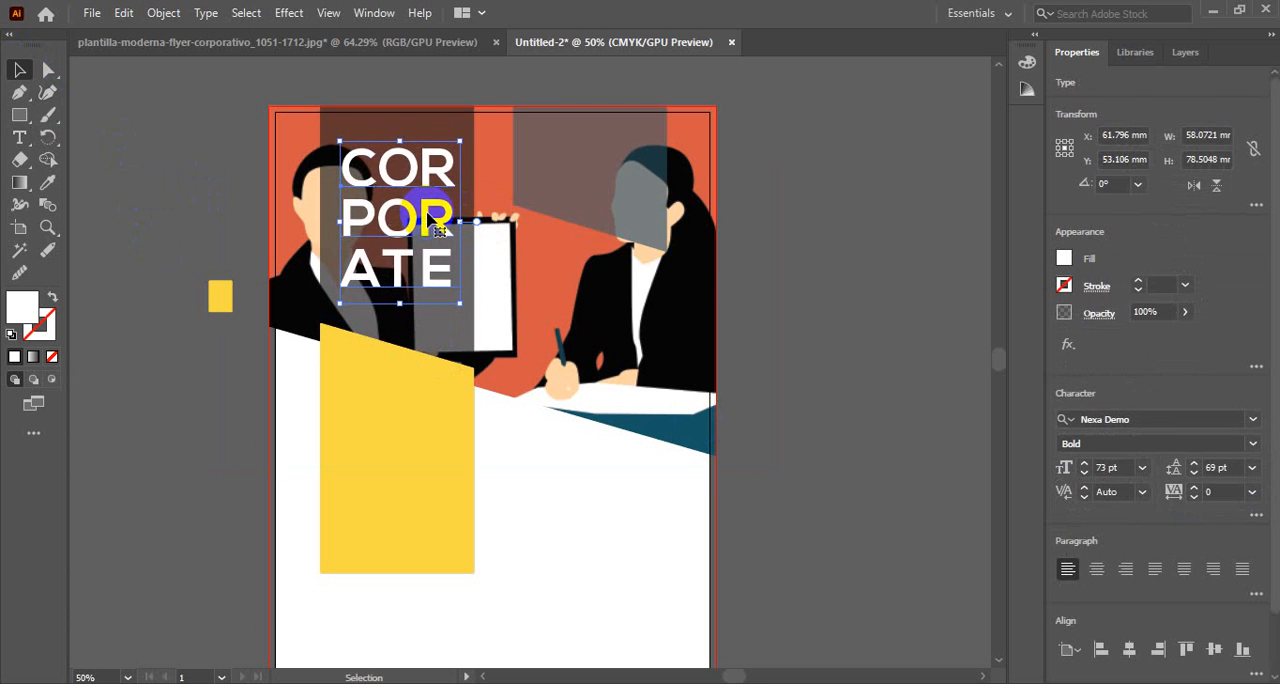
pyautogui.press('Down')
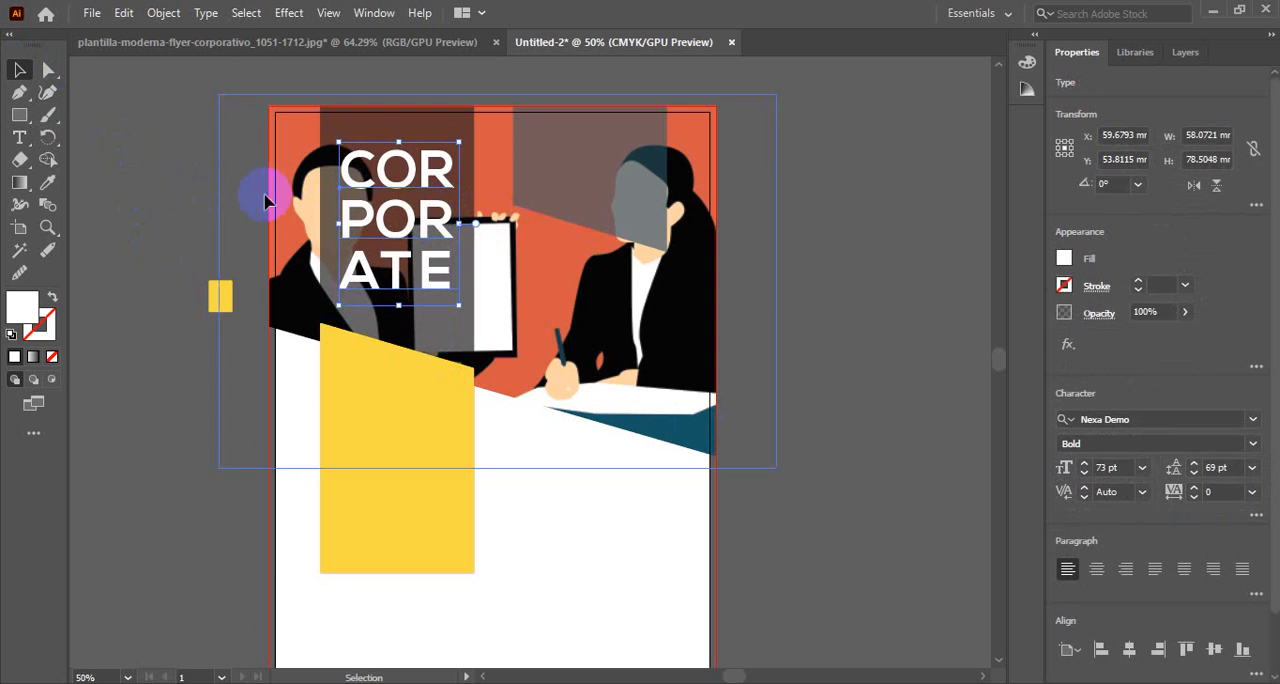
# Following the reference flyer, draw a white bar about 55.5 by 4.5 mm above the title and place a copy below it
pyautogui.click(238, 45)
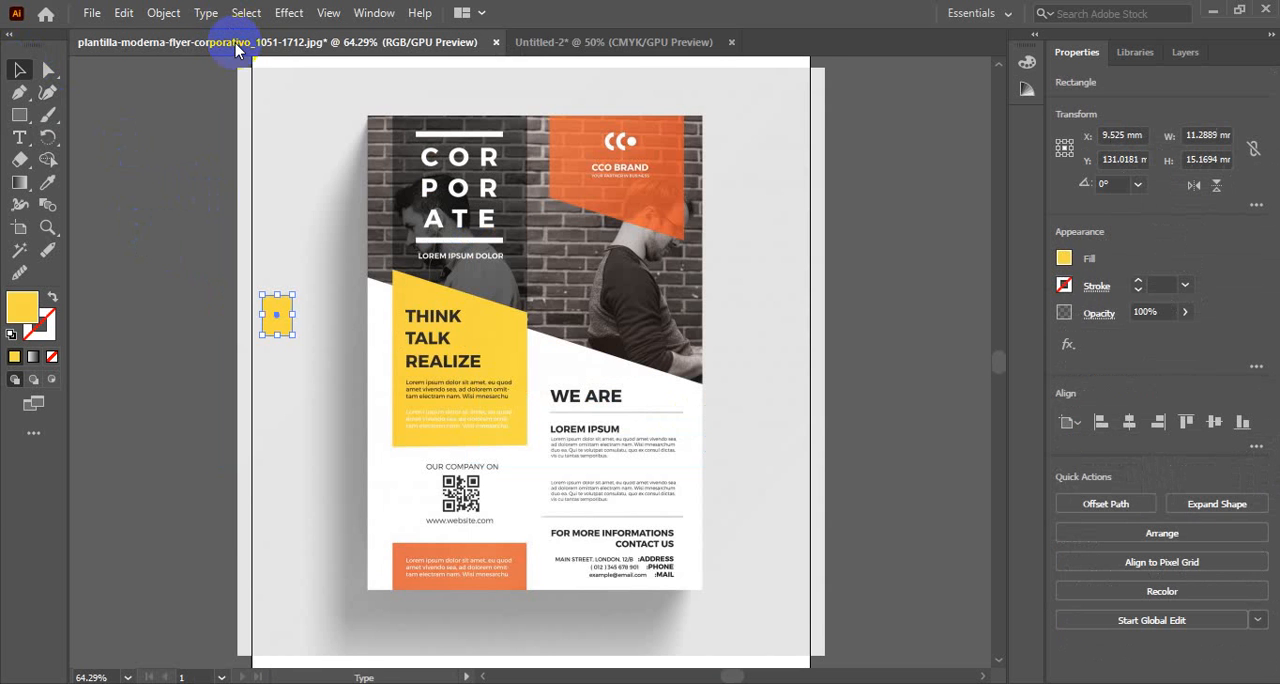
pyautogui.click(600, 45)
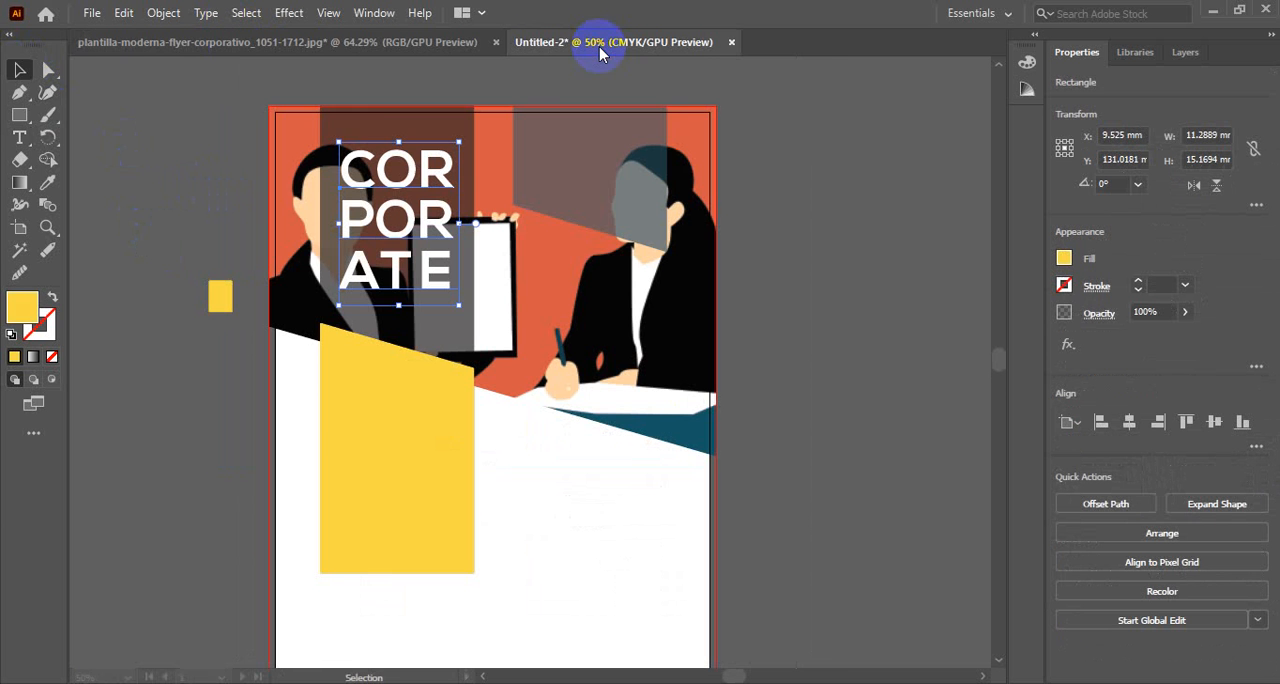
pyautogui.click(19, 114)
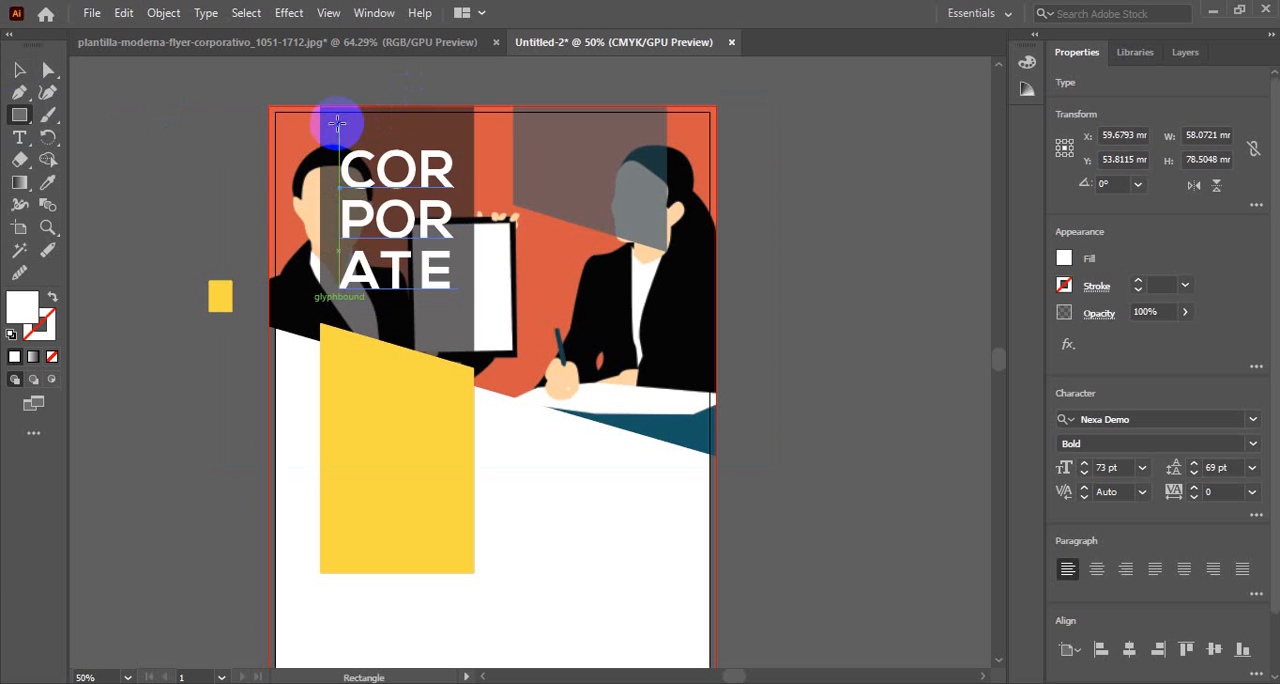
pyautogui.moveTo(338, 124); pyautogui.dragTo(455, 131)
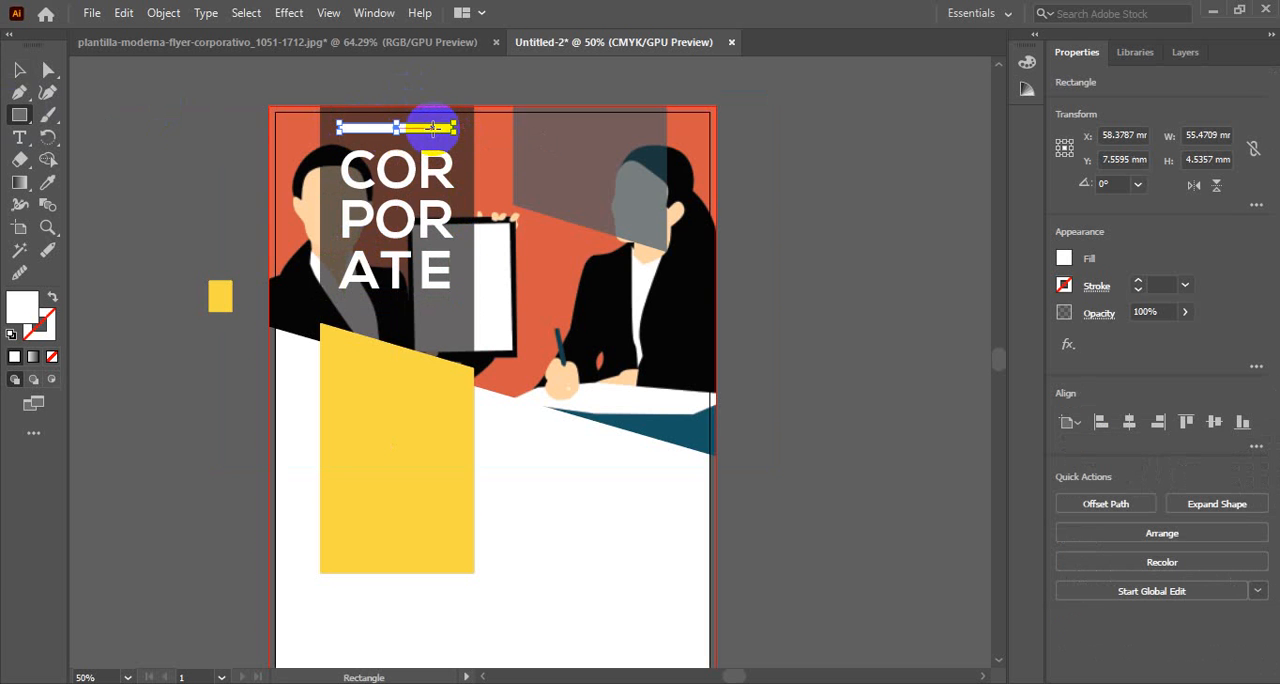
pyautogui.press('v')
pyautogui.moveTo(436, 132); pyautogui.dragTo(427, 316)
pyautogui.click(932, 243)
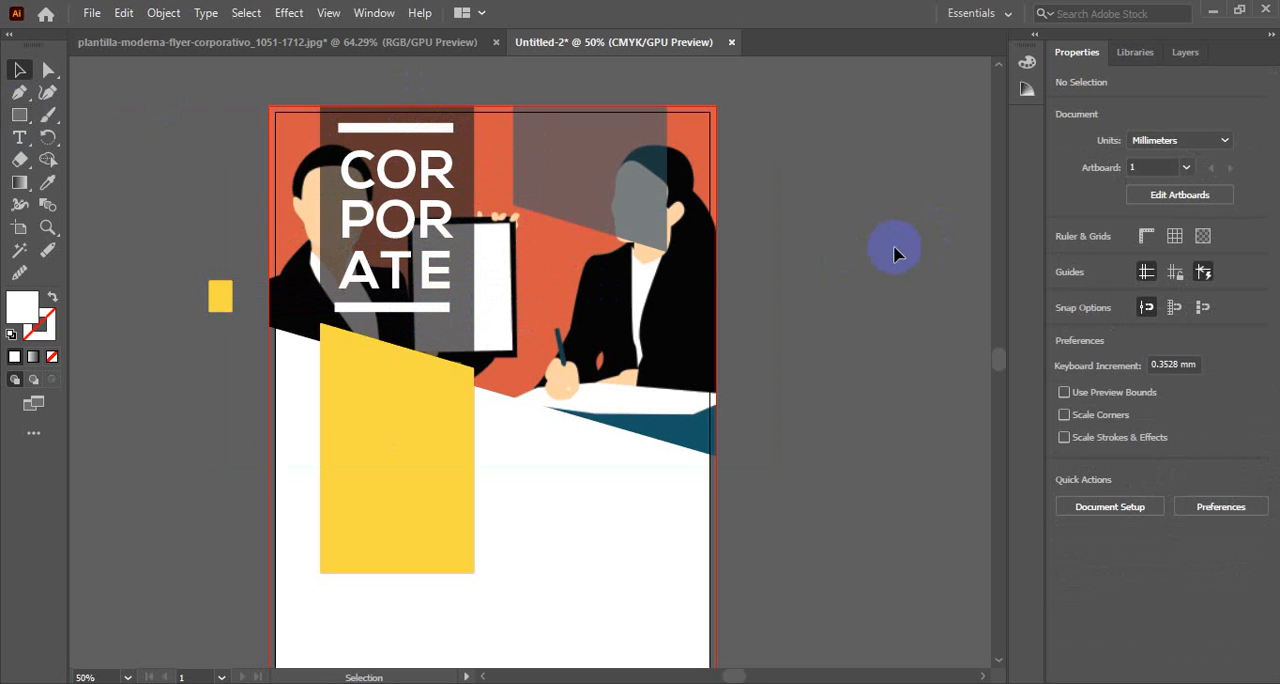
# Align the two white bars and the title to each other by their horizontal centers
pyautogui.click(350, 129)
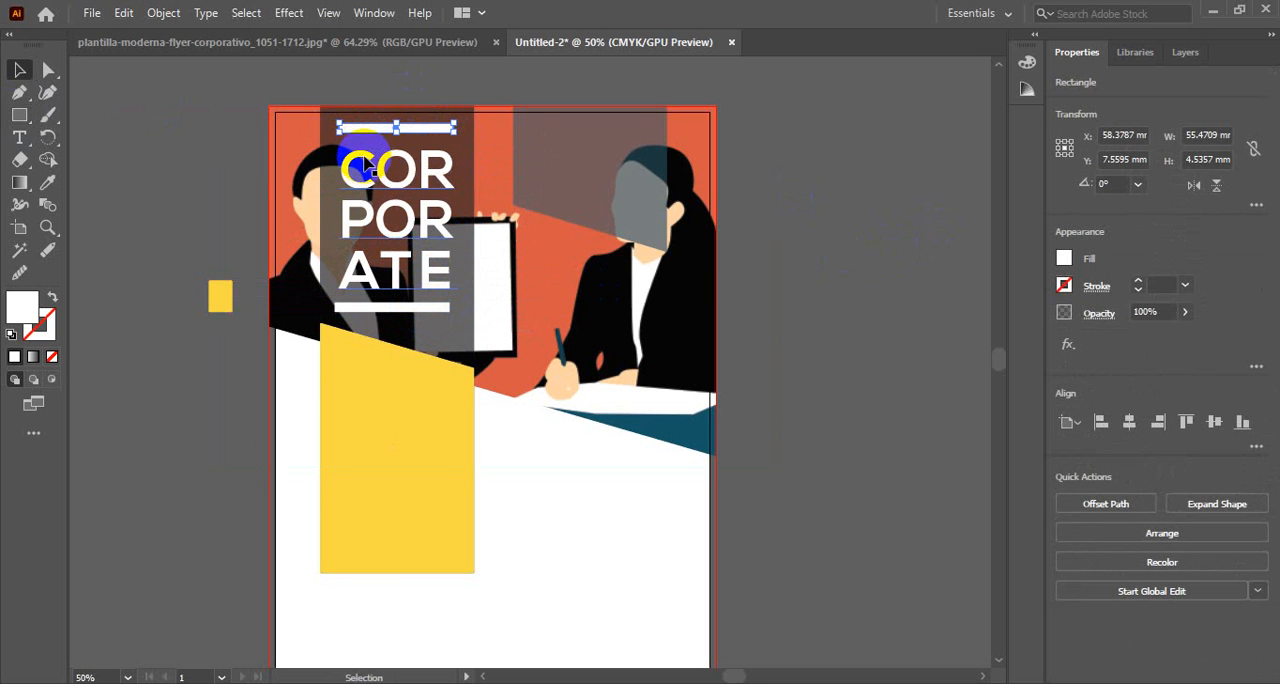
pyautogui.keyDown('shift'); pyautogui.click(388, 310); pyautogui.keyUp('shift')
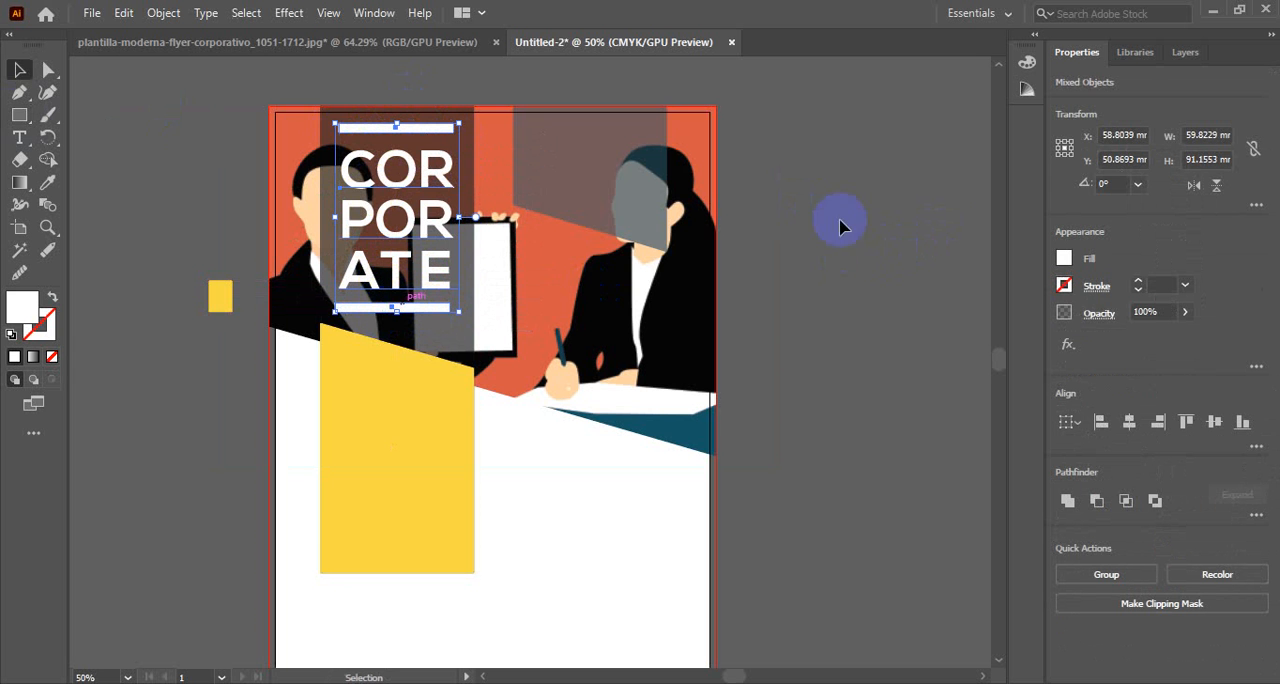
pyautogui.click(1128, 422)
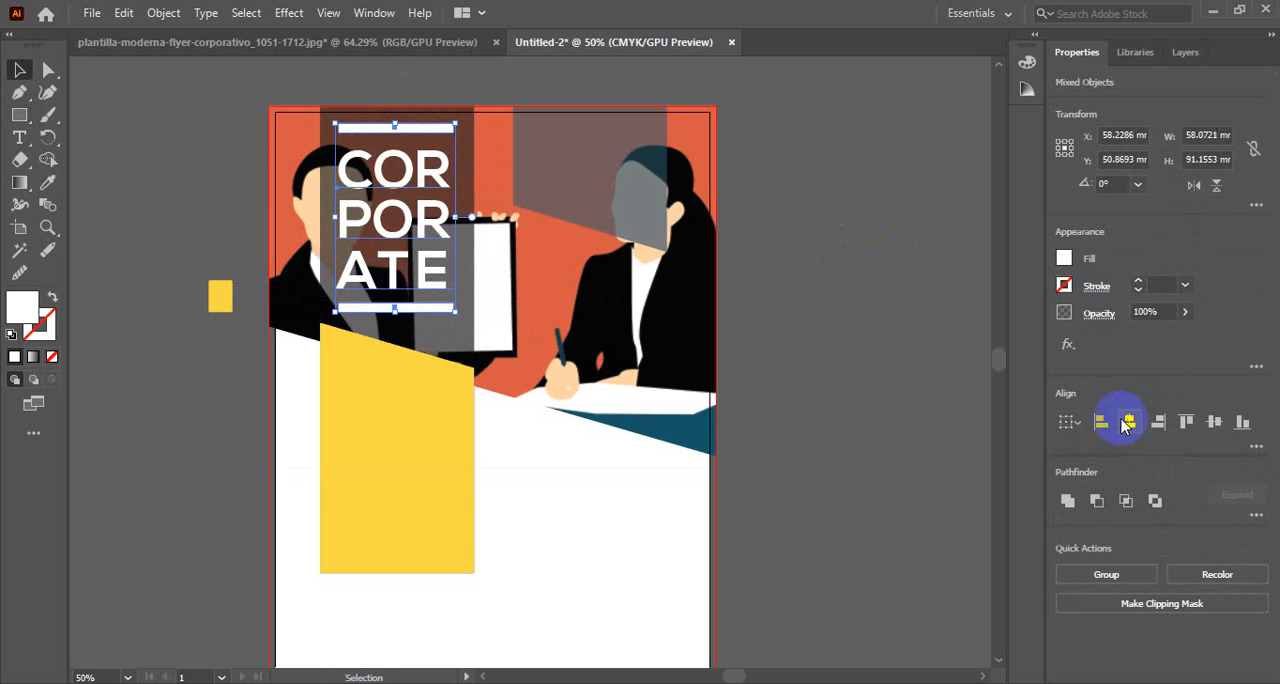
pyautogui.click(877, 331)
# Check the reference's yellow block, then add Lorem ipsum placeholder text beside the artboard and break it into two lines
pyautogui.scroll(-3, 508, 323)
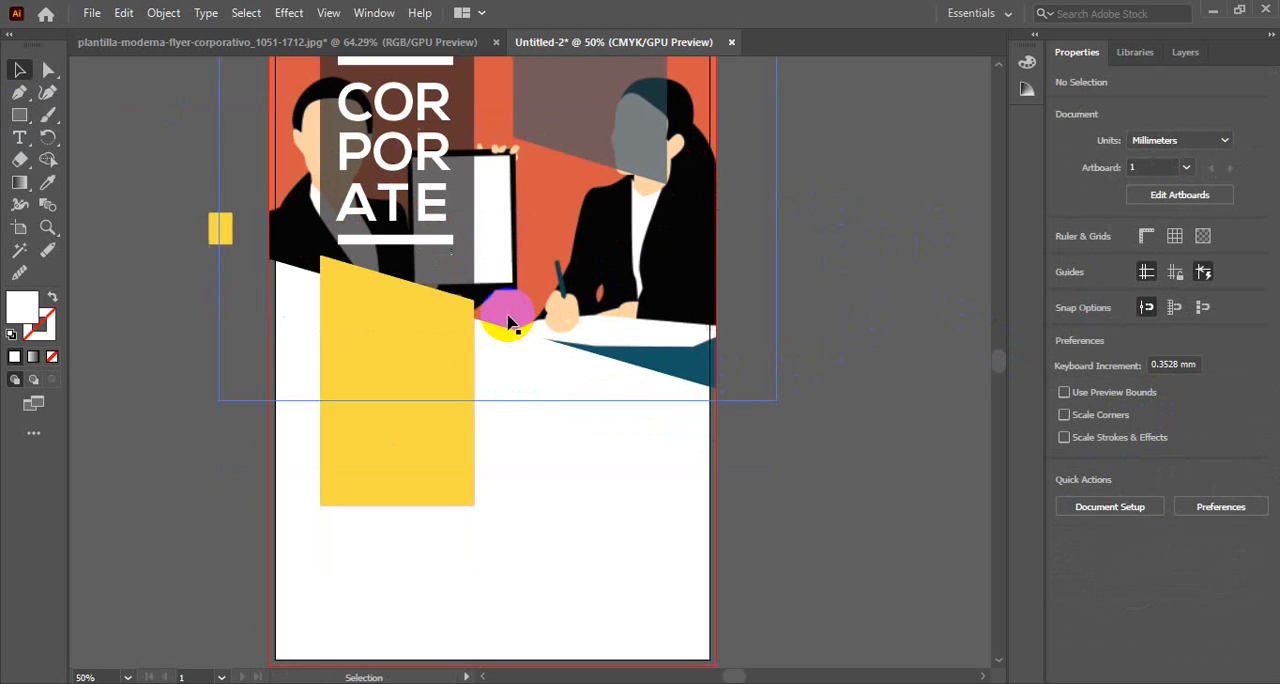
pyautogui.click(323, 38)
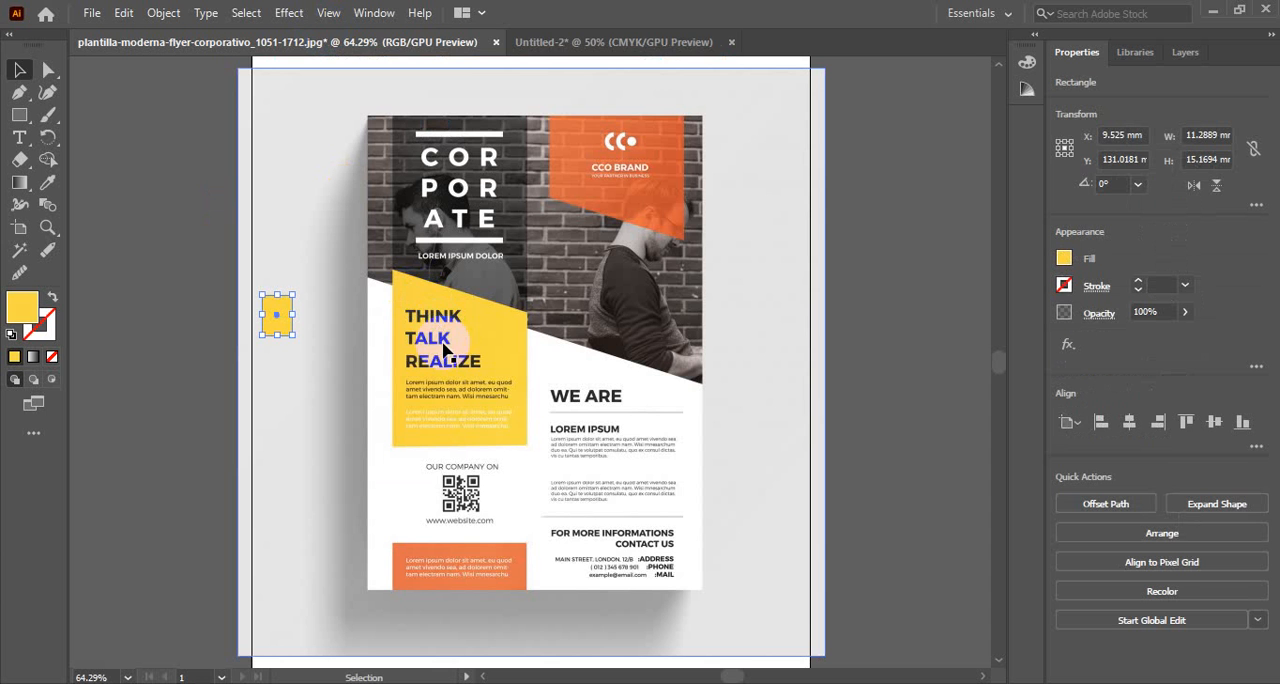
pyautogui.click(575, 45)
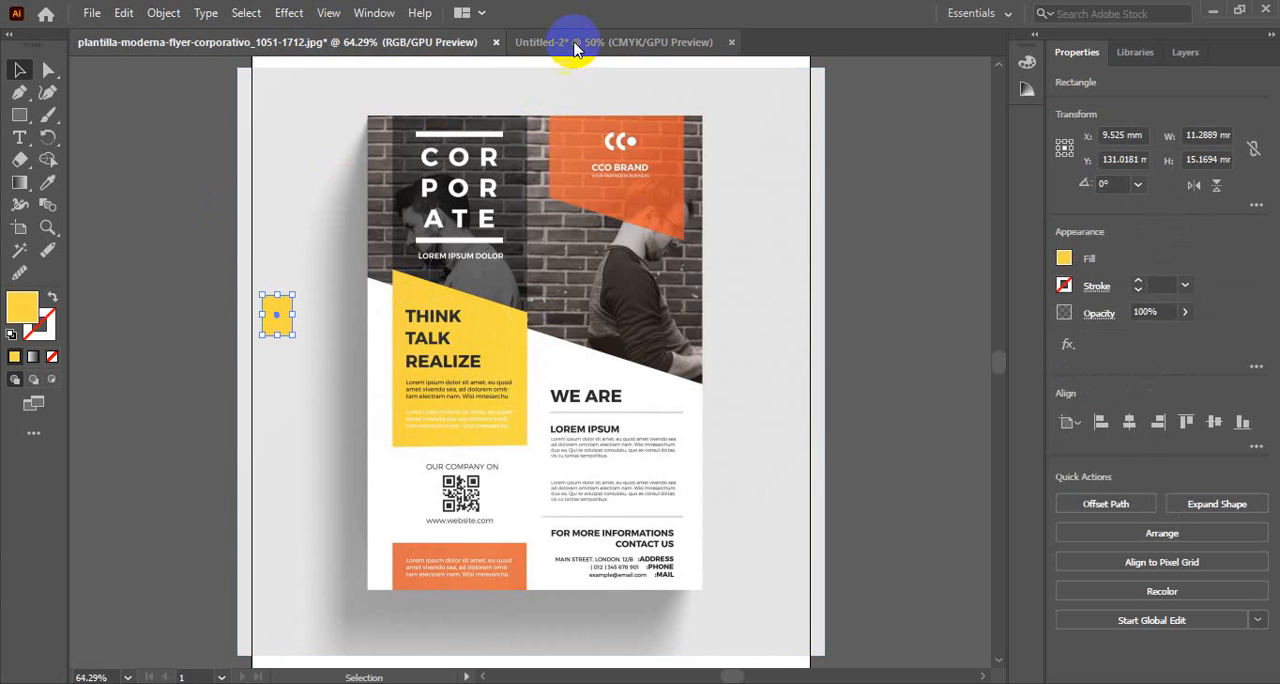
pyautogui.click(22, 137)
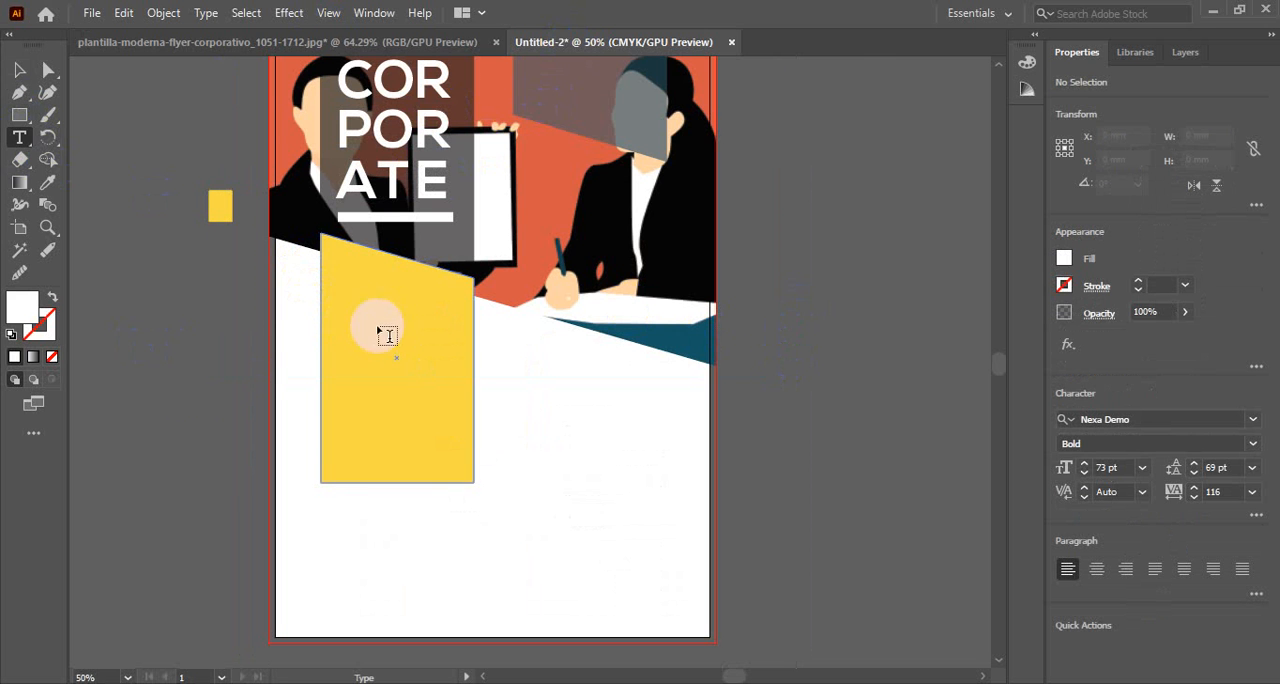
pyautogui.click(143, 368)
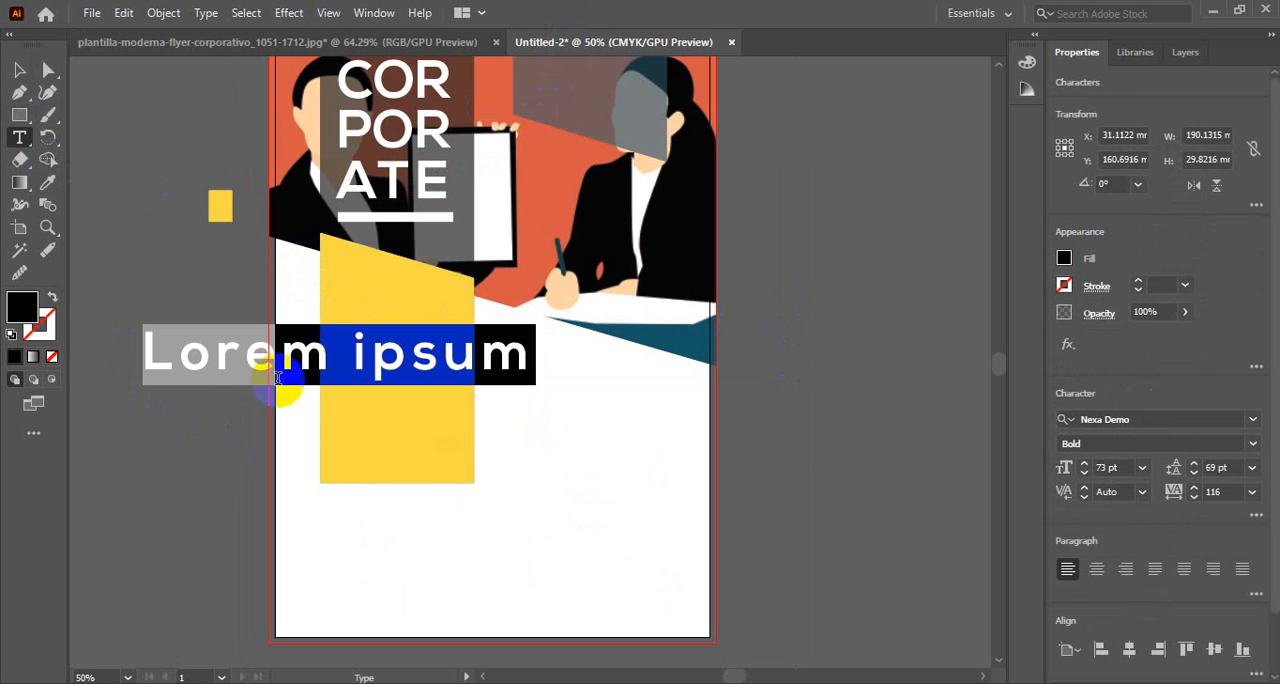
pyautogui.click(342, 351)
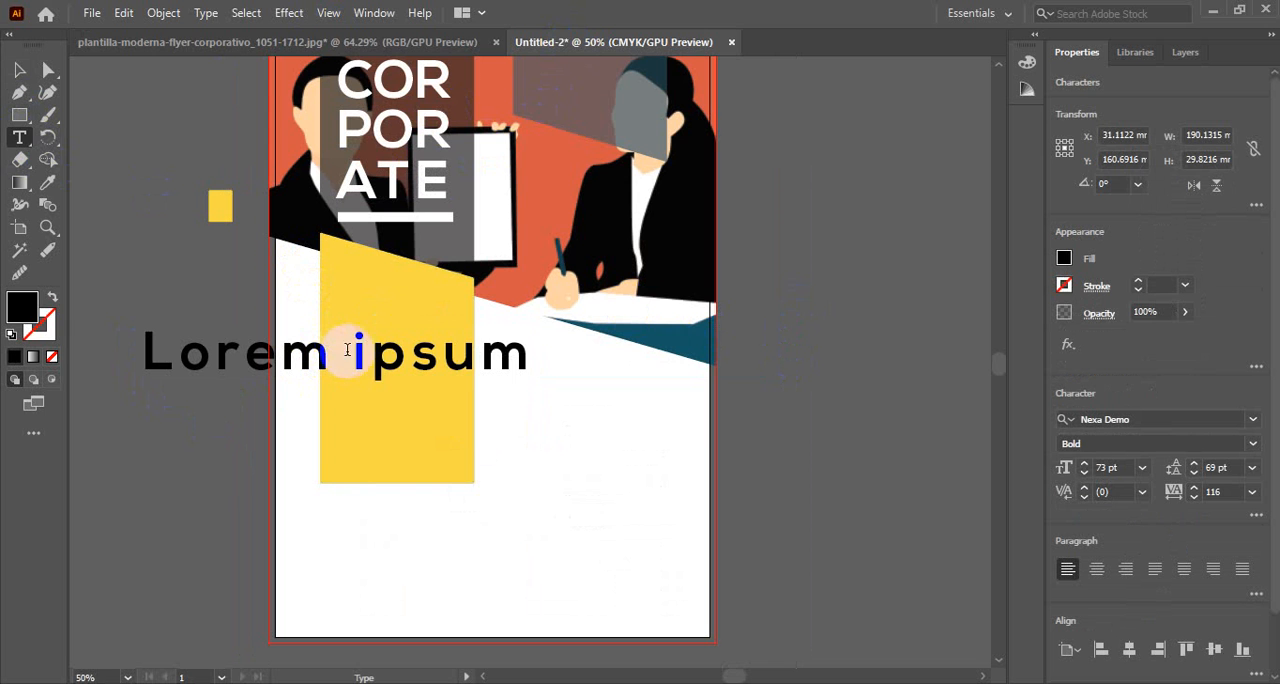
pyautogui.press('BackSpace')
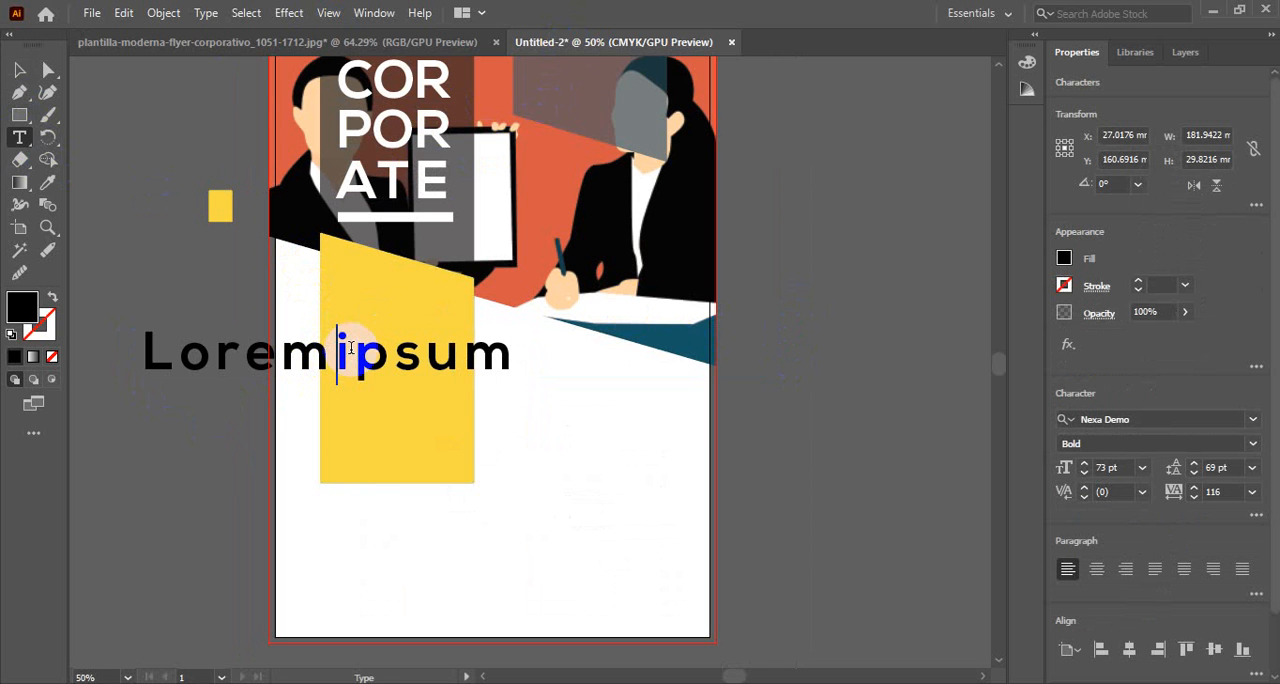
pyautogui.press('Return')
# Reduce the placeholder heading to 60 pt and move it onto the upper part of the yellow block
pyautogui.hotkey('ctrl', 'a')
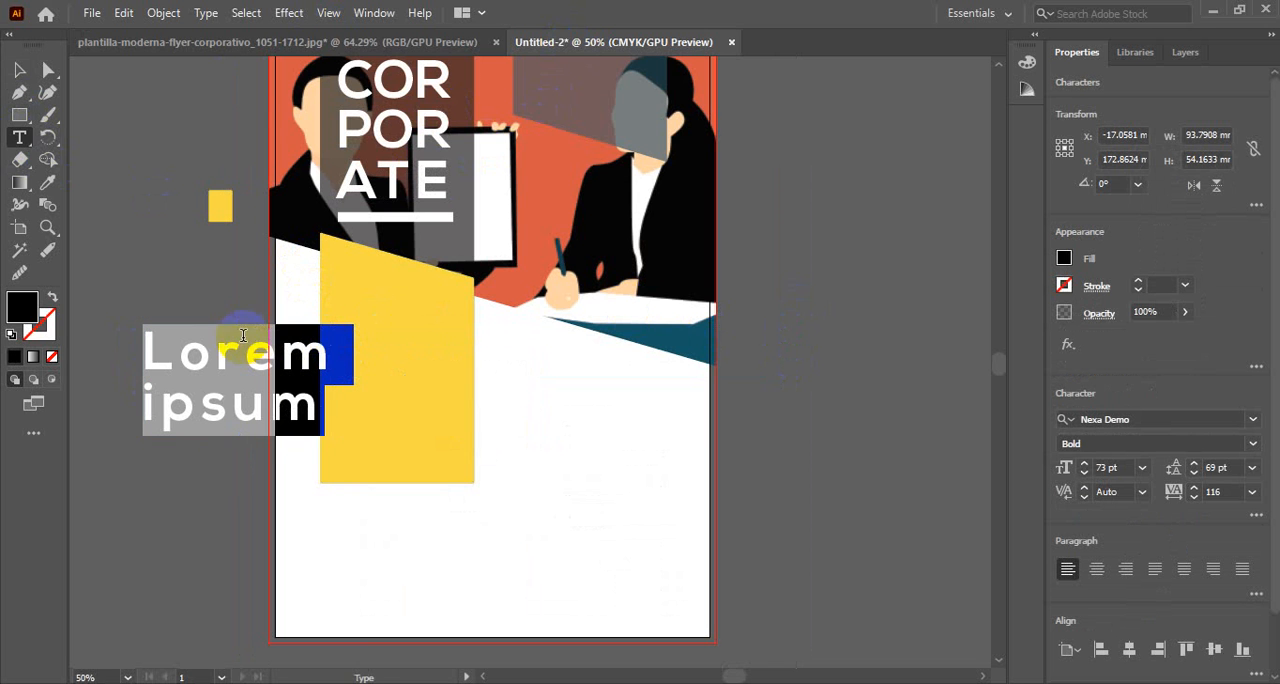
pyautogui.click(1112, 470)
pyautogui.scroll(-13, 1112, 470)
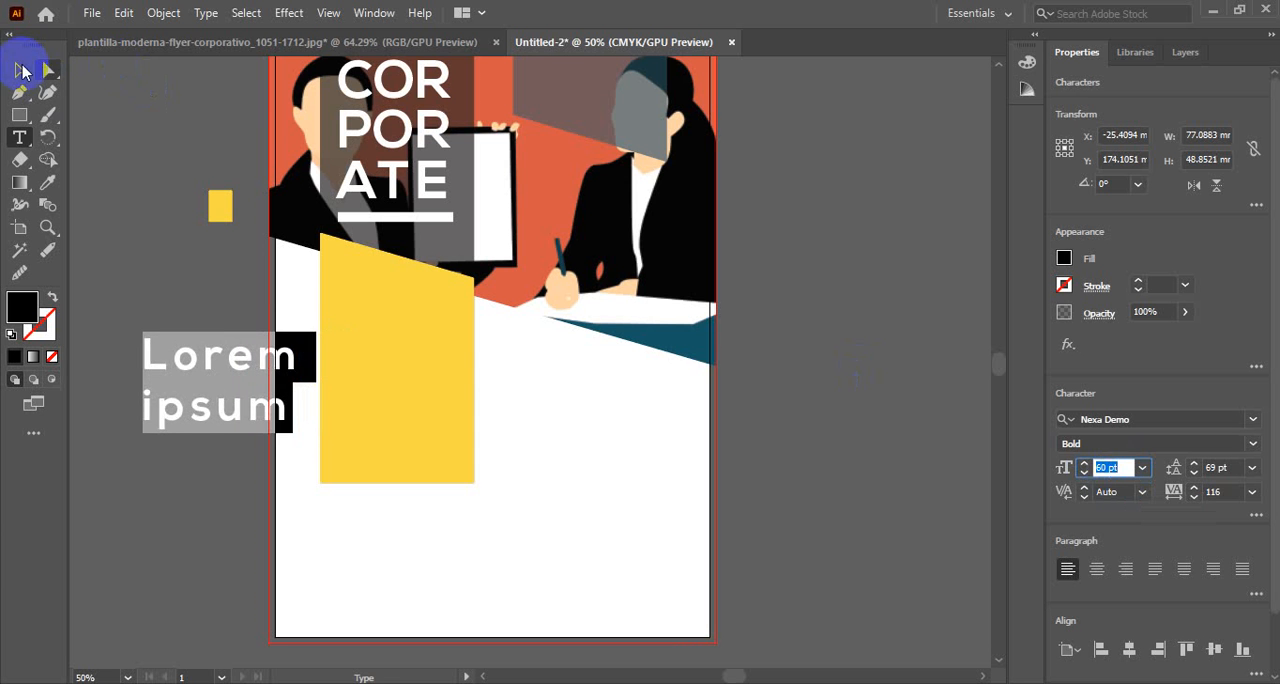
pyautogui.click(22, 70)
pyautogui.moveTo(212, 360); pyautogui.dragTo(396, 309)
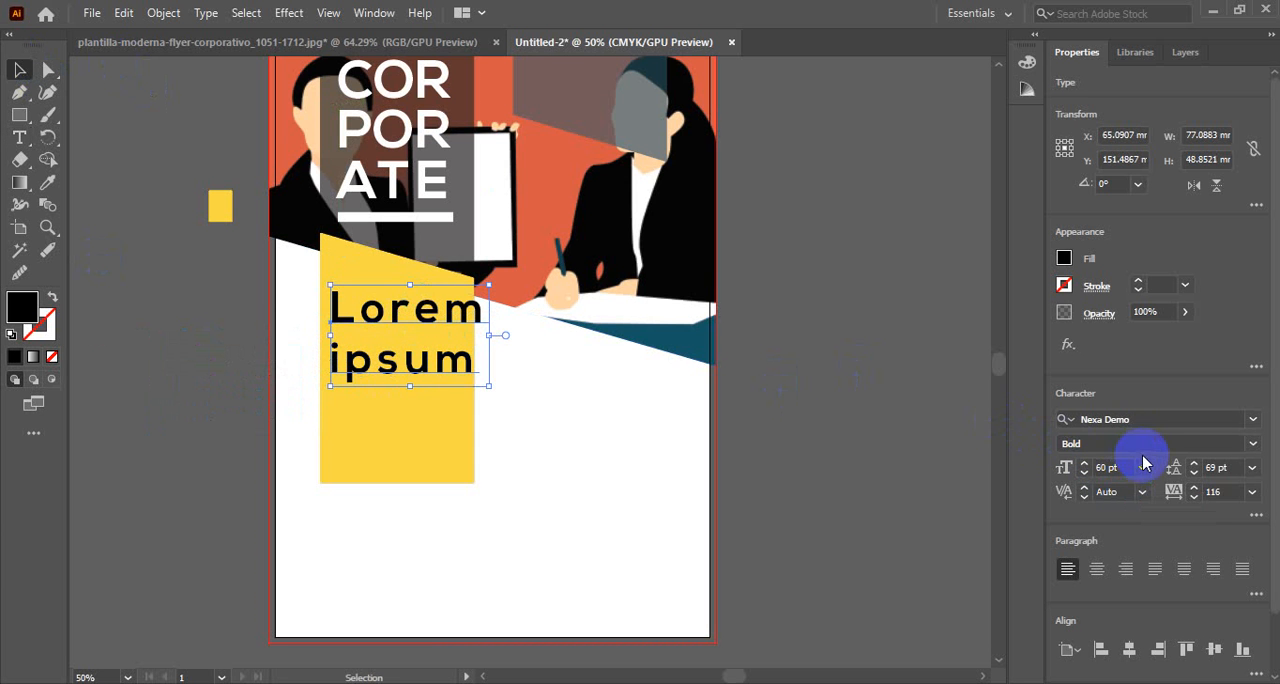
# Set the placeholder heading's tracking to 0 and its font size to 52 pt so it fits the yellow block
pyautogui.doubleClick(412, 310)
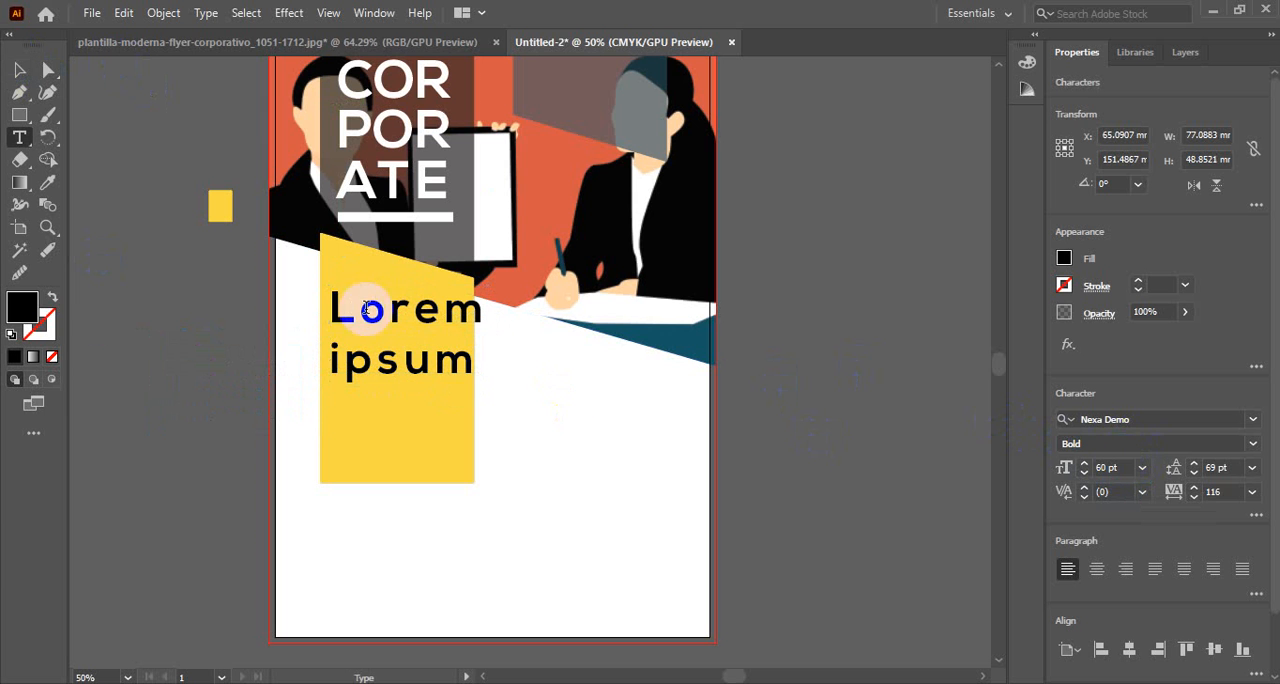
pyautogui.moveTo(334, 297); pyautogui.dragTo(540, 408)
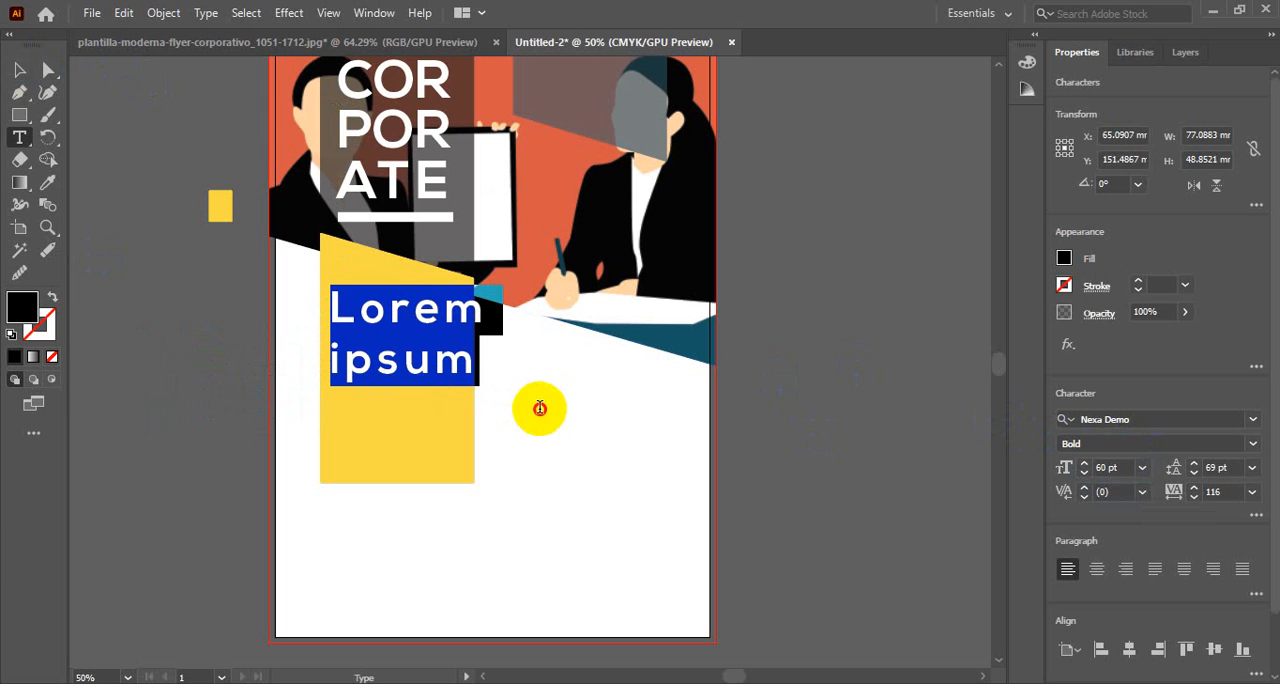
pyautogui.click(1214, 491)
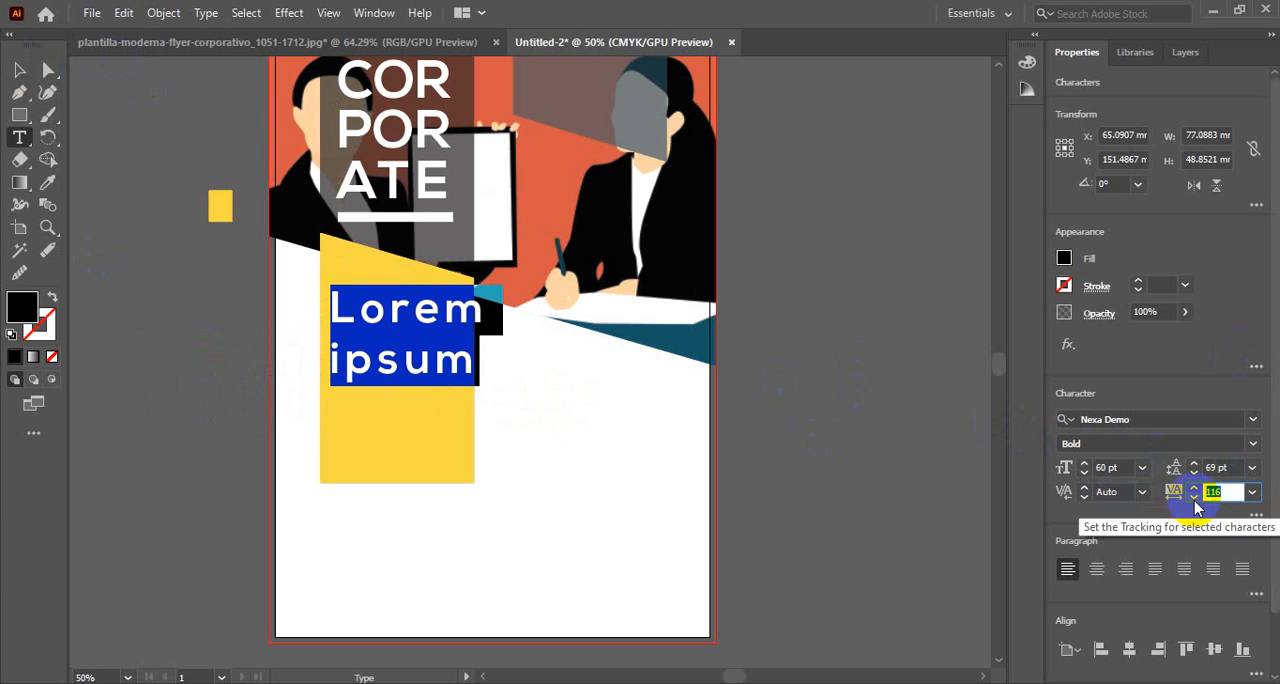
pyautogui.click(1108, 467)
pyautogui.scroll(-7, 1123, 467)
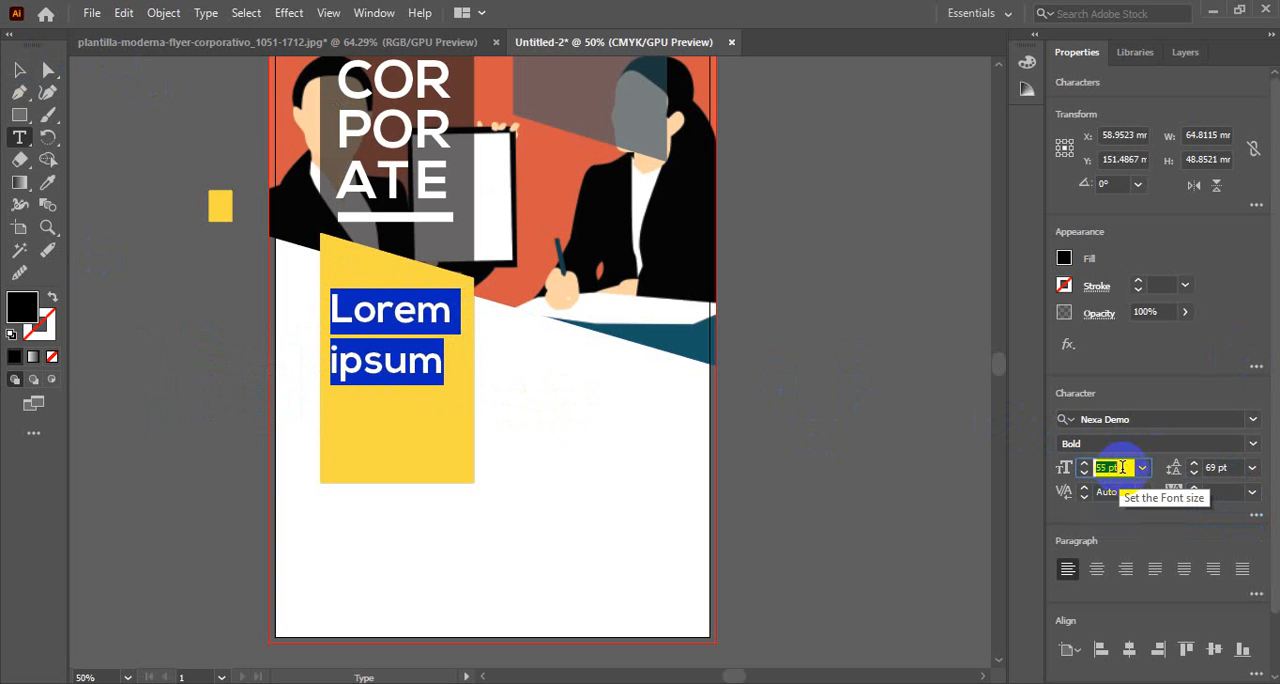
pyautogui.scroll(-1, 1123, 467)
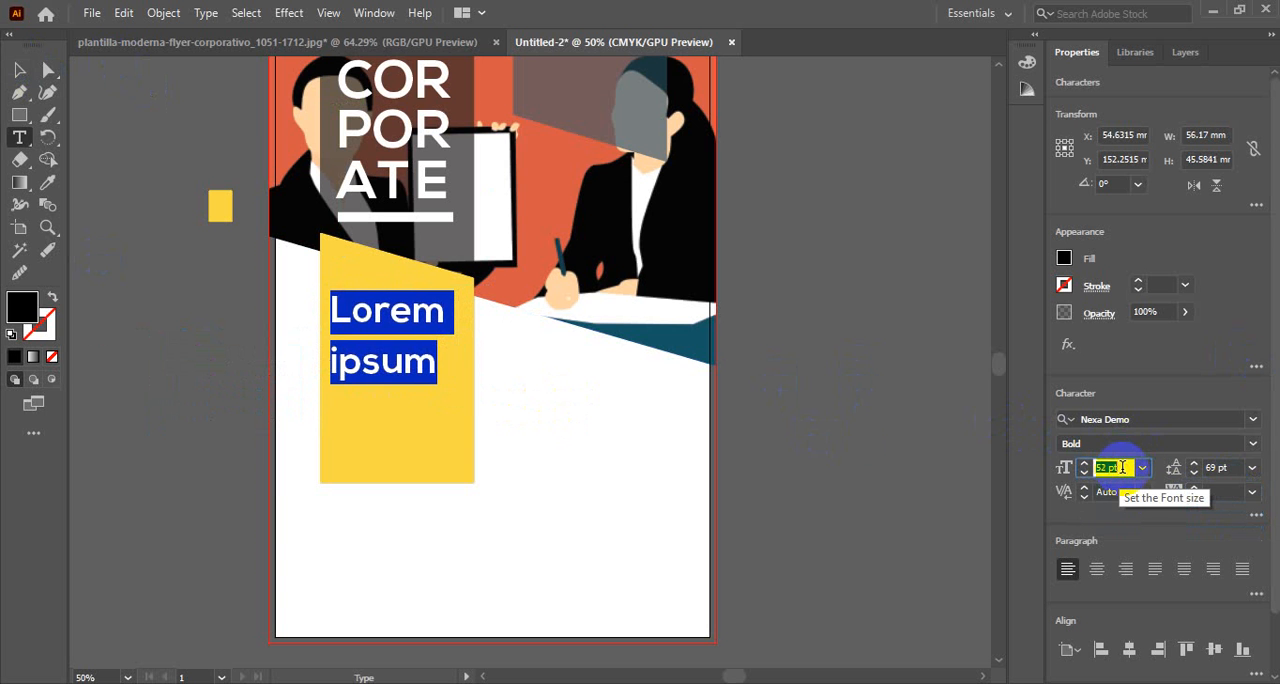
# Capitalize the heading's second word to read Ipsum and finish editing the text
pyautogui.click(339, 364)
pyautogui.press('BackSpace')
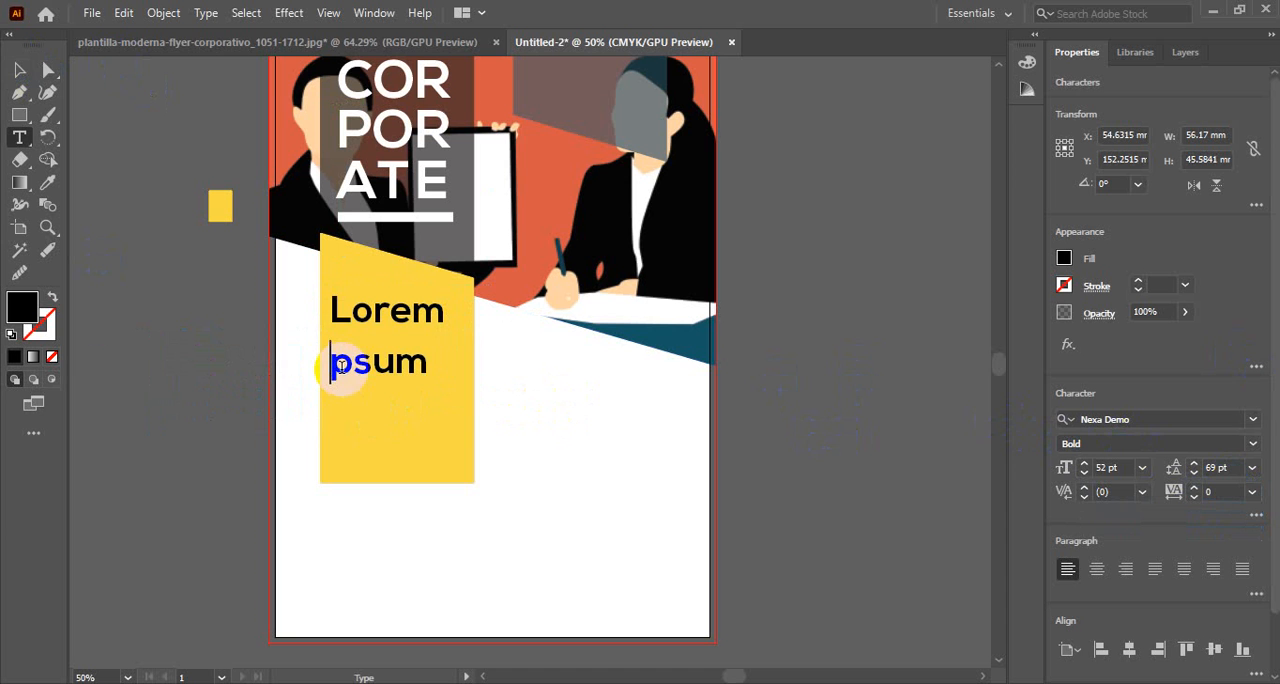
pyautogui.write('I')
pyautogui.click(118, 185)
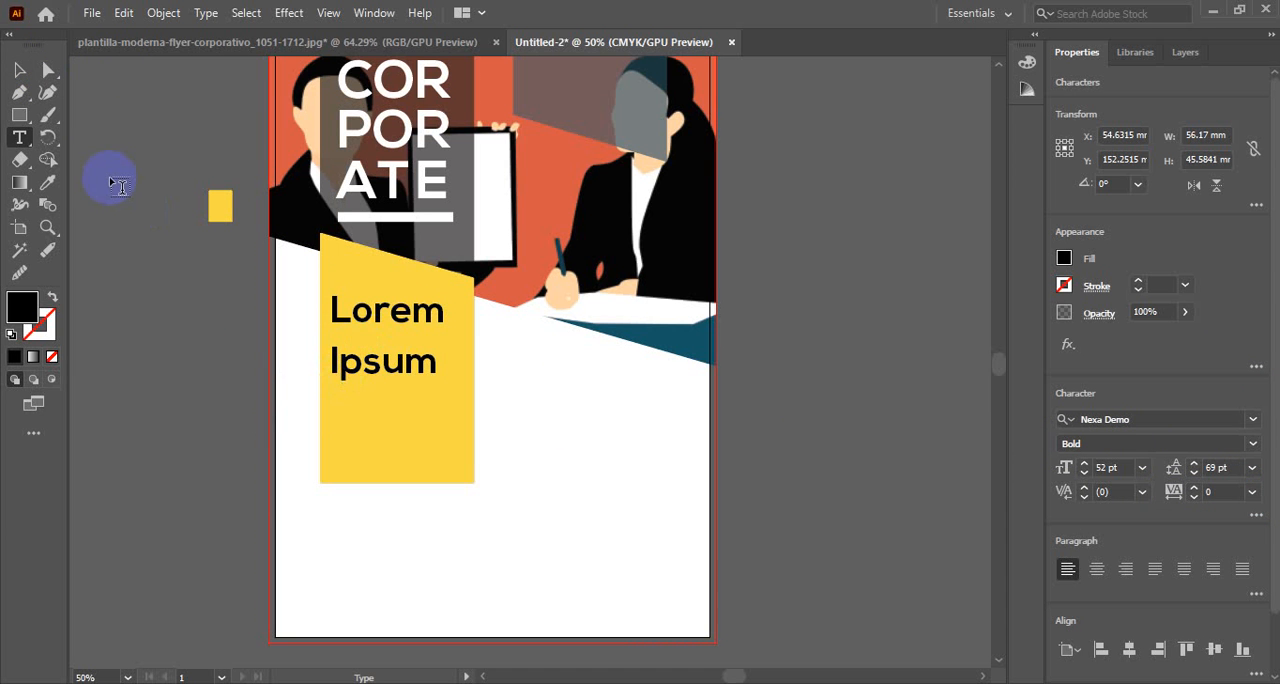
pyautogui.click(19, 69)
pyautogui.click(164, 350)
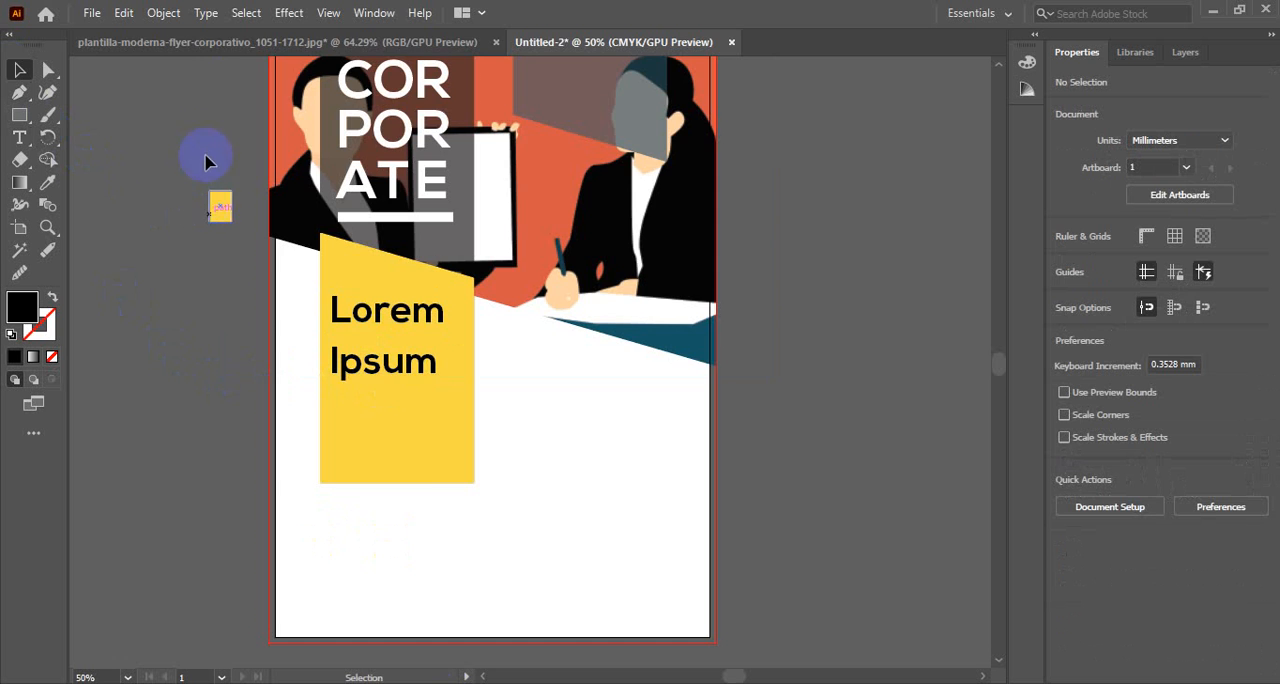
# Check the heading position in the reference flyer, and nudge the Lorem Ipsum heading up on the yellow block
pyautogui.moveTo(205, 162); pyautogui.dragTo(222, 44)
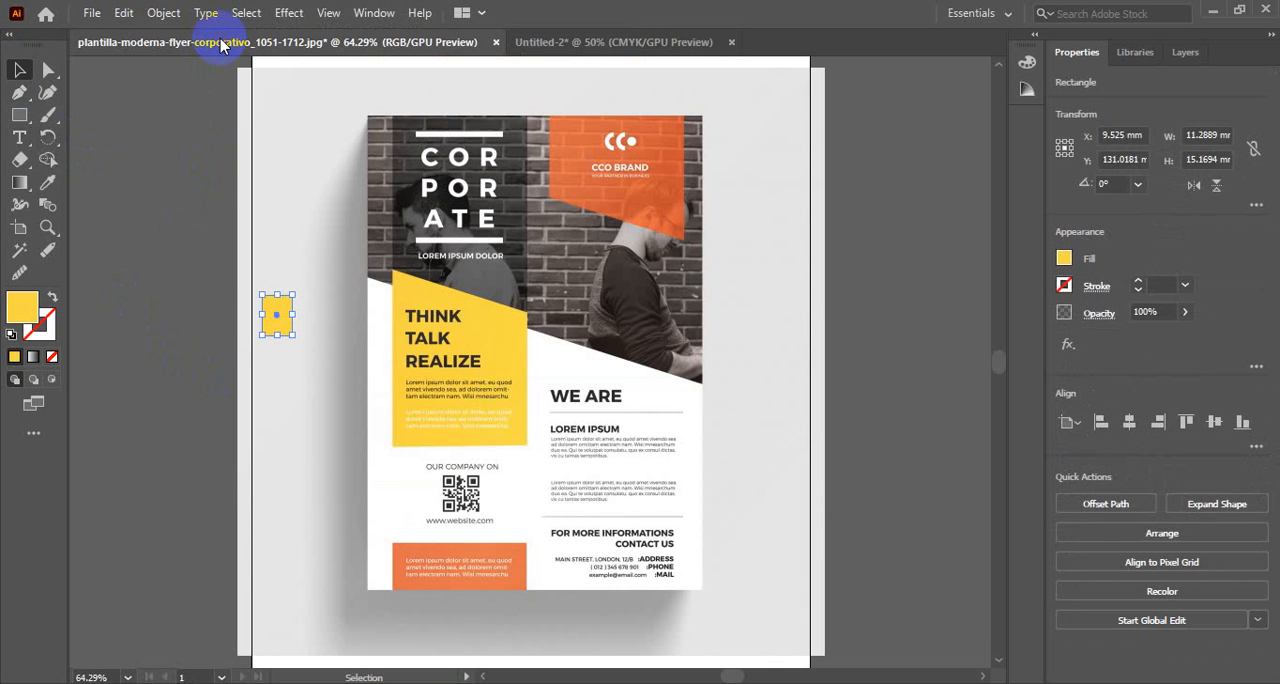
pyautogui.click(622, 41)
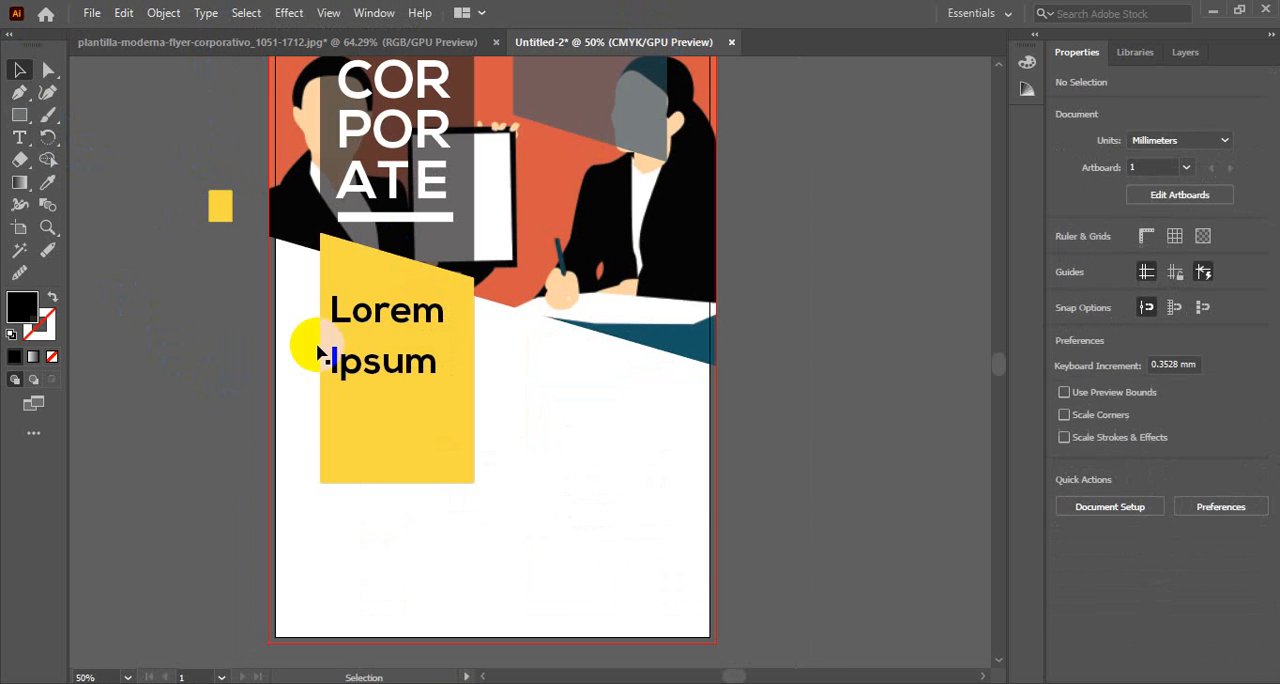
pyautogui.click(388, 318)
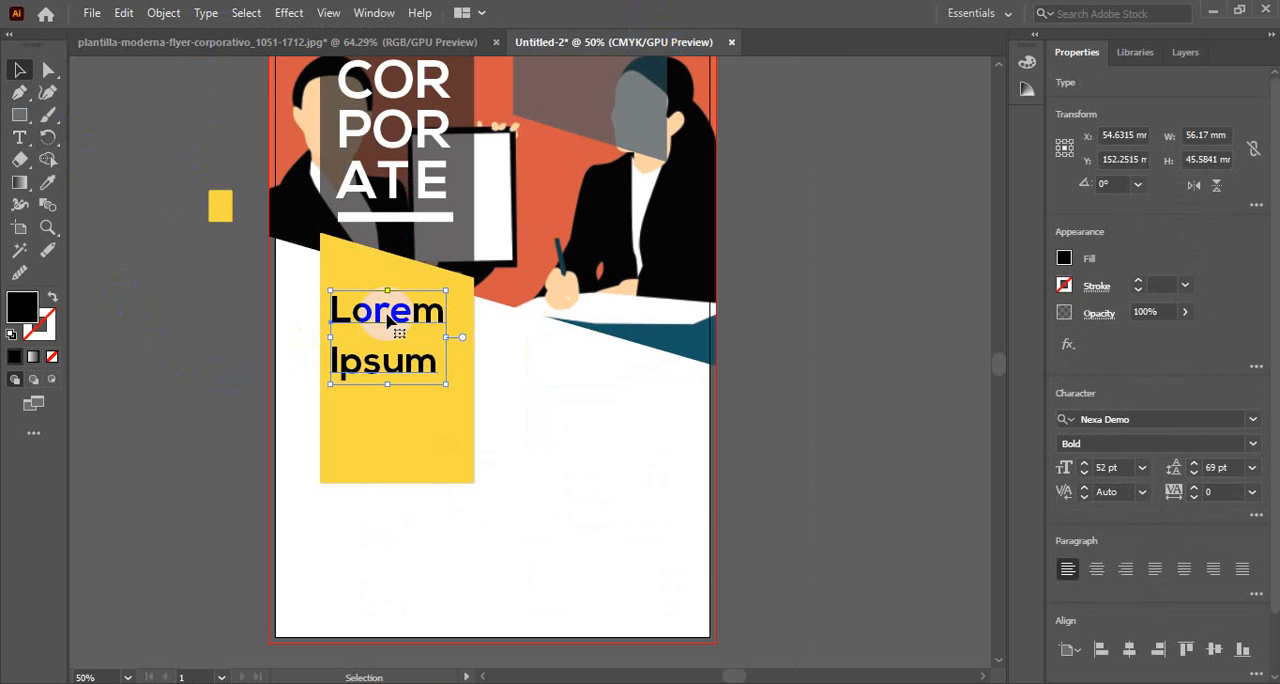
pyautogui.press('Up')
pyautogui.press('Up')
pyautogui.press('Up')
pyautogui.press('Up')
pyautogui.press('Up')
pyautogui.press('Up')
pyautogui.press('Up')
pyautogui.press('Up')
pyautogui.press('Up')
pyautogui.press('Up')
pyautogui.press('Up')
pyautogui.press('Up')
pyautogui.press('Up')
pyautogui.press('Up')
pyautogui.press('Up')
pyautogui.press('Up')
pyautogui.press('Up')
pyautogui.press('Up')
pyautogui.press('Up')
pyautogui.press('Up')
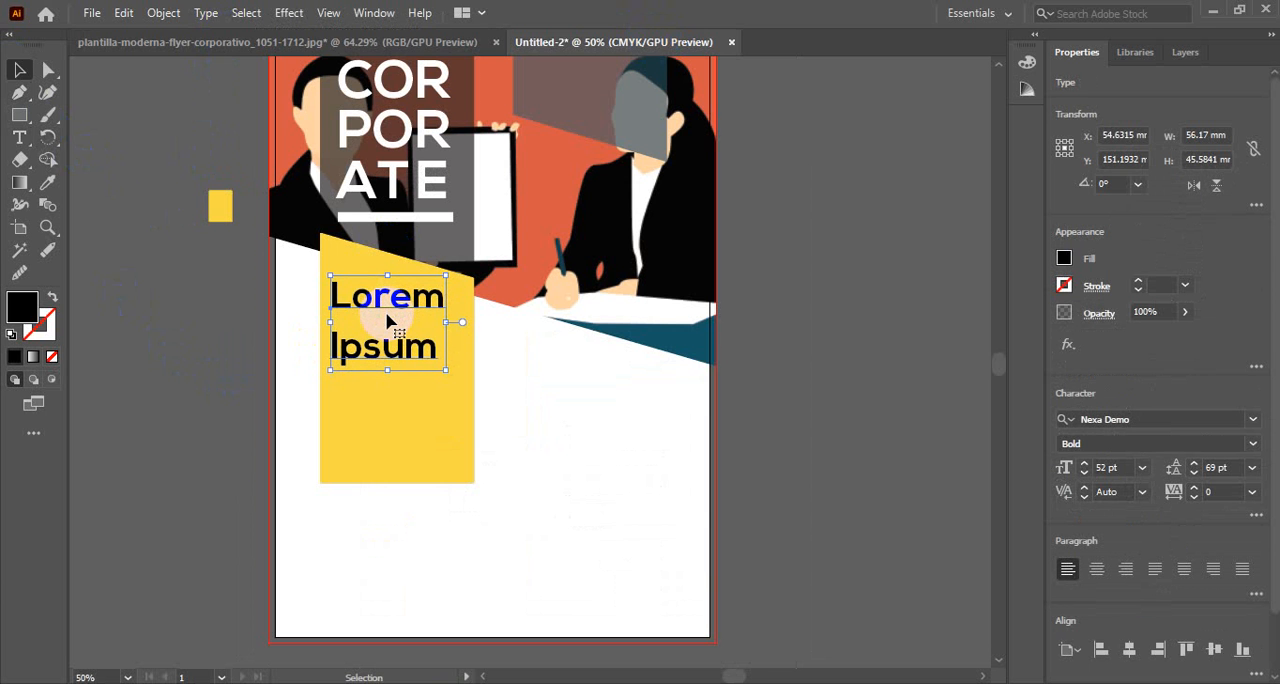
pyautogui.click(184, 360)
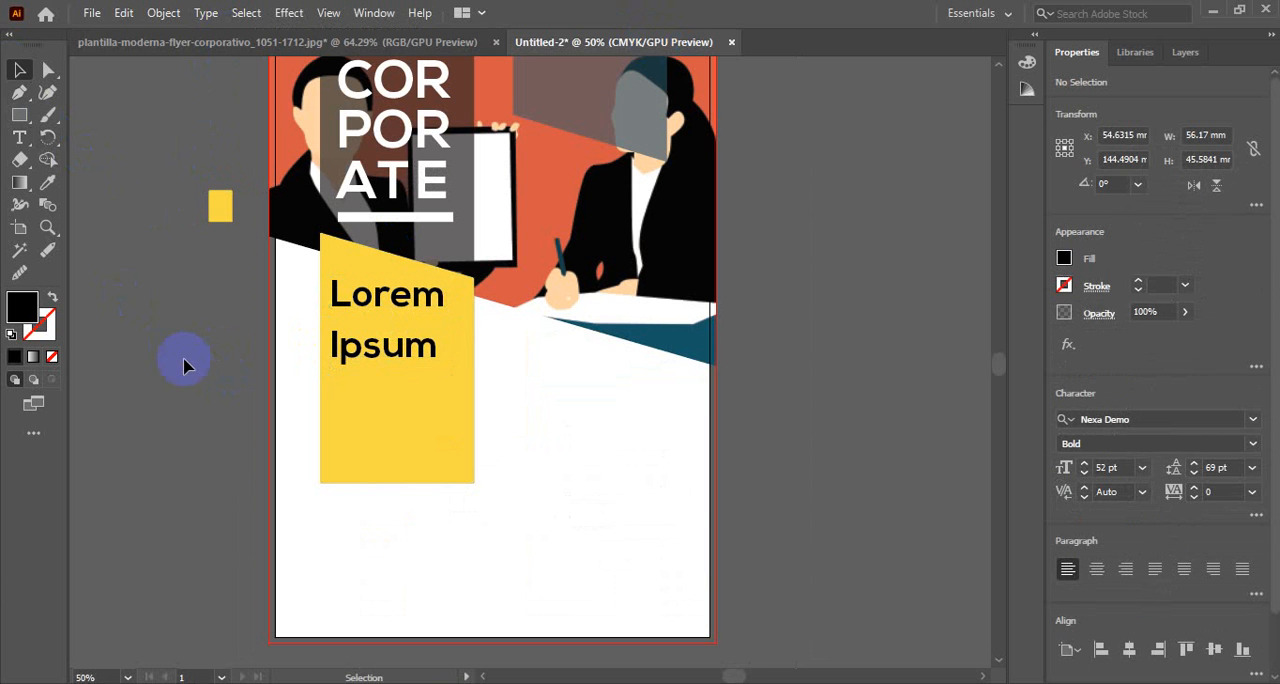
# Create an area text frame about 62 by 22 mm below the heading and set its placeholder text to 12 pt
pyautogui.click(20, 138)
pyautogui.moveTo(335, 380); pyautogui.dragTo(464, 421)
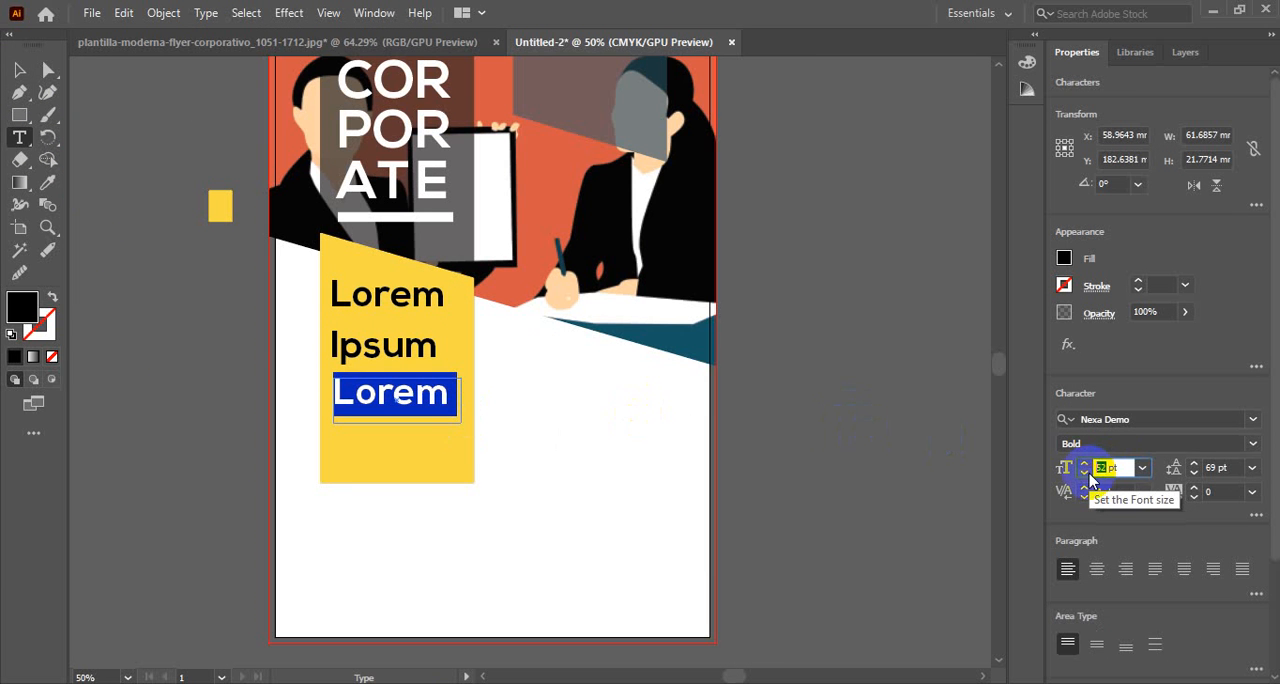
pyautogui.press('Return')
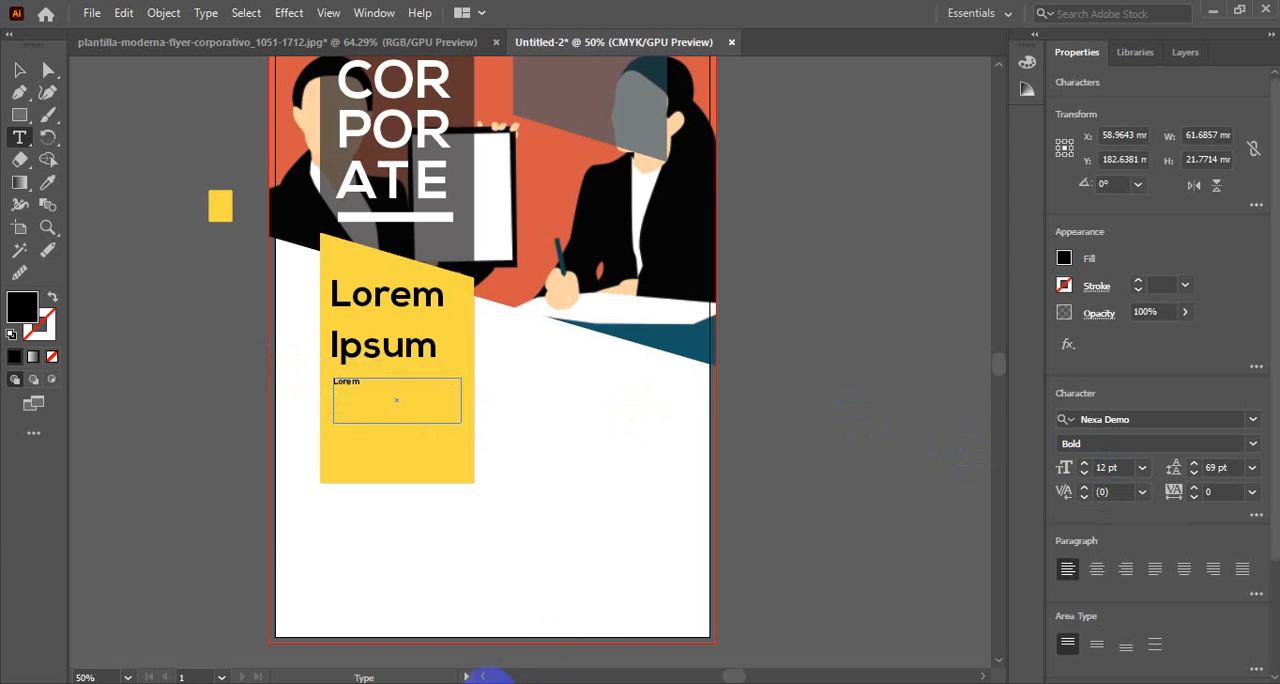
# Switch to Chrome, search for lorem ipsum, open lipsum.com and copy the opening text that describes Lorem Ipsum
pyautogui.click(472, 682)
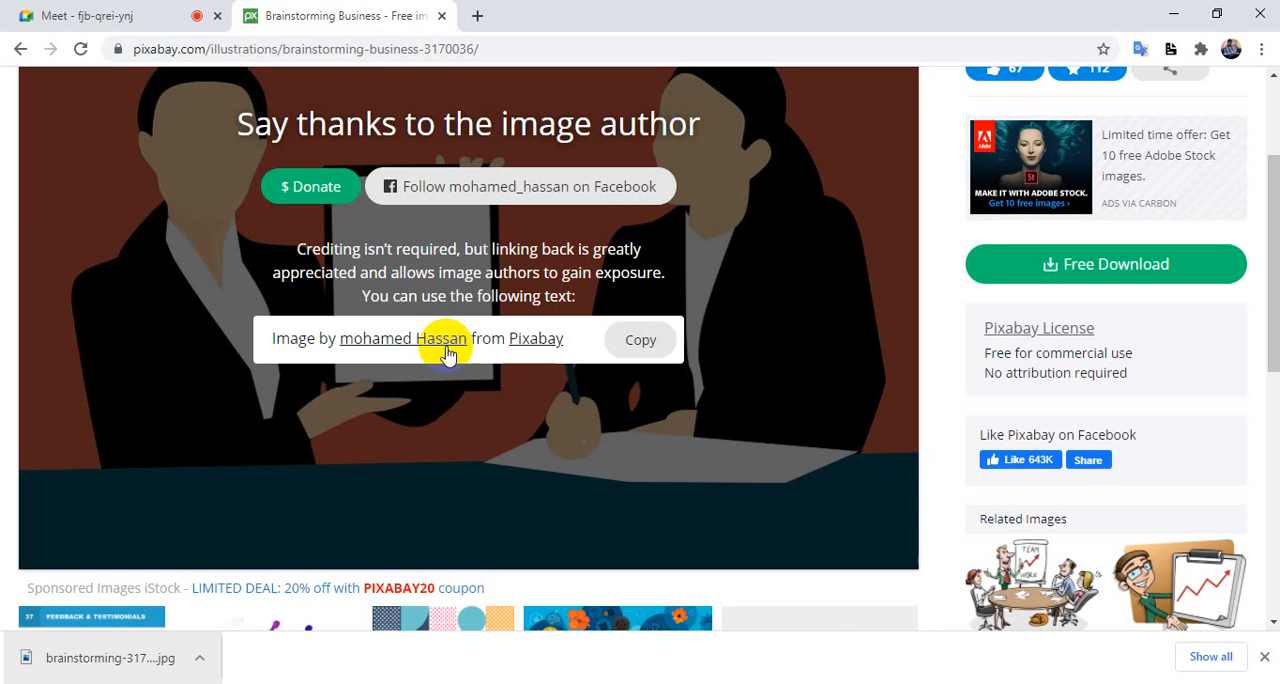
pyautogui.click(497, 50)
pyautogui.write('lo')
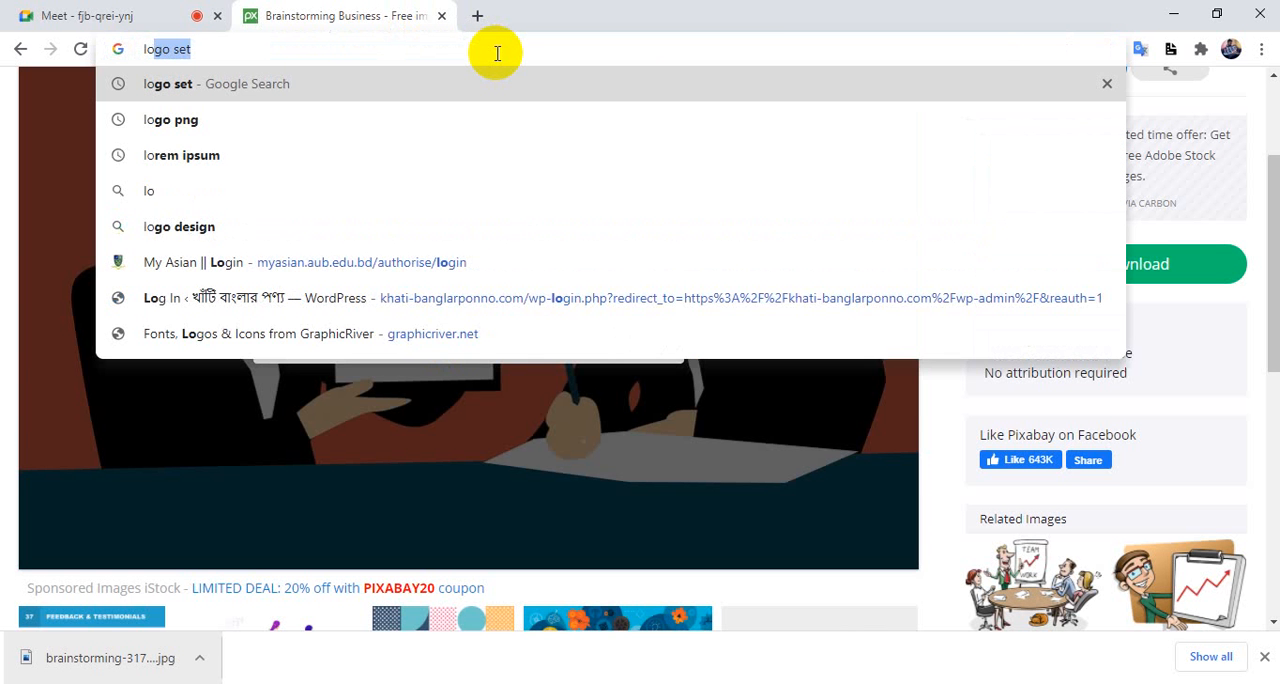
pyautogui.write('r')
pyautogui.press('Return')
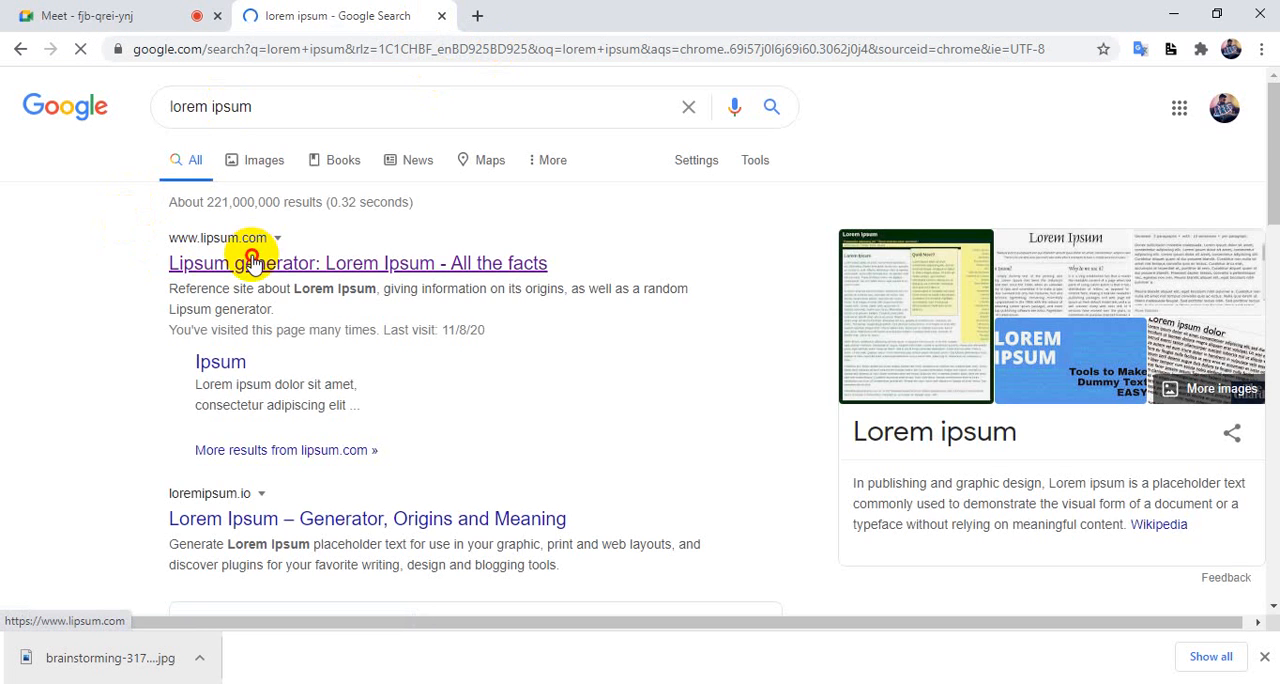
pyautogui.click(252, 262)
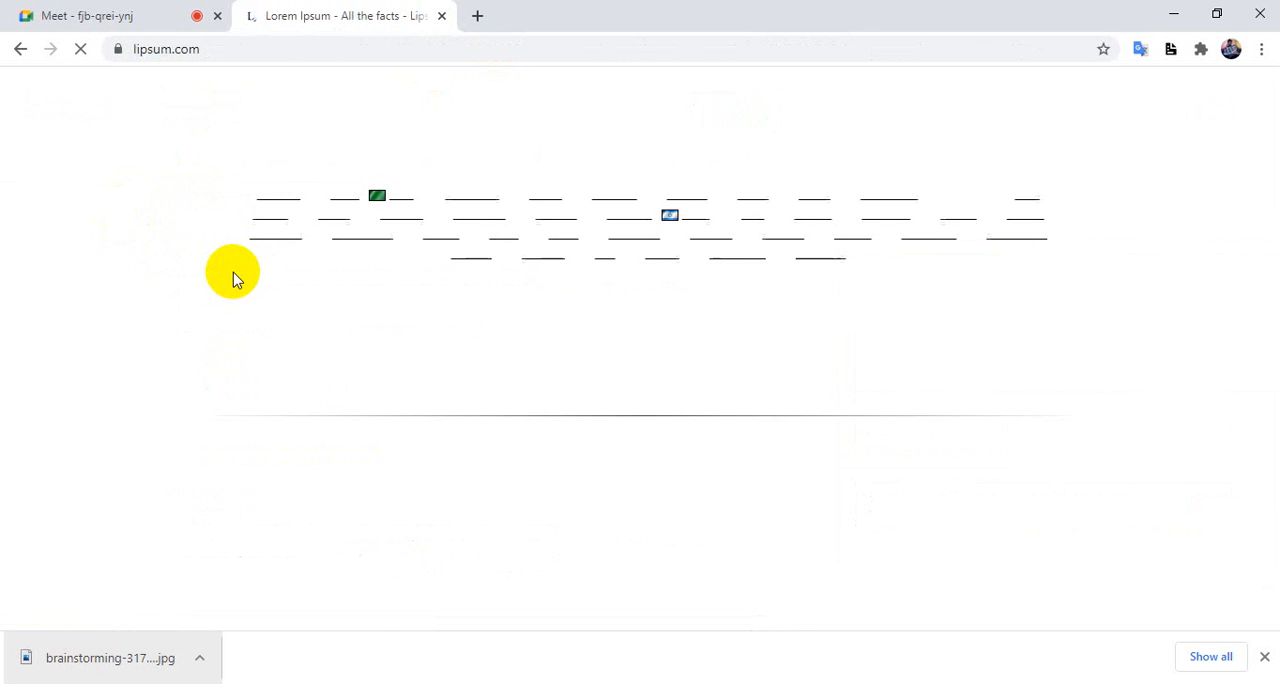
pyautogui.moveTo(210, 471); pyautogui.dragTo(366, 490)
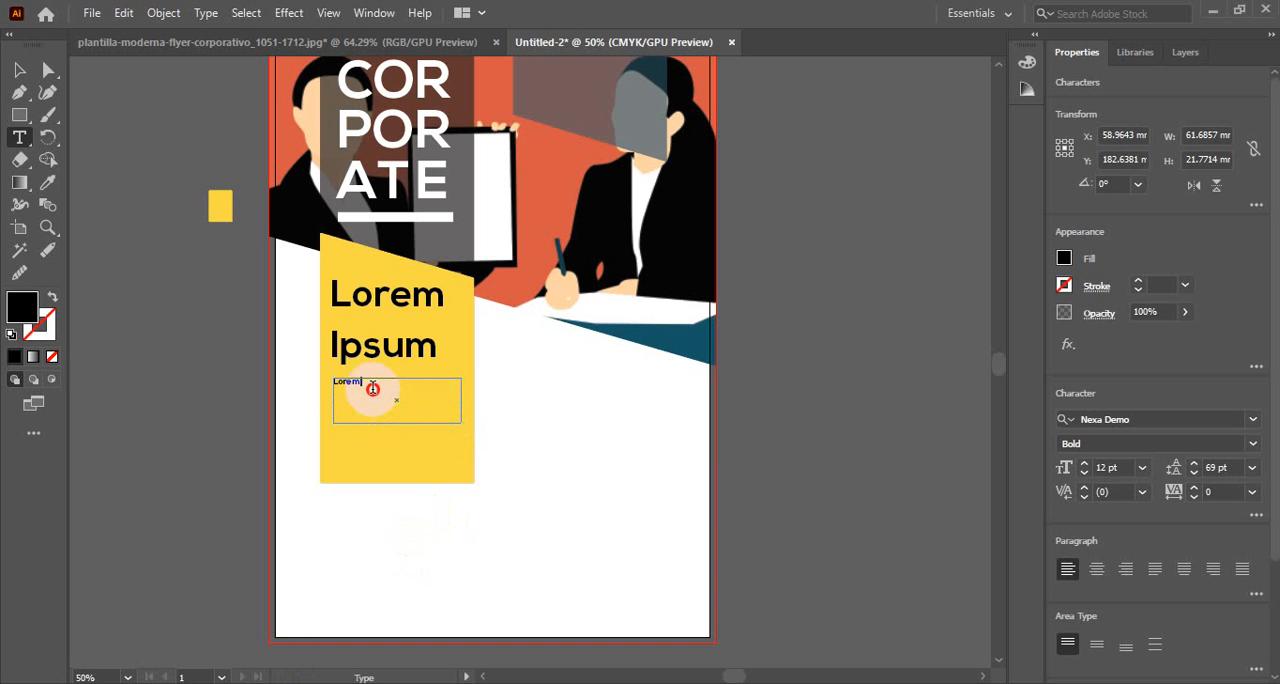
# Paste the copied passage into the text frame below the heading and set its leading to 17 pt
pyautogui.hotkey('ctrl', 'v')
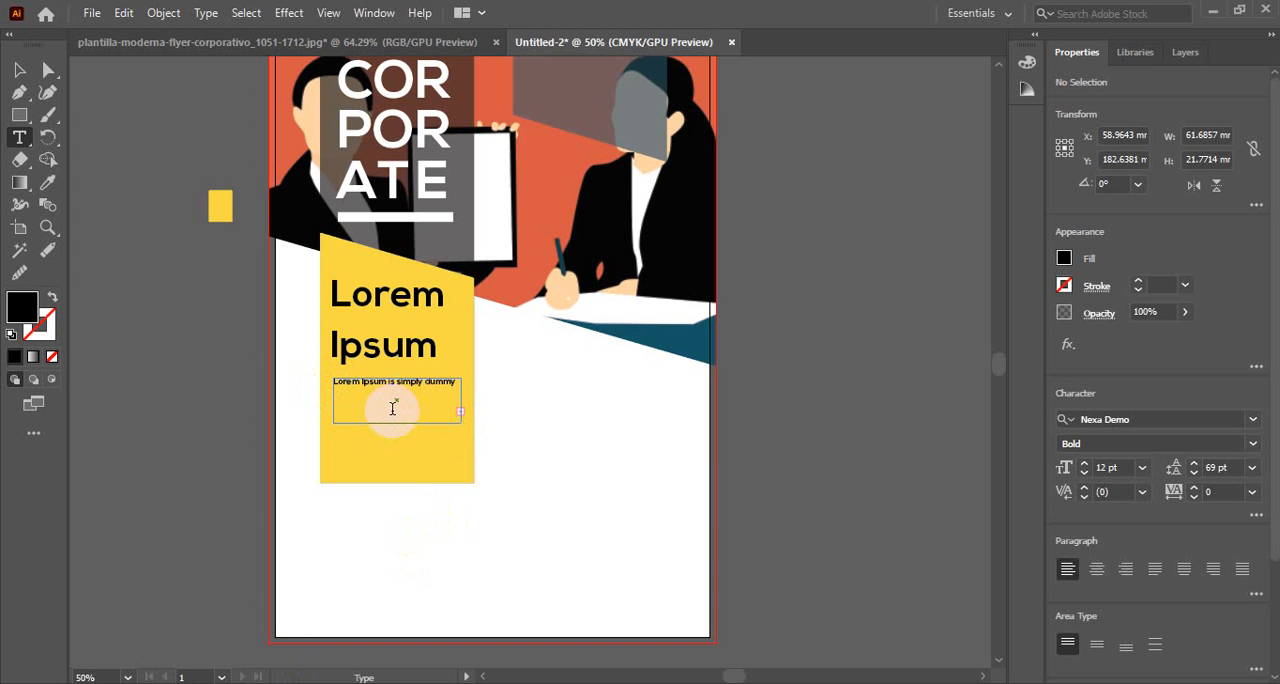
pyautogui.tripleClick(396, 418)
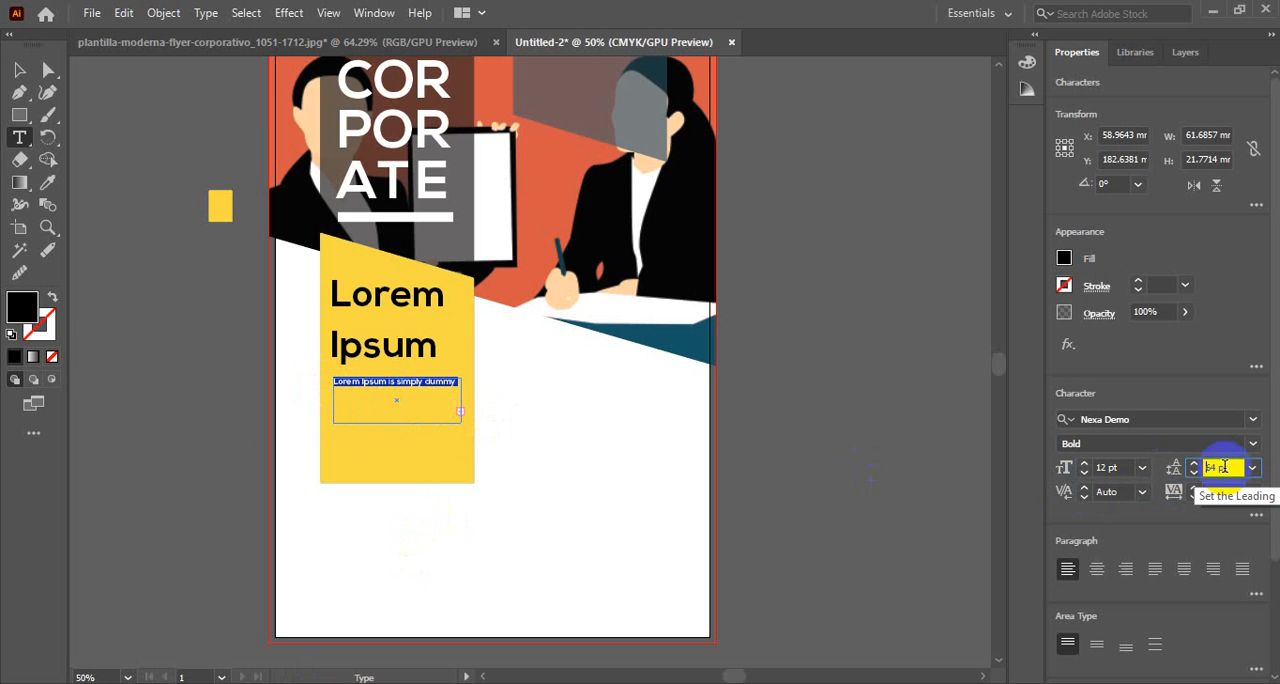
pyautogui.scroll(-19, 1224, 467)
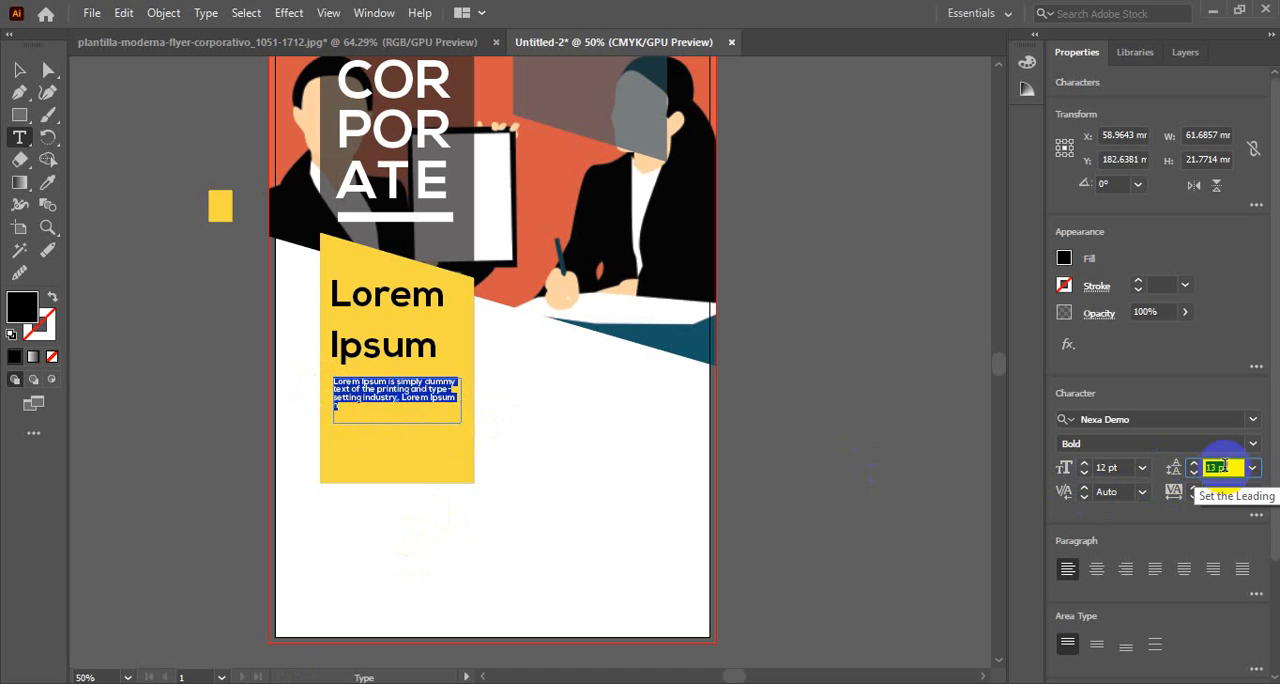
pyautogui.scroll(3, 1224, 467)
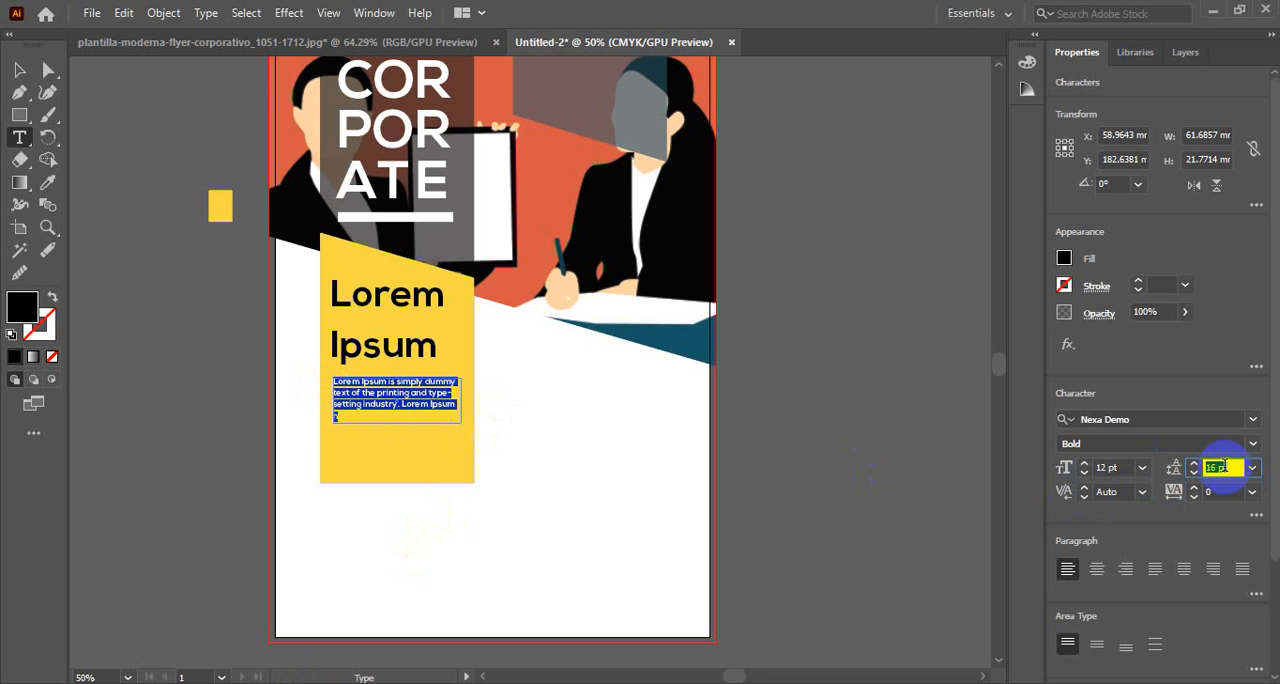
pyautogui.scroll(1, 1224, 467)
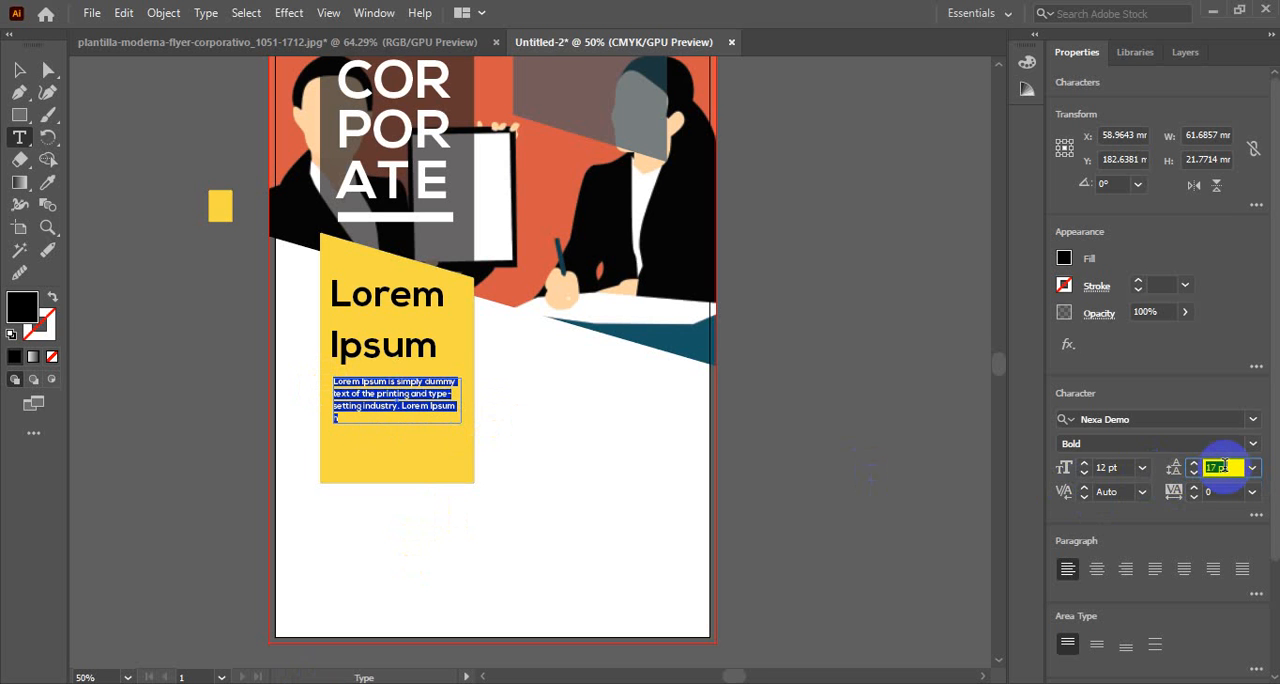
pyautogui.click(20, 70)
pyautogui.click(143, 394)
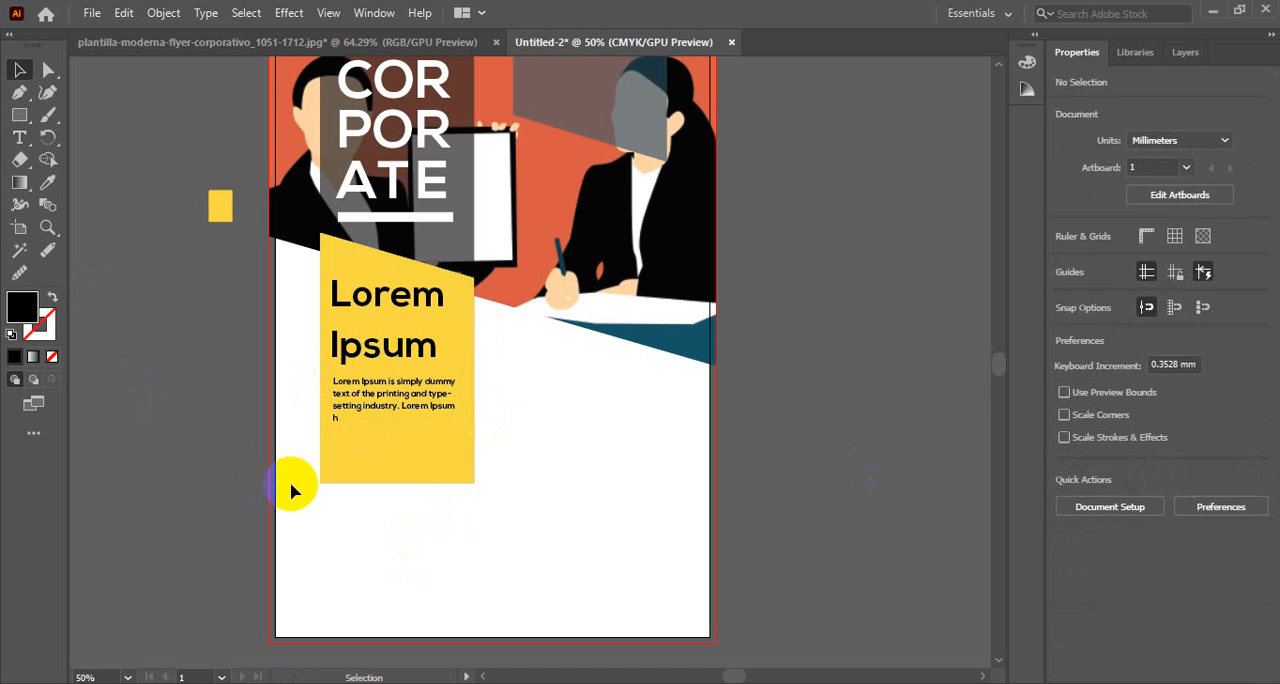
# Widen the paragraph's text frame to about 65 mm so the passage fits on three lines
pyautogui.click(414, 404)
pyautogui.moveTo(466, 400); pyautogui.dragTo(470, 402)
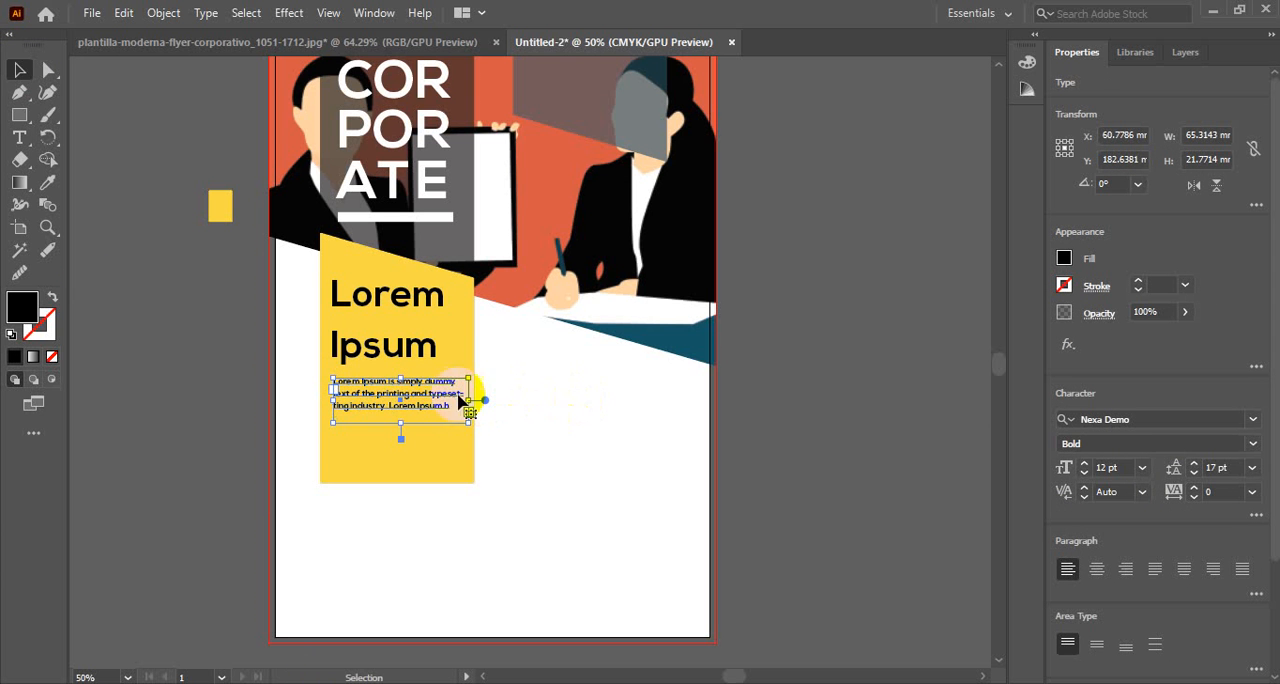
pyautogui.click(763, 432)
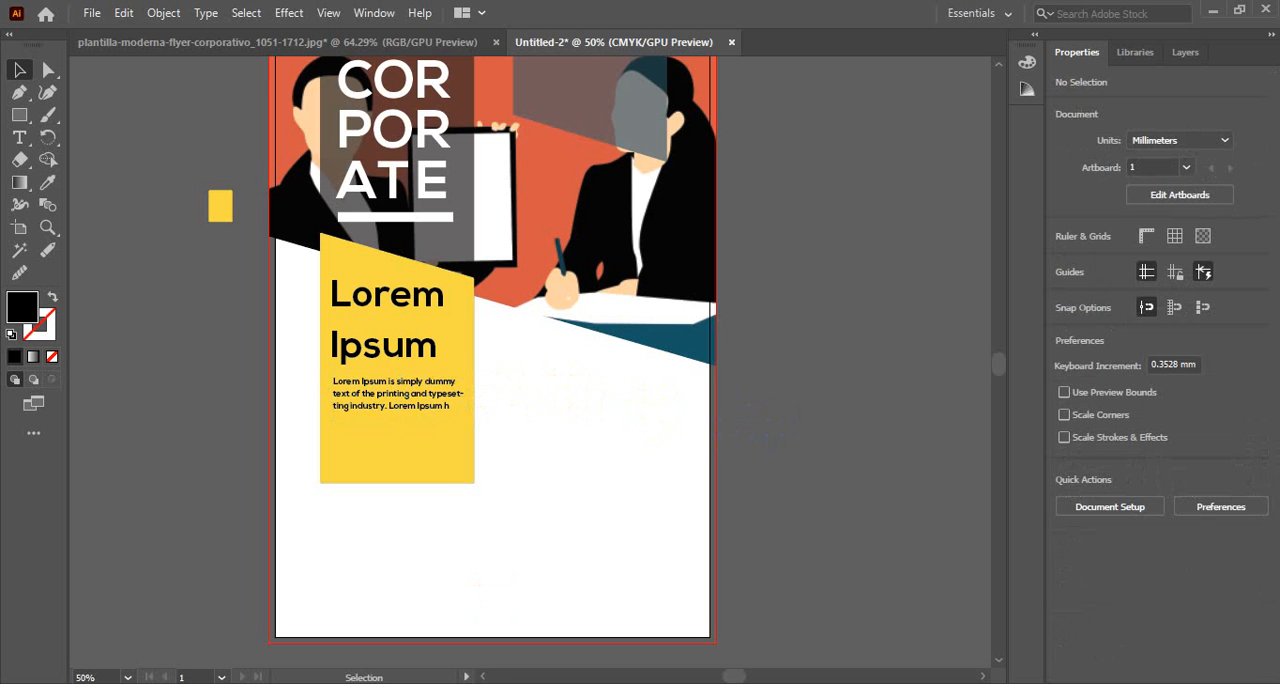
# Compare the yellow block with the reference flyer, and shift the small paragraph slightly down from the heading
pyautogui.click(234, 48)
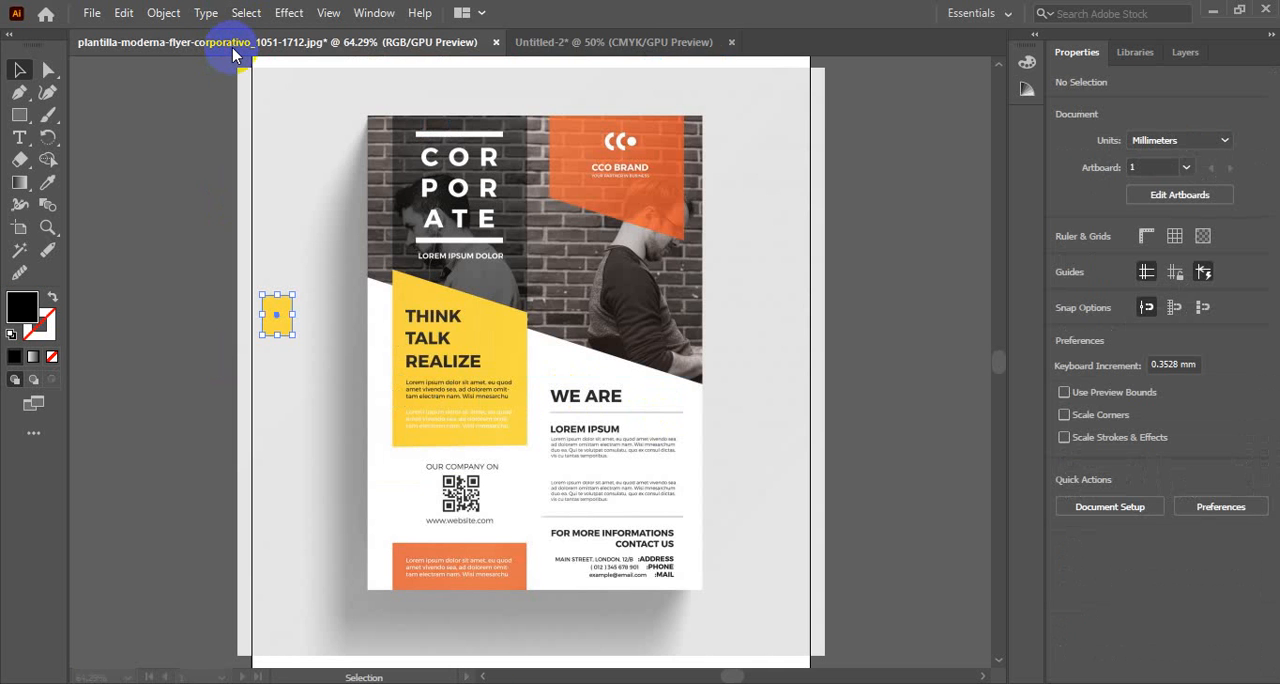
pyautogui.click(571, 41)
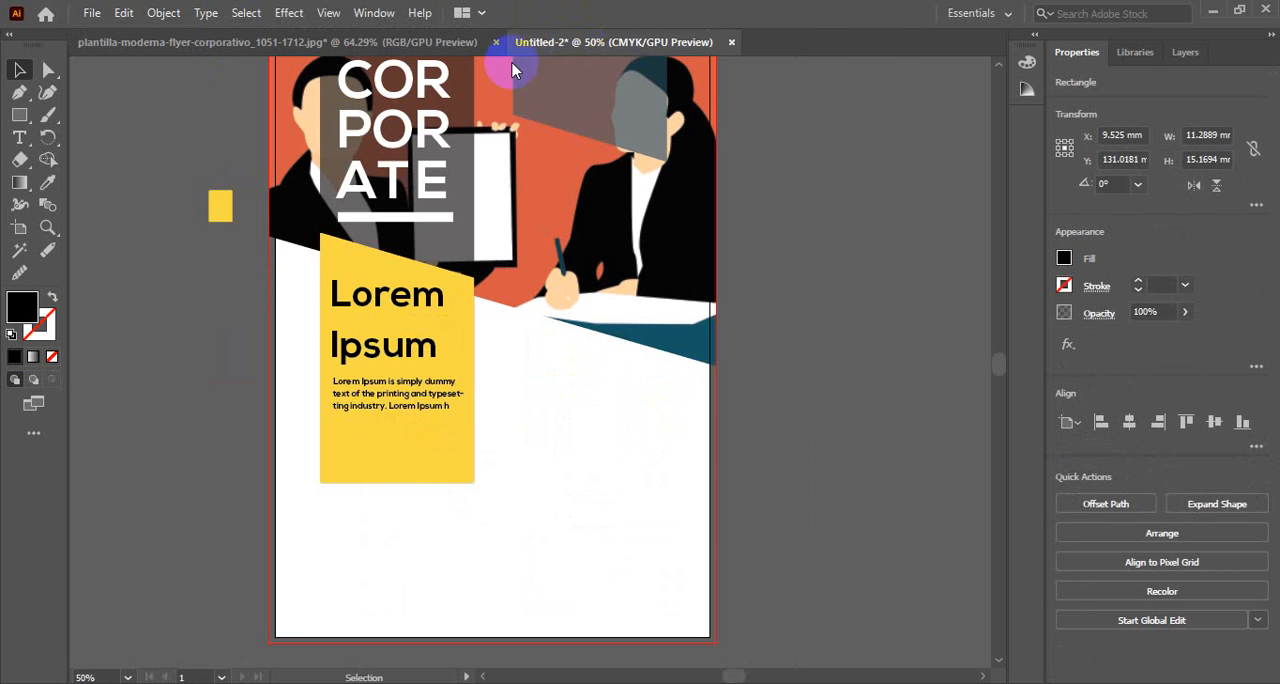
pyautogui.scroll(3, 466, 471)
pyautogui.scroll(-2, 416, 460)
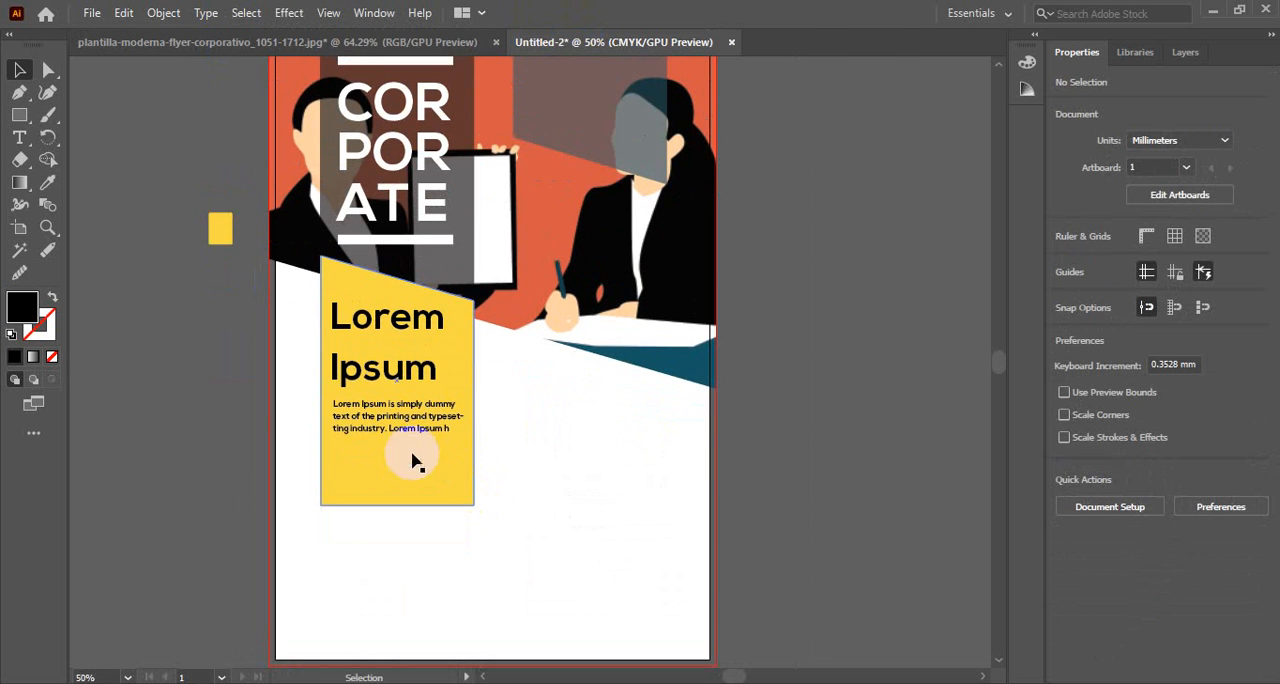
pyautogui.click(395, 410)
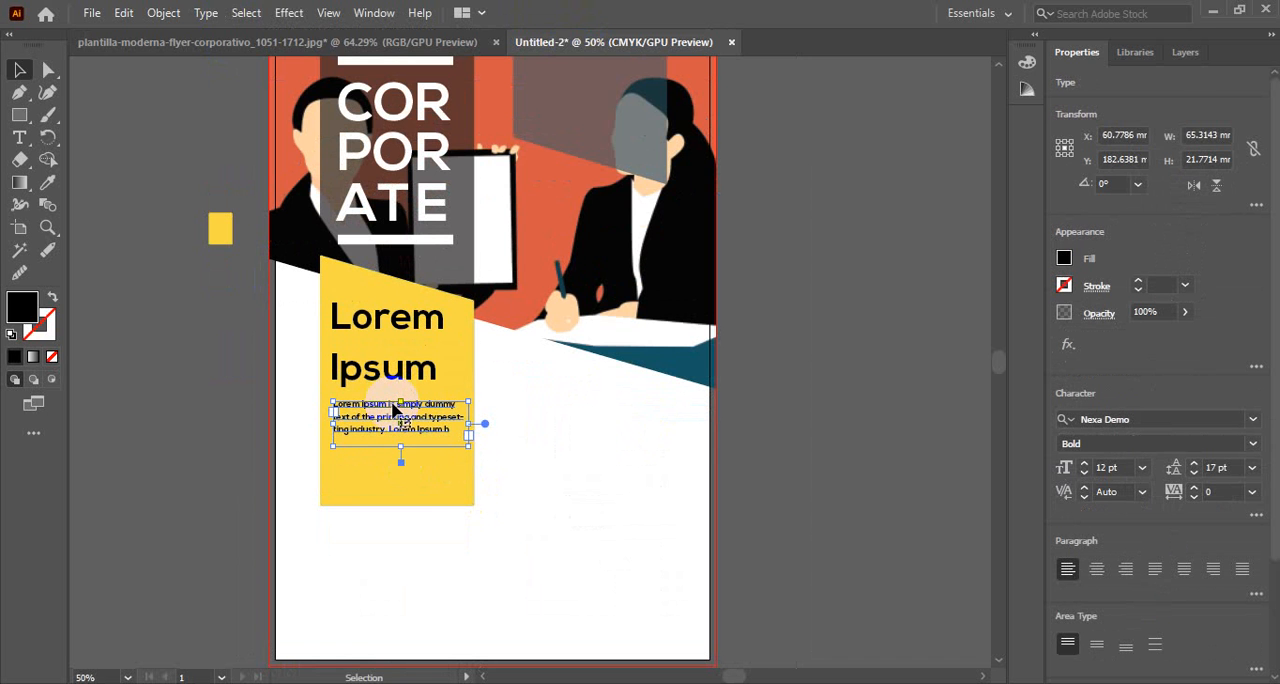
pyautogui.hotkey('shift', 'Down')
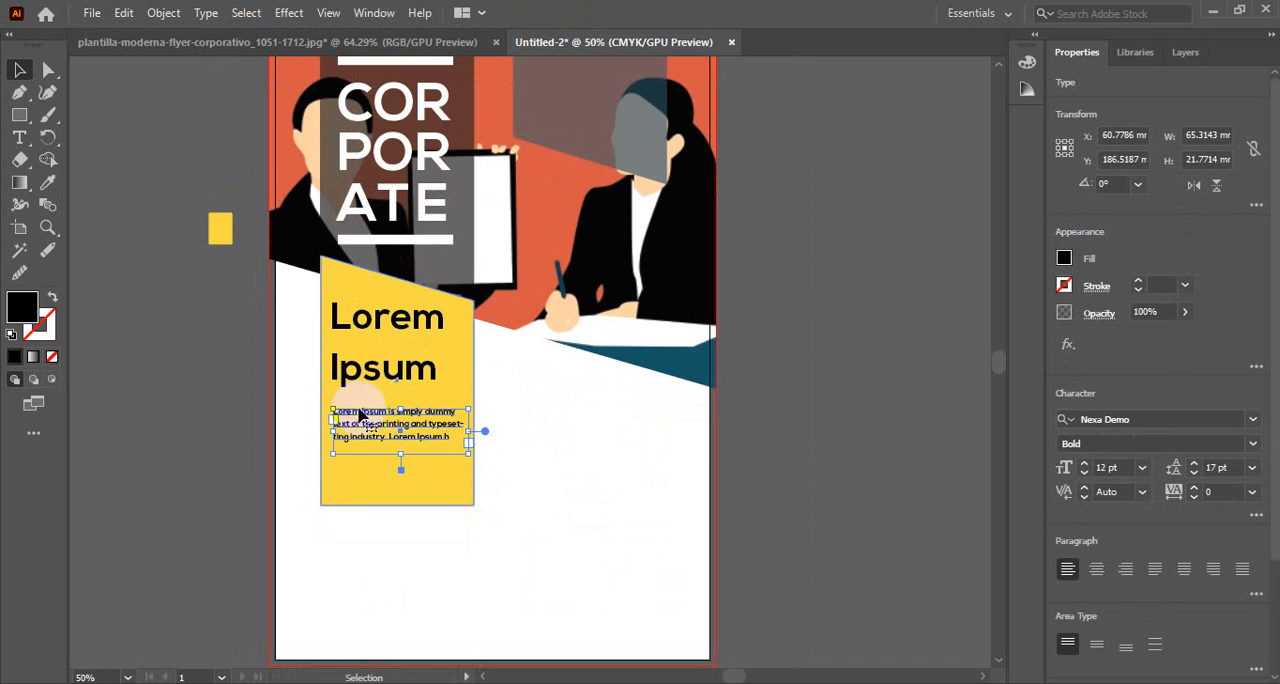
# Move the Lorem Ipsum heading slightly down and set its leading to 54 pt
pyautogui.click(390, 385)
pyautogui.moveTo(390, 385); pyautogui.dragTo(390, 388)
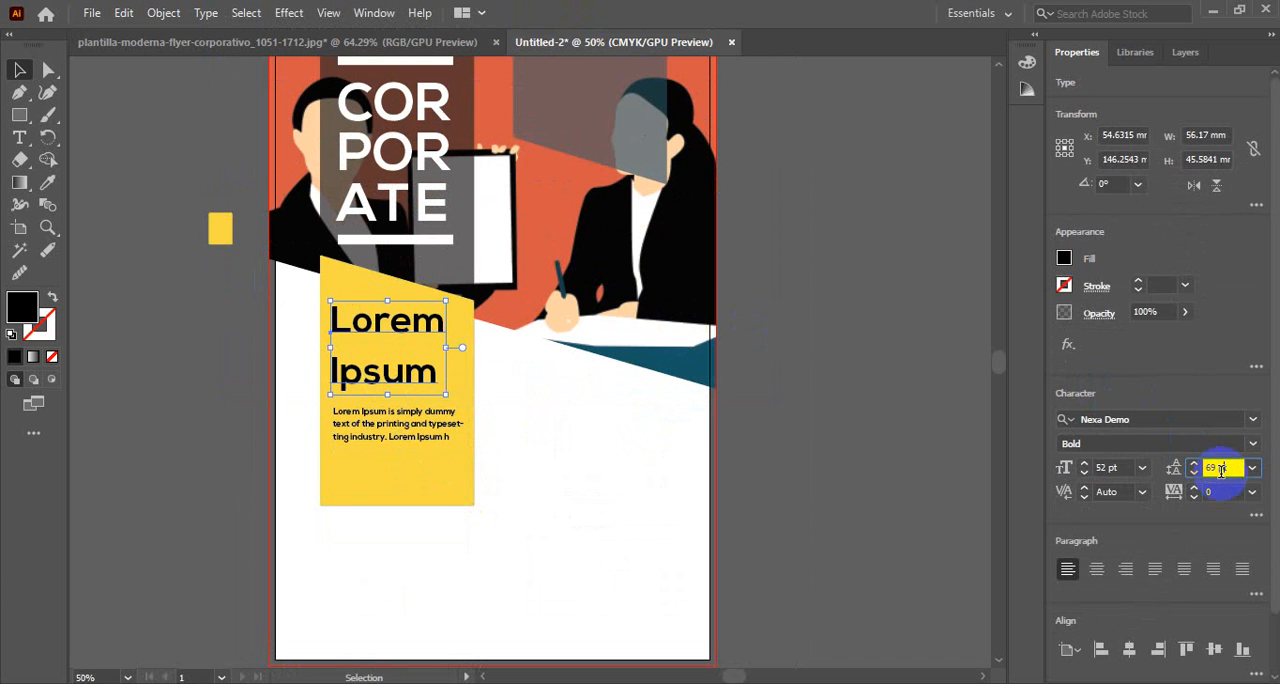
pyautogui.scroll(-11, 1220, 469)
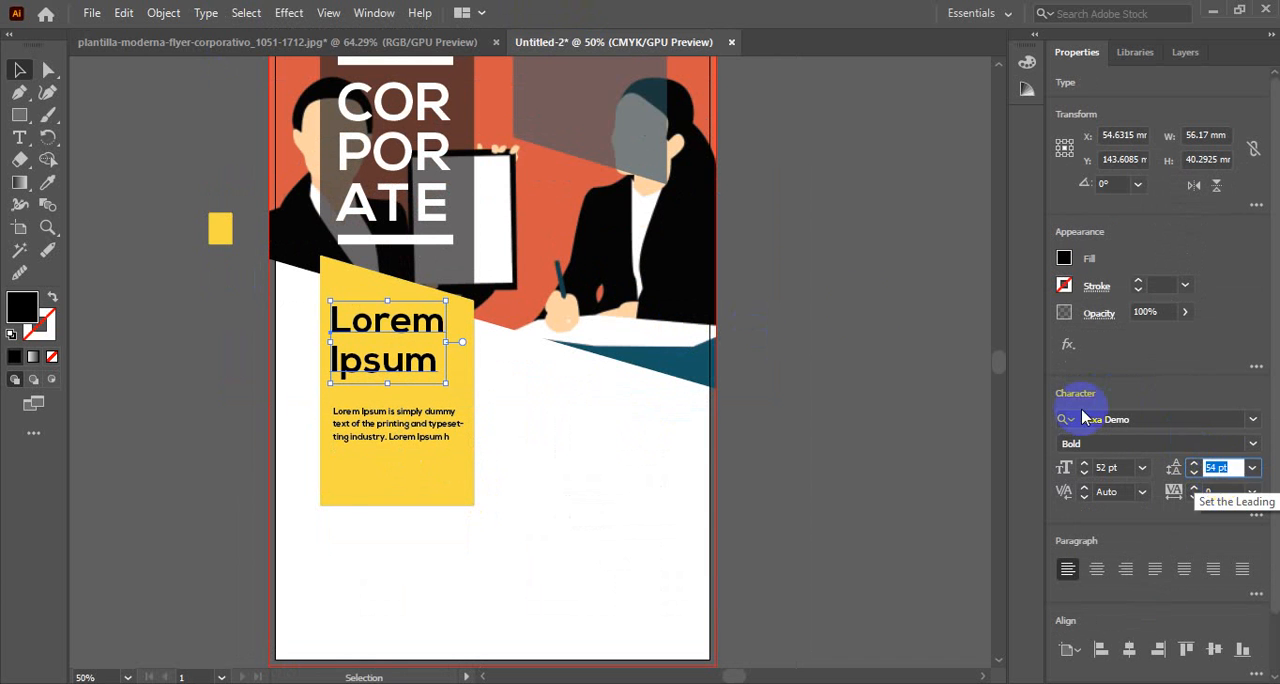
pyautogui.click(860, 313)
# Move the small paragraph up so it sits directly beneath the heading
pyautogui.click(398, 422)
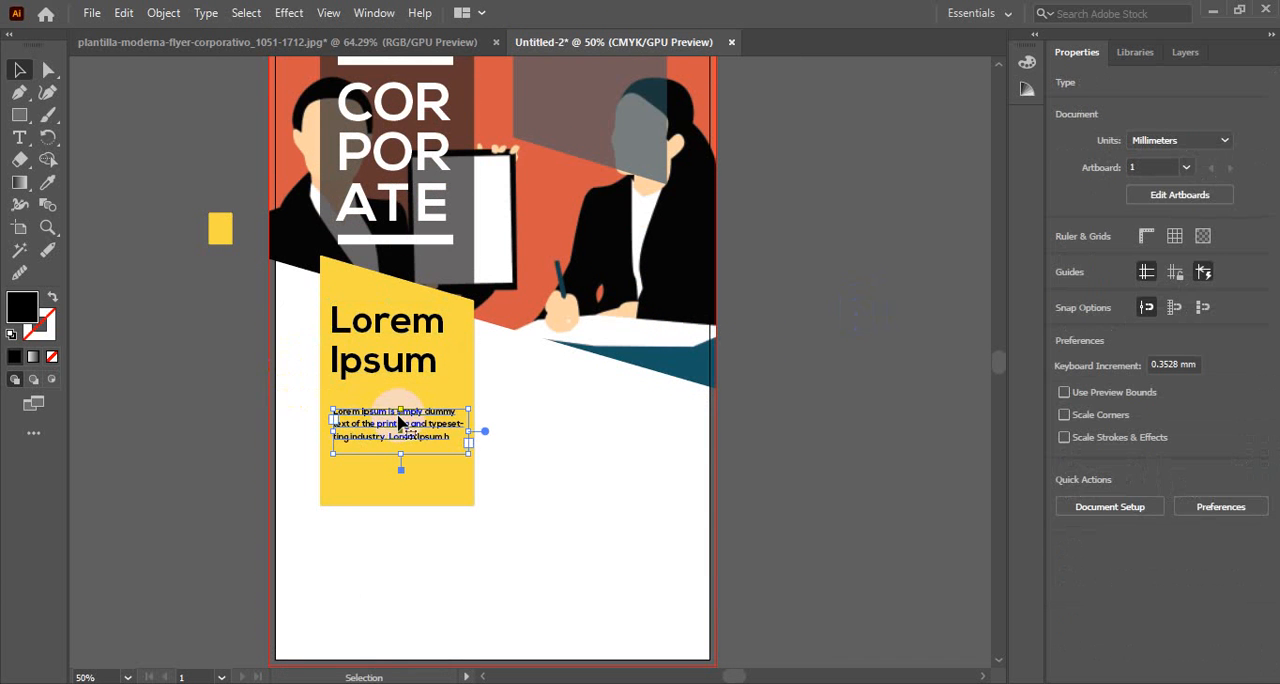
pyautogui.hotkey('shift', 'Up')
pyautogui.hotkey('shift', 'Up')
pyautogui.hotkey('shift', 'Up')
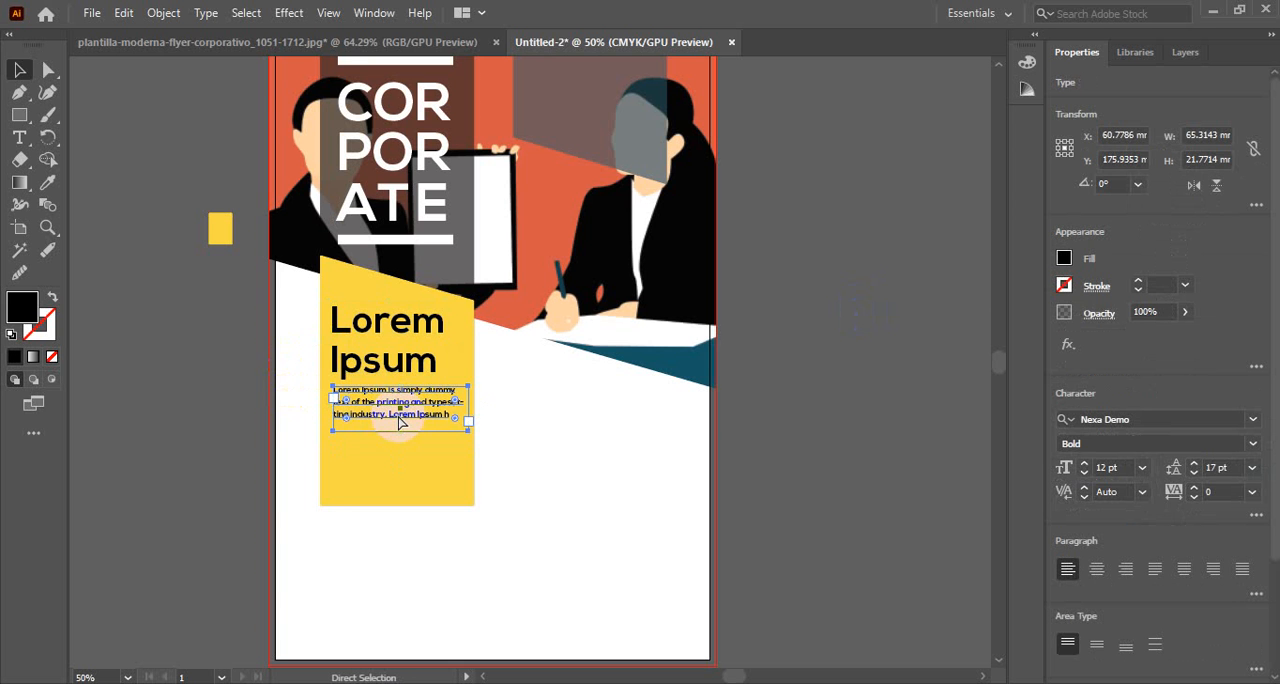
# Duplicate the paragraph straight down within the yellow block and color the copy white by sampling the page background
pyautogui.moveTo(398, 418); pyautogui.dragTo(507, 465)
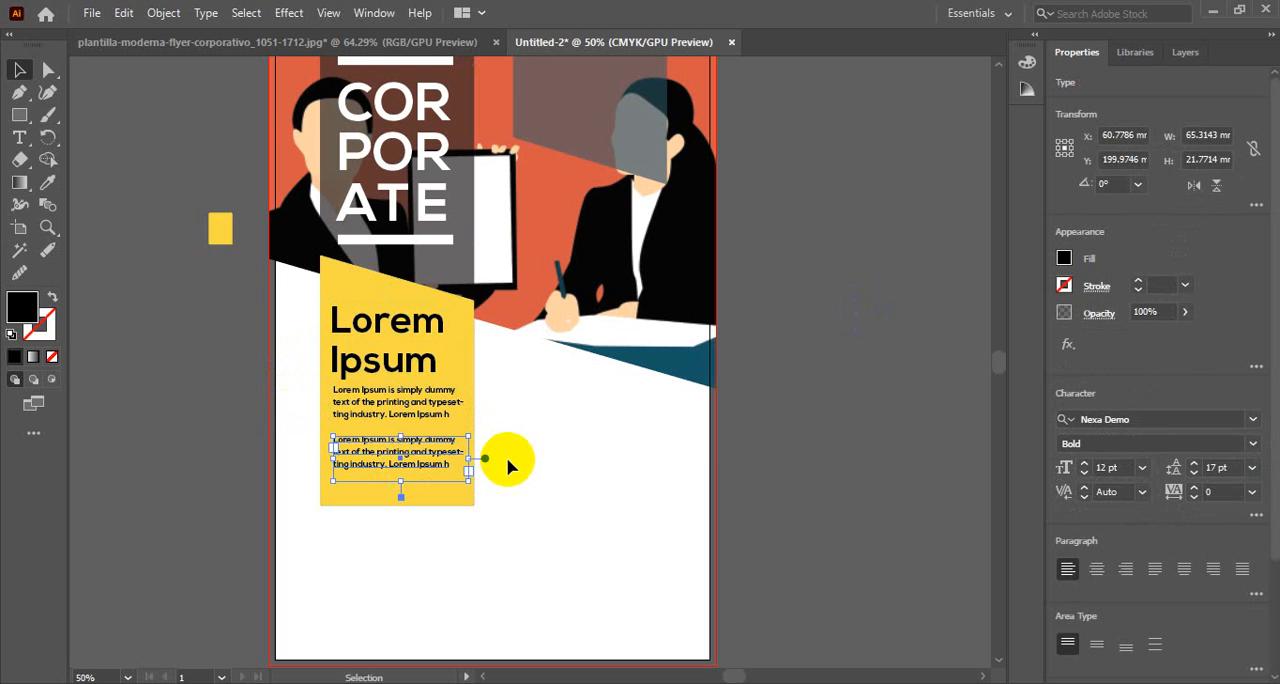
pyautogui.press('i')
pyautogui.click(571, 457)
pyautogui.click(19, 69)
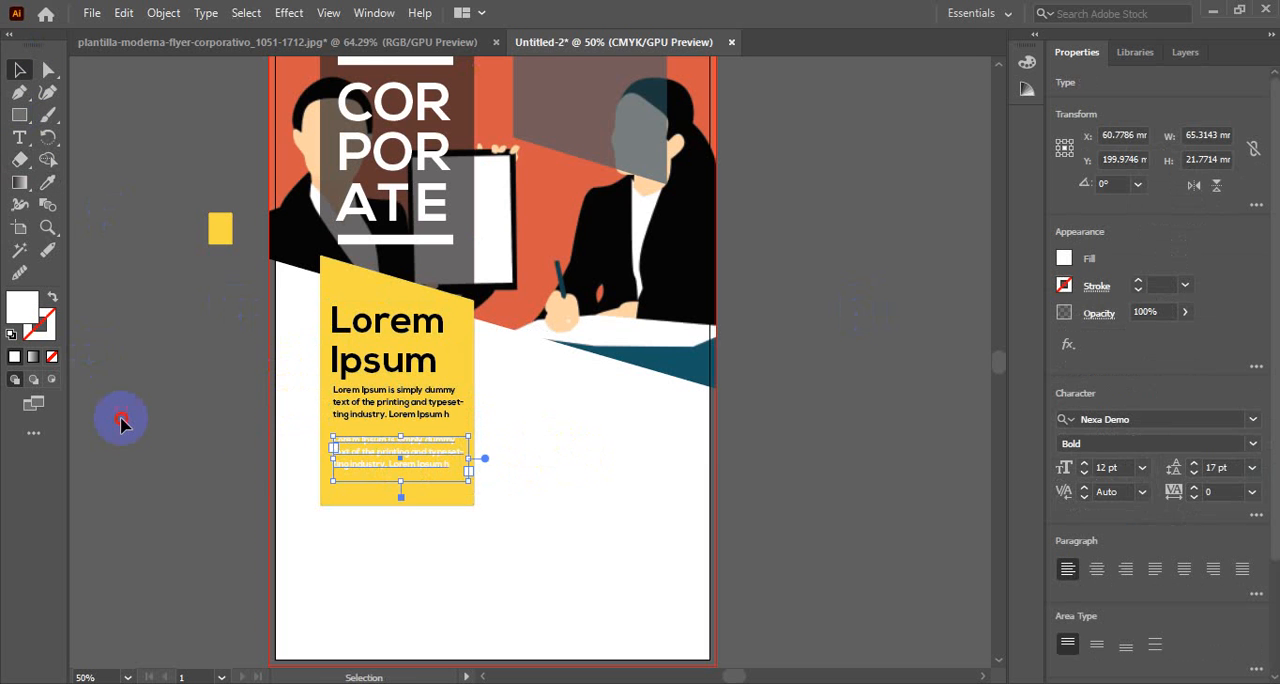
pyautogui.click(120, 424)
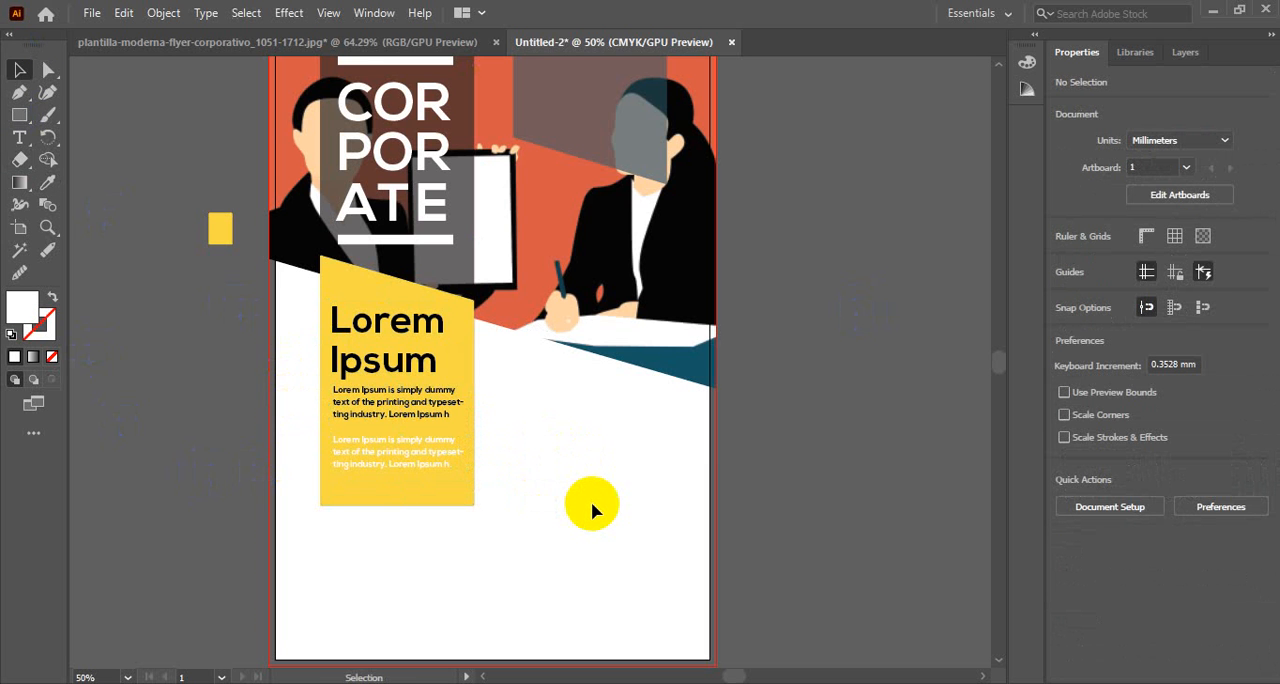
# Compare the upper part of the flyer with the reference design
pyautogui.scroll(3, 606, 475)
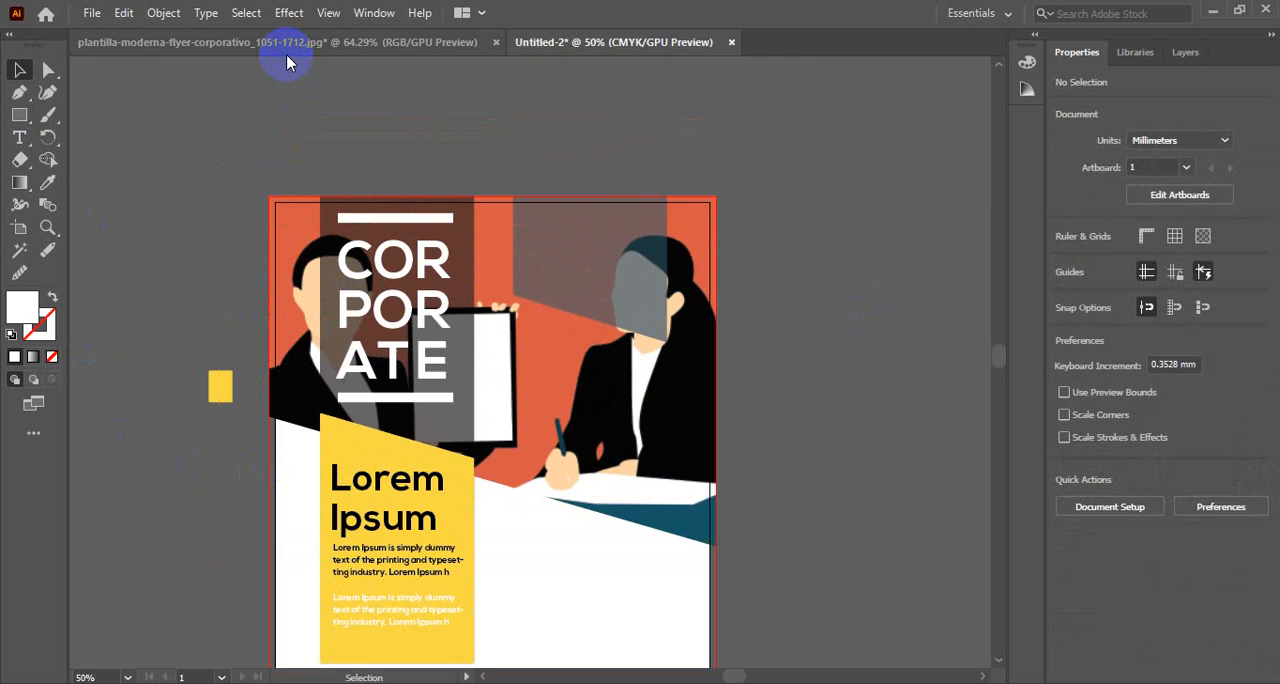
pyautogui.click(285, 48)
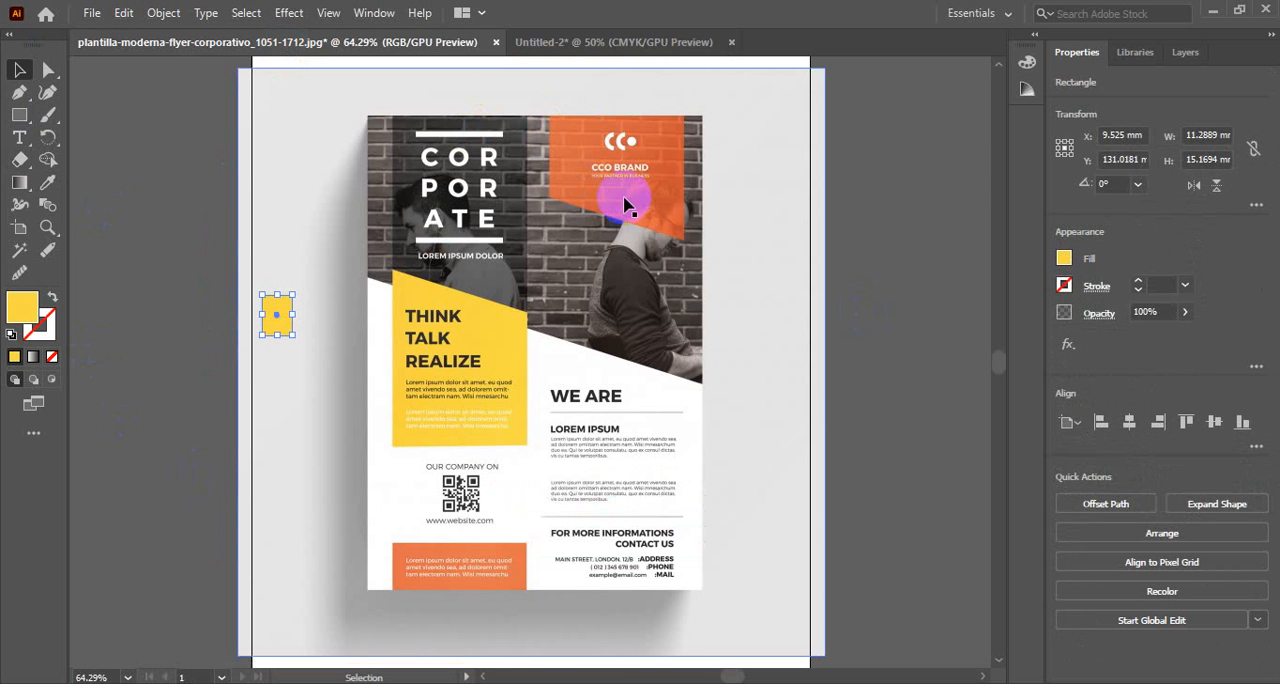
pyautogui.click(610, 44)
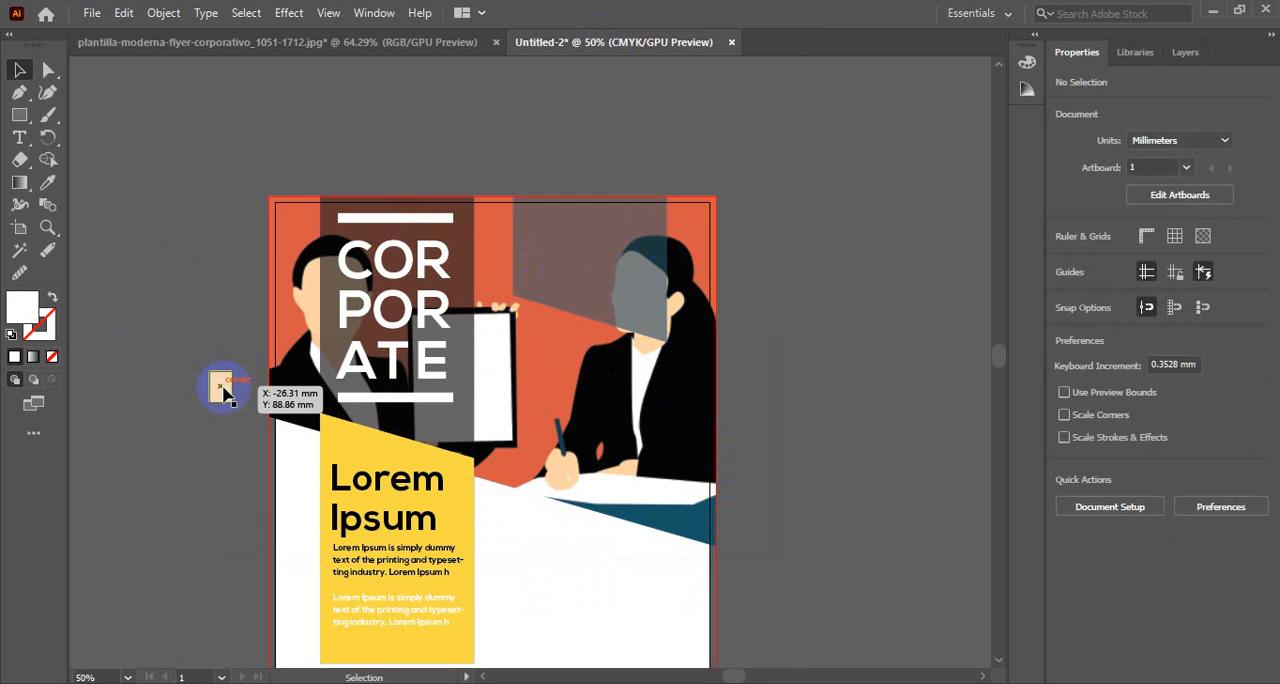
# Move the small yellow rectangle onto the translucent panel, narrow it to about 8.9 mm, and place a copy beside it, offset slightly upward
pyautogui.moveTo(219, 388); pyautogui.dragTo(589, 236)
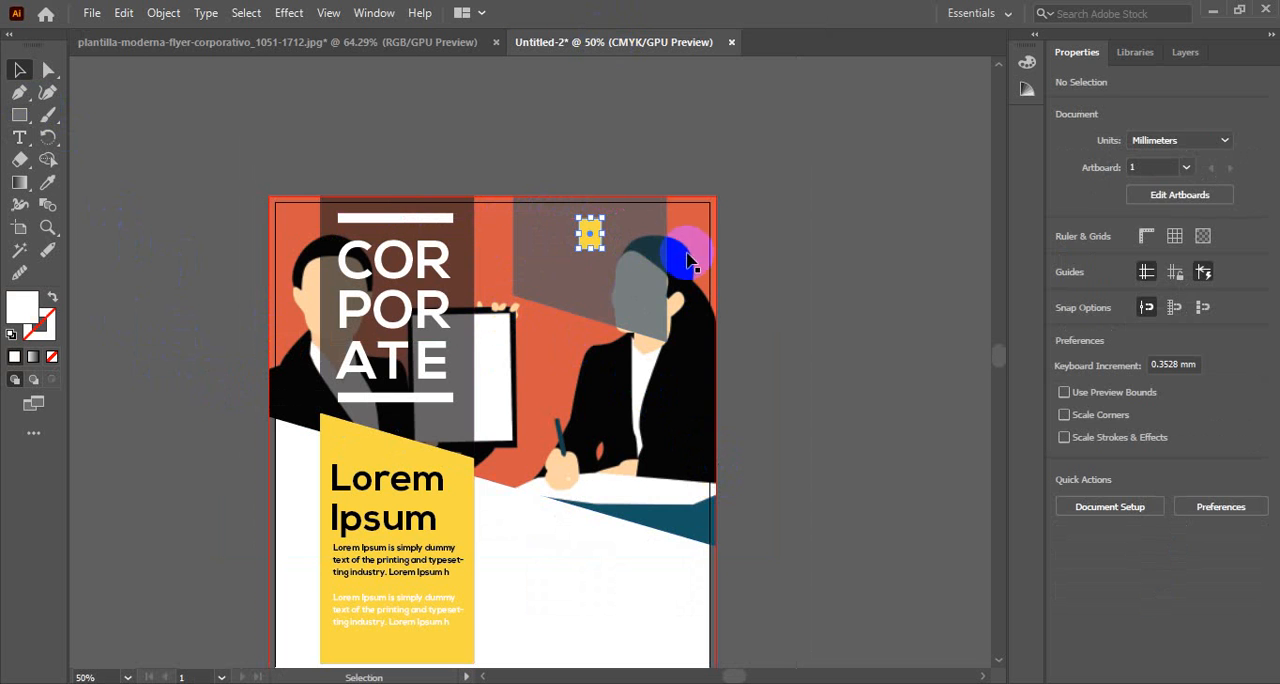
pyautogui.click(591, 249)
pyautogui.click(462, 479)
pyautogui.click(450, 489)
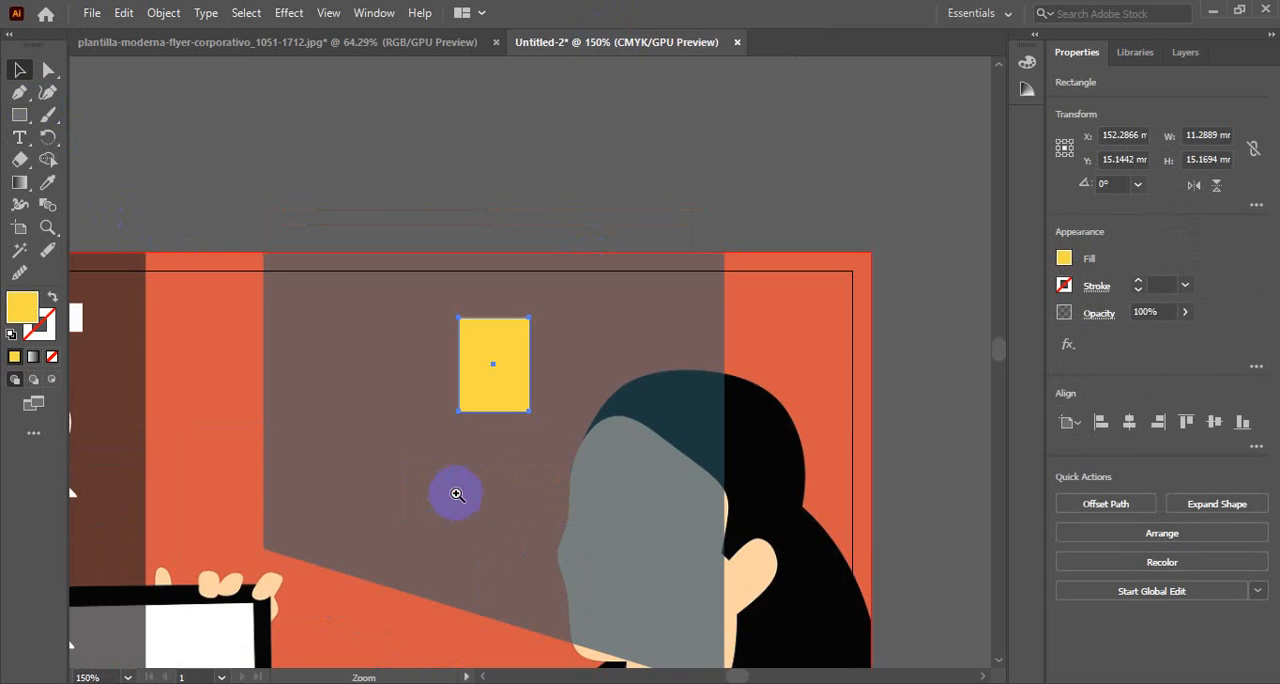
pyautogui.click(505, 400)
pyautogui.moveTo(534, 291); pyautogui.dragTo(602, 191)
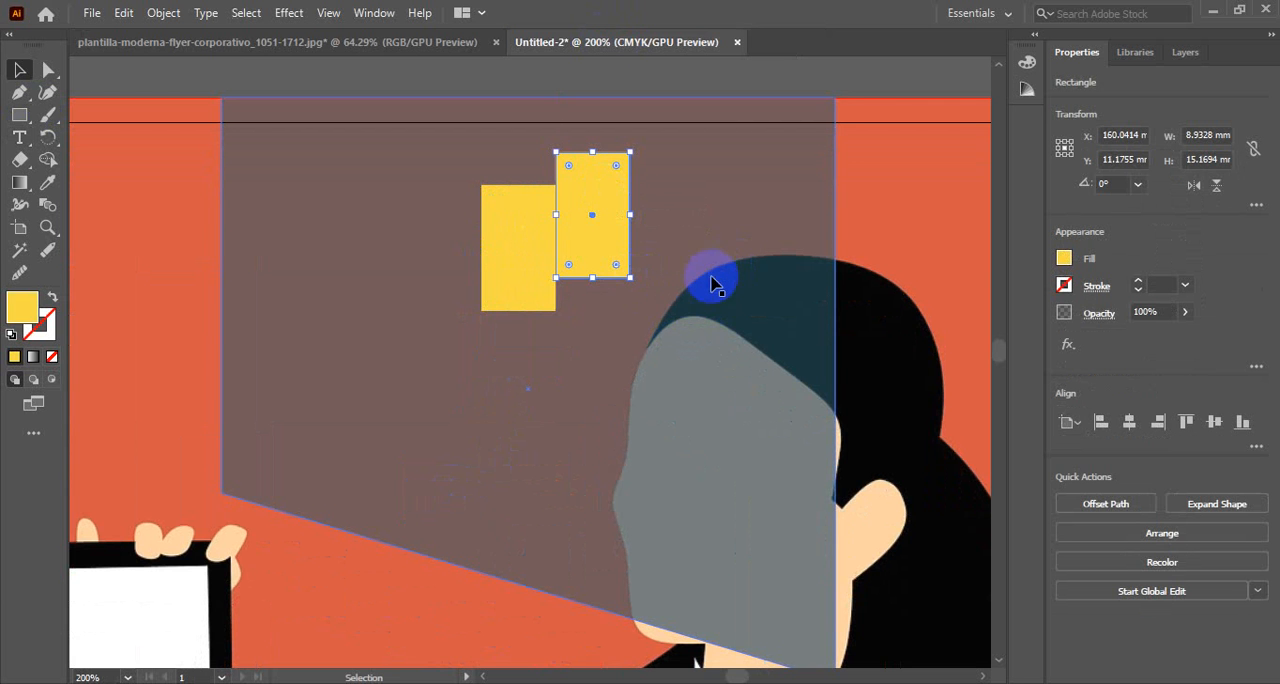
# Fill the copied rectangle with orange-red sampled from the header image background
pyautogui.press('i')
pyautogui.click(158, 277)
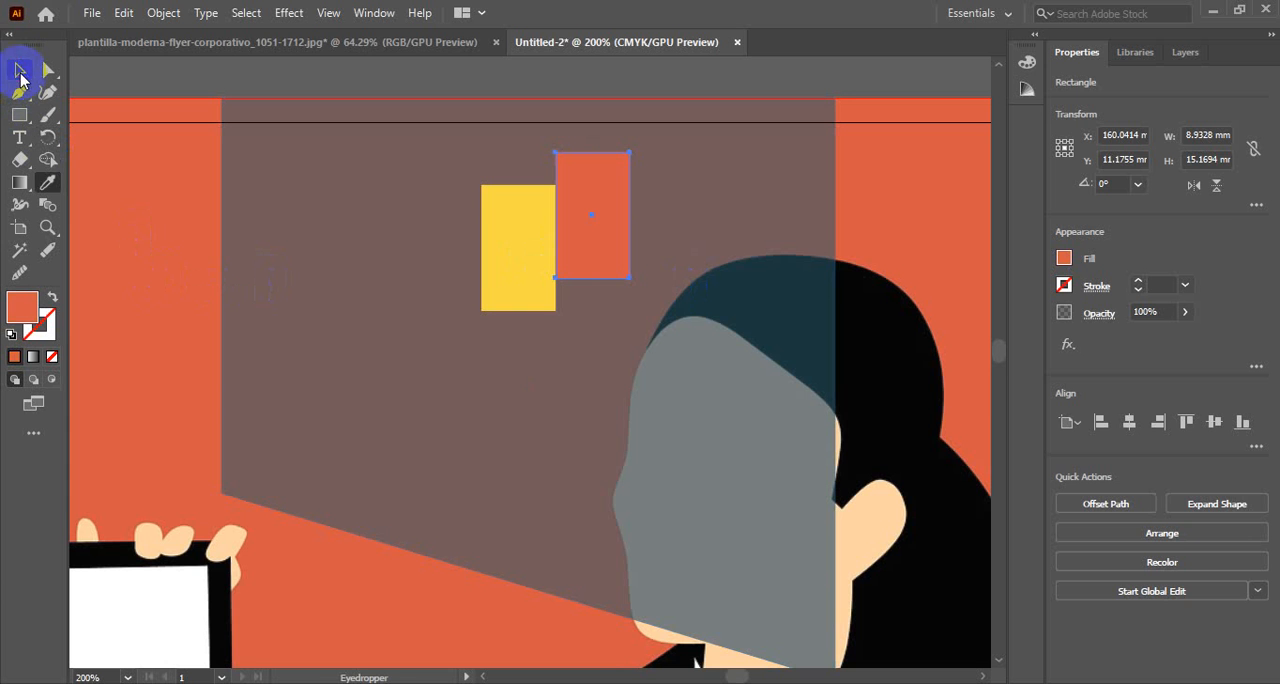
pyautogui.click(20, 72)
pyautogui.click(474, 363)
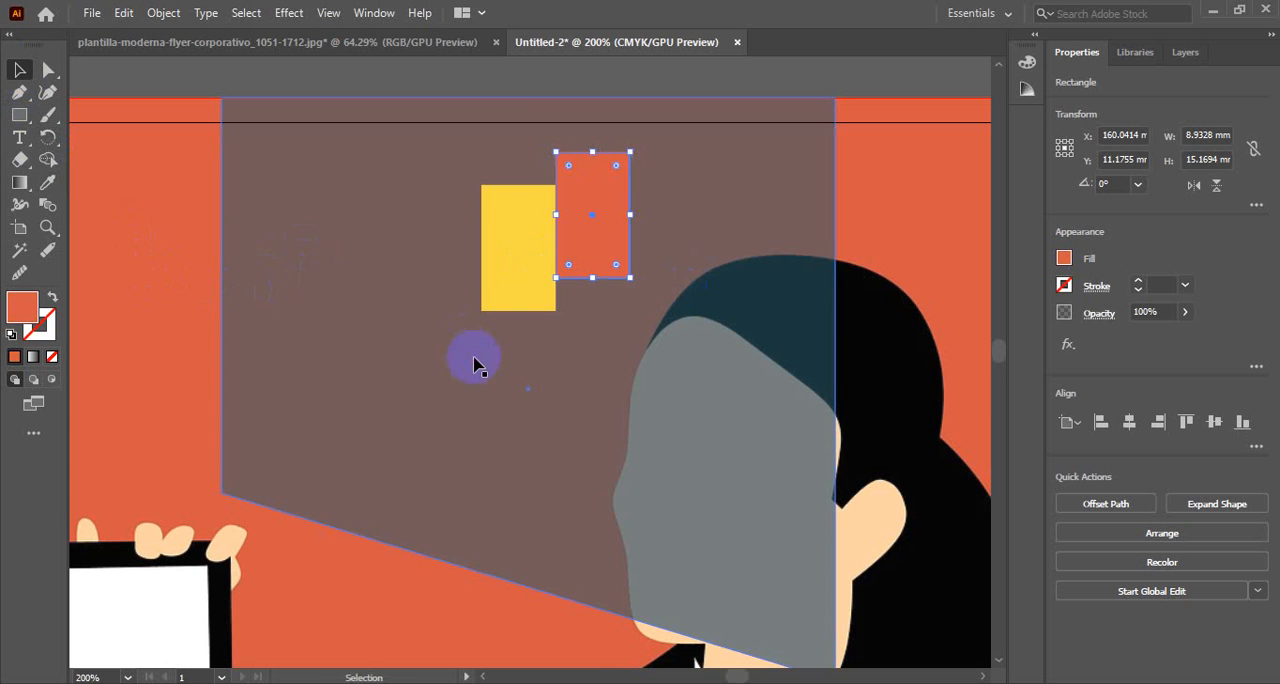
# Try to give the orange rectangle a yellow stroke by changing only the hue
pyautogui.click(614, 250)
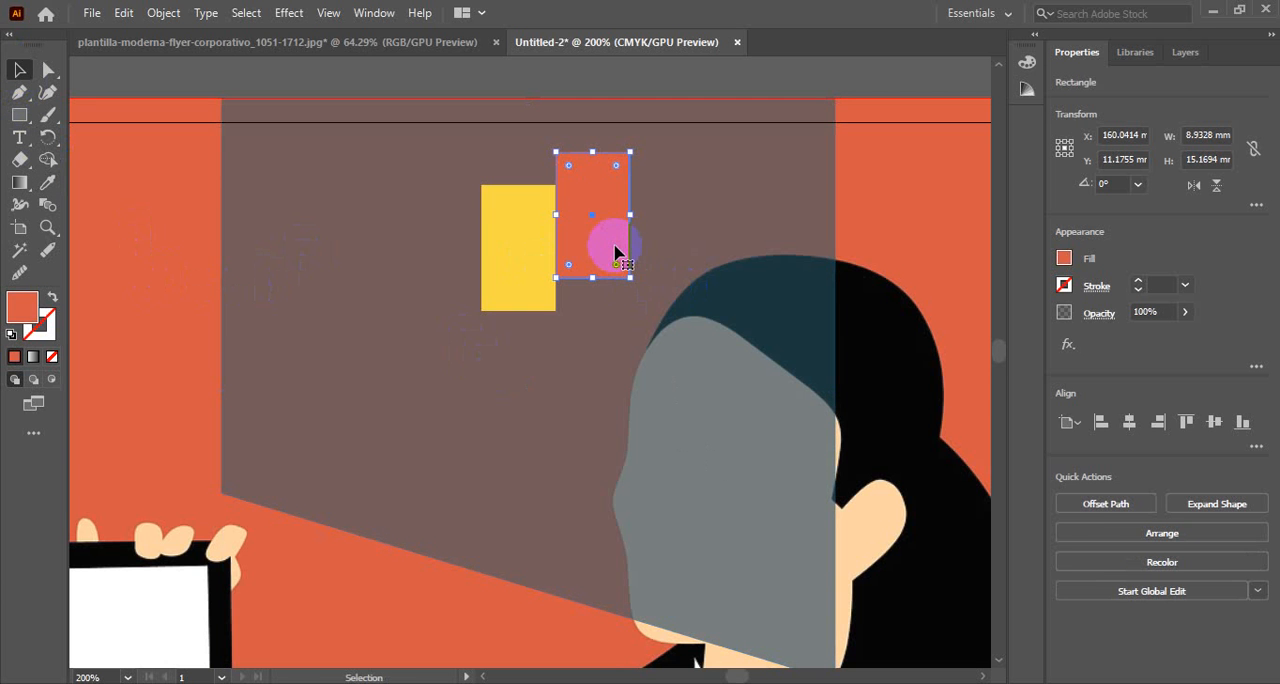
pyautogui.click(53, 322)
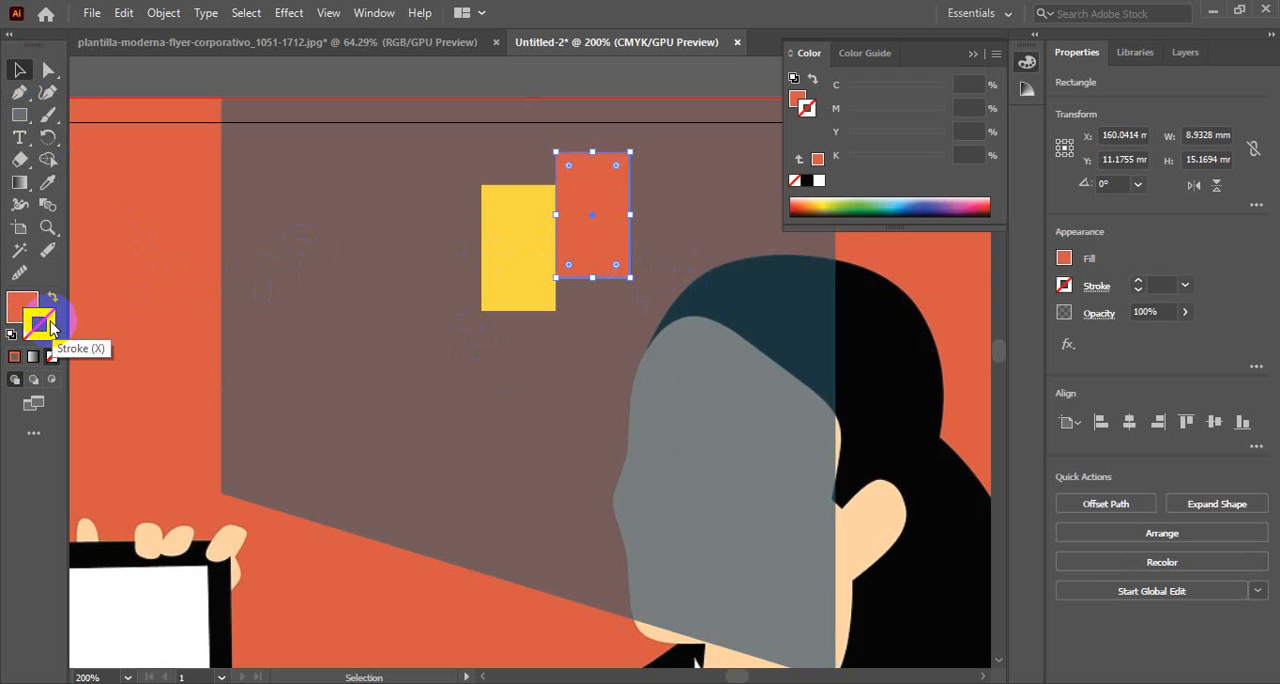
pyautogui.doubleClick(53, 322)
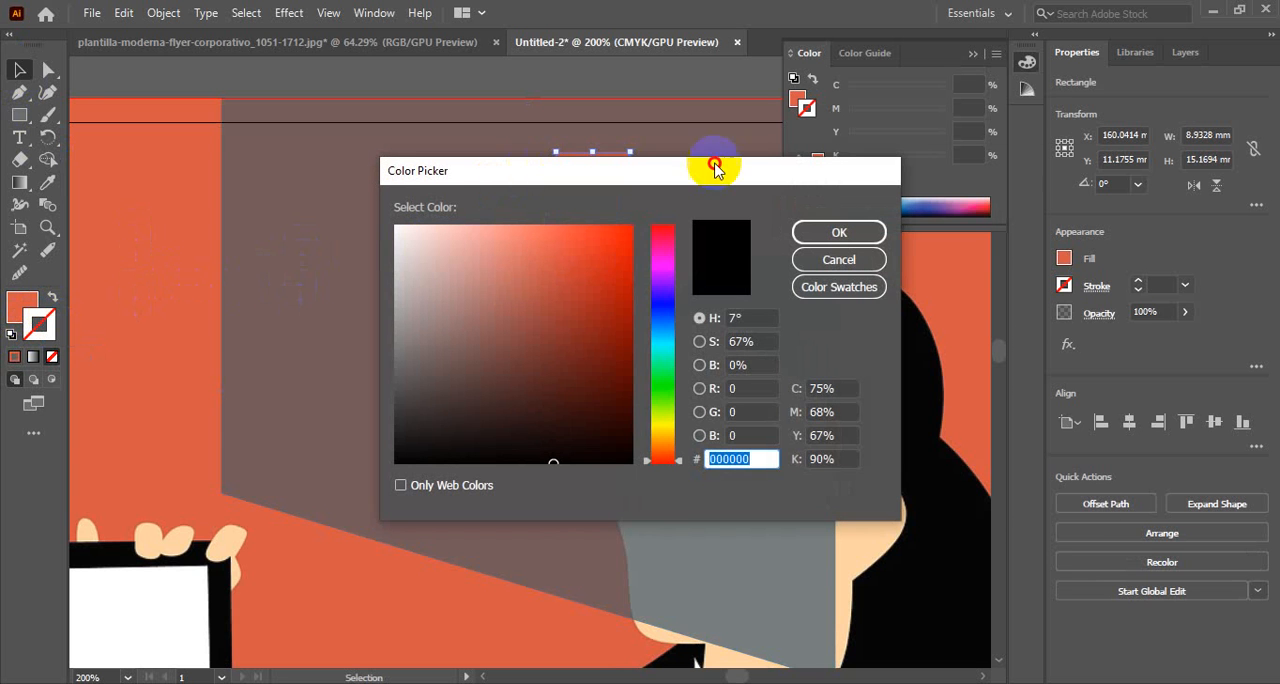
pyautogui.moveTo(714, 165); pyautogui.dragTo(961, 159)
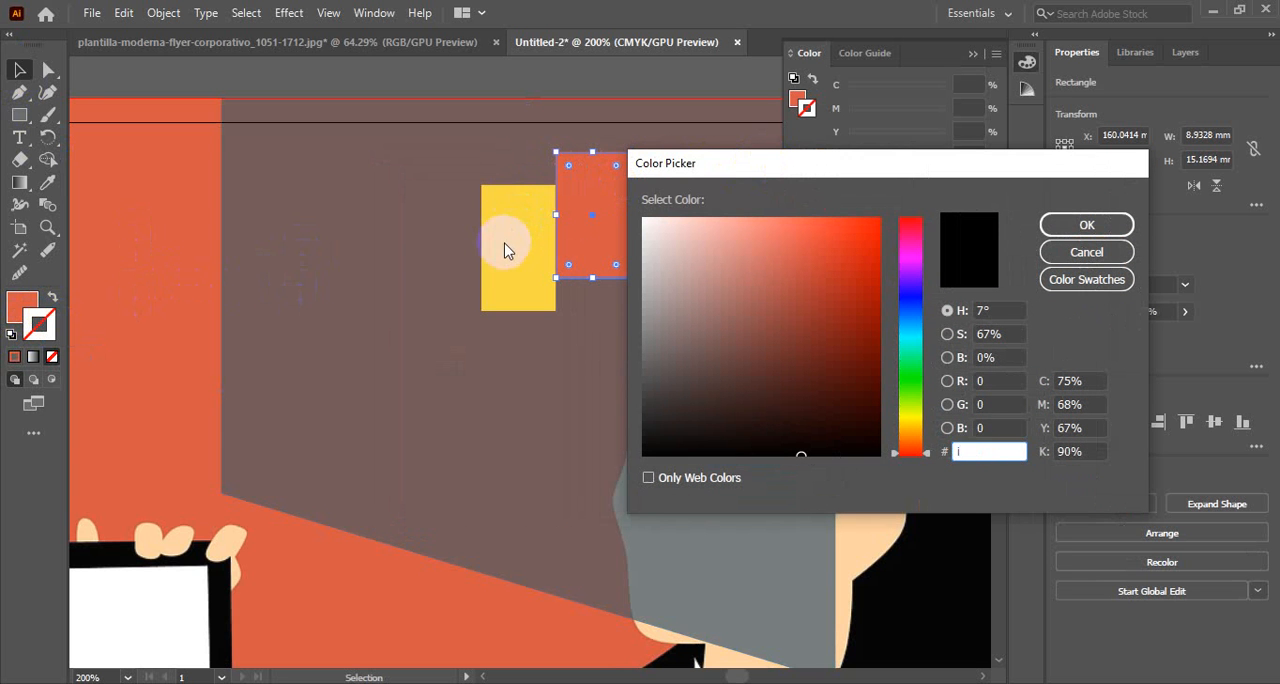
pyautogui.click(910, 413)
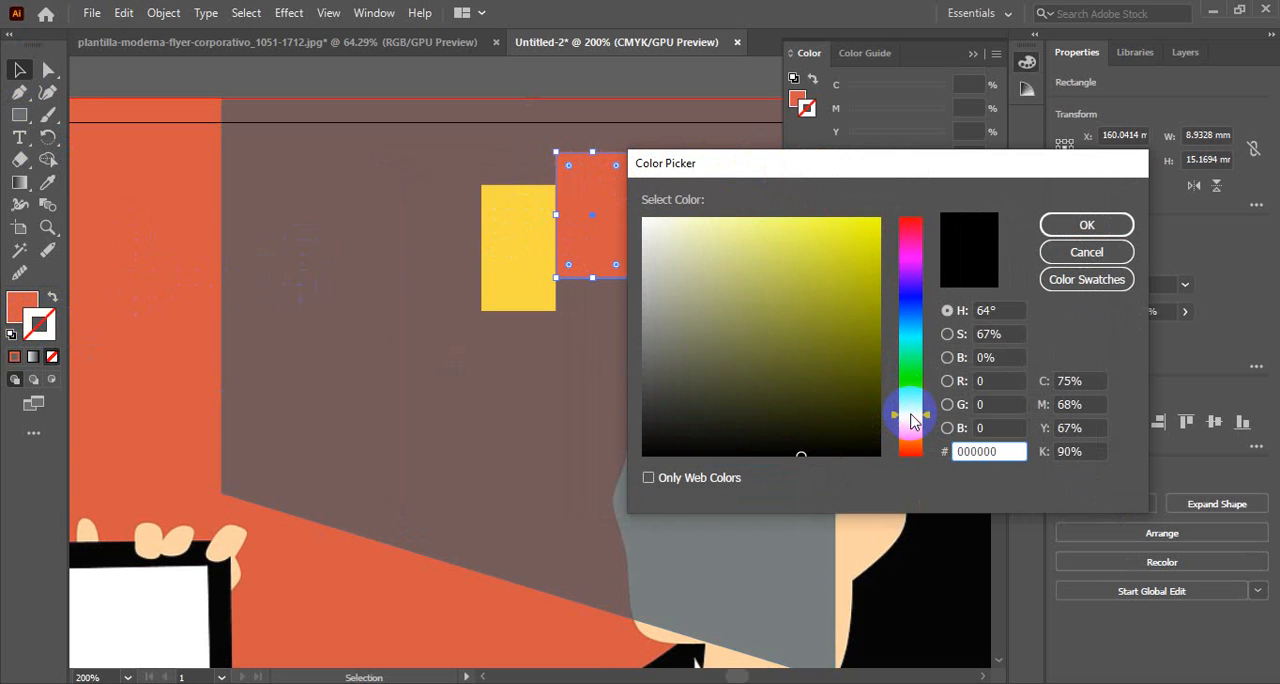
pyautogui.click(1063, 224)
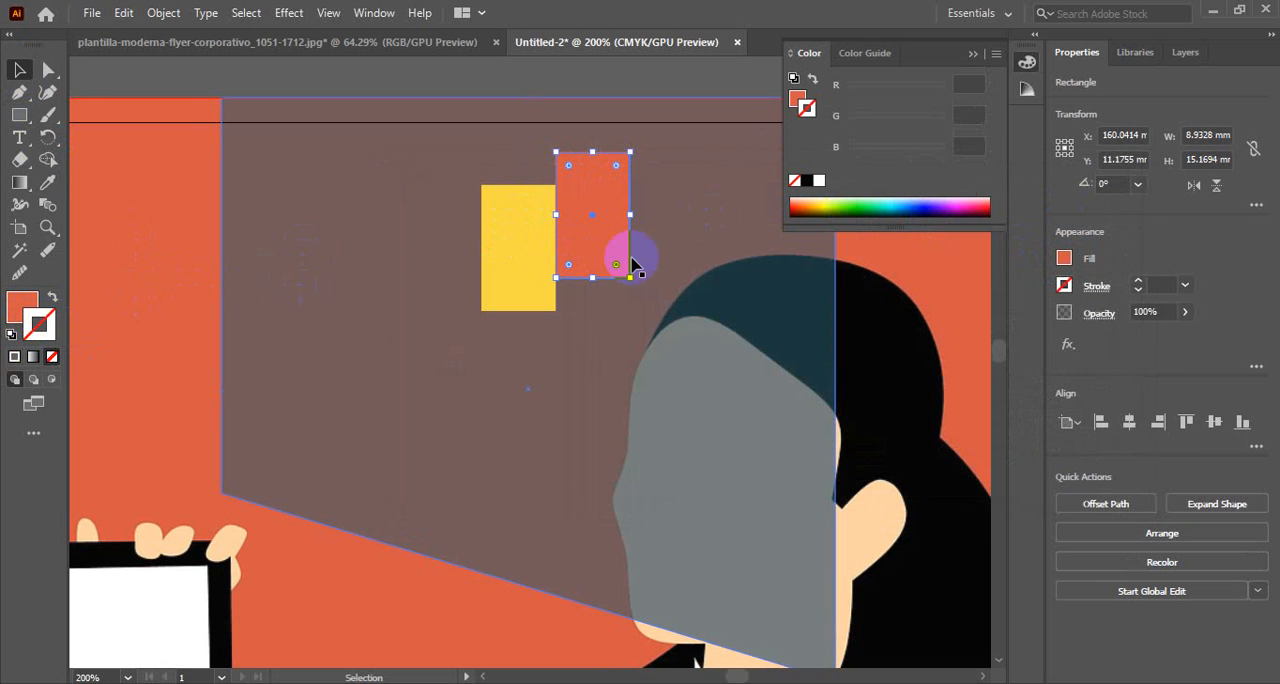
# Give the orange rectangle an olive-yellow stroke, then deselect it
pyautogui.click(44, 322)
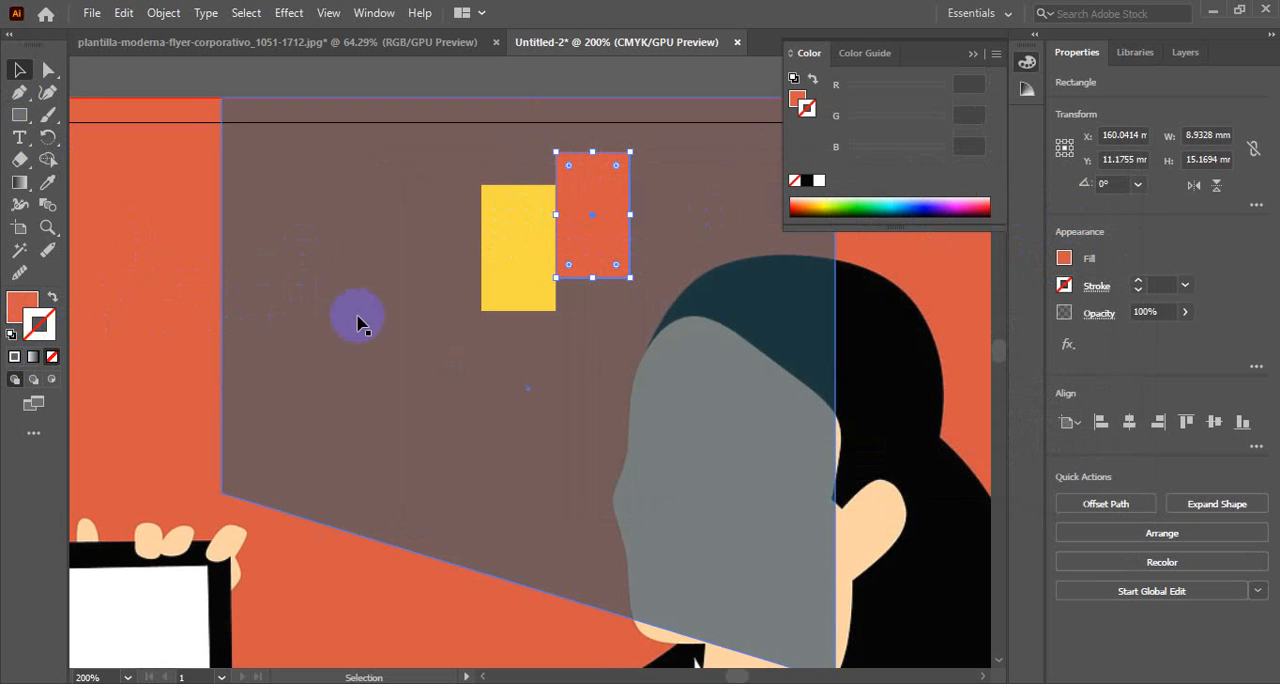
pyautogui.doubleClick(52, 322)
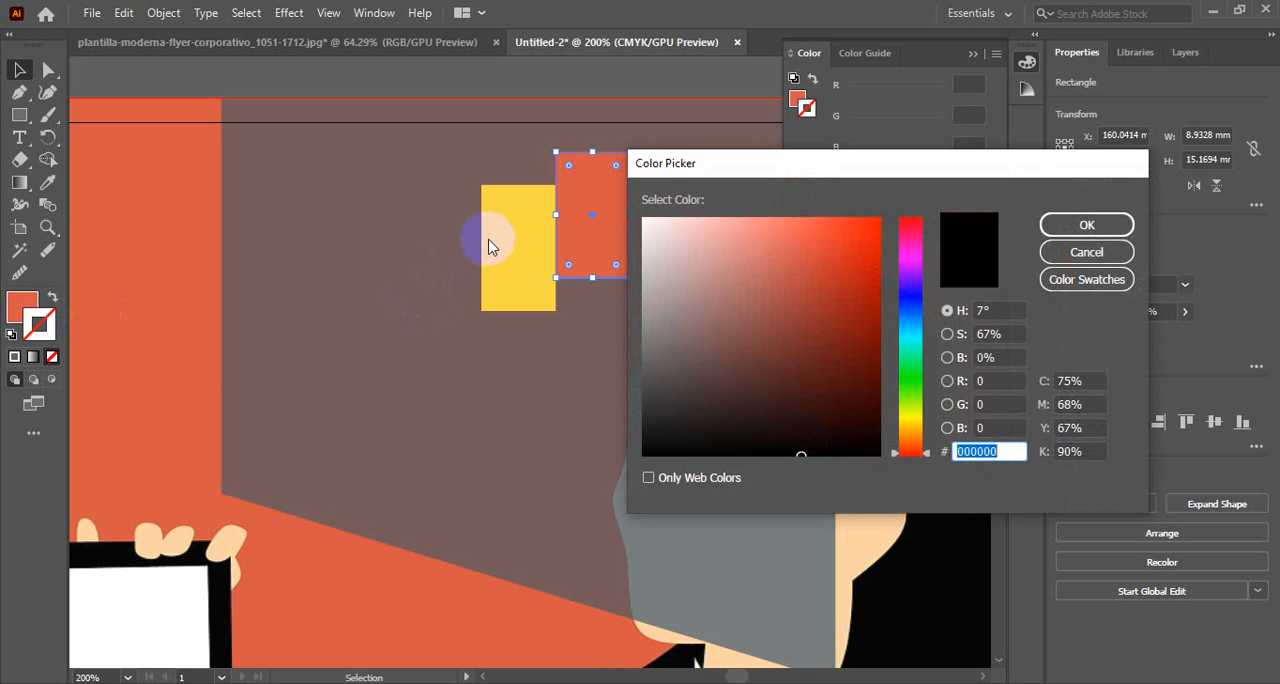
pyautogui.click(908, 409)
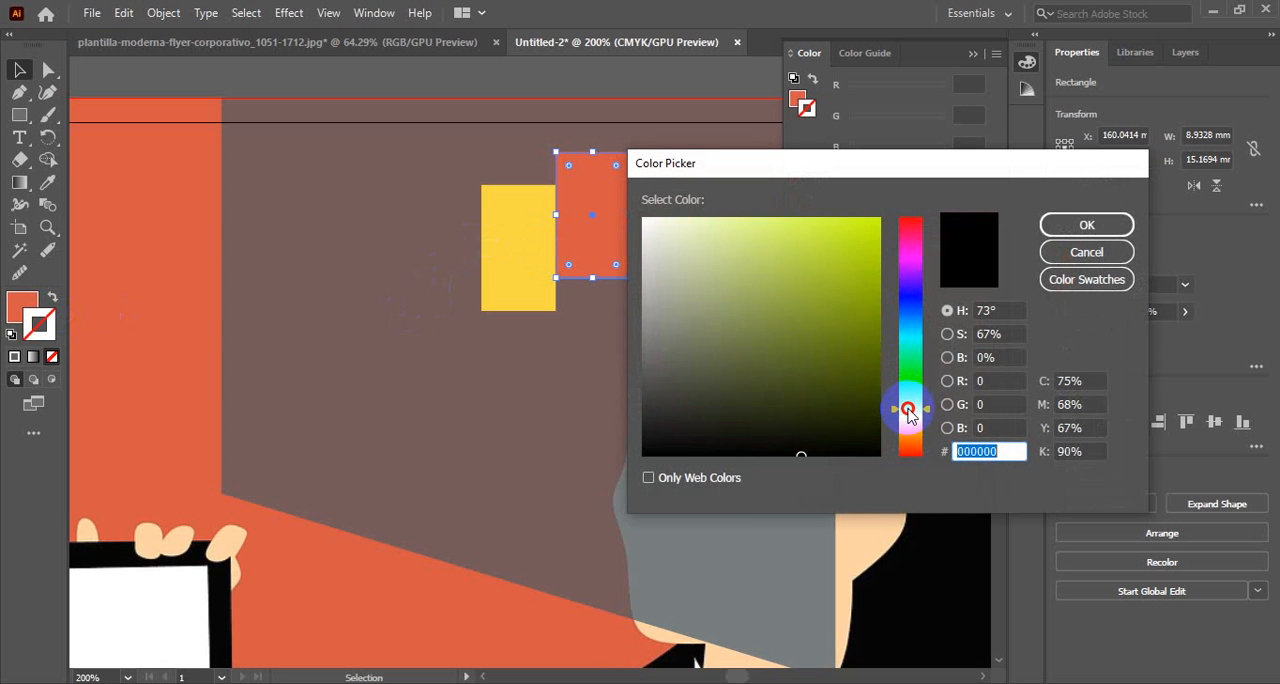
pyautogui.click(872, 254)
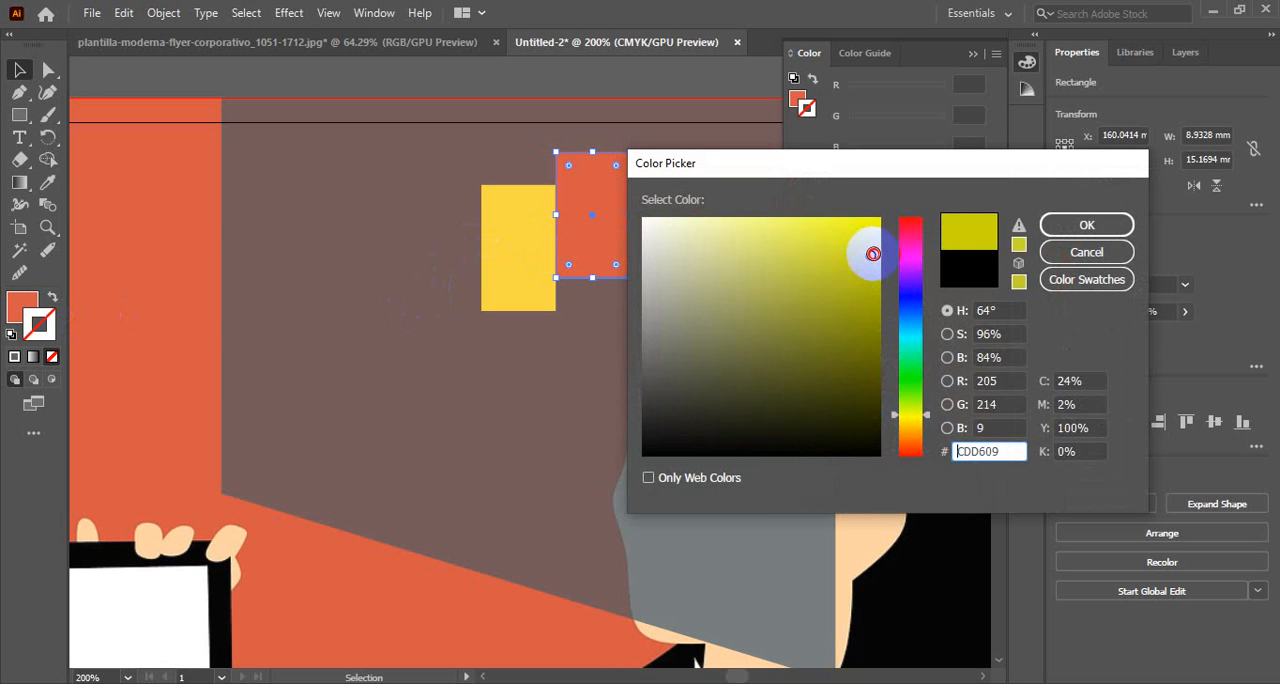
pyautogui.moveTo(875, 258)
pyautogui.mouseDown()
pyautogui.moveTo(843, 226)
pyautogui.moveTo(873, 288)
pyautogui.mouseUp()
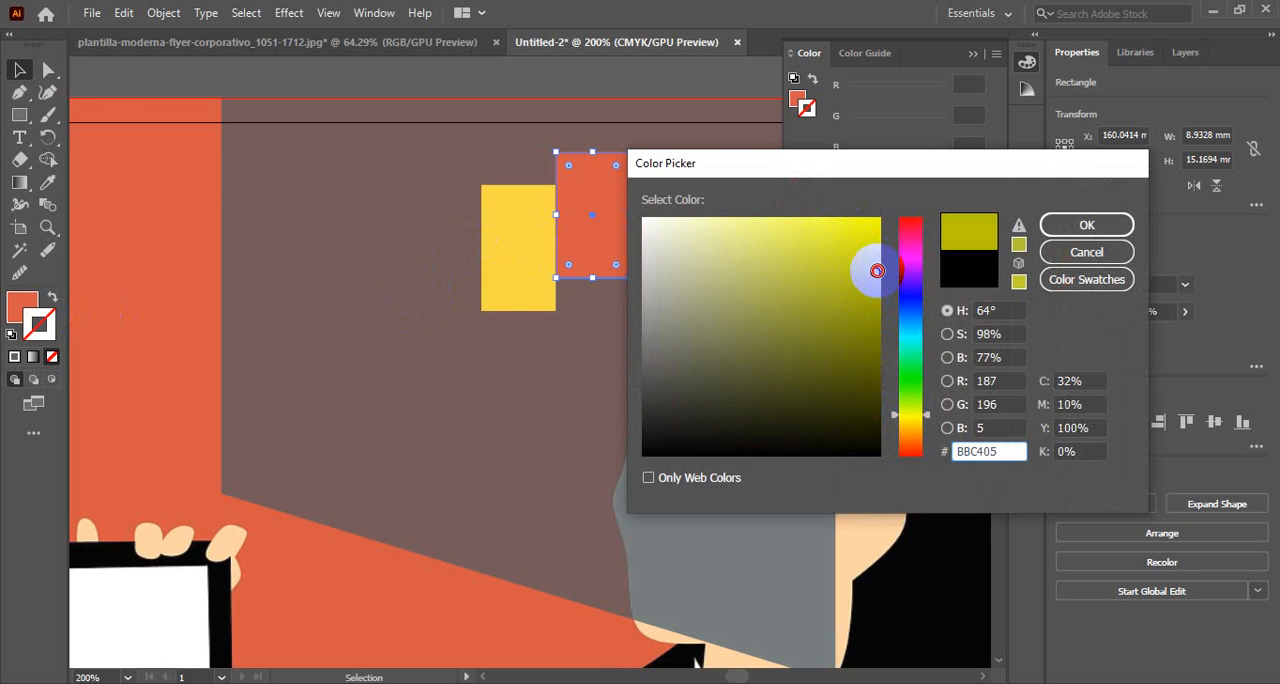
pyautogui.click(1090, 228)
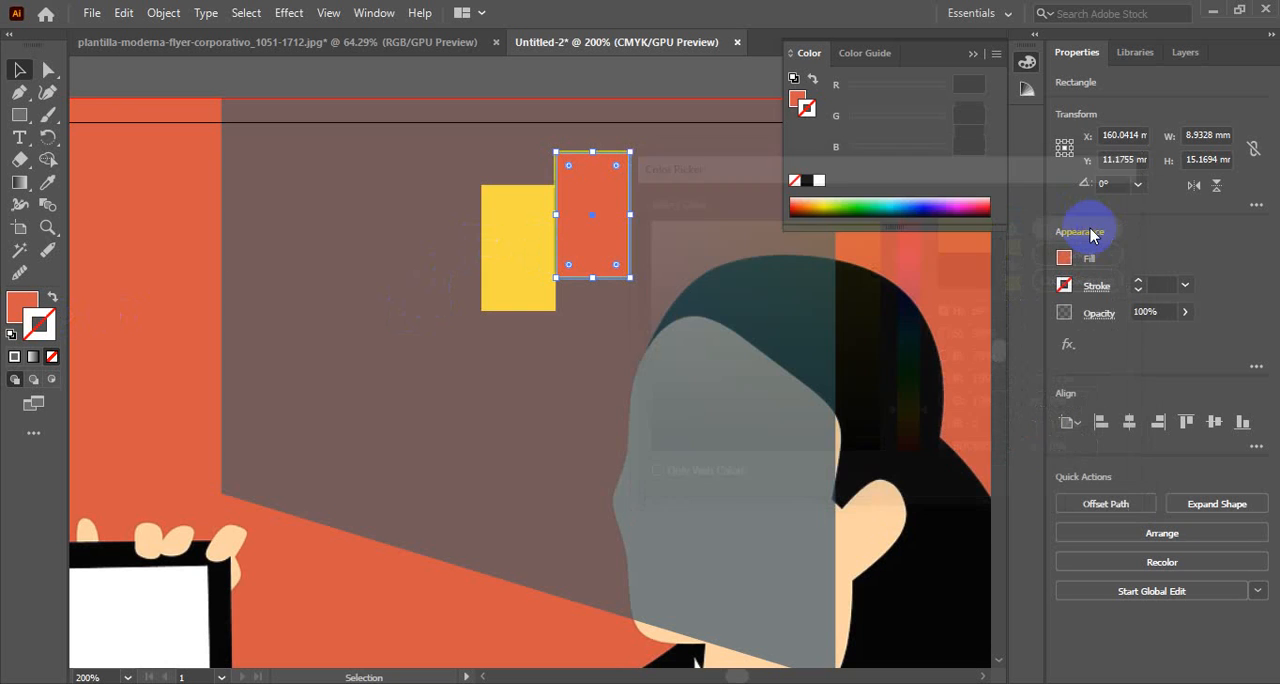
pyautogui.click(529, 352)
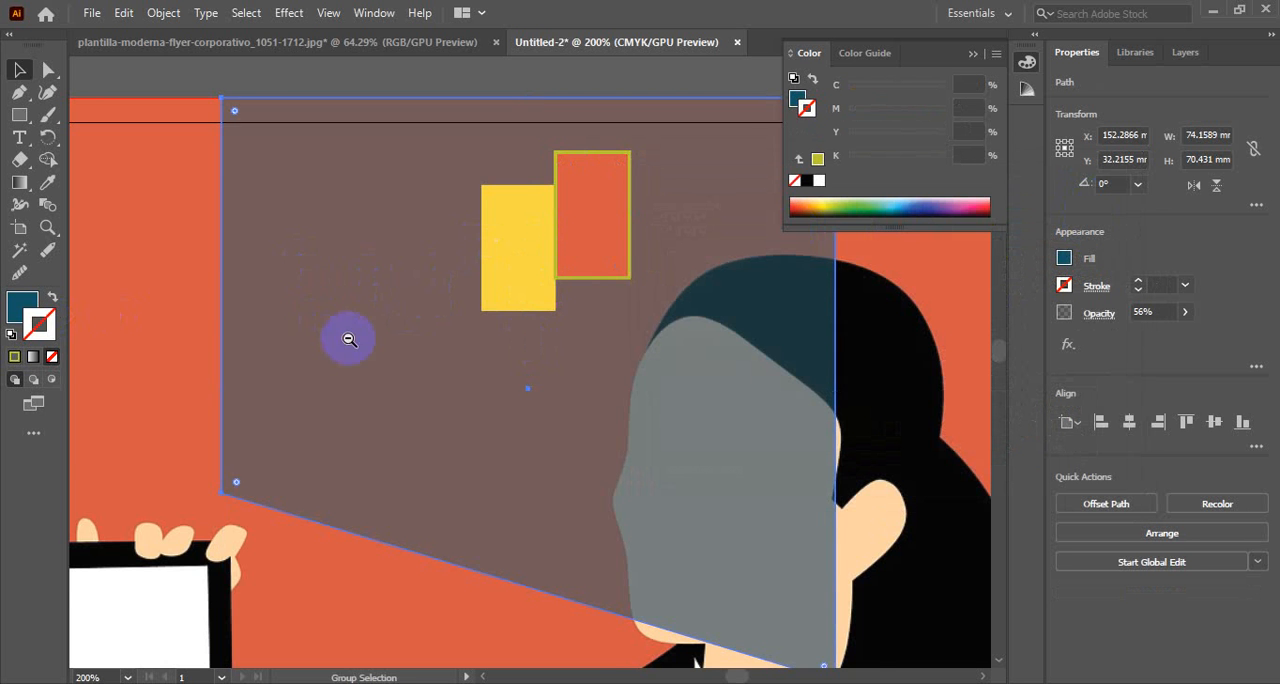
# Compare the two-rectangle logo mark on the flyer with the brand block in the reference design
pyautogui.keyDown('ctrl'); pyautogui.keyDown('alt'); pyautogui.click(349, 339); pyautogui.keyUp('alt'); pyautogui.keyUp('ctrl')
pyautogui.keyDown('ctrl'); pyautogui.keyDown('alt'); pyautogui.click(645, 373); pyautogui.keyUp('alt'); pyautogui.keyUp('ctrl')
pyautogui.keyDown('ctrl'); pyautogui.keyDown('alt'); pyautogui.click(451, 412); pyautogui.keyUp('alt'); pyautogui.keyUp('ctrl')
pyautogui.keyDown('ctrl'); pyautogui.keyDown('alt'); pyautogui.click(489, 359); pyautogui.keyUp('alt'); pyautogui.keyUp('ctrl')
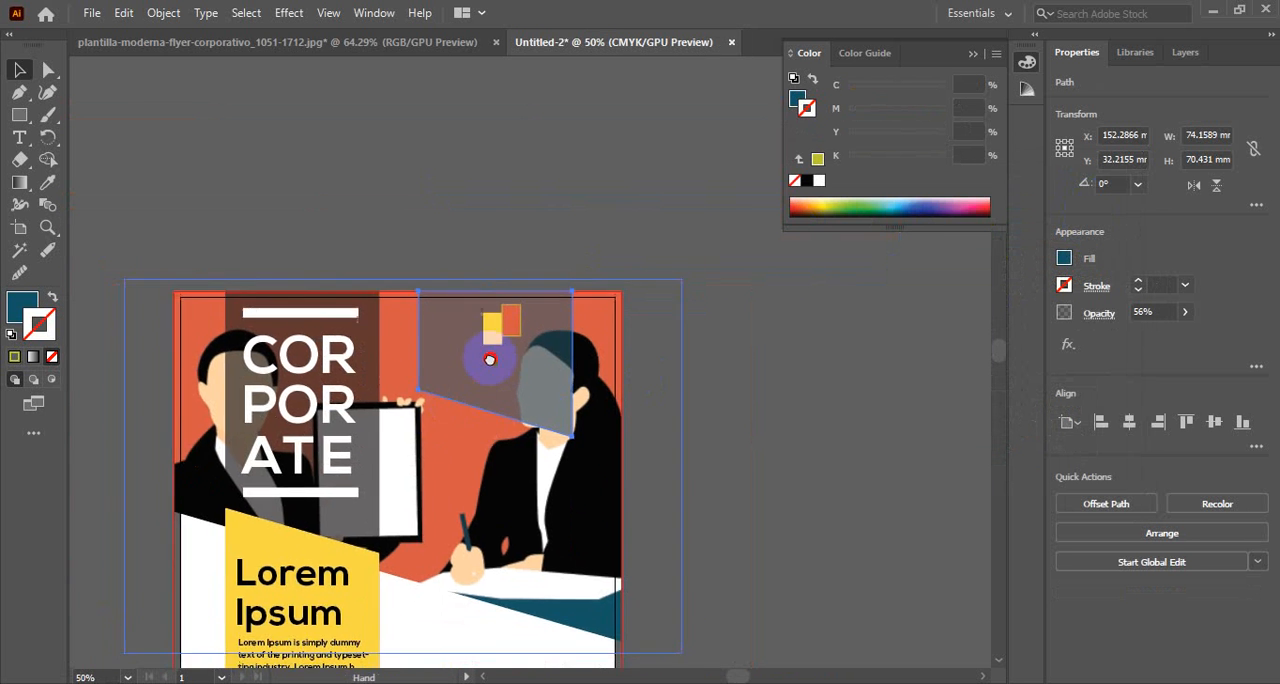
pyautogui.moveTo(489, 359); pyautogui.dragTo(508, 349)
pyautogui.click(371, 43)
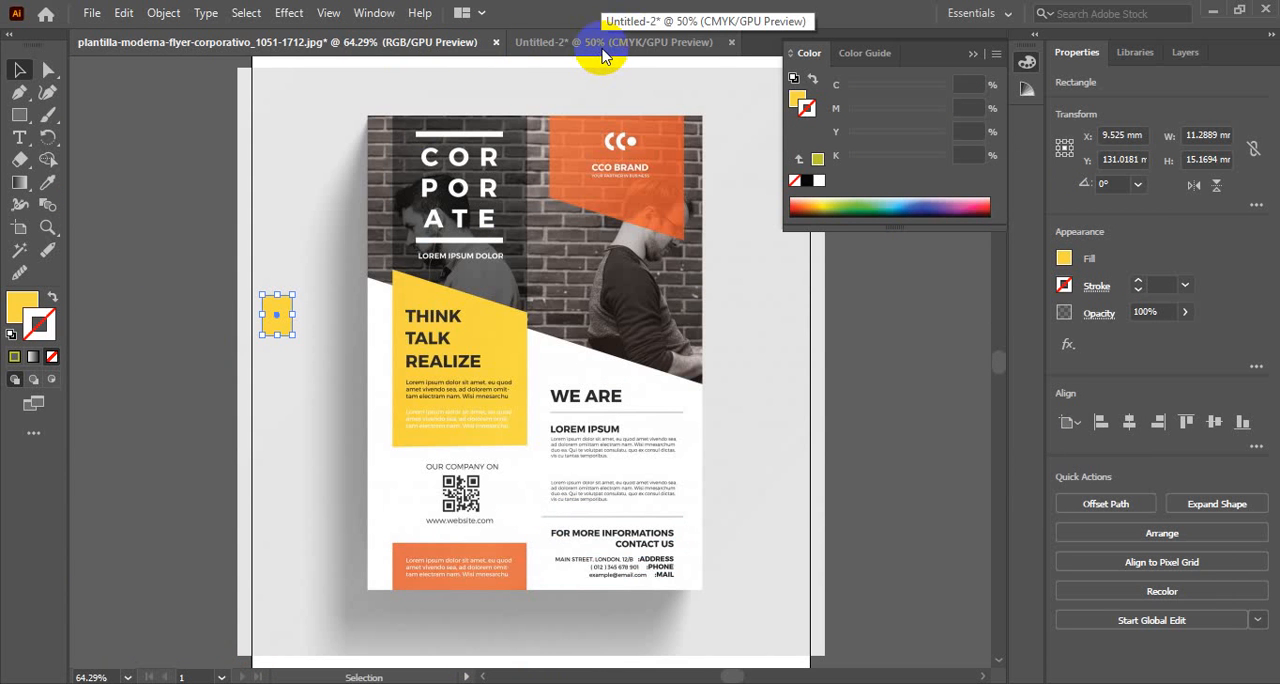
pyautogui.click(603, 55)
# Create the text OUR LOGO and place it directly beneath the two rectangles on the translucent panel
pyautogui.click(549, 245)
pyautogui.keyDown('ctrl'); pyautogui.click(592, 310); pyautogui.keyUp('ctrl')
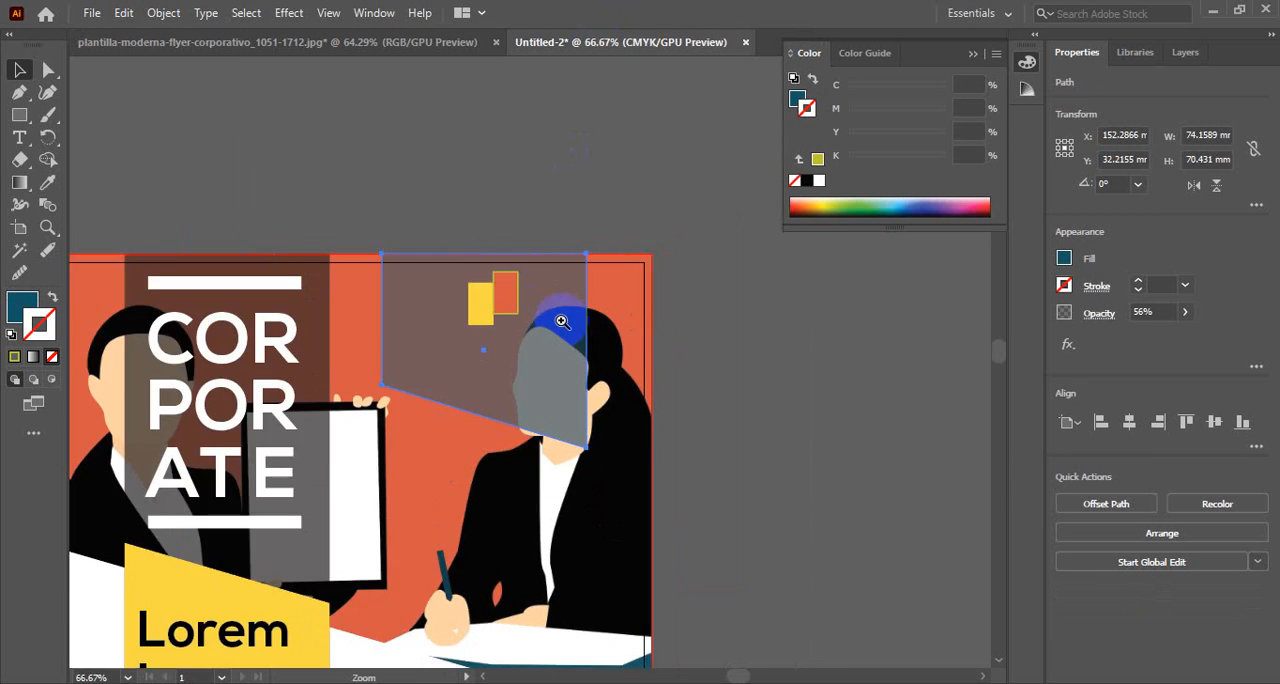
pyautogui.keyDown('ctrl'); pyautogui.click(561, 321); pyautogui.keyUp('ctrl')
pyautogui.moveTo(430, 409); pyautogui.dragTo(580, 377)
pyautogui.keyDown('ctrl'); pyautogui.click(589, 348); pyautogui.keyUp('ctrl')
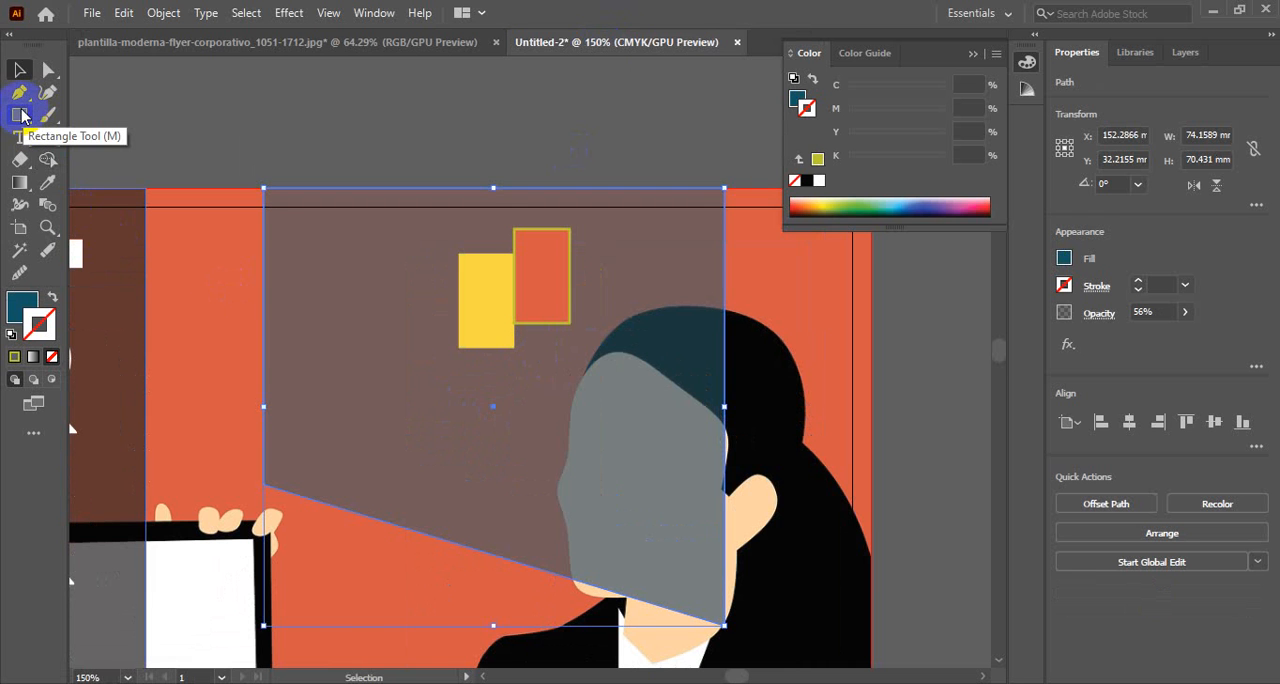
pyautogui.click(19, 92)
pyautogui.click(19, 137)
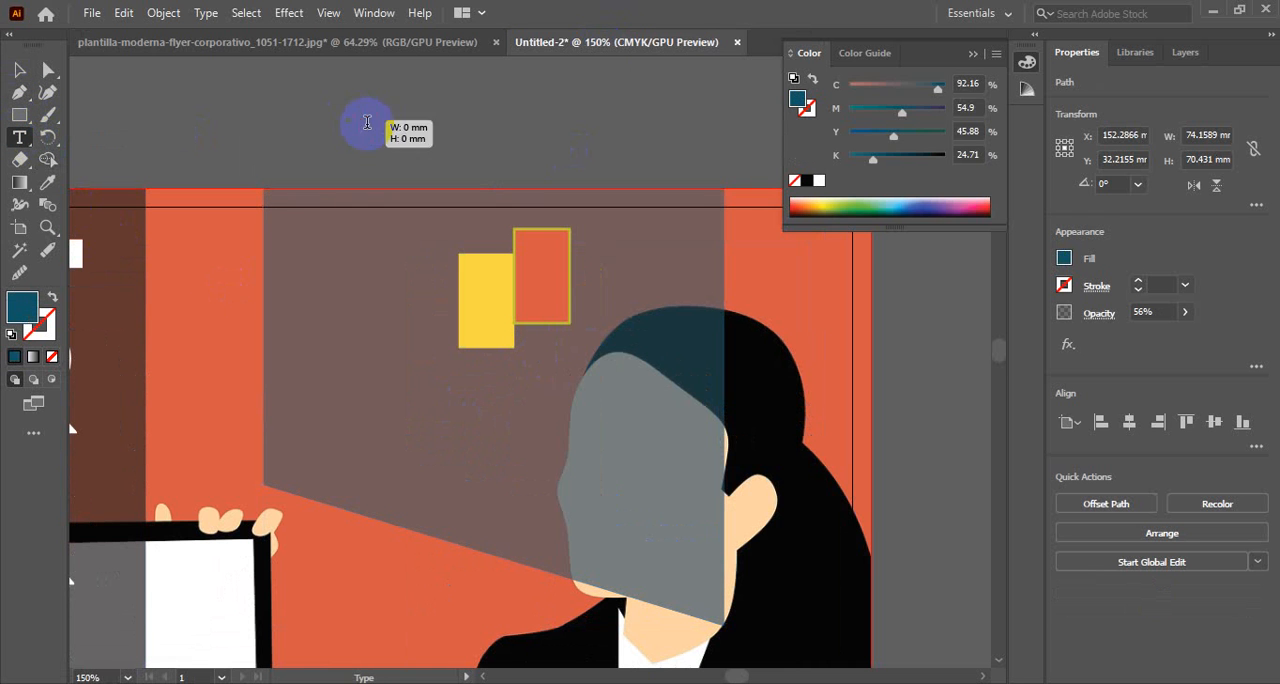
pyautogui.click(360, 120)
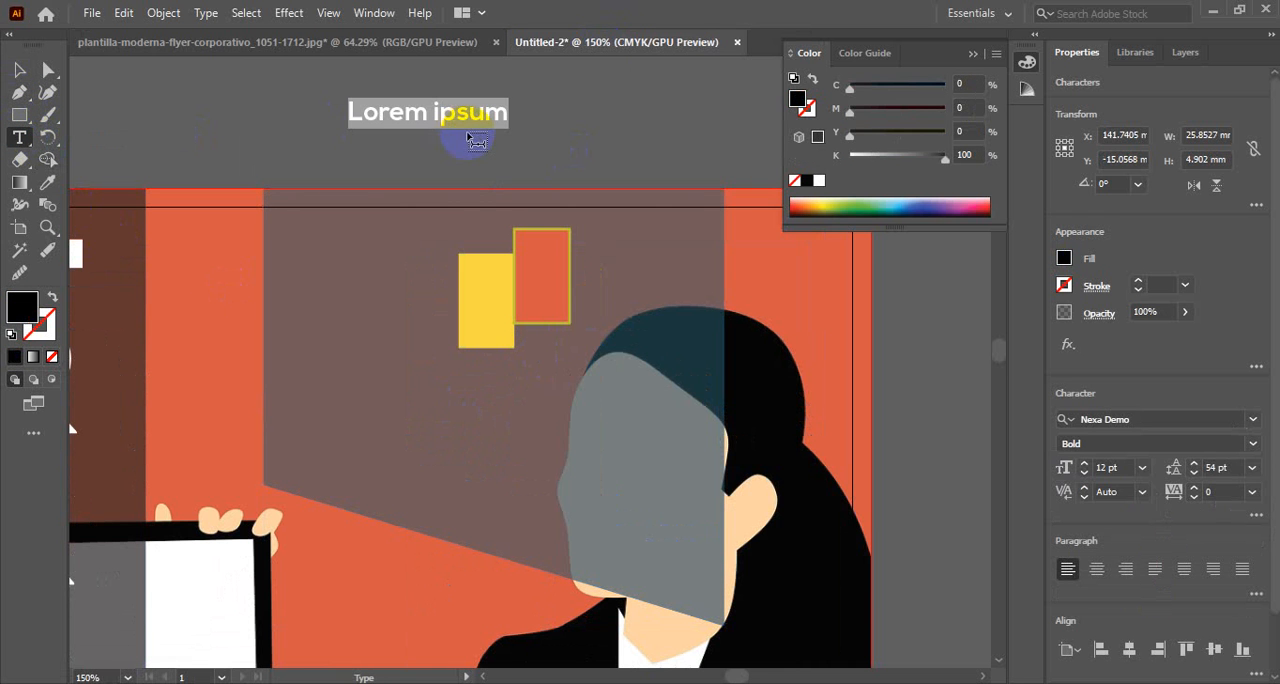
pyautogui.write('OUR LOGO')
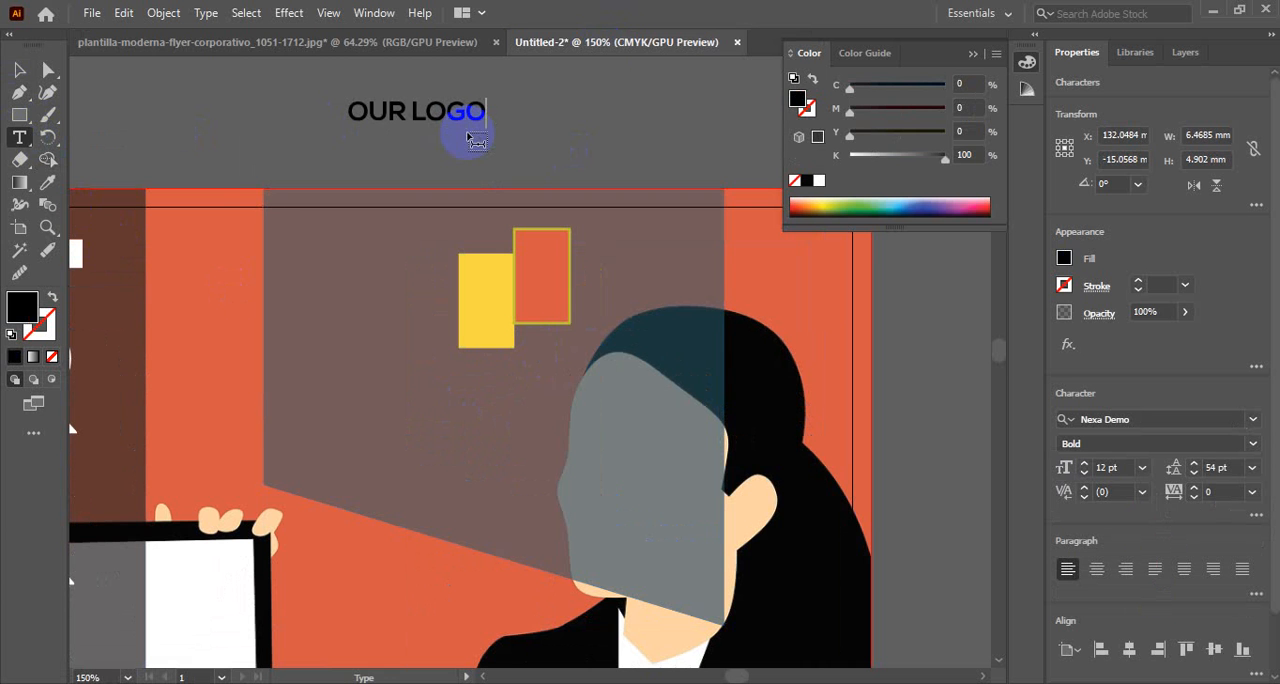
pyautogui.click(17, 74)
pyautogui.moveTo(455, 116); pyautogui.dragTo(588, 386)
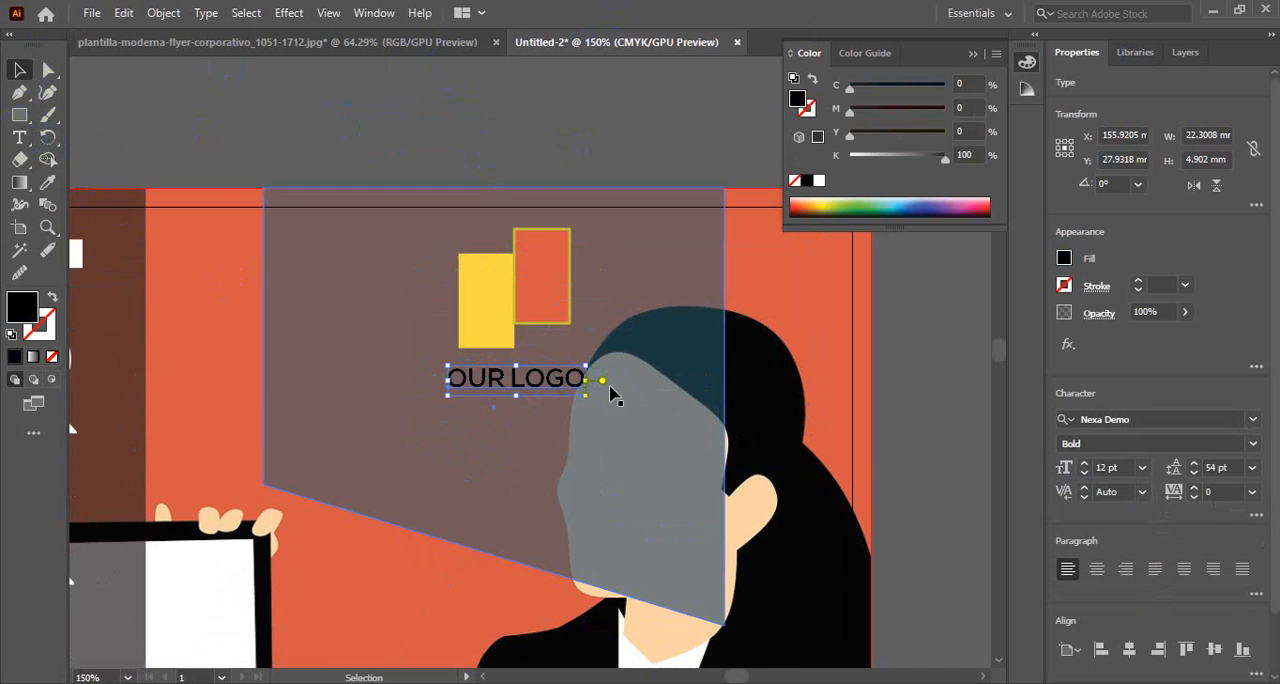
# Color the OUR LOGO text peach by sampling the woman's skin tone and enlarge it slightly
pyautogui.click(745, 510)
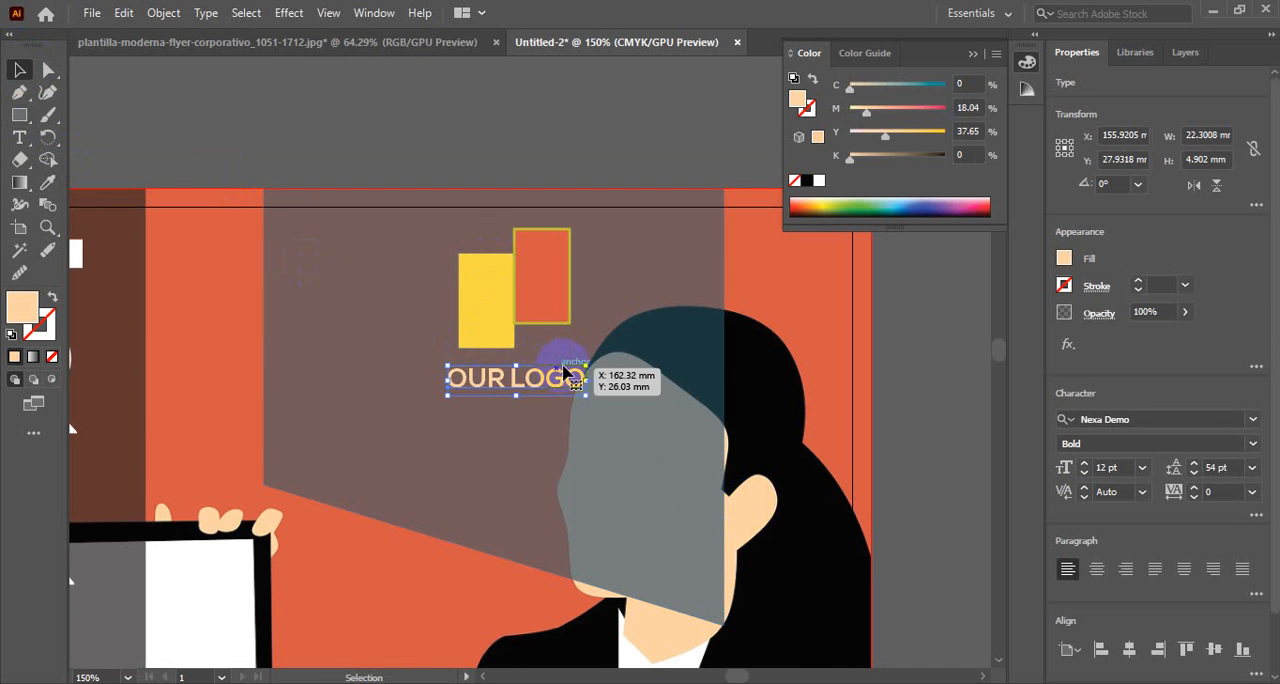
pyautogui.moveTo(586, 366); pyautogui.dragTo(597, 362)
pyautogui.click(543, 146)
# Examine the lower half of the reference design, including the text column, QR code area and orange block, against the flyer
pyautogui.scroll(-3, 586, 392)
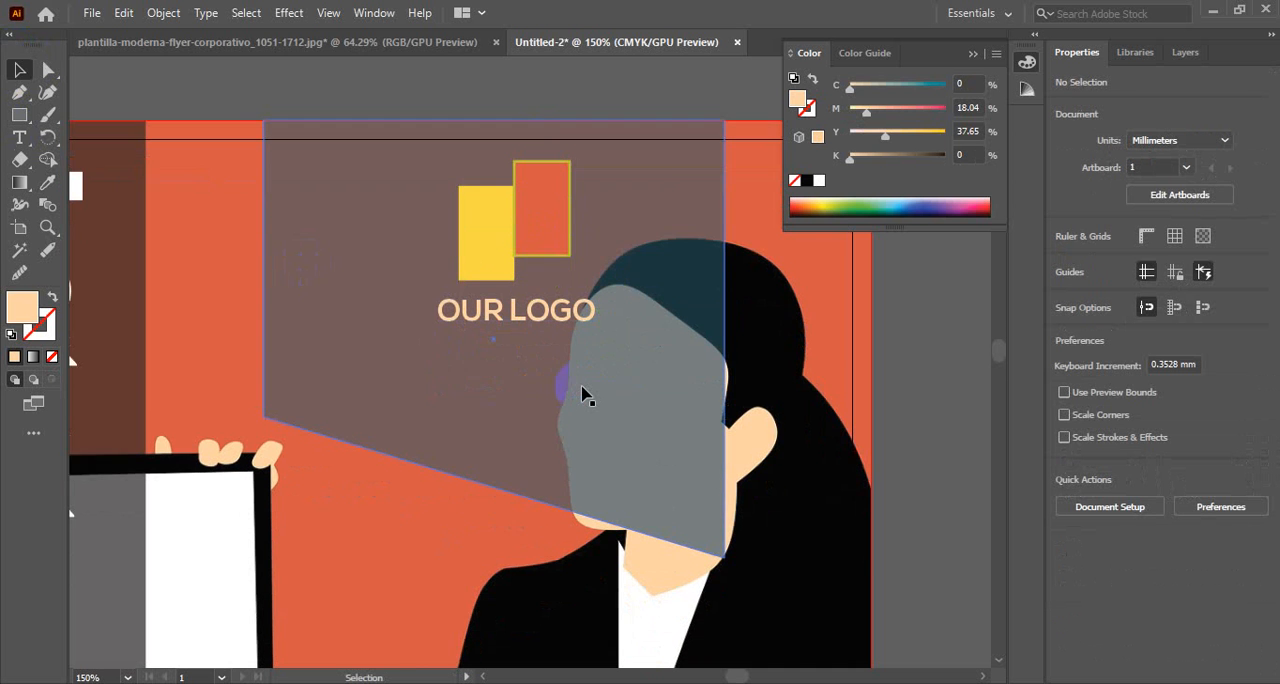
pyautogui.keyDown('ctrl'); pyautogui.keyDown('alt'); pyautogui.click(474, 386); pyautogui.keyUp('alt'); pyautogui.keyUp('ctrl')
pyautogui.keyDown('ctrl'); pyautogui.keyDown('alt'); pyautogui.click(474, 386); pyautogui.keyUp('alt'); pyautogui.keyUp('ctrl')
pyautogui.keyDown('ctrl'); pyautogui.keyDown('alt'); pyautogui.click(475, 387); pyautogui.keyUp('alt'); pyautogui.keyUp('ctrl')
pyautogui.keyDown('ctrl'); pyautogui.keyDown('alt'); pyautogui.click(491, 402); pyautogui.keyUp('alt'); pyautogui.keyUp('ctrl')
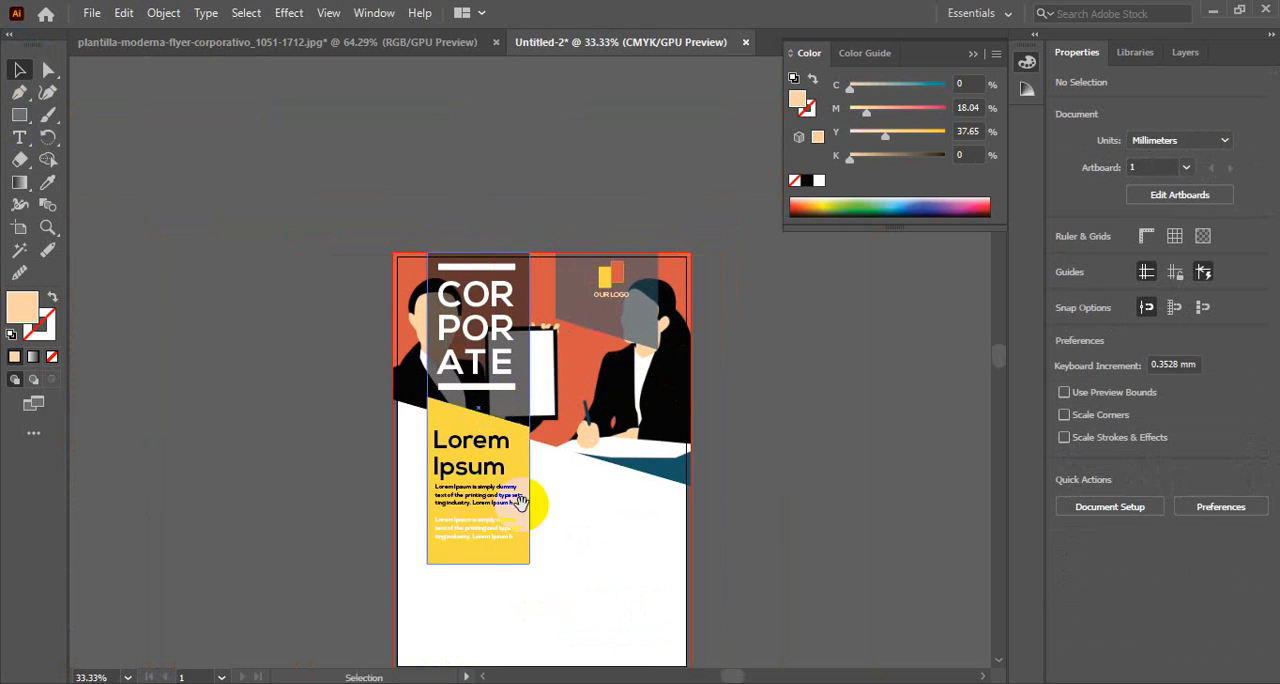
pyautogui.moveTo(530, 501); pyautogui.dragTo(525, 355)
pyautogui.click(434, 42)
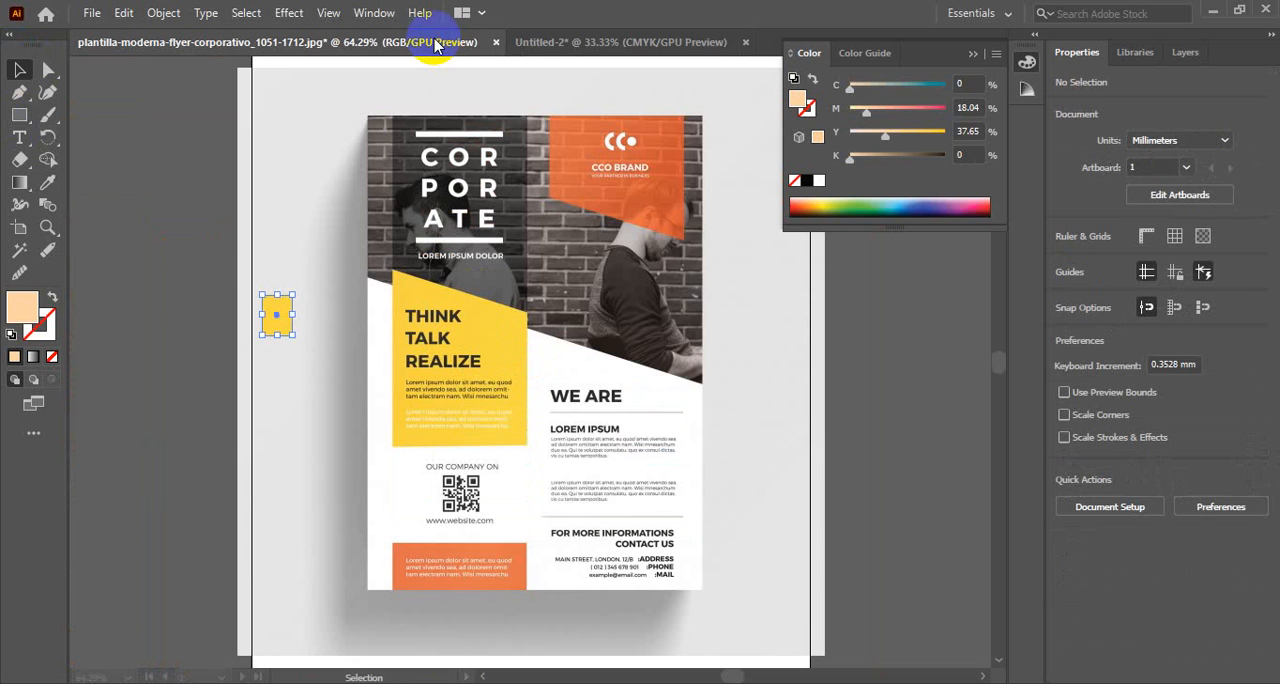
pyautogui.keyDown('ctrl'); pyautogui.click(630, 428); pyautogui.keyUp('ctrl')
pyautogui.keyDown('ctrl'); pyautogui.click(627, 425); pyautogui.keyUp('ctrl')
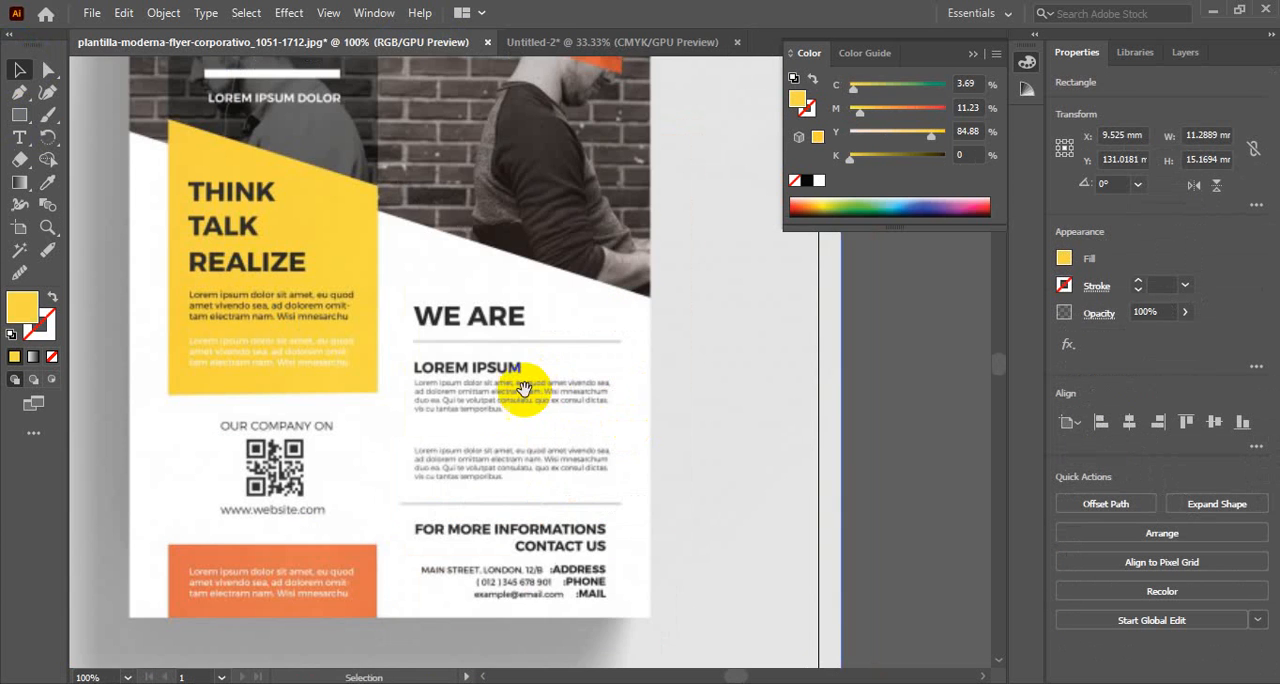
pyautogui.moveTo(494, 400); pyautogui.dragTo(545, 258)
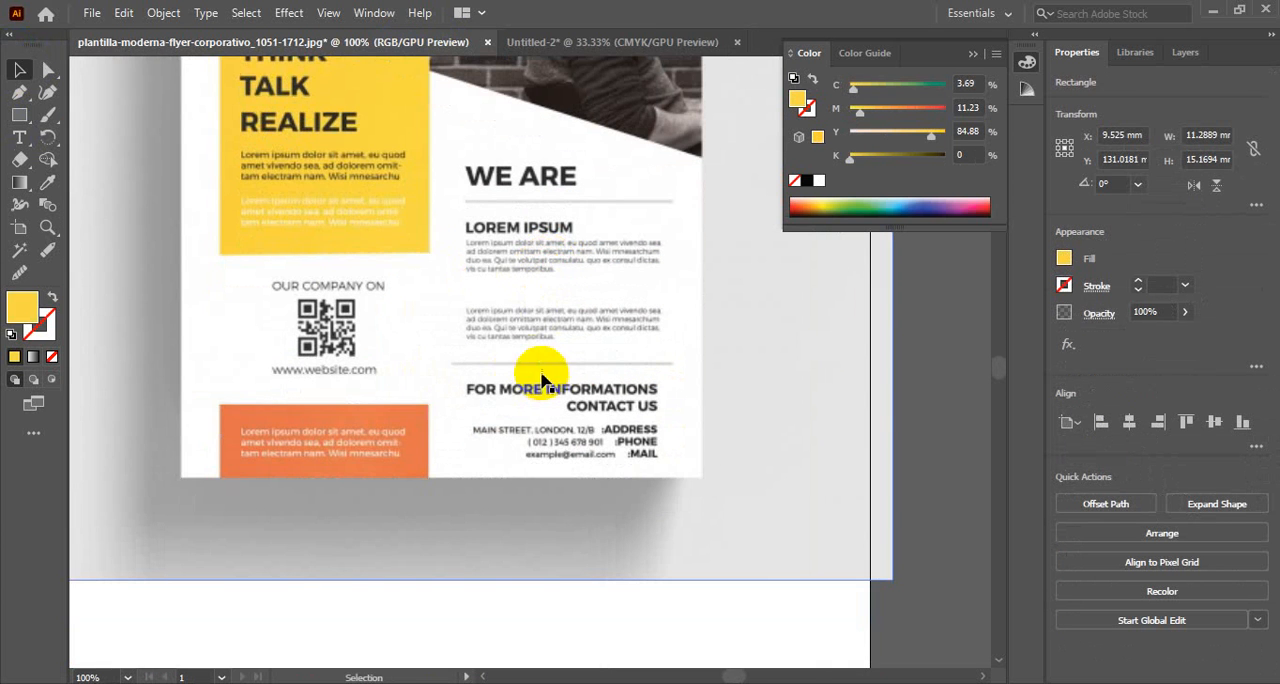
pyautogui.click(583, 41)
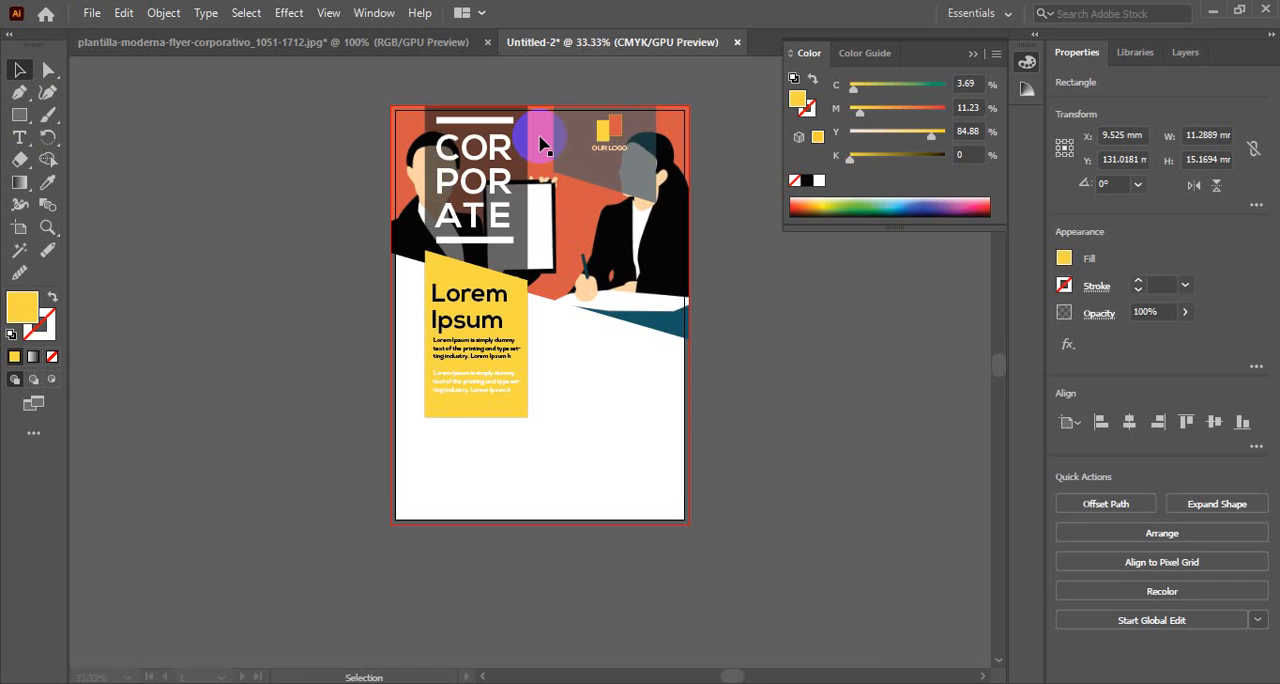
pyautogui.scroll(-2, 452, 405)
pyautogui.click(19, 114)
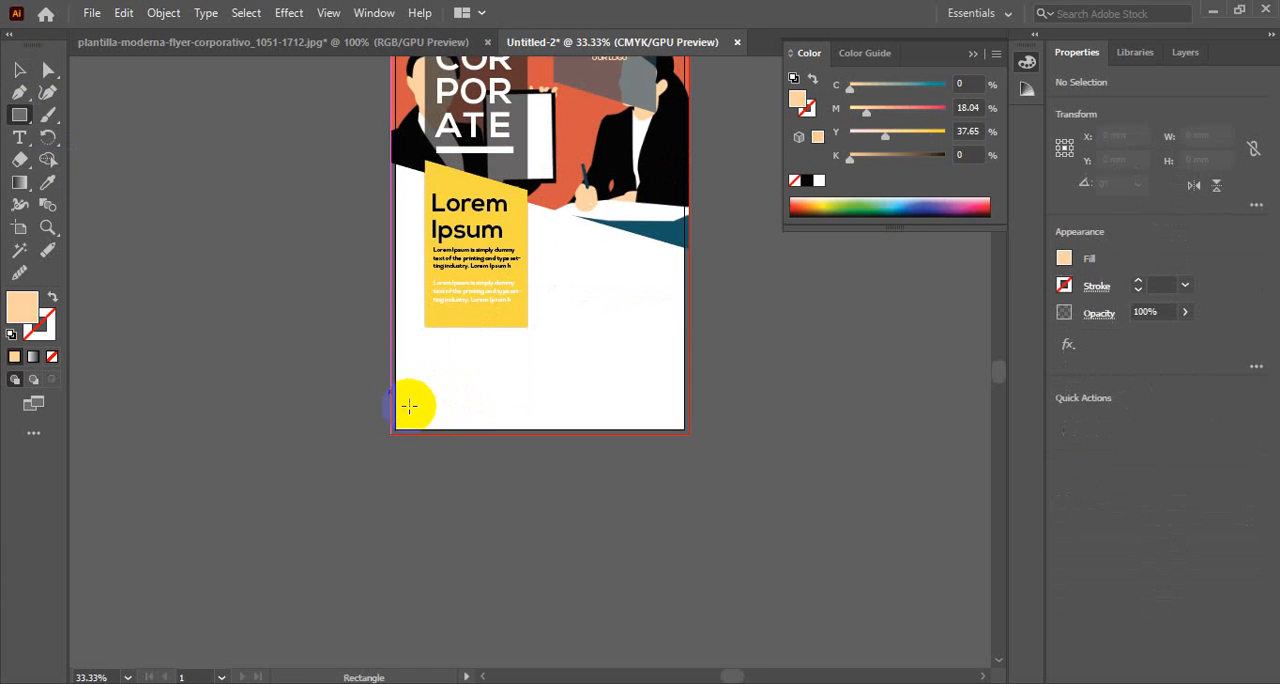
pyautogui.click(19, 69)
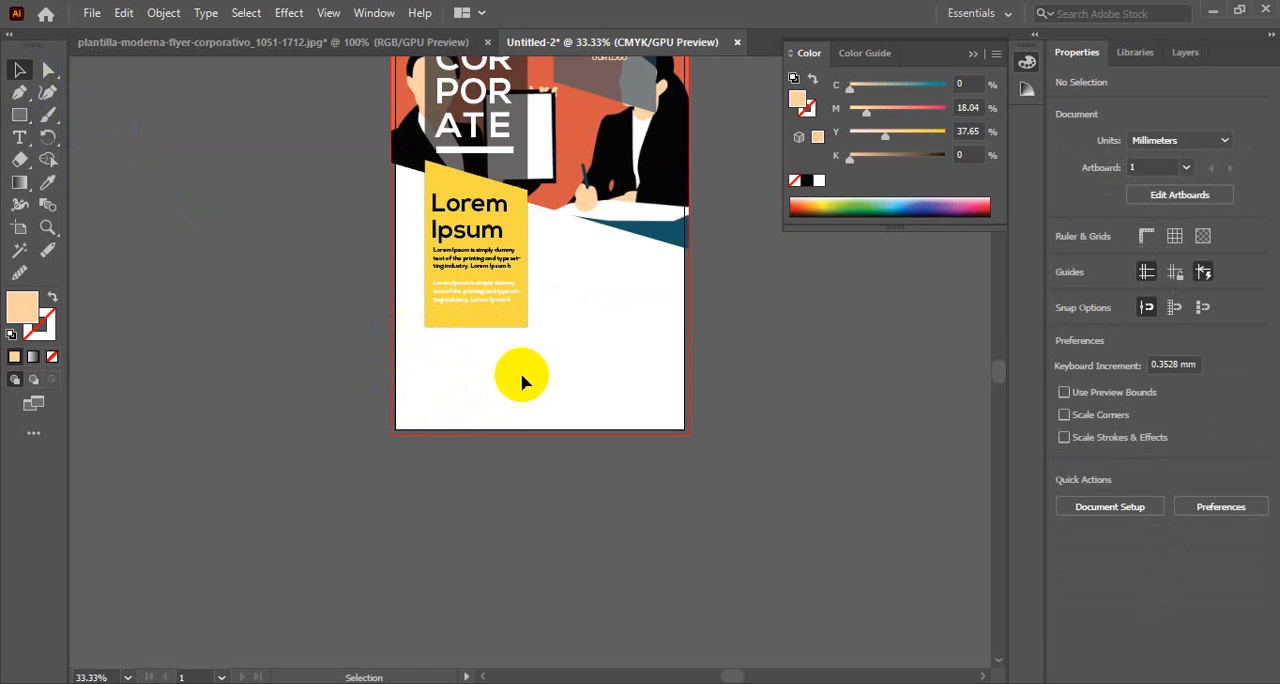
# Duplicate the yellow slanted block straight below the original and reflect the copy across the horizontal axis
pyautogui.click(496, 323)
pyautogui.moveTo(492, 323); pyautogui.dragTo(497, 503)
pyautogui.rightClick(497, 497)
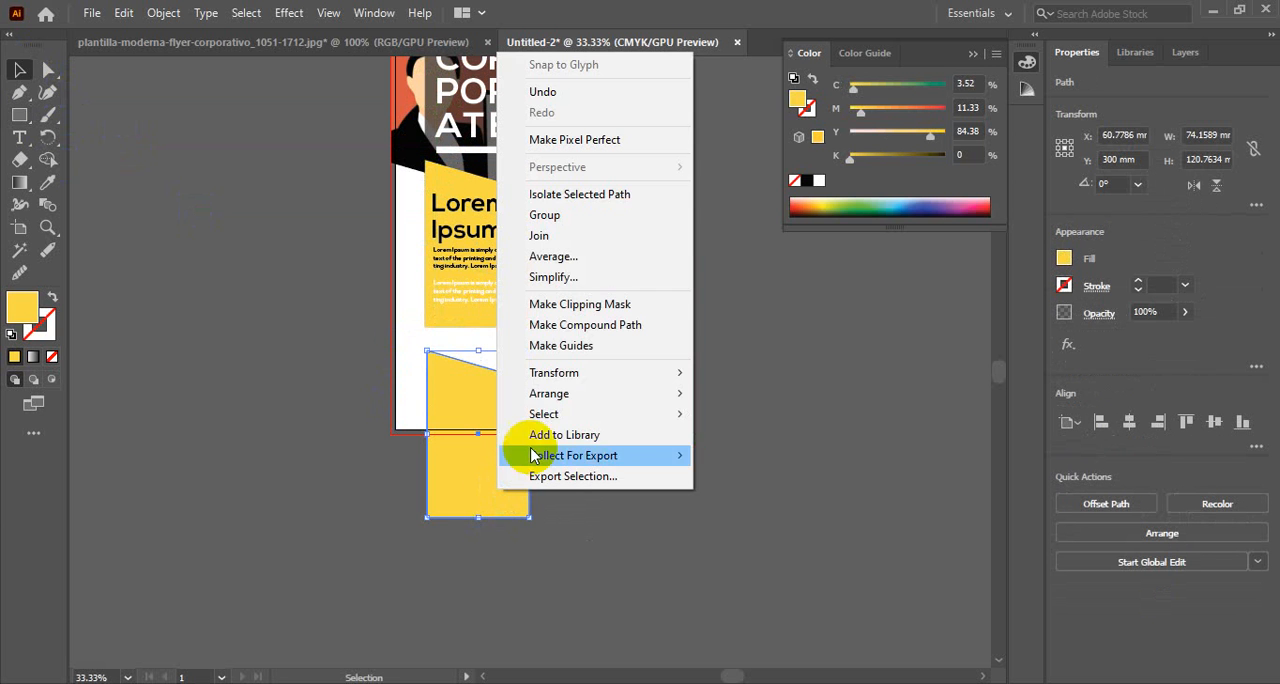
pyautogui.moveTo(614, 374)
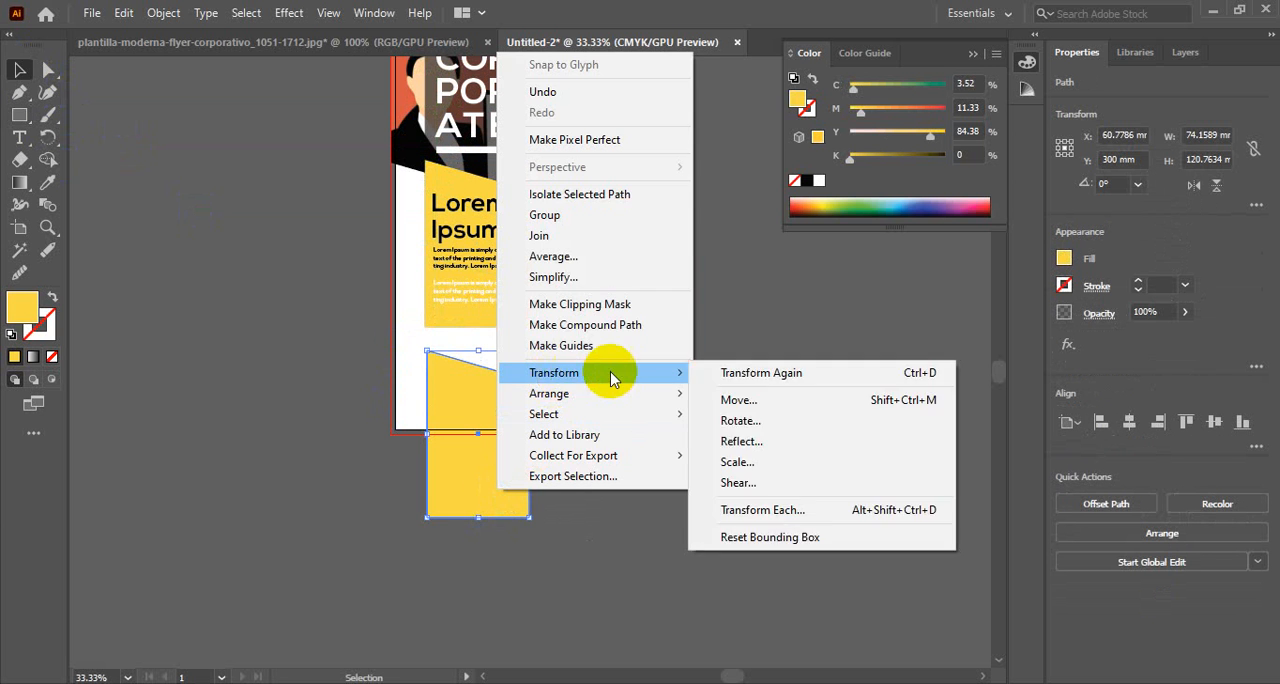
pyautogui.click(740, 441)
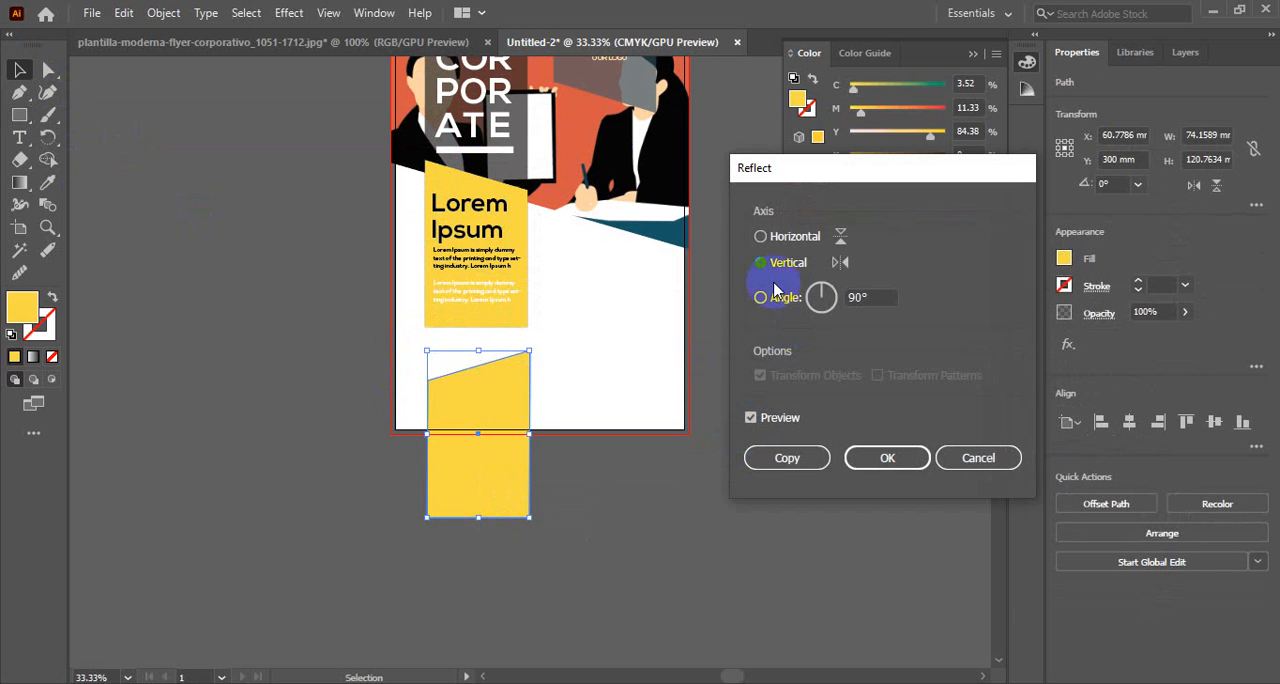
pyautogui.click(757, 237)
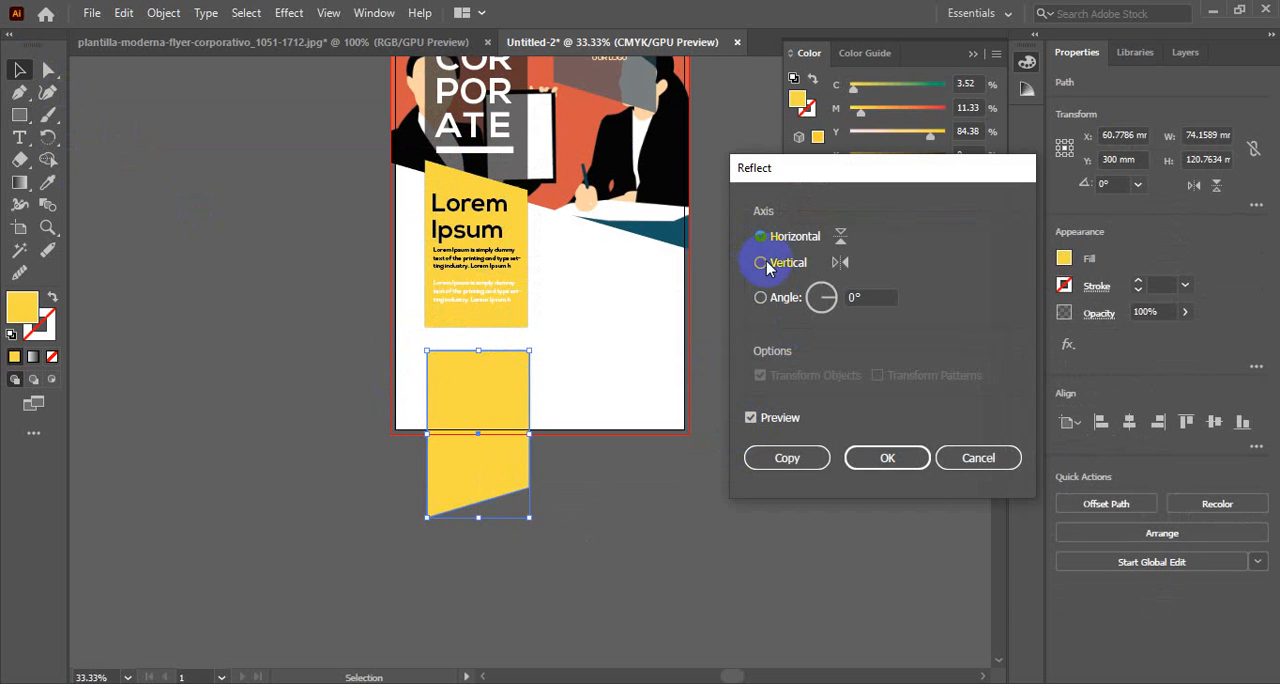
pyautogui.click(866, 456)
pyautogui.click(251, 349)
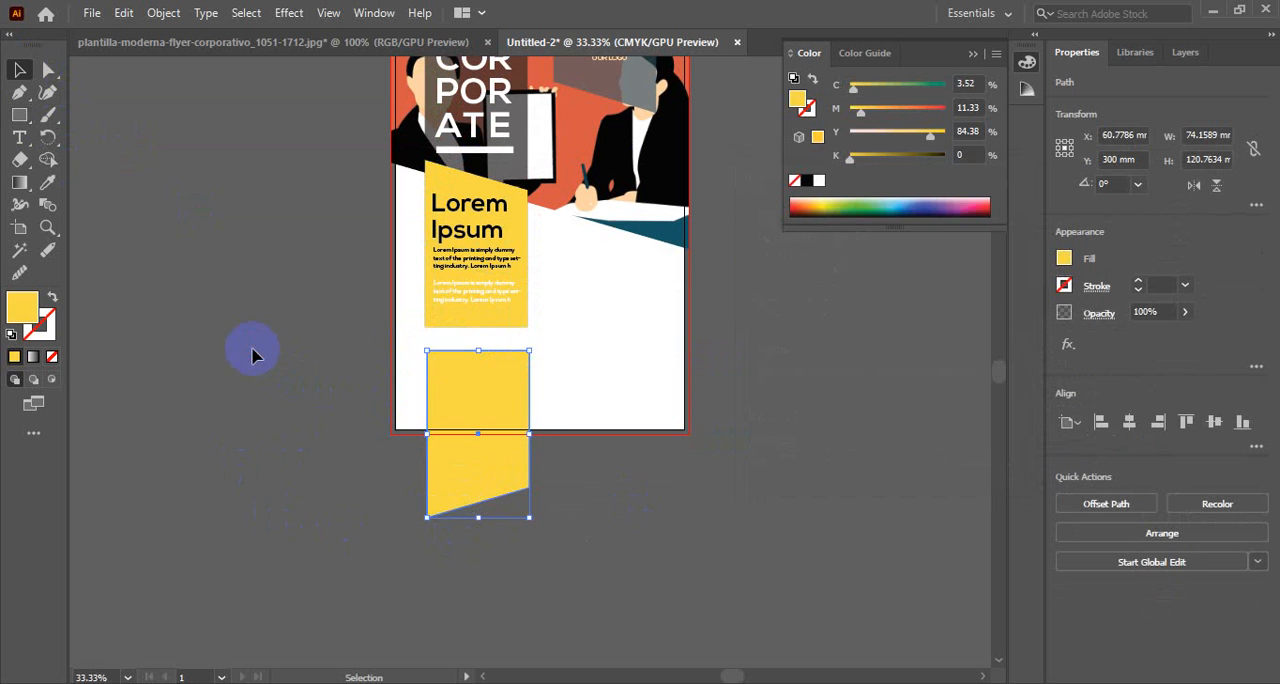
# Move the flipped yellow block down so its flat edge sits just above the flyer's bottom edge, leaving a gap below the original
pyautogui.click(451, 394)
pyautogui.hotkey('shift', 'Down')
pyautogui.hotkey('shift', 'Down')
pyautogui.hotkey('shift', 'Down')
pyautogui.hotkey('shift', 'Down')
pyautogui.hotkey('shift', 'Down')
pyautogui.hotkey('shift', 'Down')
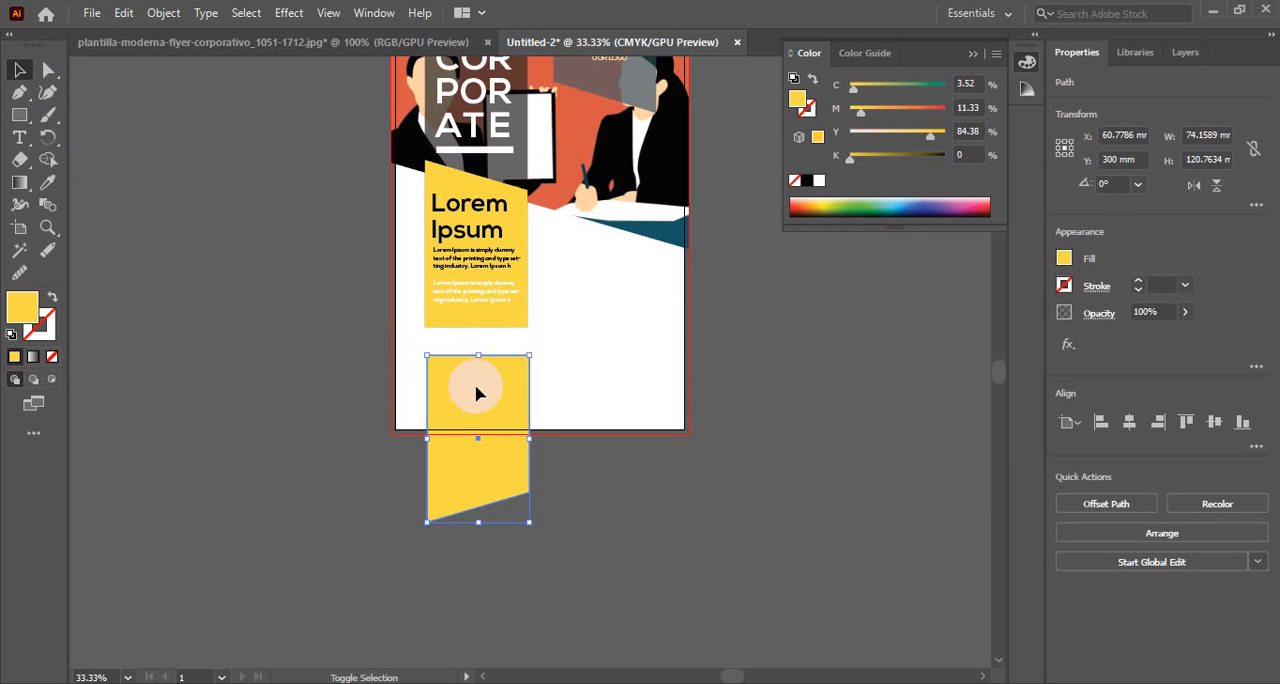
pyautogui.hotkey('shift', 'Down')
pyautogui.hotkey('shift', 'Down')
pyautogui.hotkey('shift', 'Down')
pyautogui.hotkey('shift', 'Down')
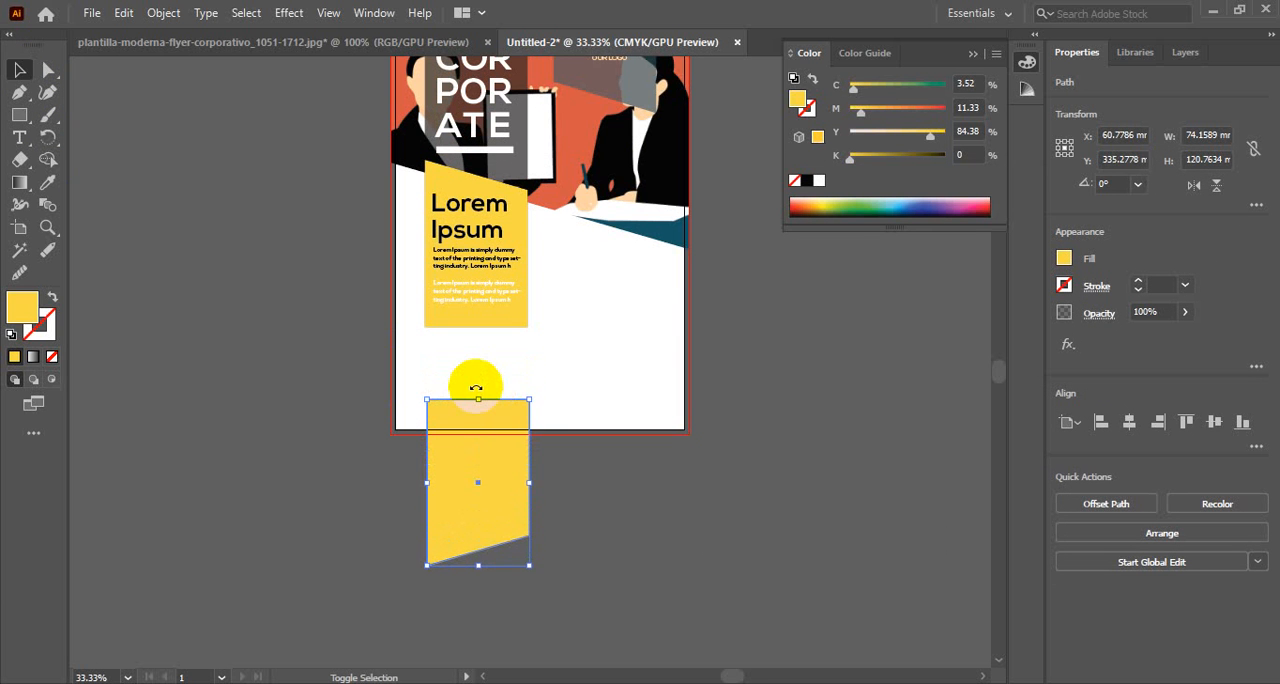
pyautogui.hotkey('shift', 'Up')
pyautogui.hotkey('shift', 'Up')
pyautogui.hotkey('shift', 'Down')
pyautogui.hotkey('shift', 'Up')
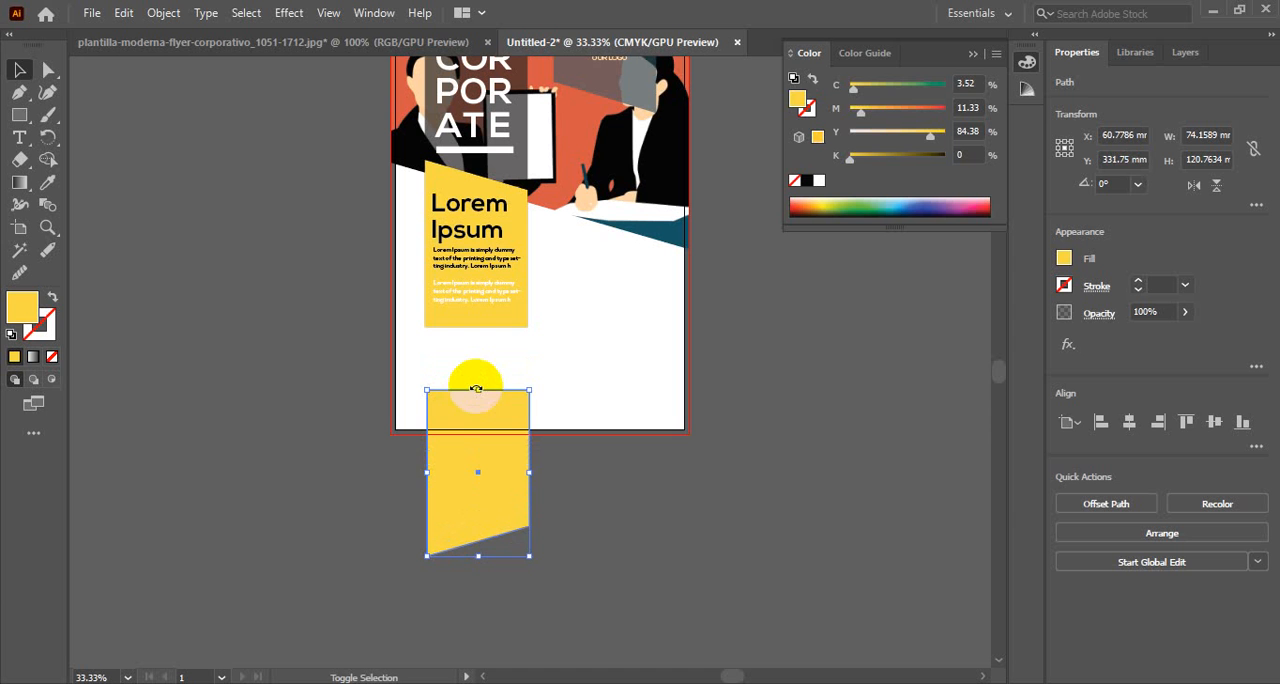
# Copy the black Lorem Ipsum paragraph from the yellow panel onto the upper part of the lower yellow block
pyautogui.click(492, 264)
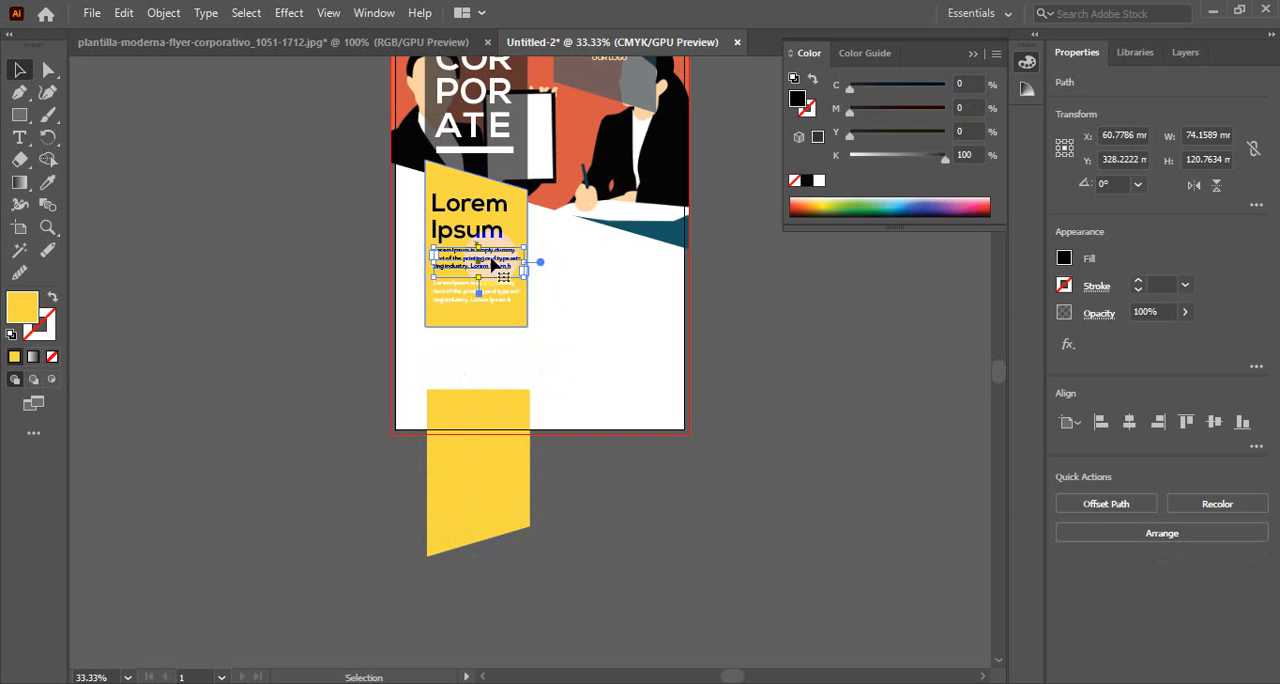
pyautogui.moveTo(492, 264); pyautogui.dragTo(495, 405)
pyautogui.click(656, 536)
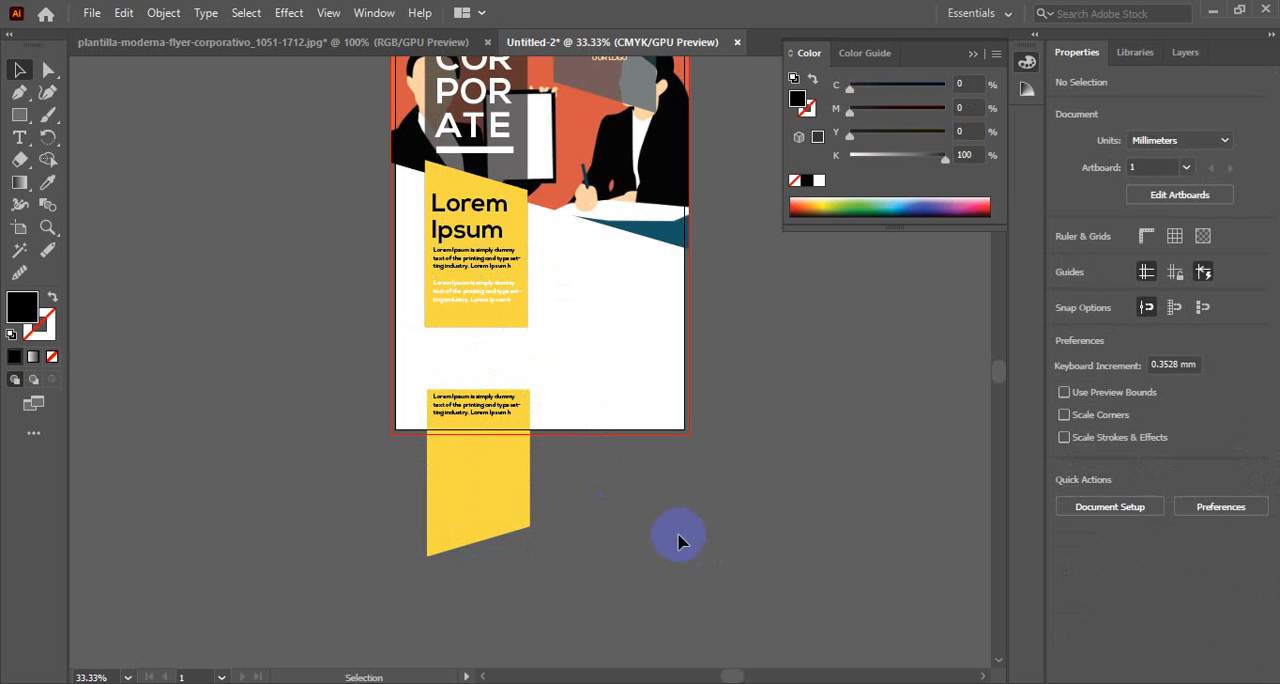
# Place the apb-qr-code image from the desktop between the two yellow blocks, scaled to about 38 mm square
pyautogui.click(338, 43)
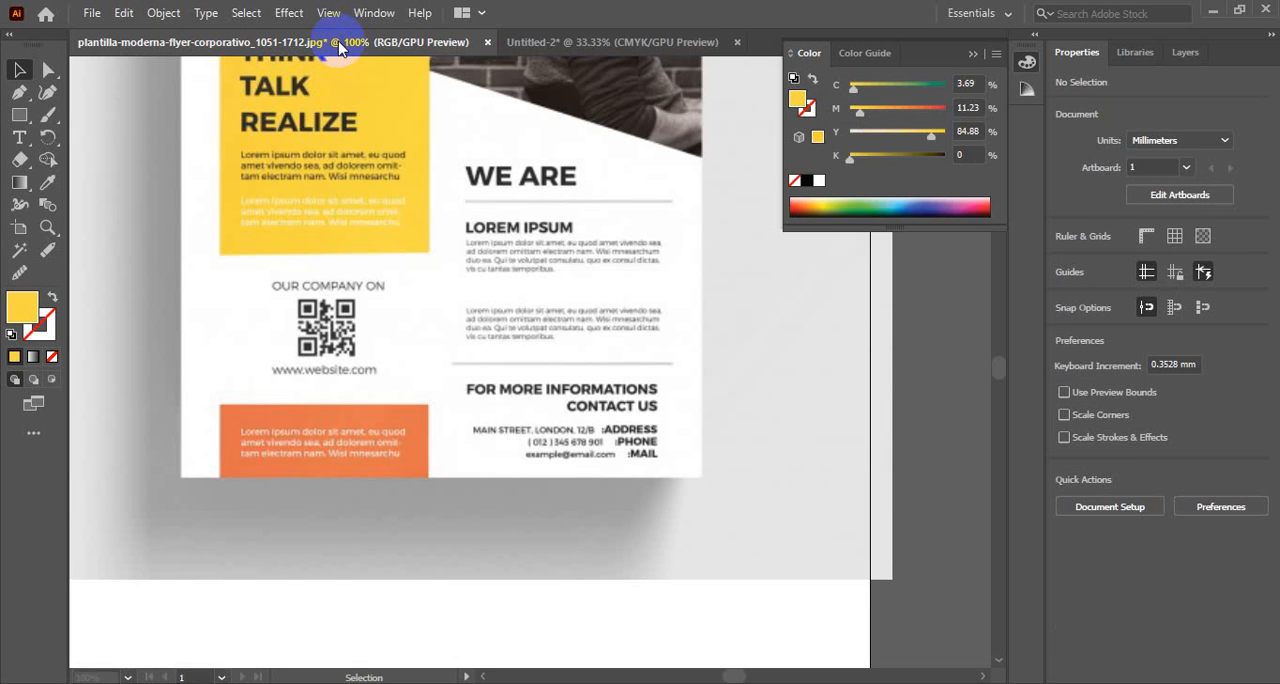
pyautogui.click(556, 42)
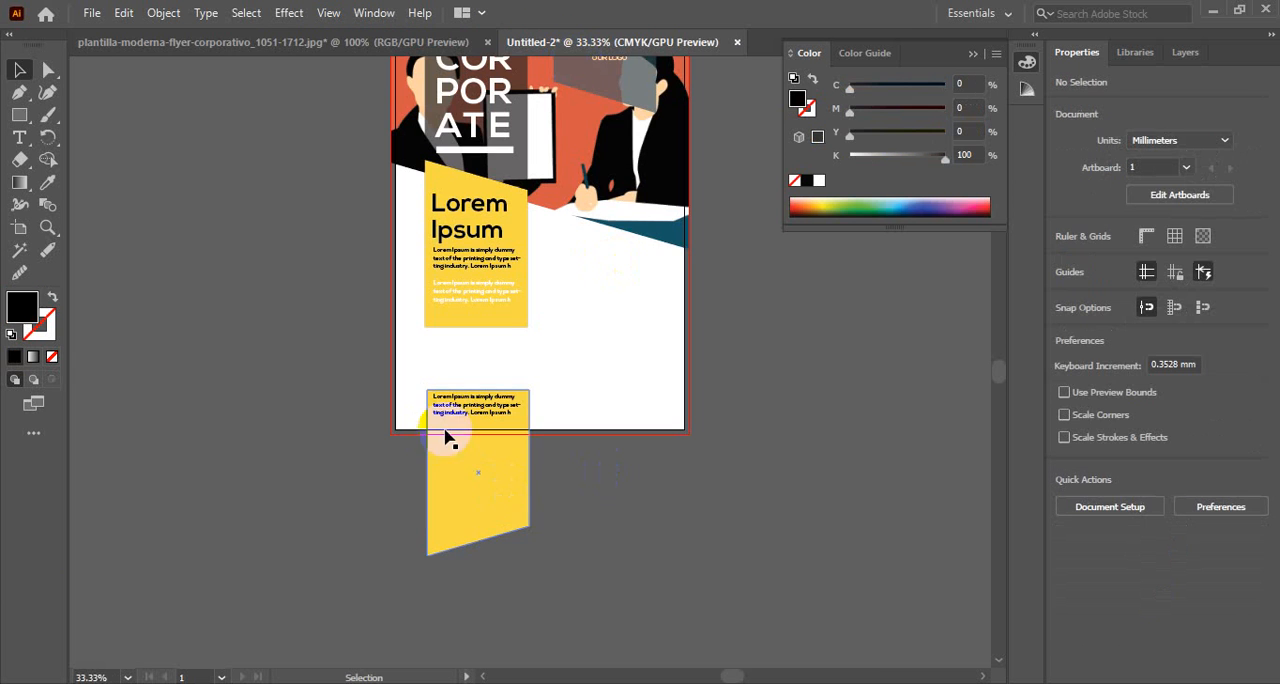
pyautogui.click(768, 430)
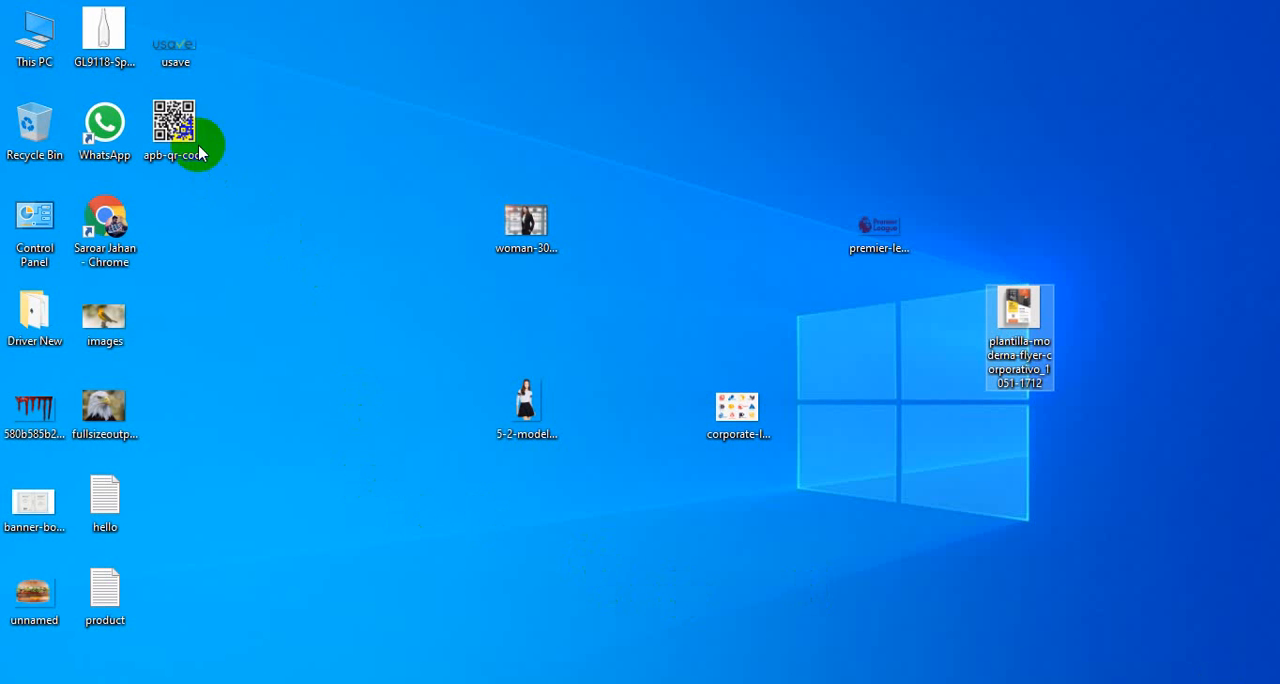
pyautogui.moveTo(200, 143); pyautogui.dragTo(466, 362)
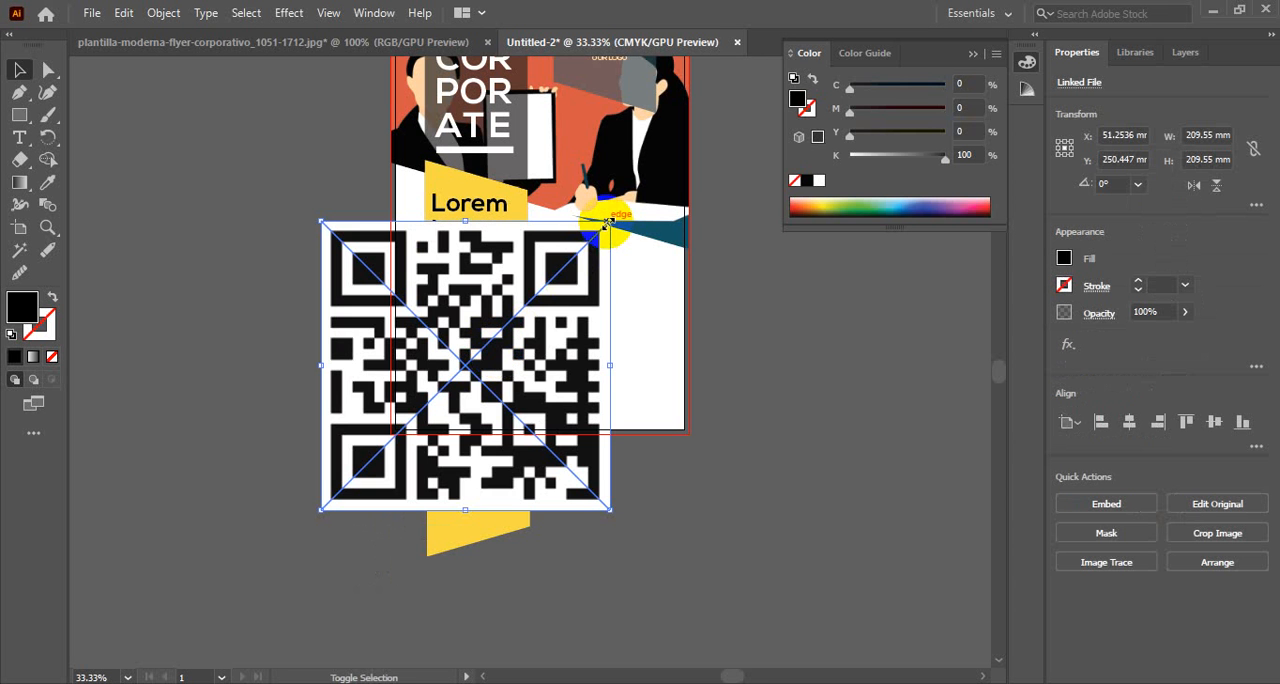
pyautogui.moveTo(608, 221); pyautogui.dragTo(495, 354)
pyautogui.click(630, 500)
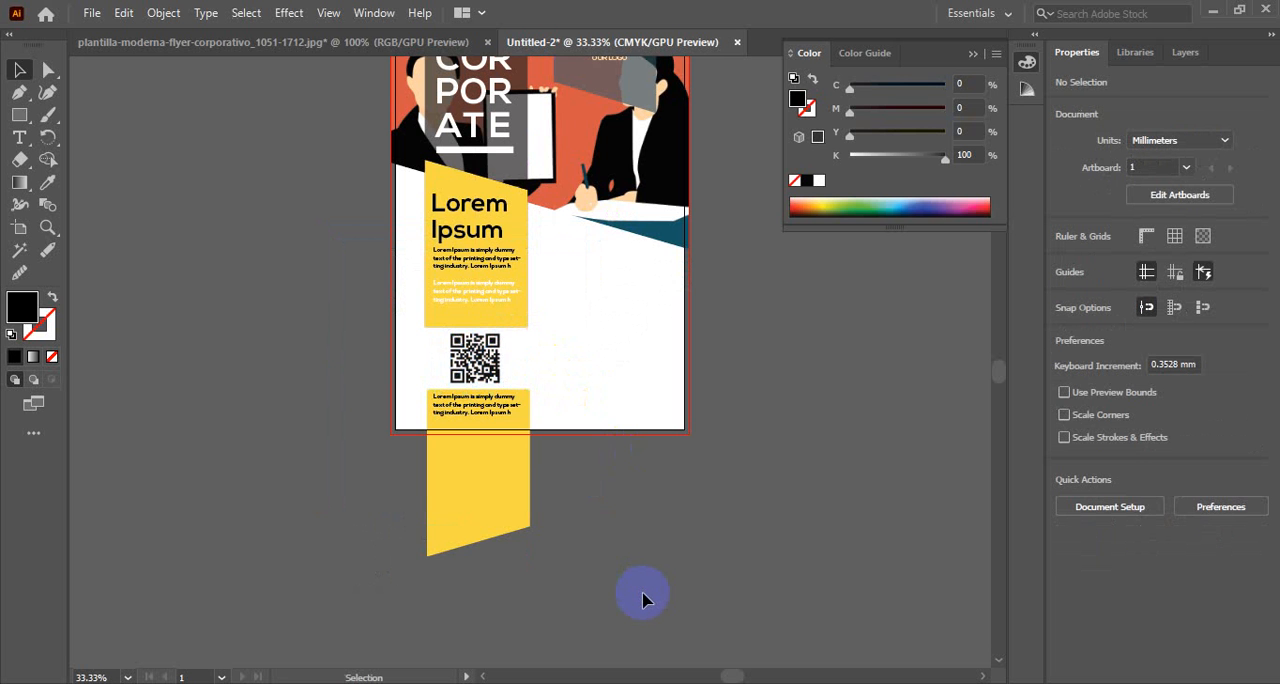
# Shift the QR code slightly right to center it between the two yellow blocks
pyautogui.scroll(2, 643, 598)
pyautogui.click(483, 436)
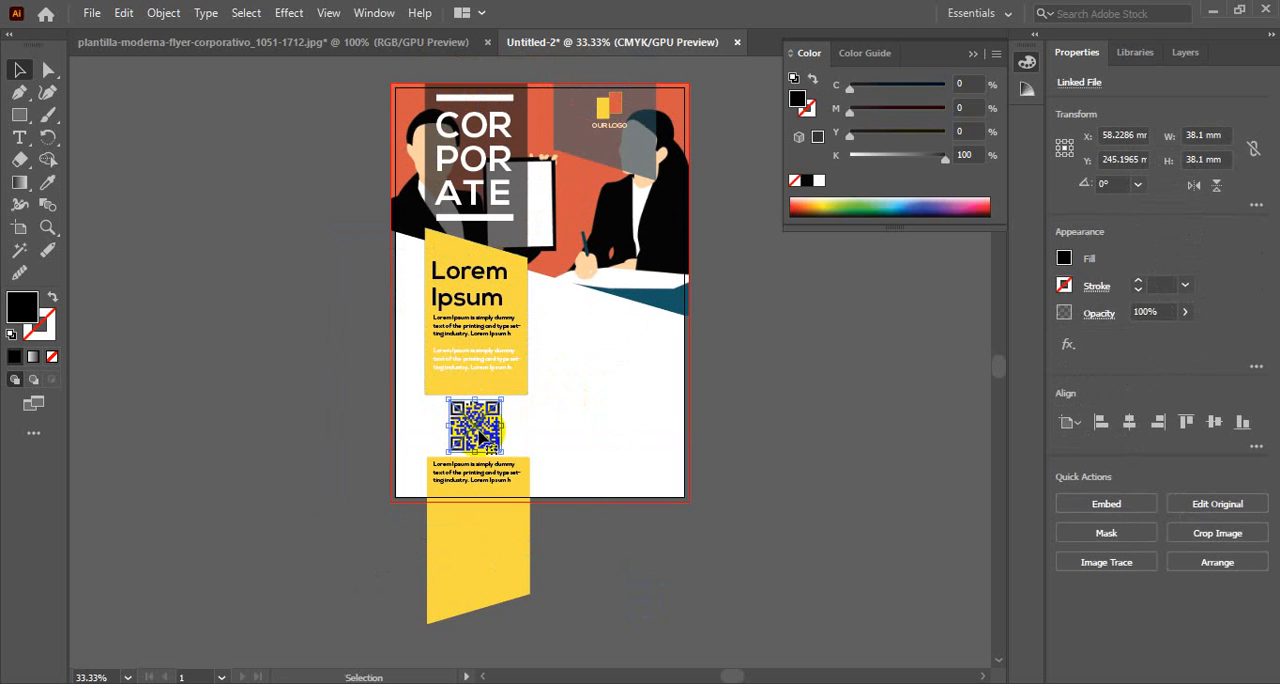
pyautogui.press('Right')
pyautogui.press('Right')
pyautogui.press('Right')
pyautogui.press('Right')
pyautogui.press('Right')
pyautogui.press('Right')
pyautogui.press('Right')
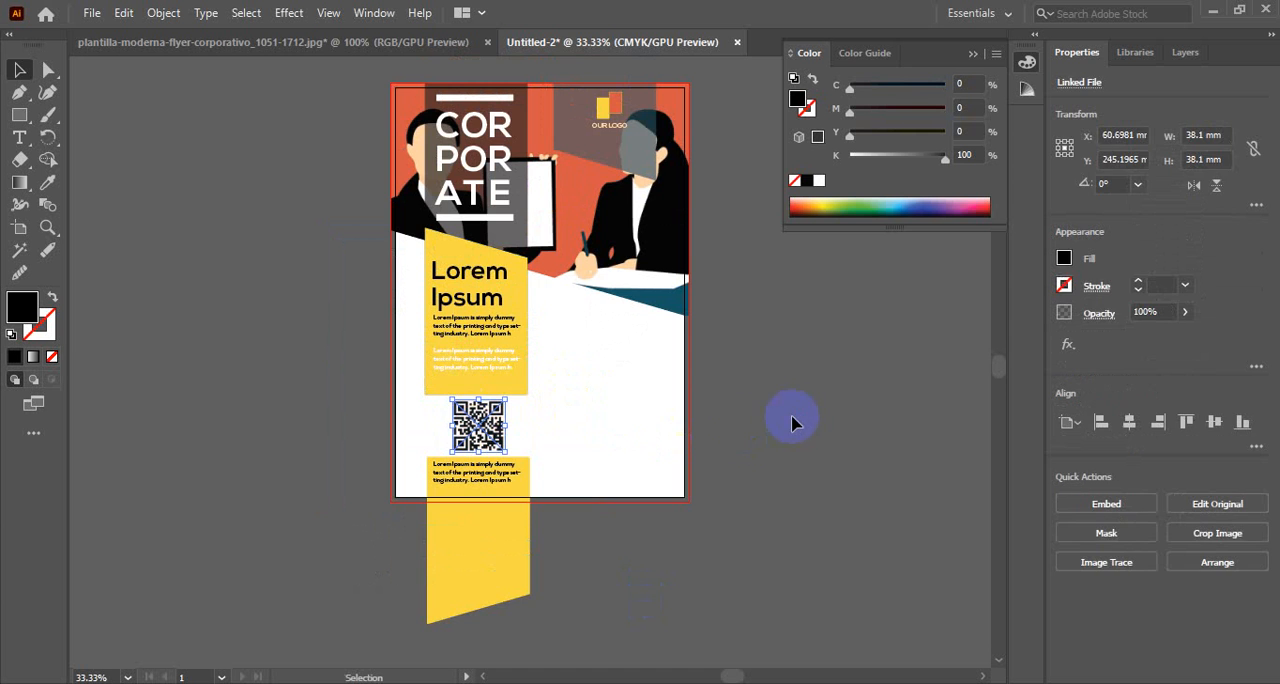
pyautogui.click(792, 418)
pyautogui.keyDown('ctrl'); pyautogui.click(490, 430); pyautogui.keyUp('ctrl')
pyautogui.keyDown('ctrl'); pyautogui.click(496, 433); pyautogui.keyUp('ctrl')
pyautogui.moveTo(605, 217); pyautogui.dragTo(443, 400)
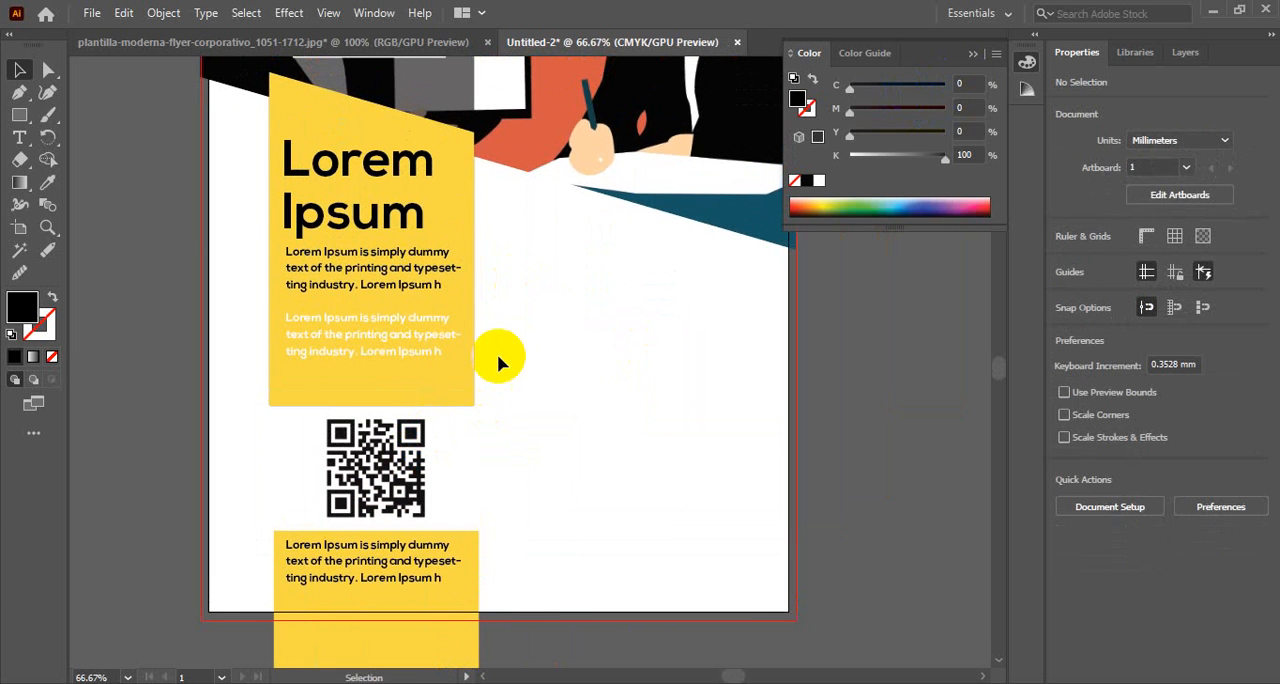
pyautogui.click(428, 330)
# Copy the Lorem Ipsum heading to the white area beside the yellow panel and replace its text with WE ARE
pyautogui.click(367, 45)
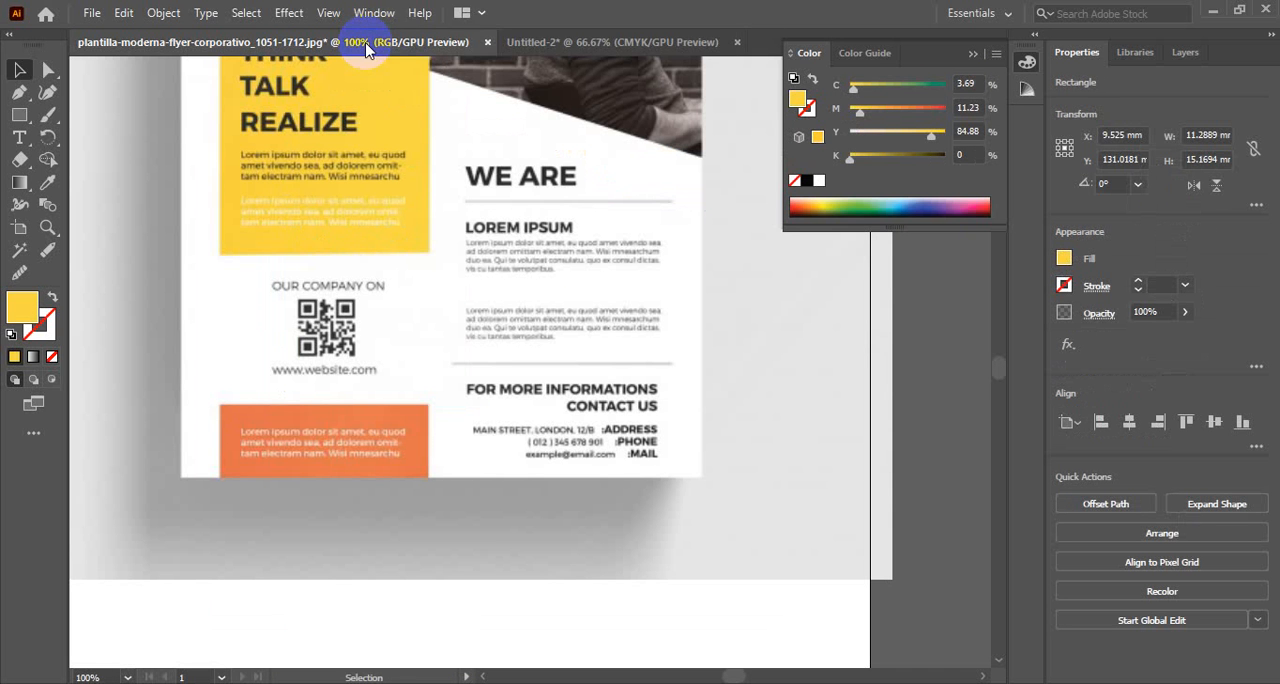
pyautogui.click(538, 42)
pyautogui.scroll(3, 593, 352)
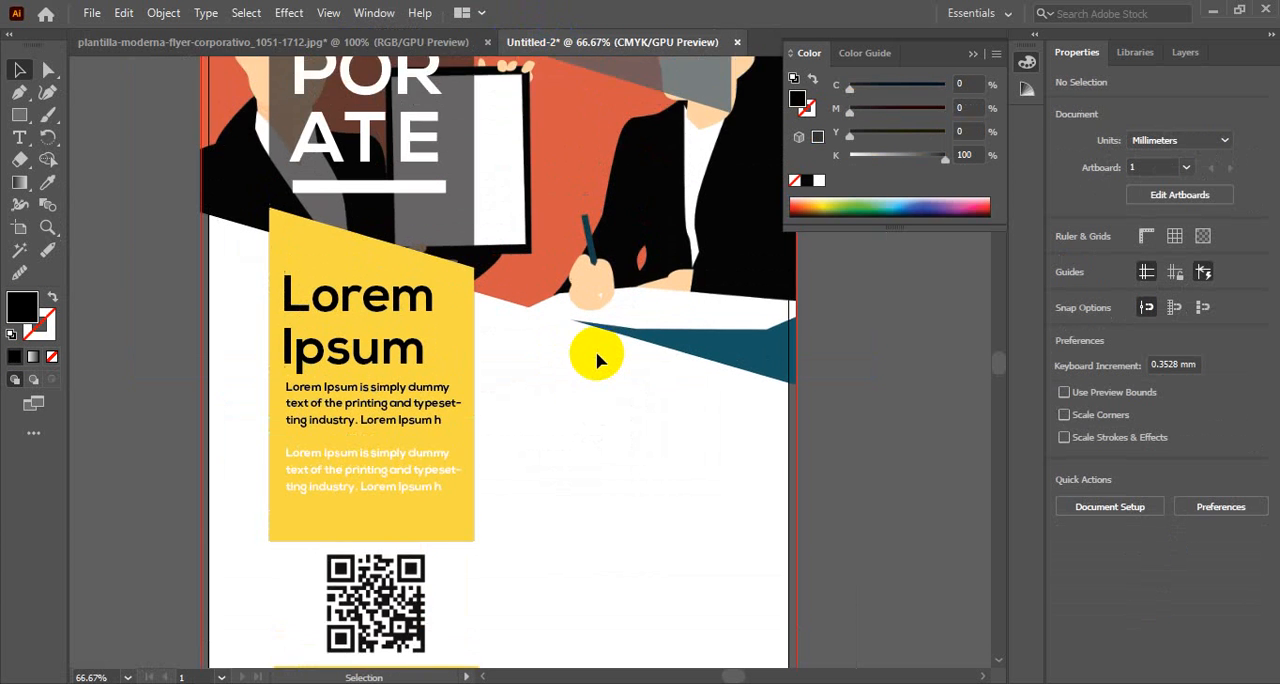
pyautogui.scroll(-2, 598, 361)
pyautogui.scroll(1, 598, 361)
pyautogui.click(431, 277)
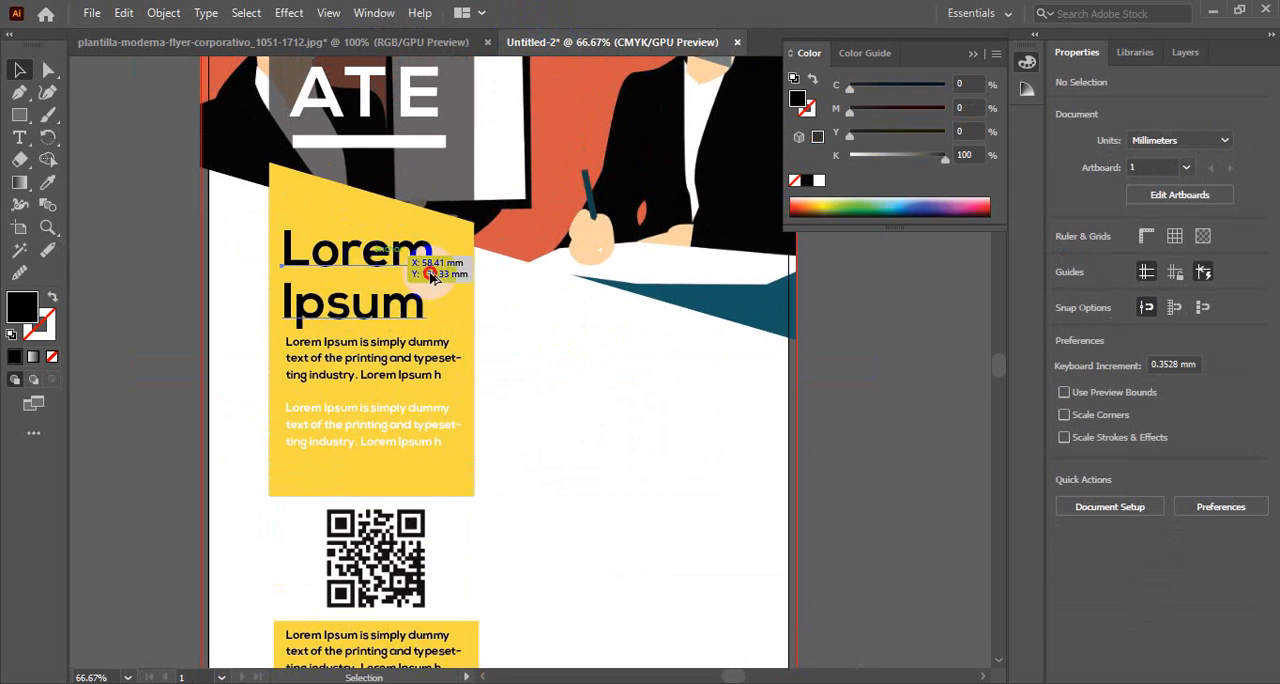
pyautogui.moveTo(431, 277); pyautogui.dragTo(660, 361)
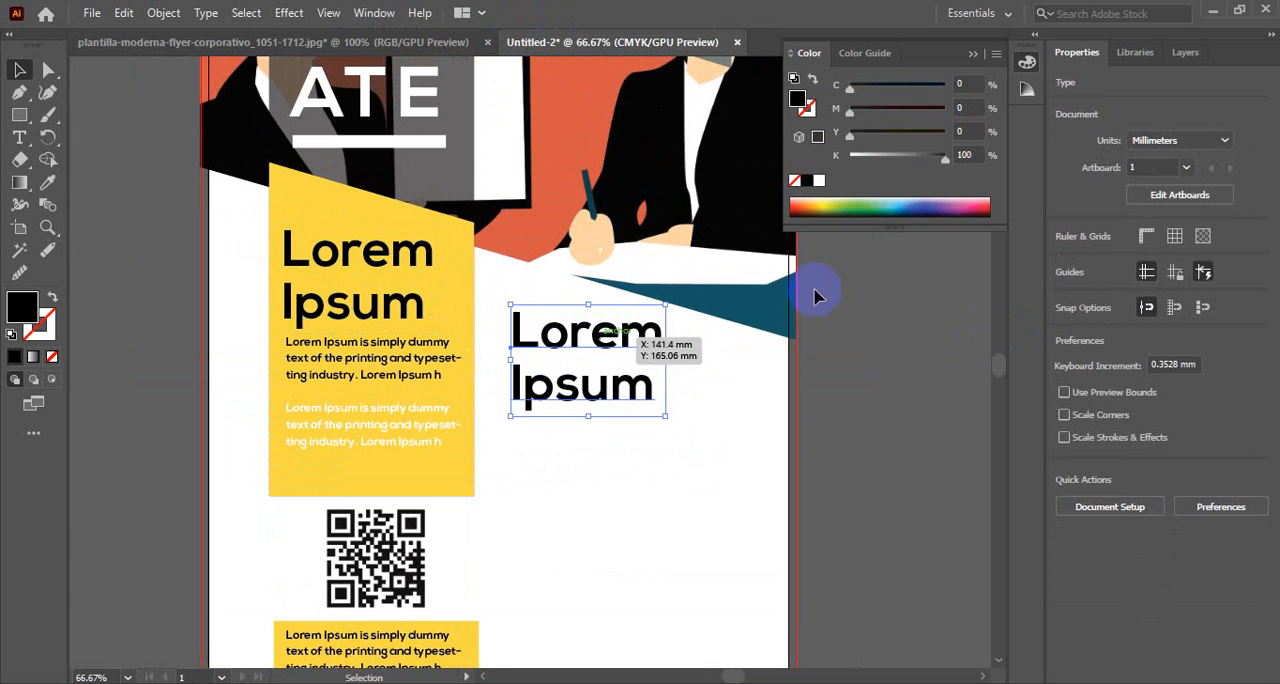
pyautogui.doubleClick(520, 323)
pyautogui.moveTo(514, 323); pyautogui.dragTo(714, 442)
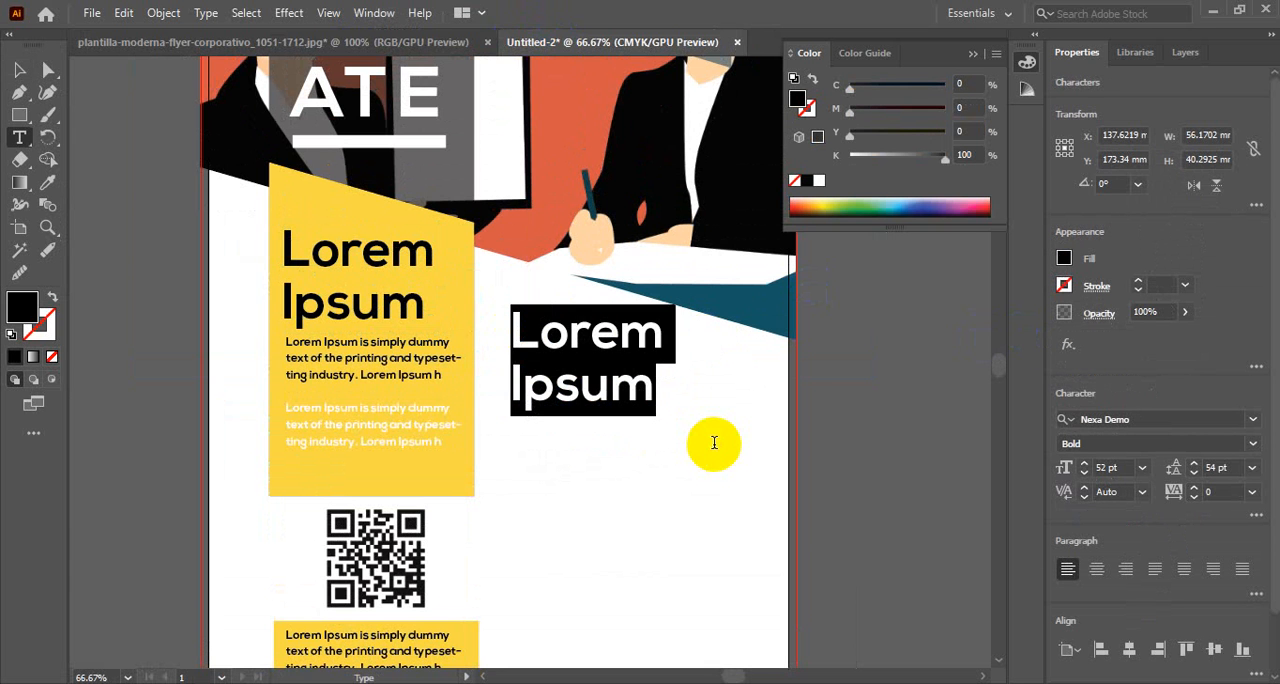
pyautogui.write('WE')
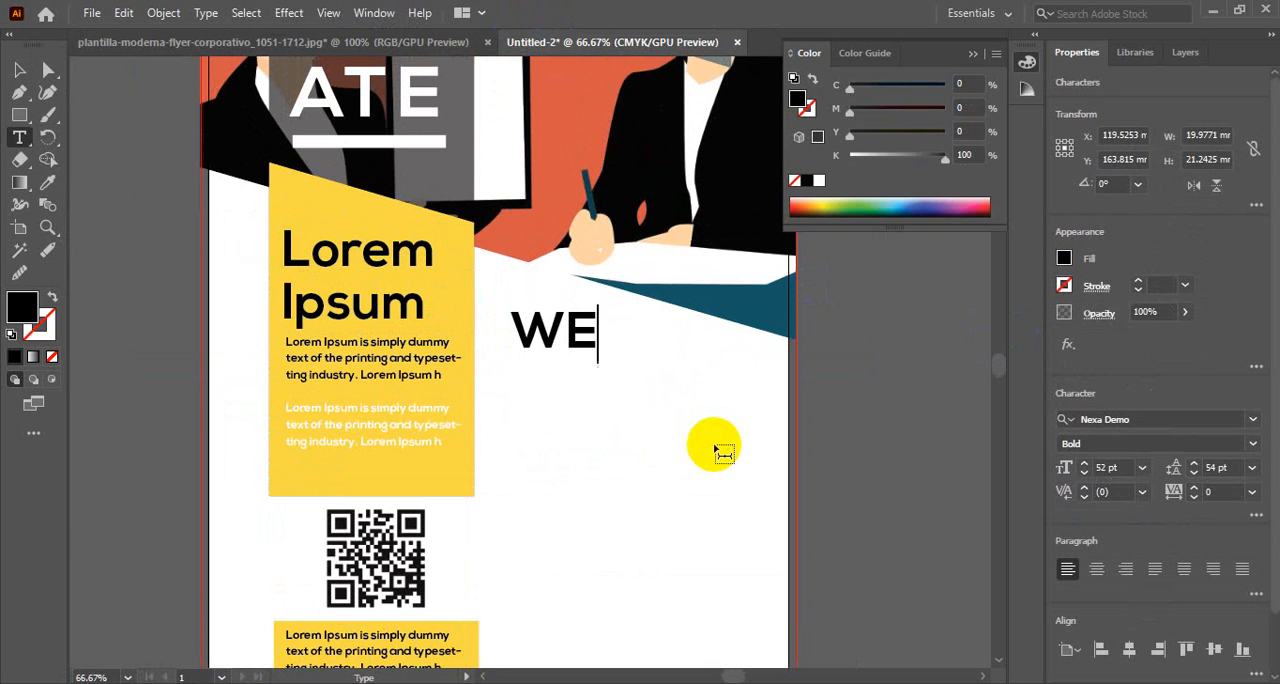
pyautogui.write(' ARE')
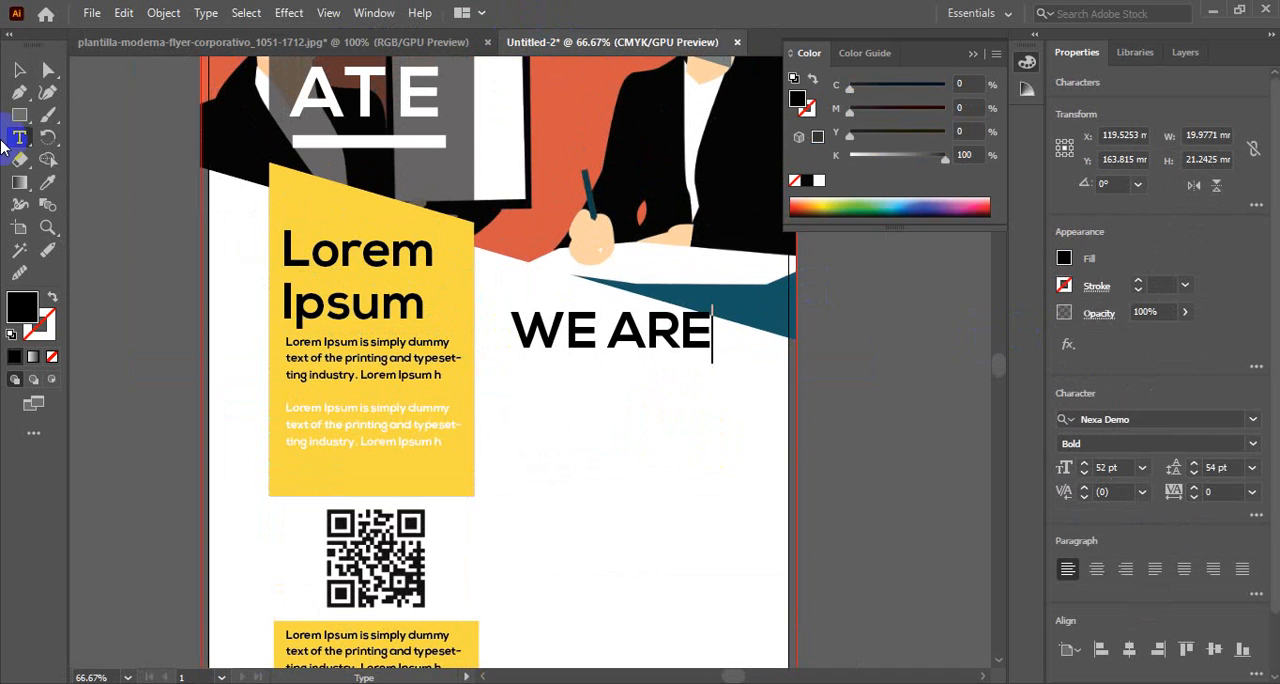
pyautogui.click(18, 69)
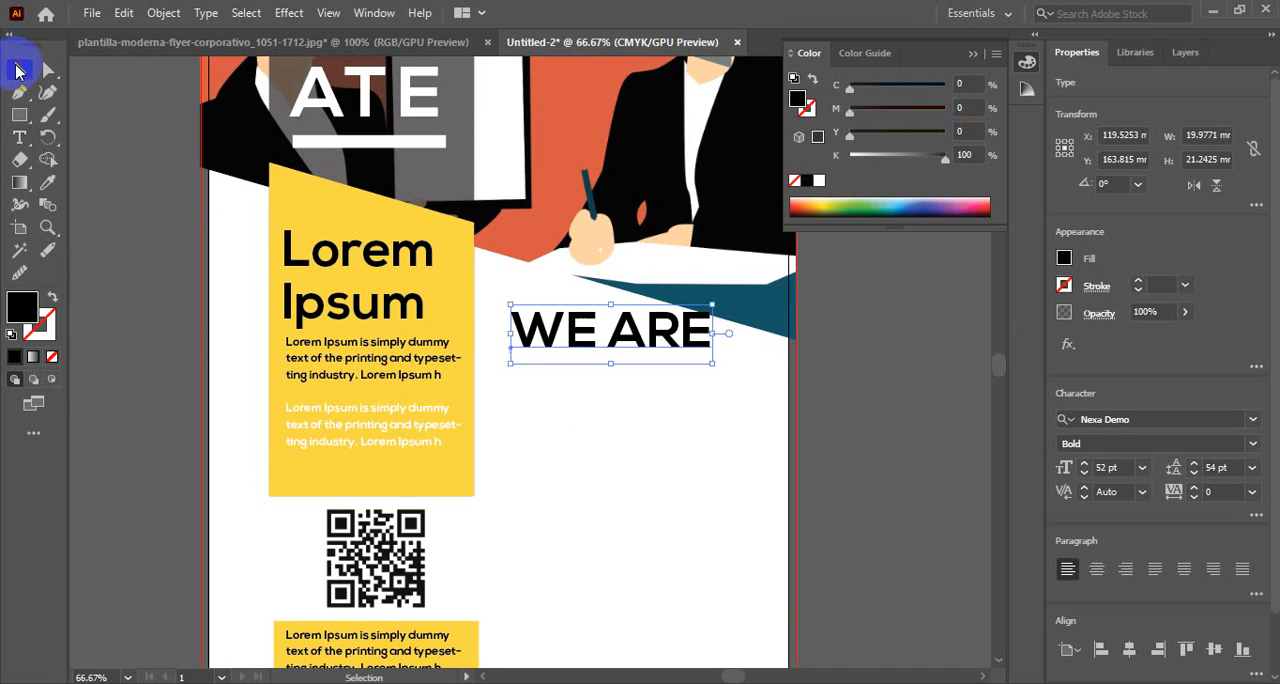
# Lower the WE ARE heading until it clears the teal wedge beneath the header image
pyautogui.press('Down')
pyautogui.press('Down')
pyautogui.press('Down')
pyautogui.press('Down')
pyautogui.press('Down')
pyautogui.press('Down')
pyautogui.press('Down')
pyautogui.press('Down')
pyautogui.press('Down')
pyautogui.press('Down')
pyautogui.press('Down')
pyautogui.press('Down')
pyautogui.press('Down')
pyautogui.press('Down')
pyautogui.press('Down')
pyautogui.press('Down')
pyautogui.press('Down')
pyautogui.press('Down')
pyautogui.press('Down')
pyautogui.press('Down')
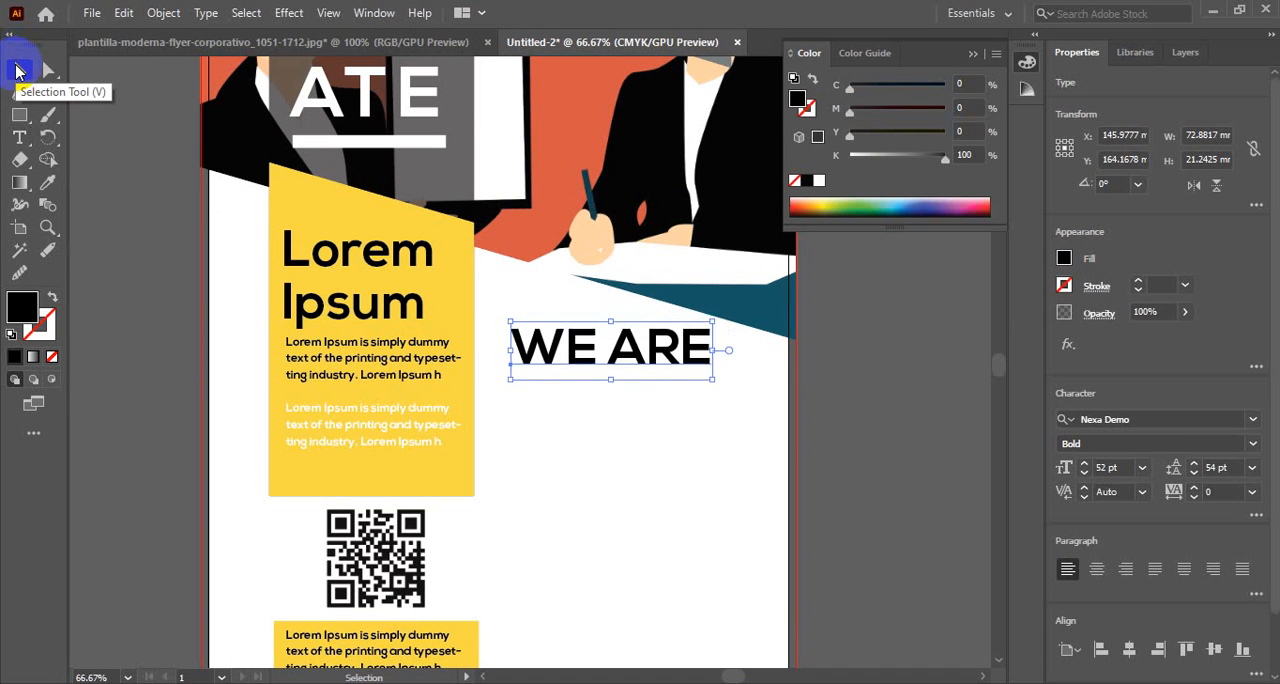
pyautogui.press('Down')
pyautogui.press('Down')
pyautogui.press('Down')
pyautogui.press('Down')
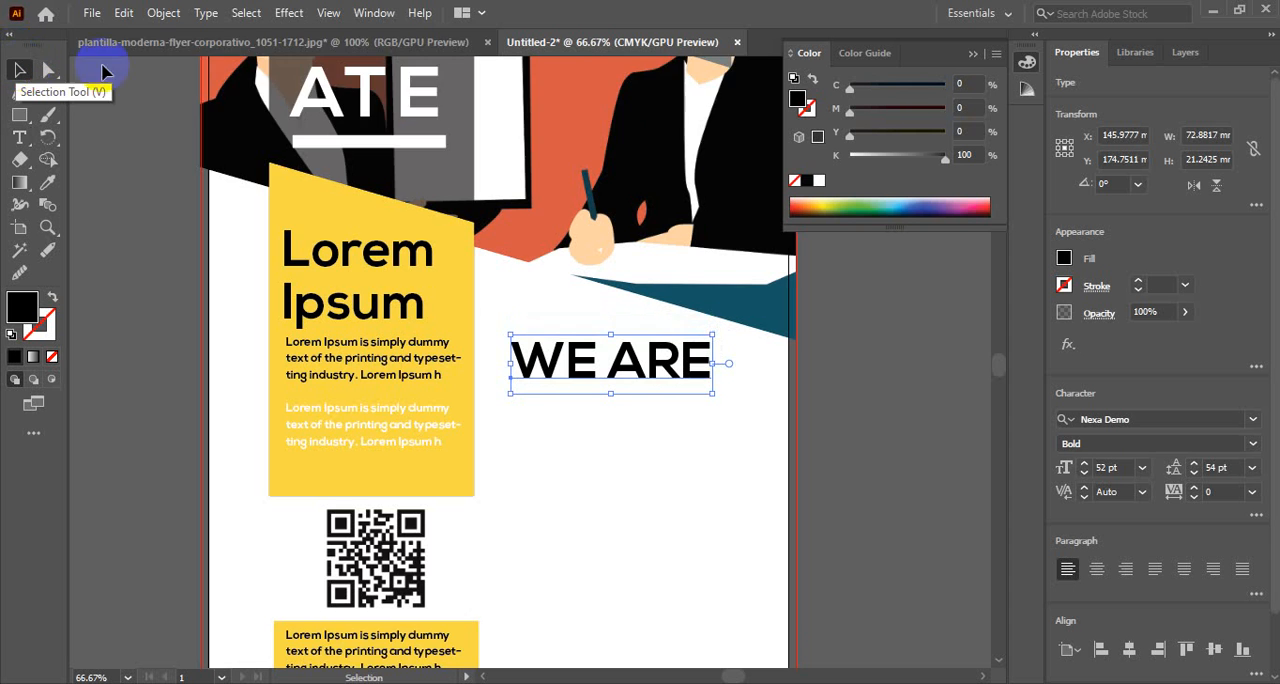
# Copy the black Lorem Ipsum paragraph below the WE ARE heading and widen its text frame to about 89 mm
pyautogui.scroll(-3, 120, 65)
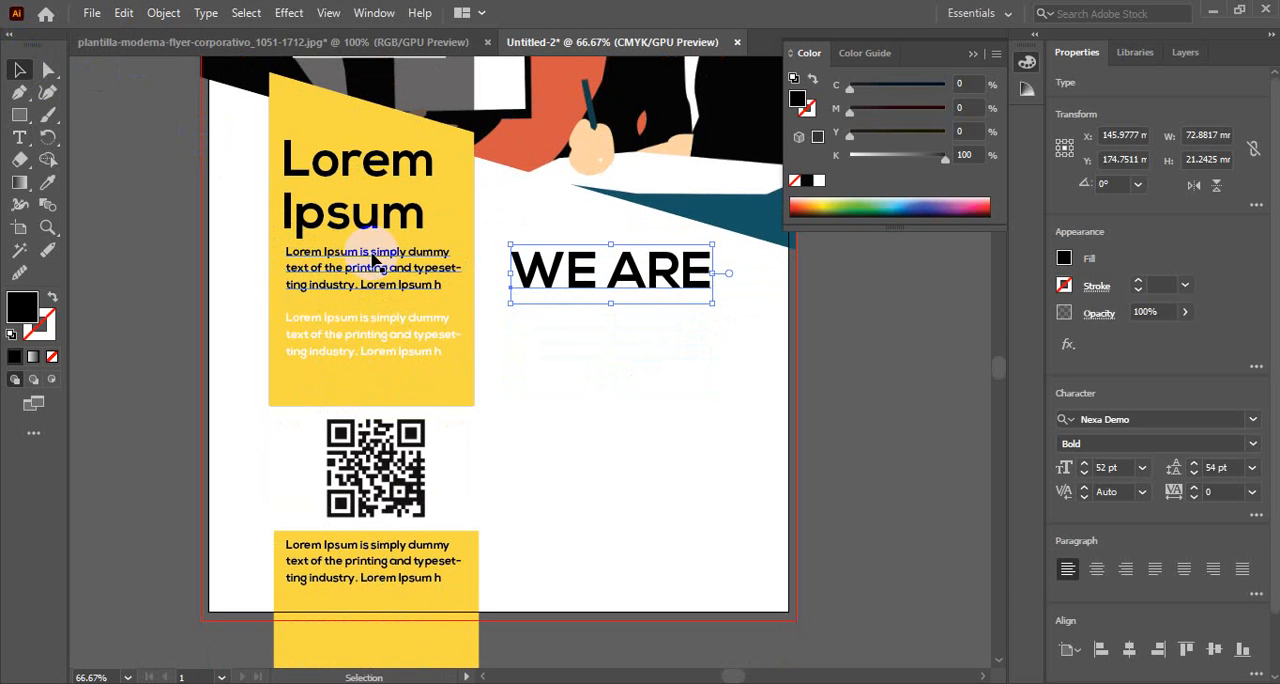
pyautogui.moveTo(373, 258); pyautogui.dragTo(601, 339)
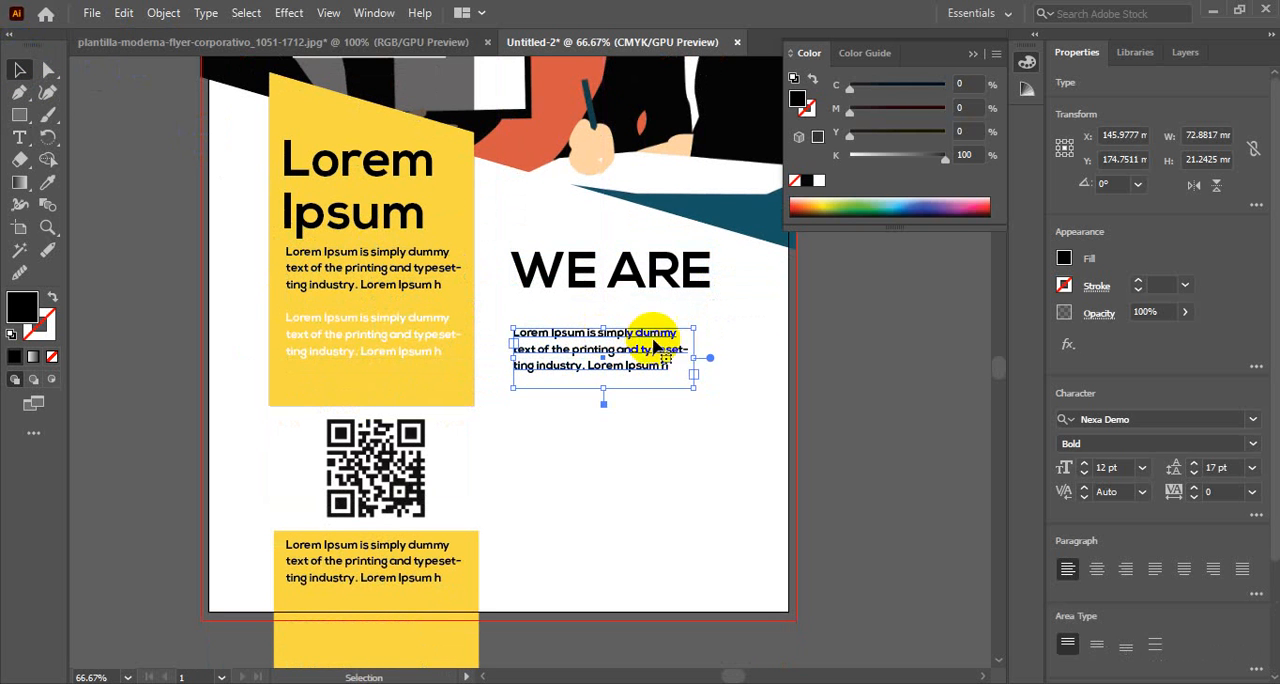
pyautogui.moveTo(693, 356); pyautogui.dragTo(758, 356)
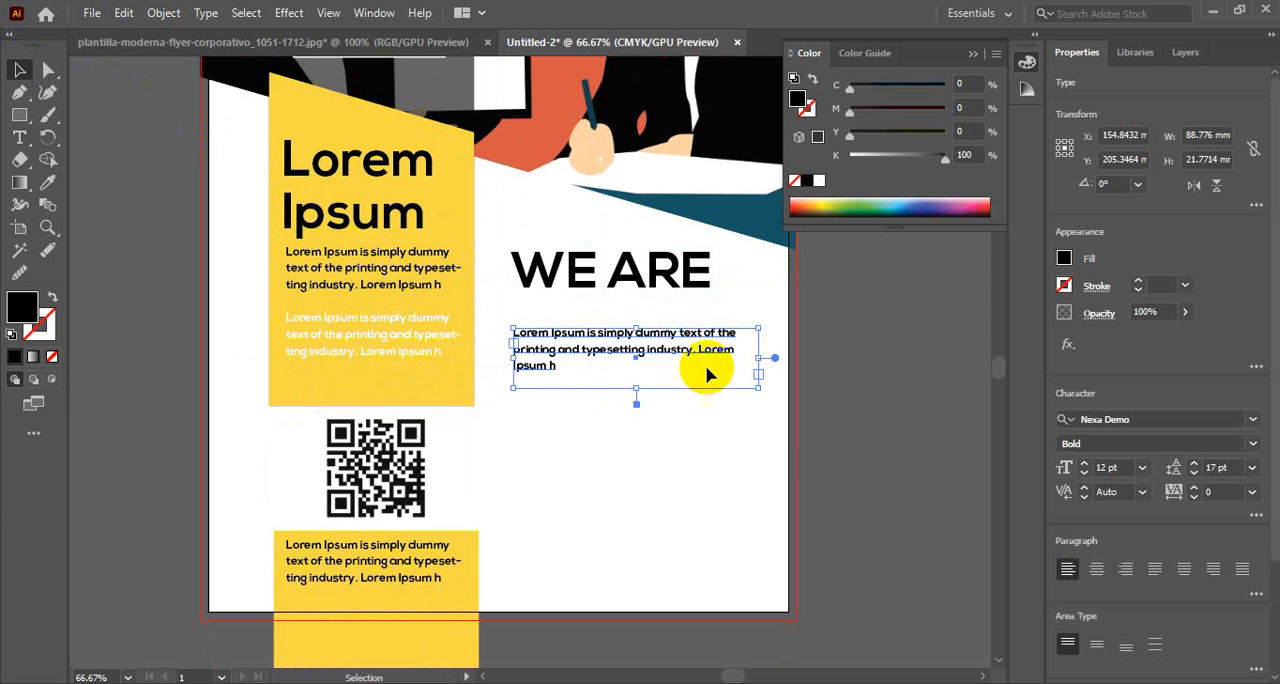
# Append a second copy of the placeholder text to the paragraph under WE ARE and extend its frame to about 34 mm high
pyautogui.doubleClick(551, 362)
pyautogui.moveTo(560, 366); pyautogui.dragTo(516, 325)
pyautogui.hotkey('ctrl', 'c')
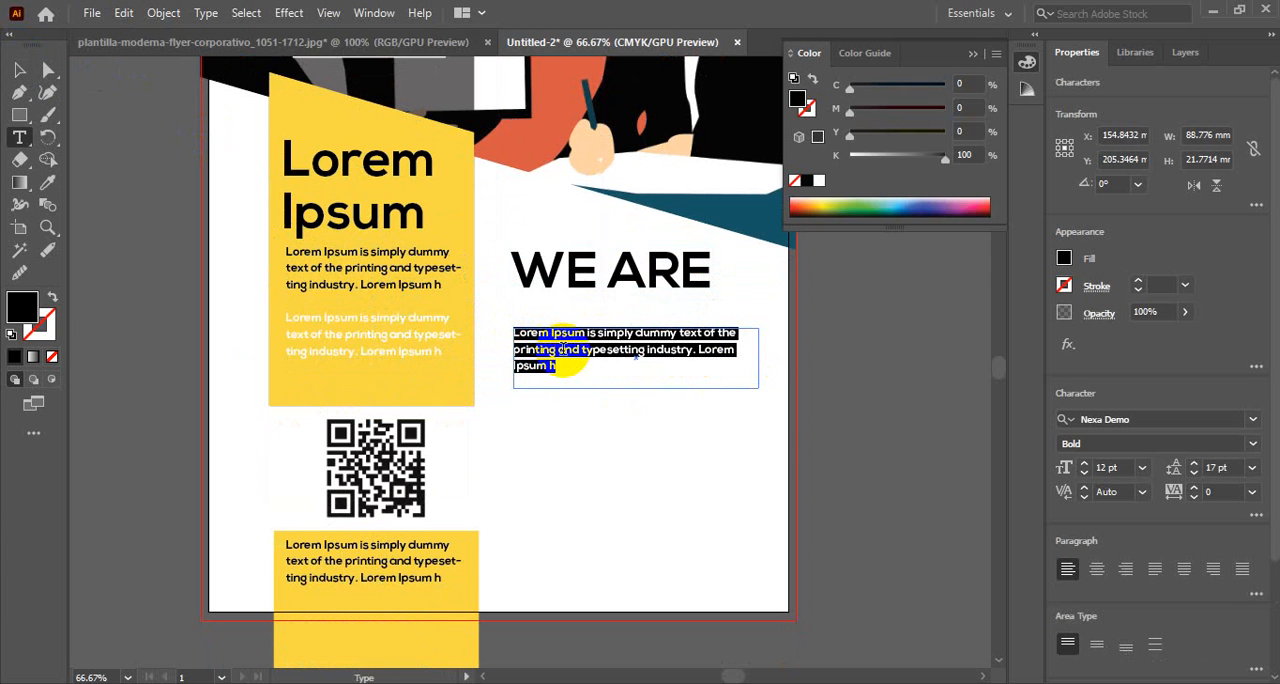
pyautogui.click(577, 369)
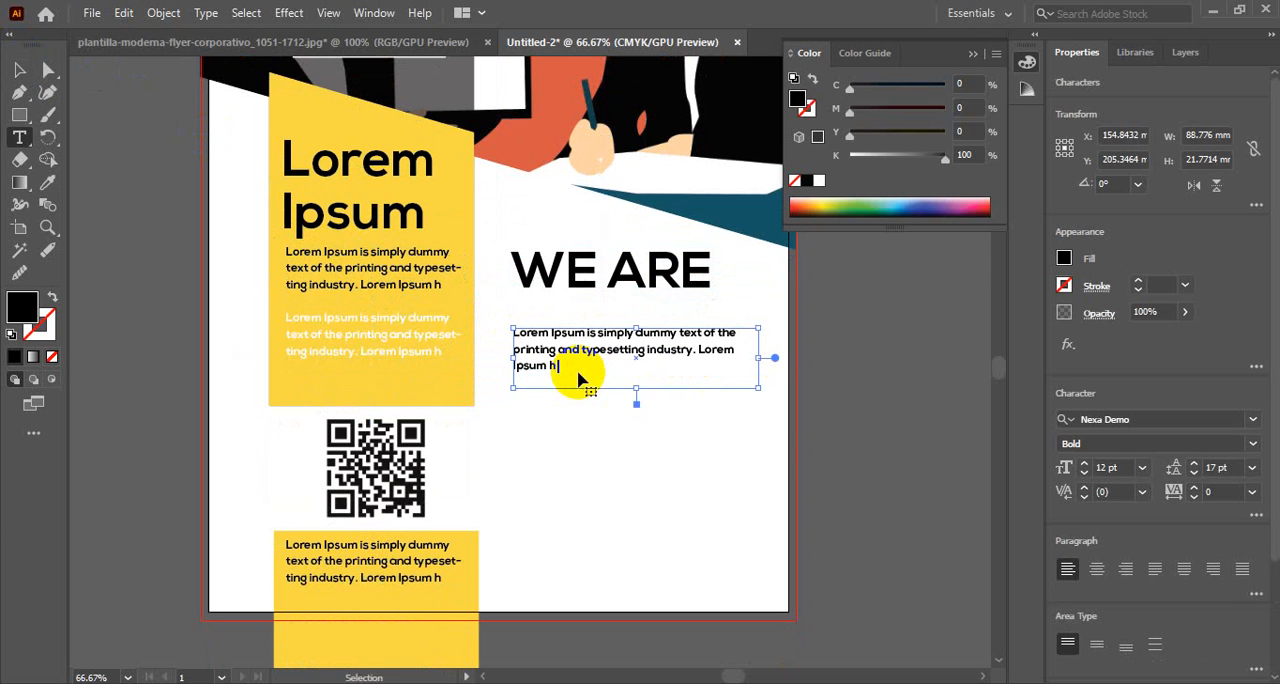
pyautogui.hotkey('ctrl', 'v')
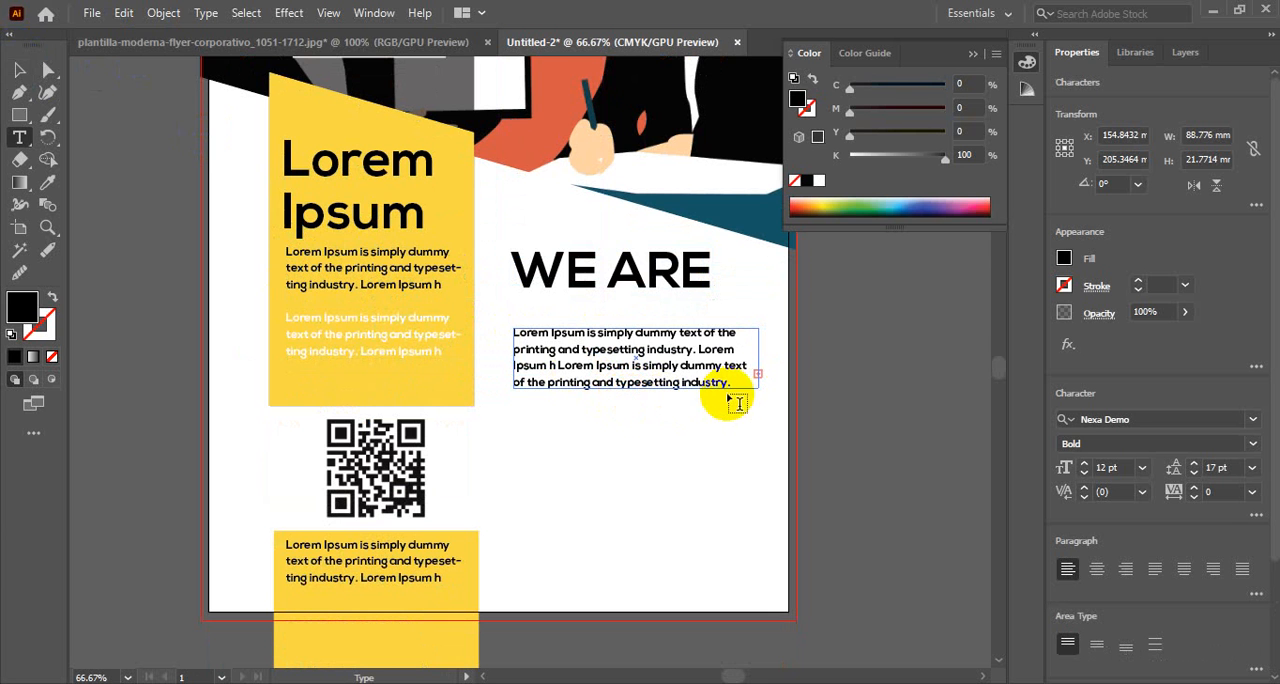
pyautogui.click(666, 338)
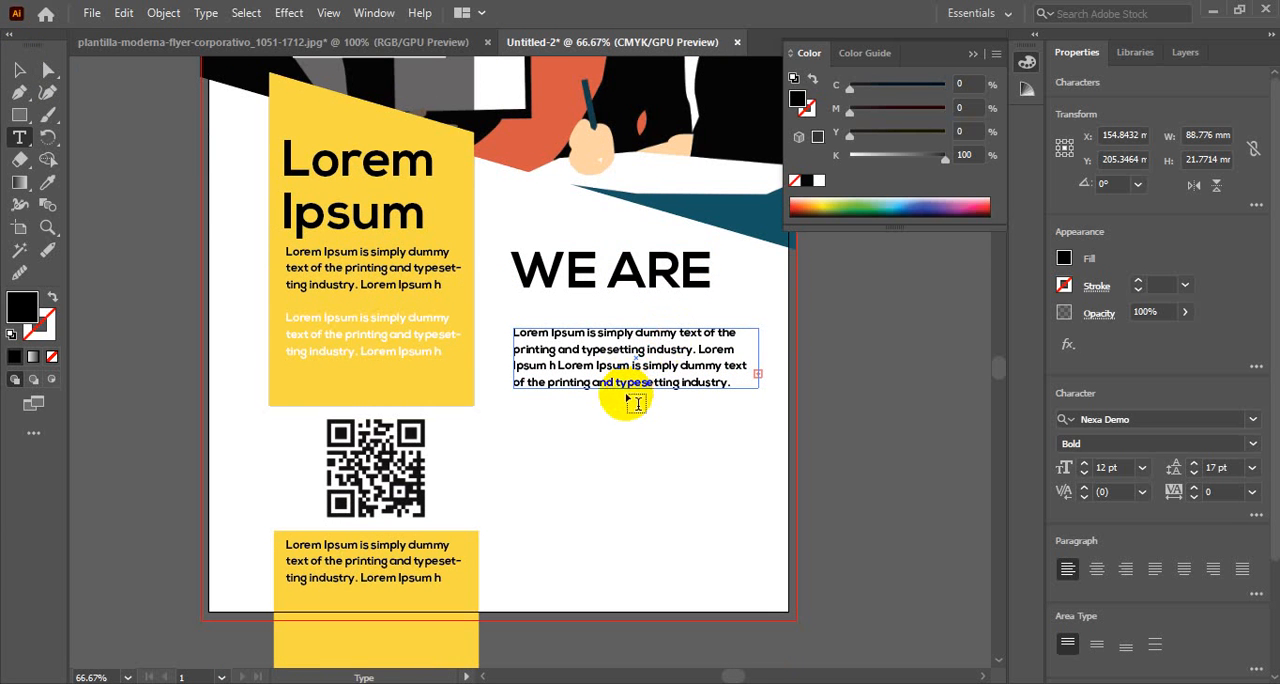
pyautogui.click(20, 70)
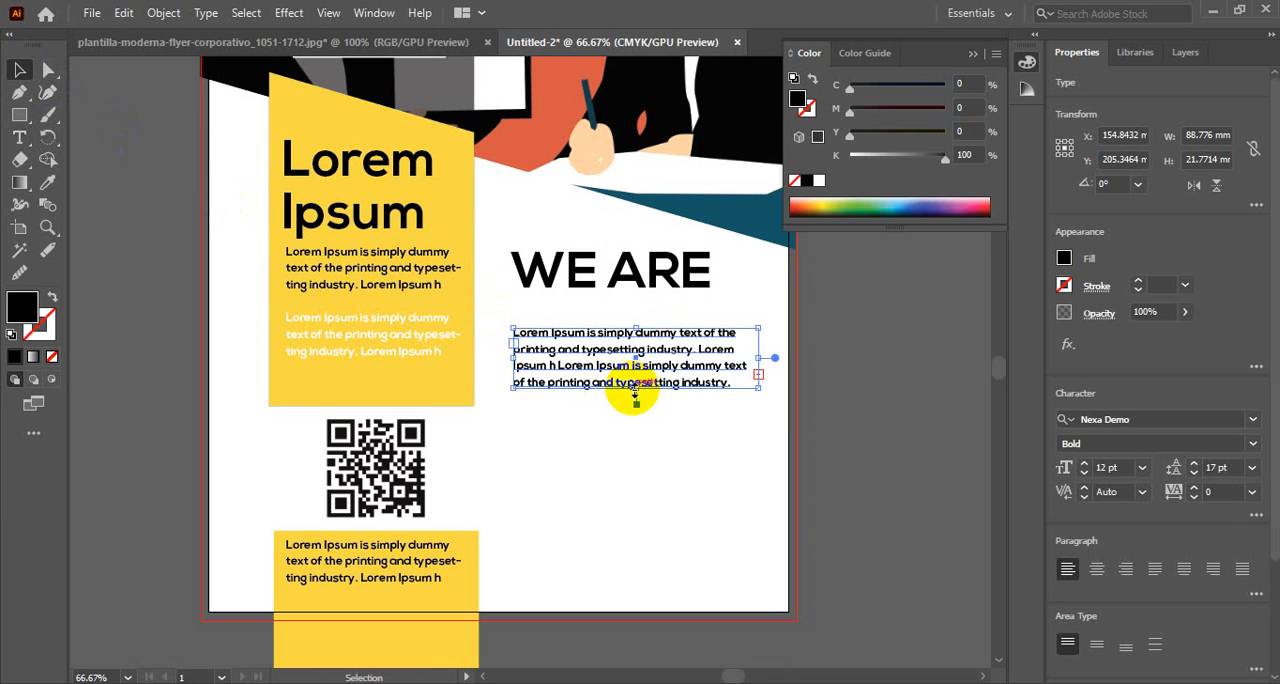
pyautogui.moveTo(637, 390); pyautogui.dragTo(630, 416)
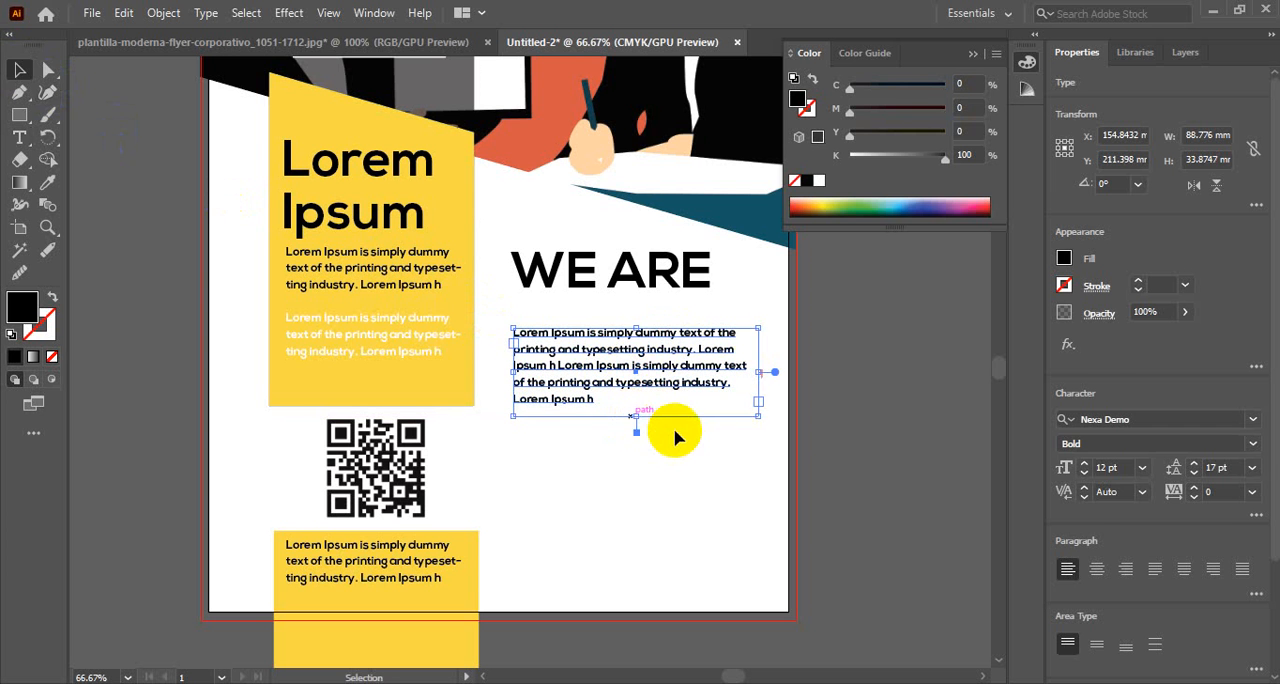
pyautogui.click(694, 437)
pyautogui.scroll(-4, 560, 424)
pyautogui.scroll(3, 563, 423)
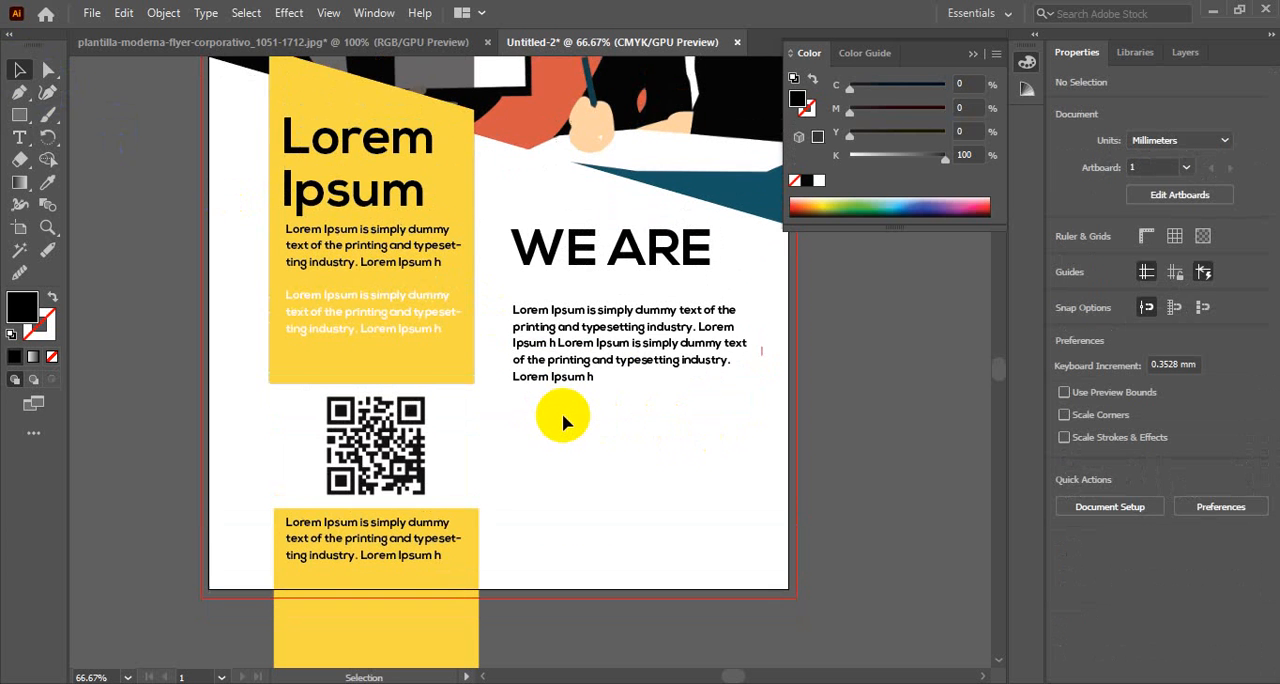
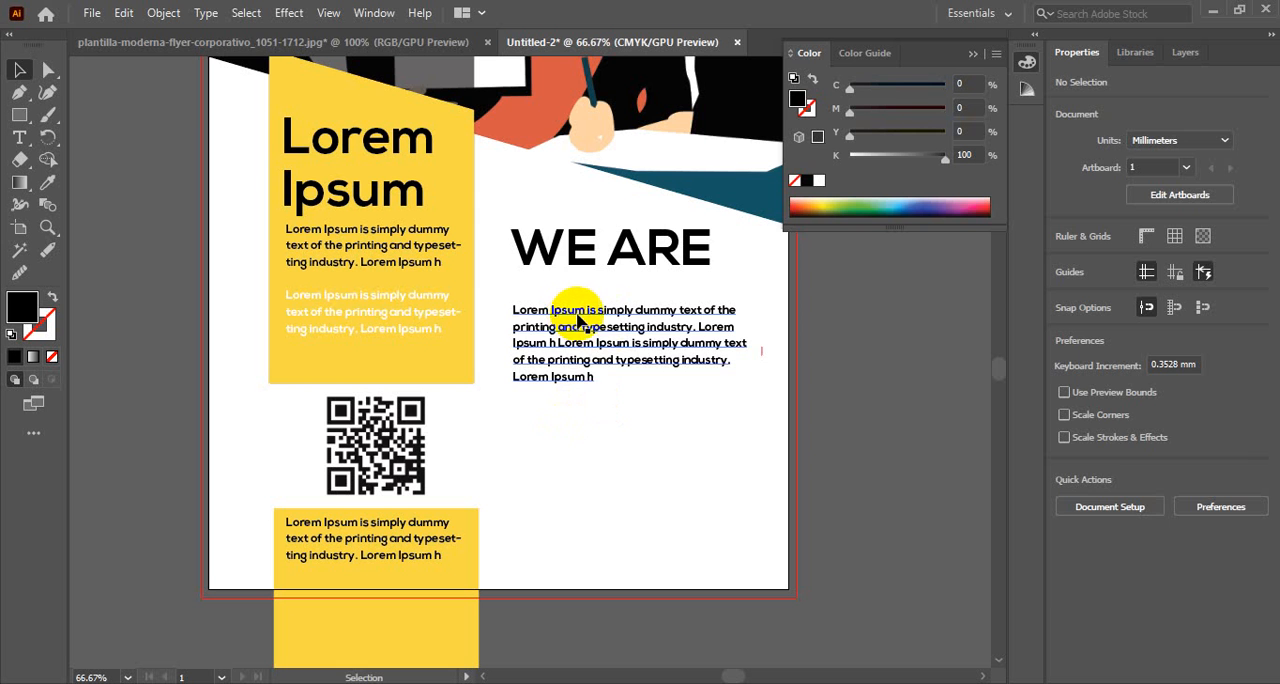
# Duplicate the paragraph under the WE ARE heading directly below itself, leaving a small gap between the two blocks
pyautogui.click(571, 306)
pyautogui.click(600, 380)
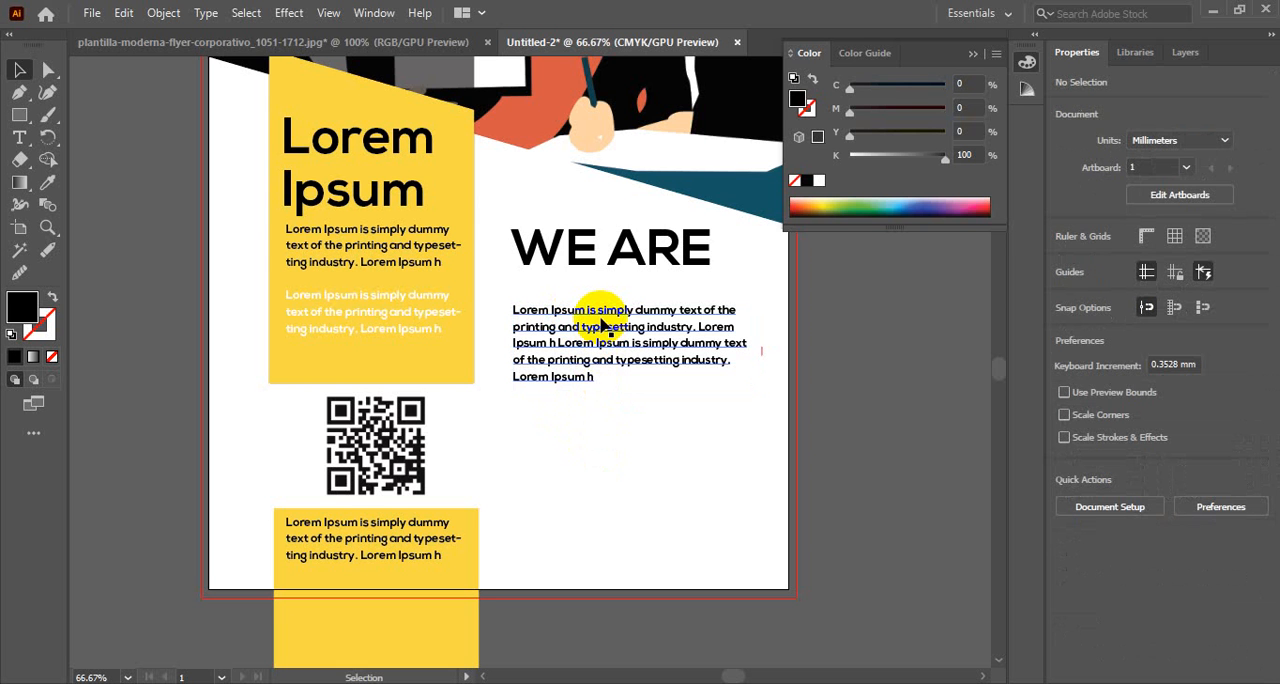
pyautogui.keyDown('alt'); pyautogui.moveTo(603, 318); pyautogui.dragTo(601, 433); pyautogui.keyUp('alt')
pyautogui.click(737, 577)
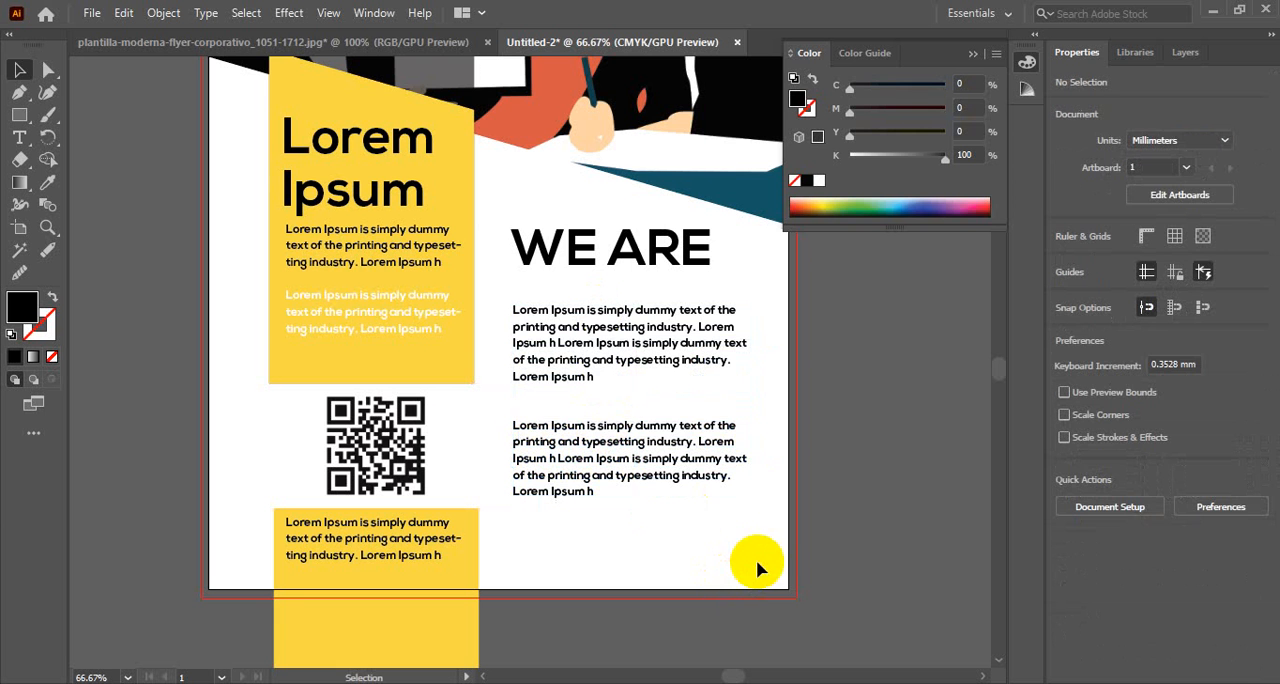
# Enlarge the opening words Lorem Ipsum of the upper paragraph to 23 pt and put them on their own line as a subheading
pyautogui.click(323, 44)
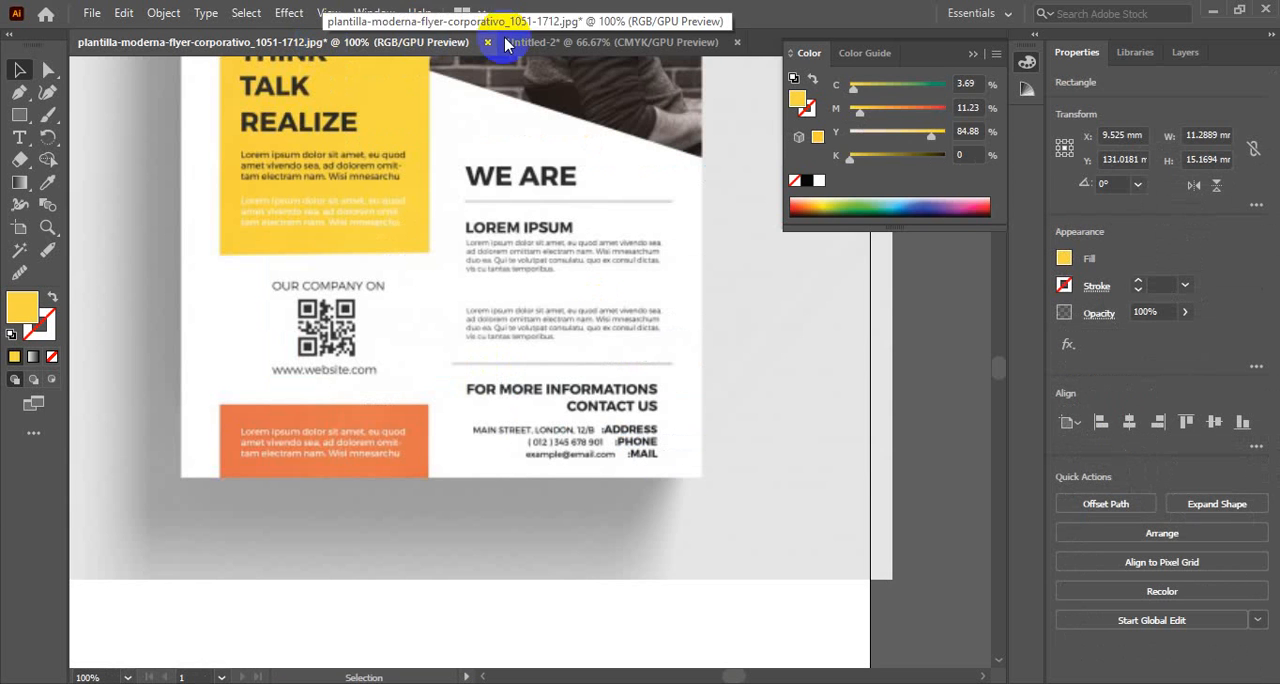
pyautogui.click(565, 40)
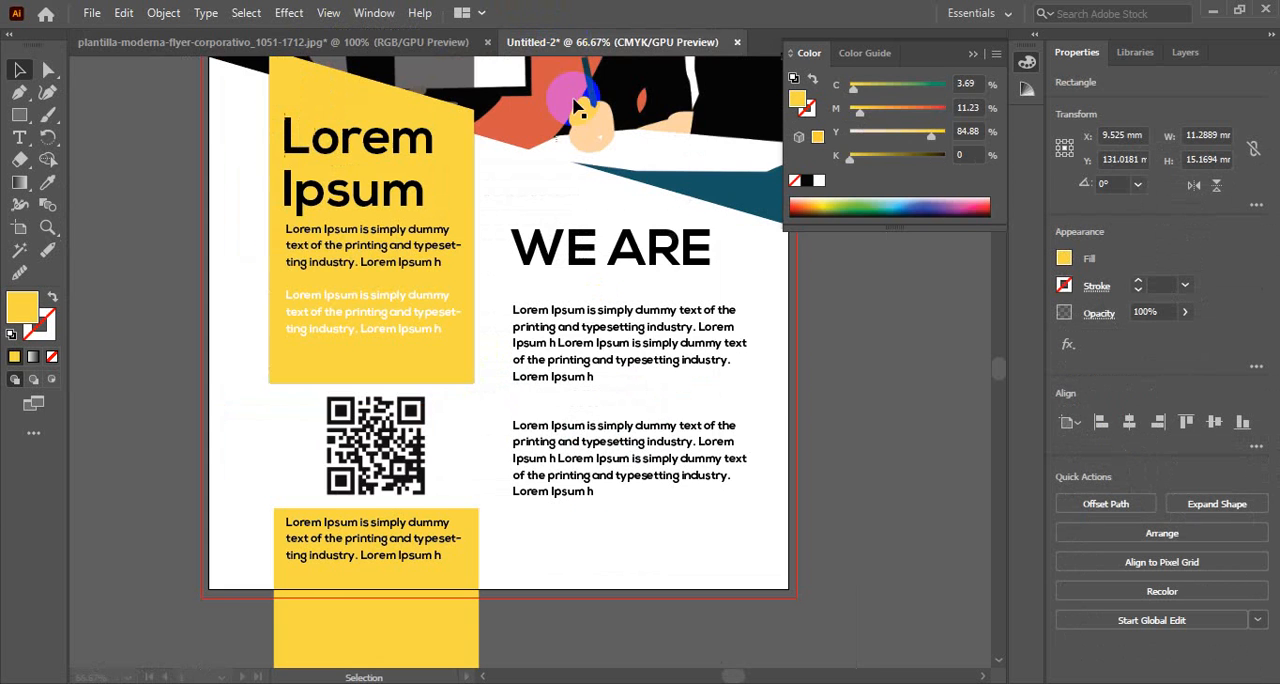
pyautogui.click(590, 316)
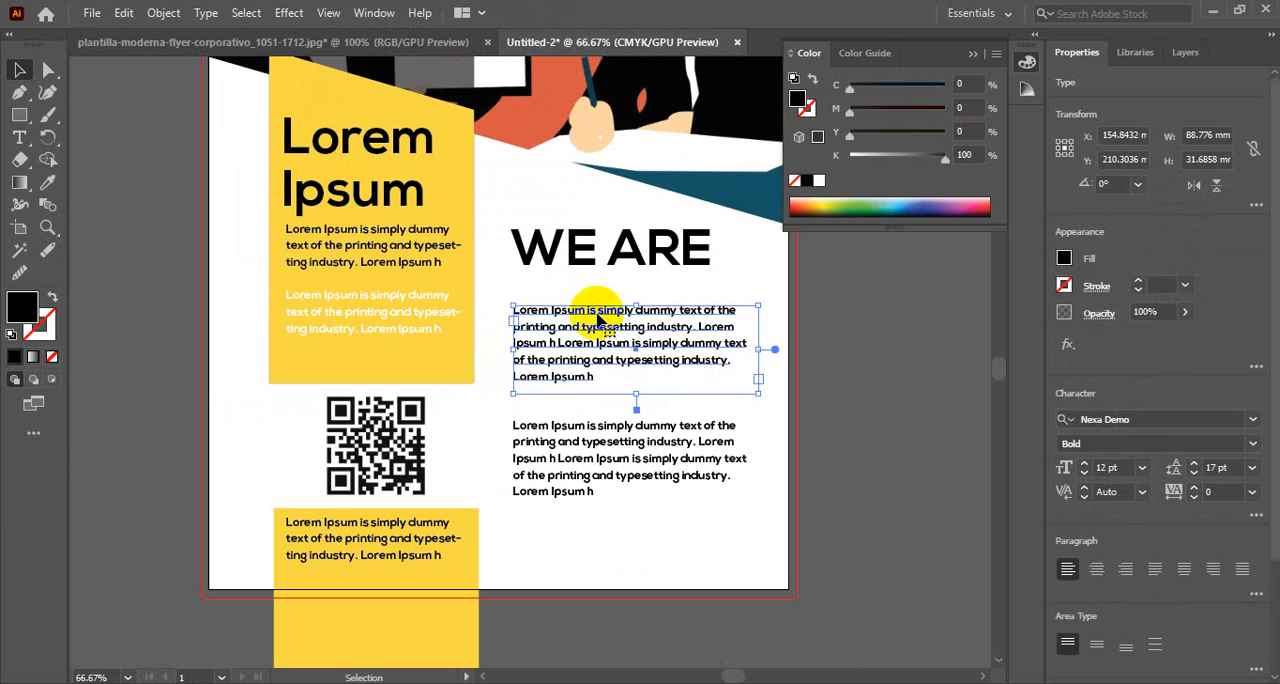
pyautogui.doubleClick(590, 318)
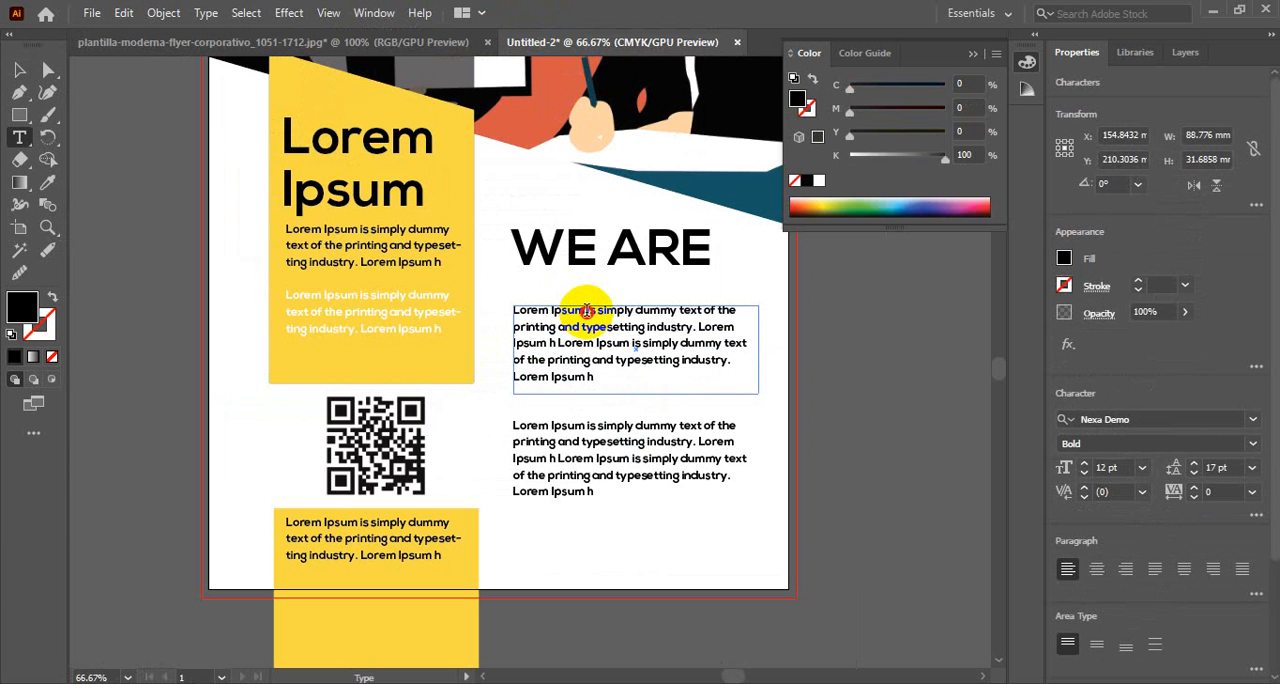
pyautogui.moveTo(587, 312); pyautogui.dragTo(500, 306)
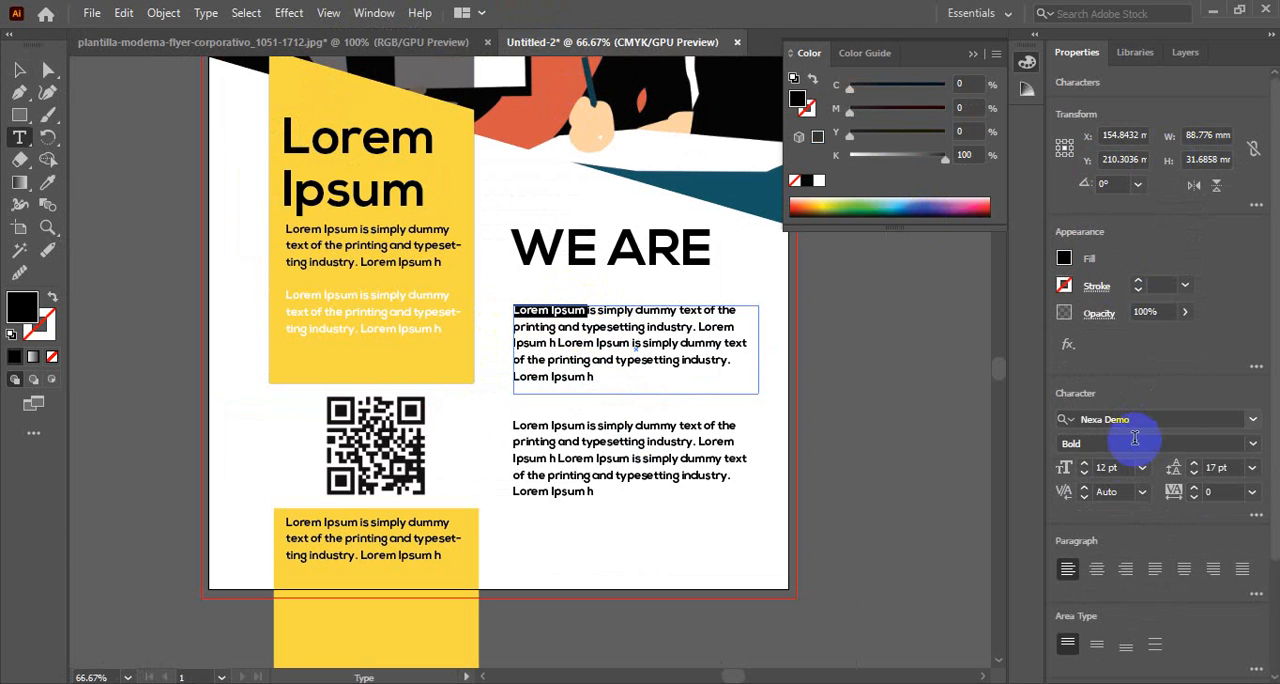
pyautogui.click(1113, 467)
pyautogui.scroll(5, 1113, 467)
pyautogui.scroll(6, 1113, 467)
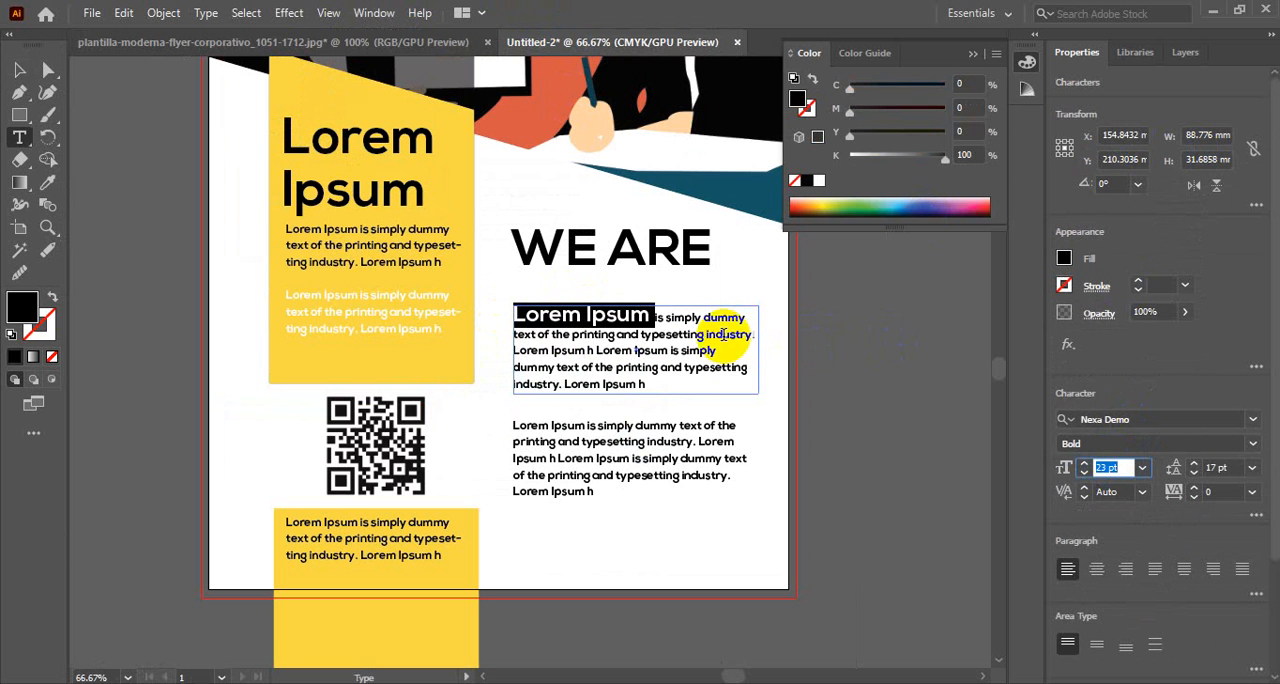
pyautogui.click(660, 315)
pyautogui.press('Return')
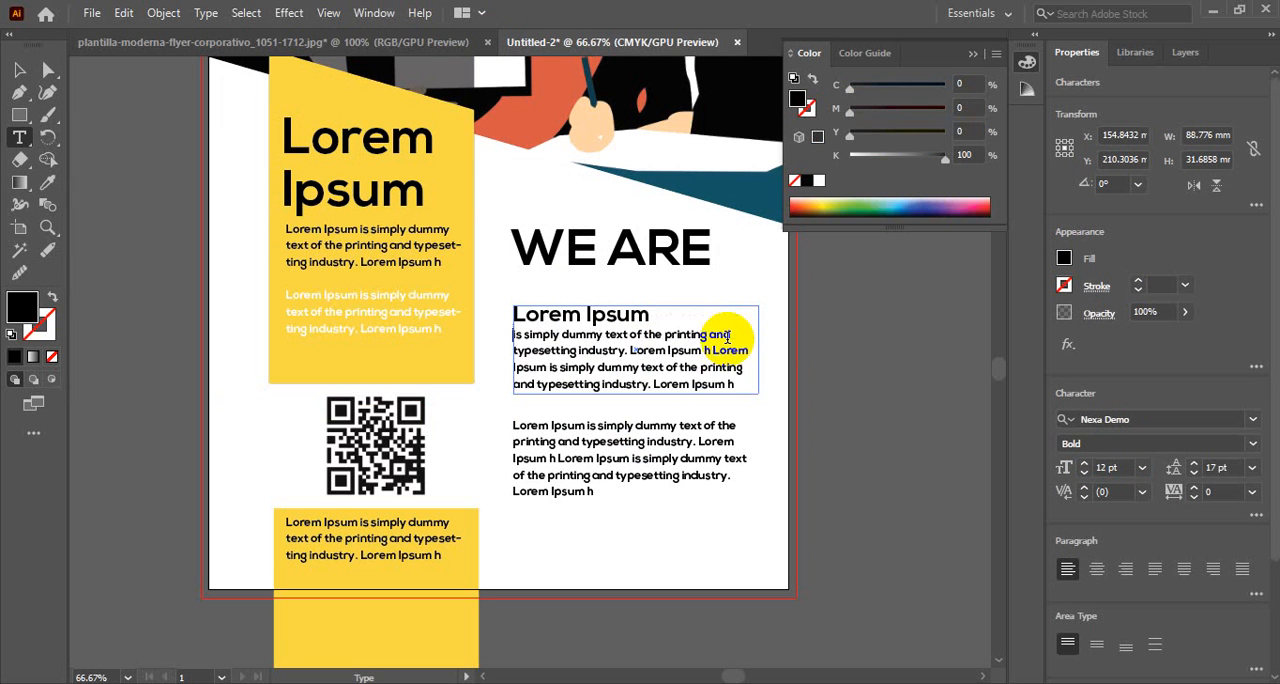
pyautogui.click(20, 69)
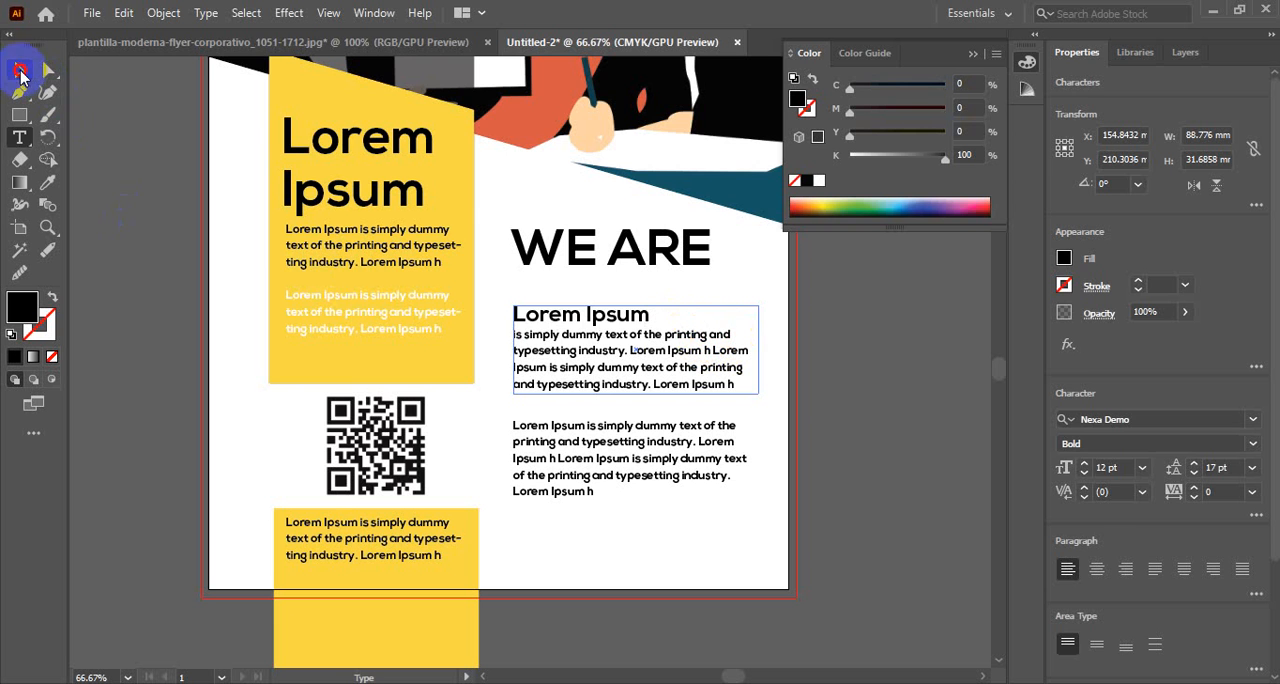
pyautogui.click(866, 397)
# Compare with the reference flyer and move both paragraphs up together about 6 mm, closer to the WE ARE heading
pyautogui.scroll(-2, 850, 402)
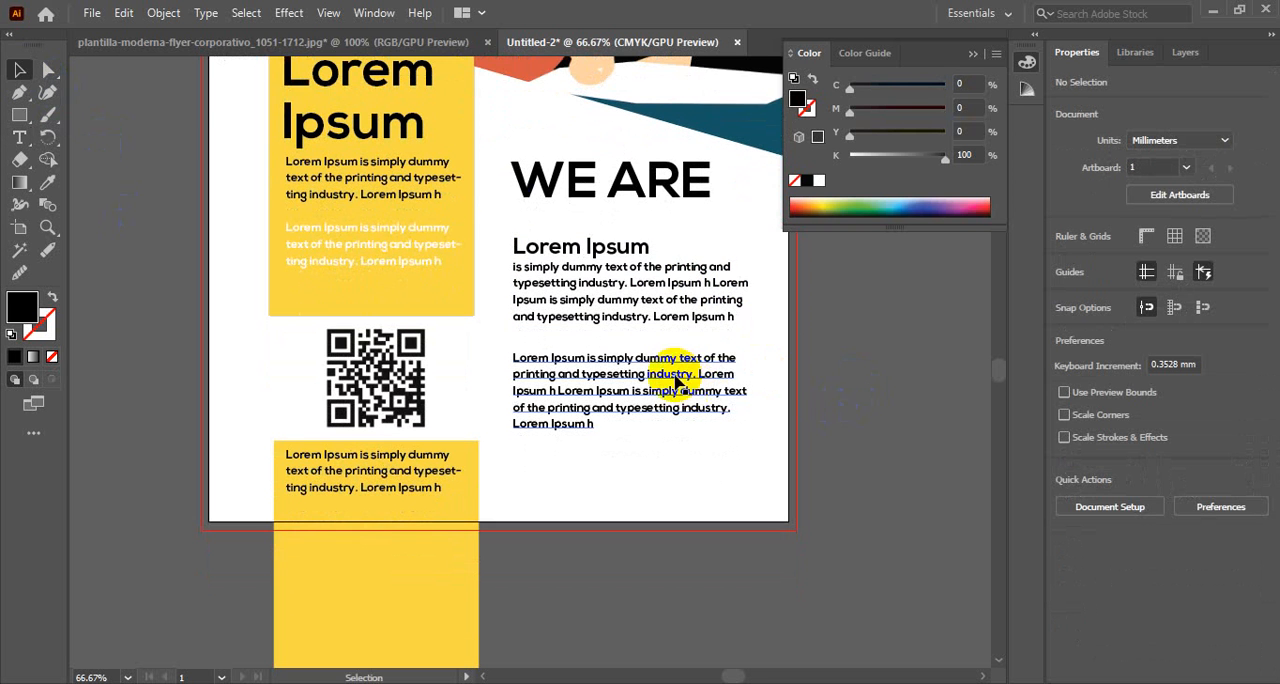
pyautogui.click(423, 41)
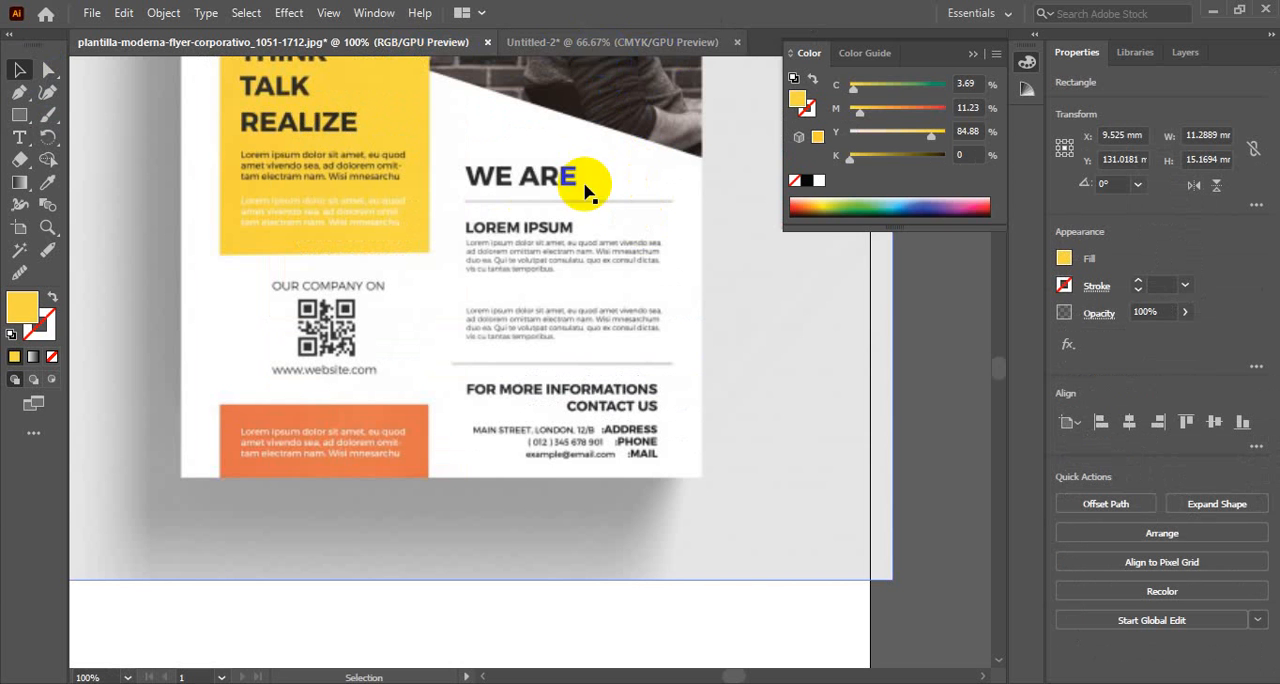
pyautogui.click(571, 40)
pyautogui.scroll(3, 597, 366)
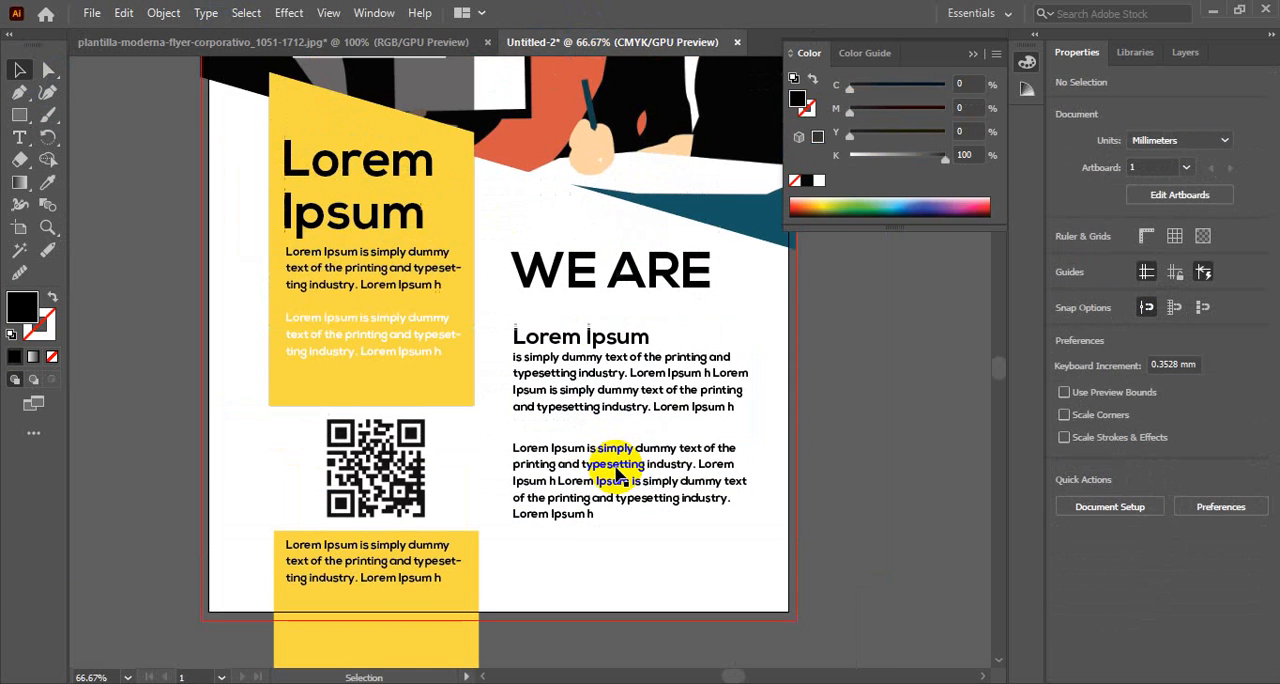
pyautogui.click(592, 424)
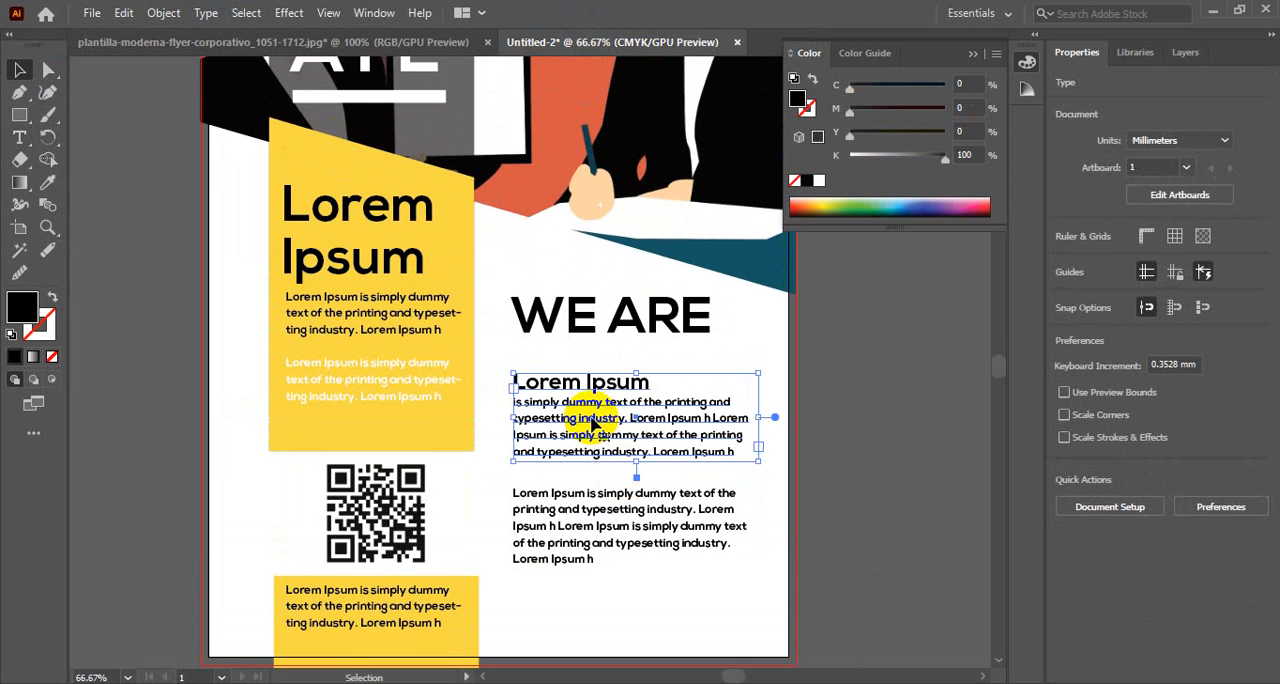
pyautogui.click(588, 510)
pyautogui.press('Up')
pyautogui.press('Up')
pyautogui.press('Up')
pyautogui.press('Up')
pyautogui.press('Up')
pyautogui.press('Up')
pyautogui.press('Up')
pyautogui.press('Up')
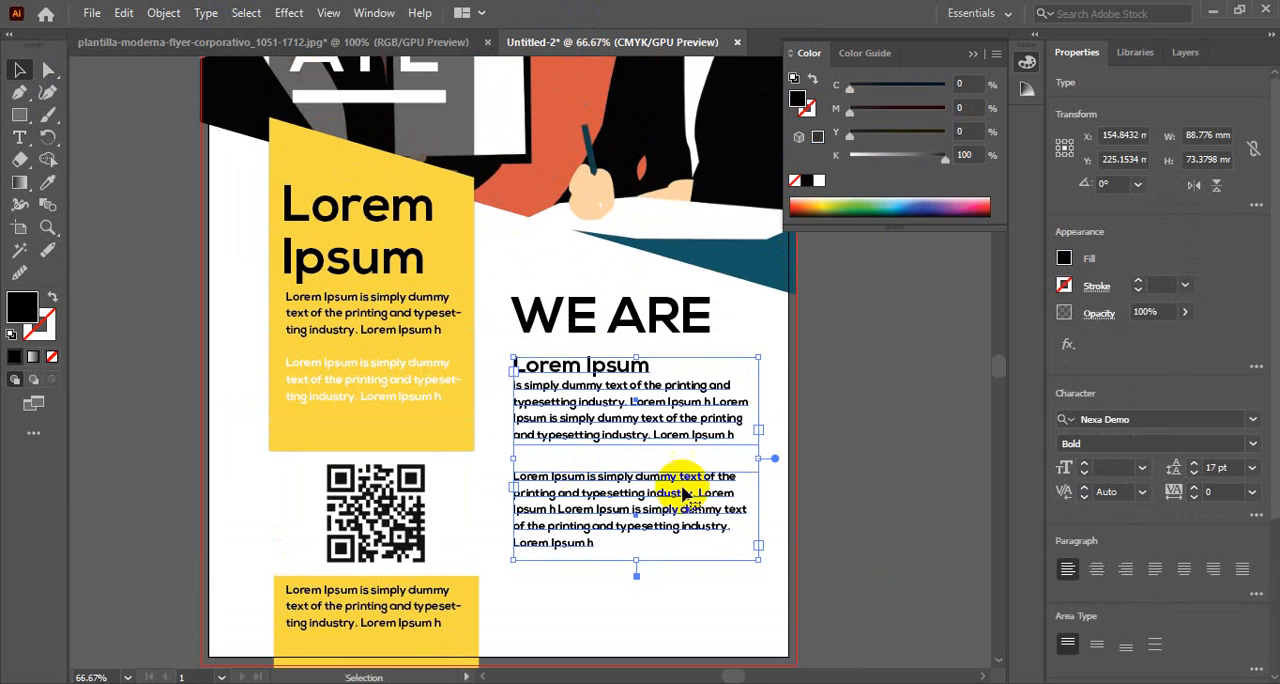
pyautogui.click(857, 349)
# Nudge the lower paragraph up about 3 mm to tighten the gap below the upper paragraph
pyautogui.click(625, 483)
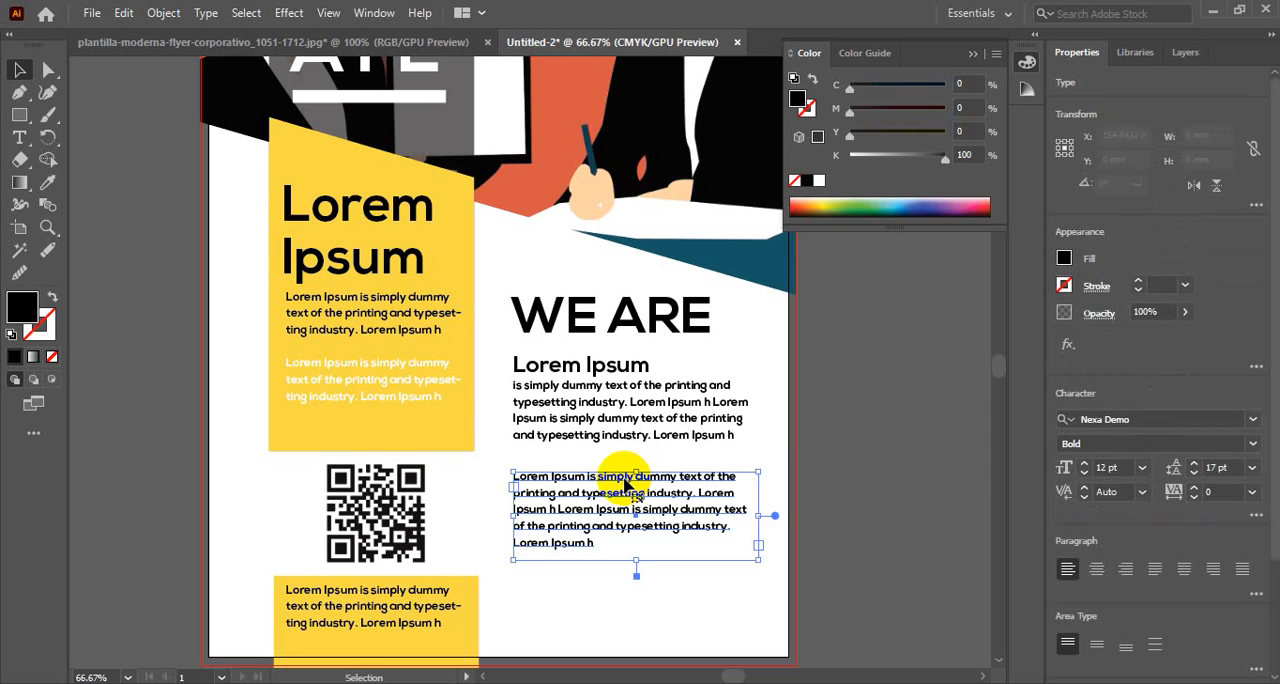
pyautogui.press('Up')
pyautogui.press('Up')
pyautogui.press('Up')
pyautogui.press('Up')
pyautogui.press('Up')
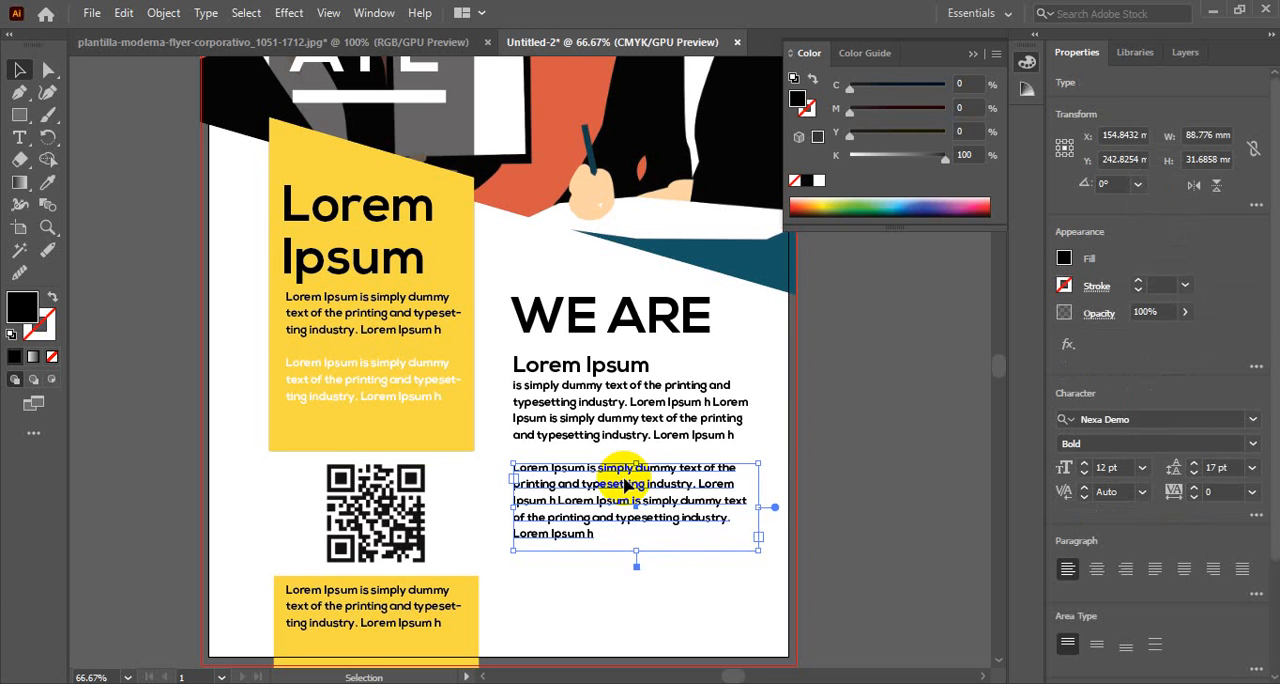
pyautogui.click(928, 462)
# Recolor both paragraphs under WE ARE with the dark grey swatch C=0 M=0 Y=0 K=90
pyautogui.click(740, 425)
pyautogui.keyDown('shift'); pyautogui.click(675, 470); pyautogui.keyUp('shift')
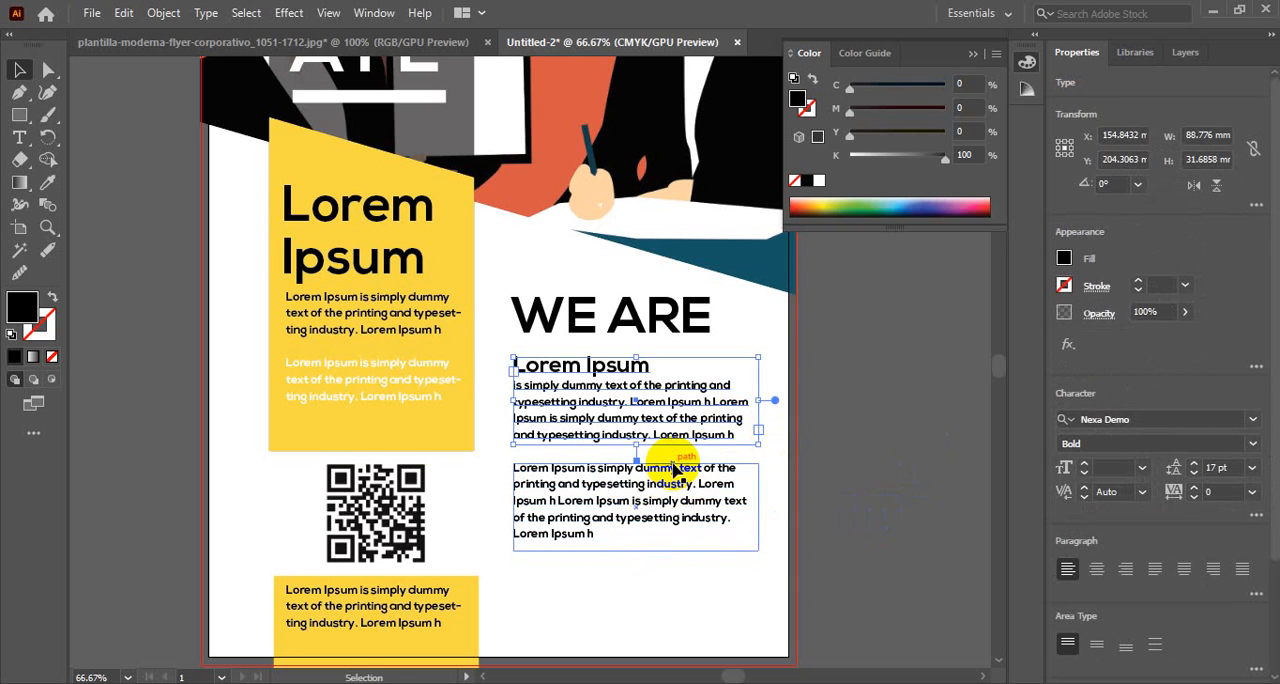
pyautogui.click(1066, 262)
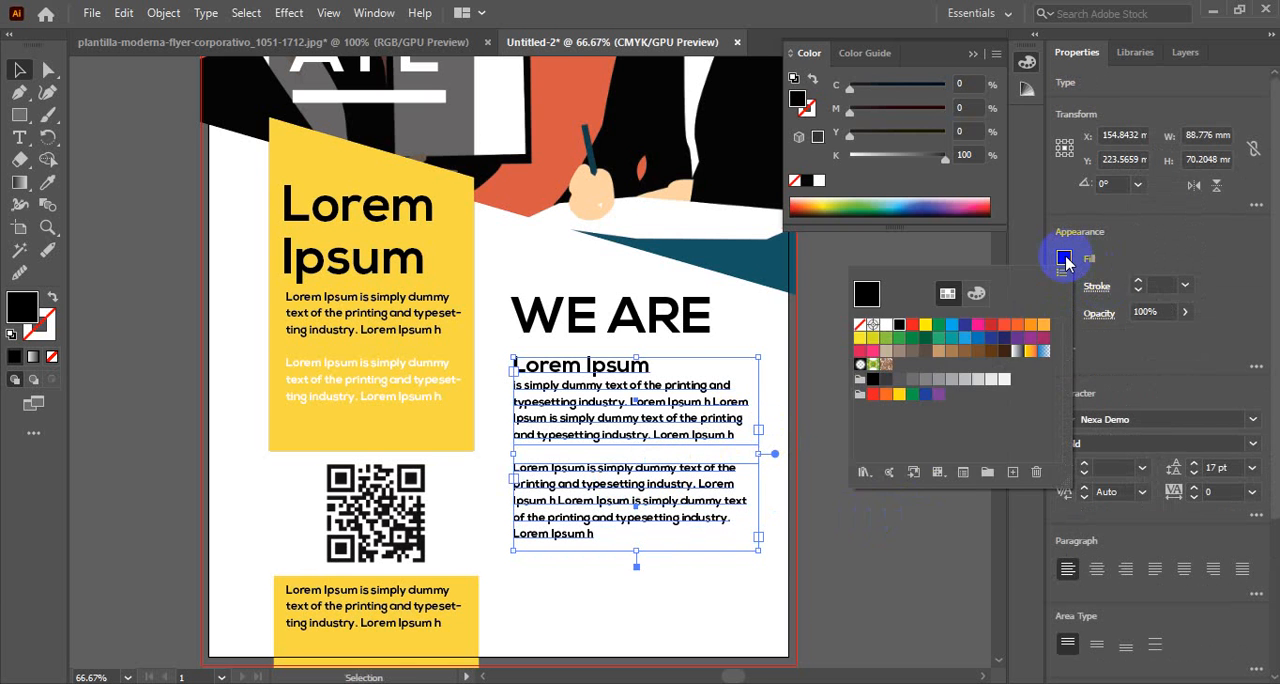
pyautogui.click(876, 297)
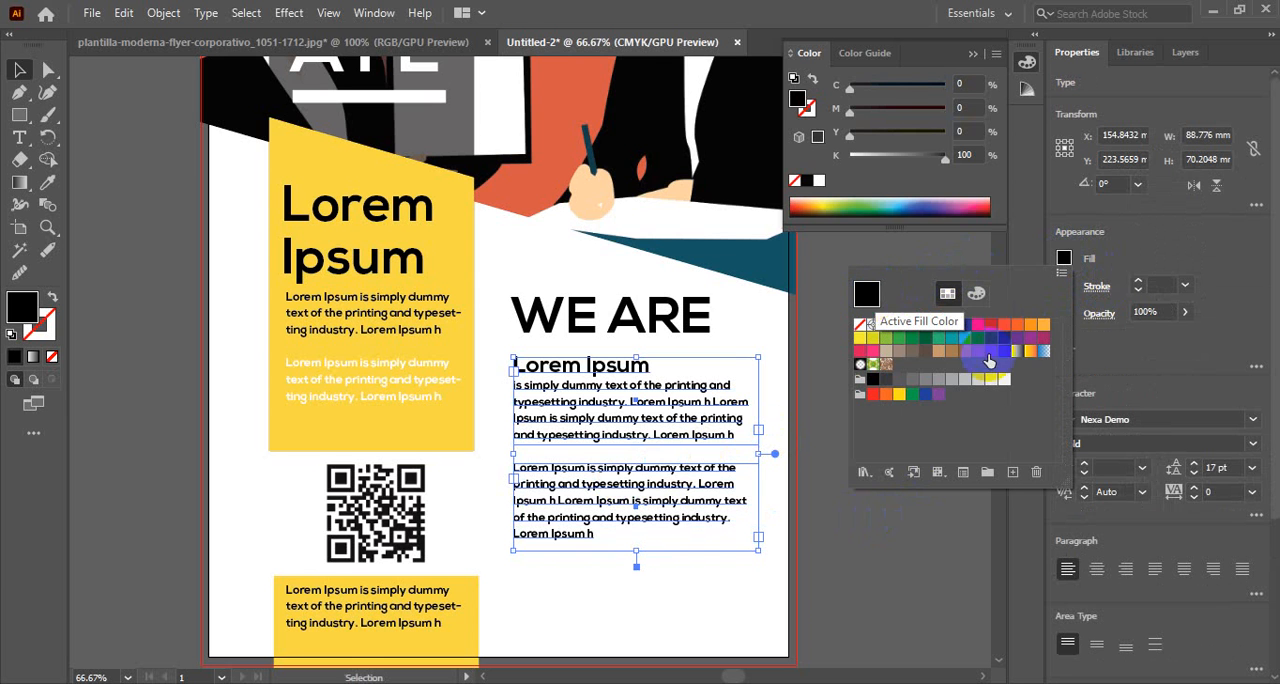
pyautogui.click(876, 380)
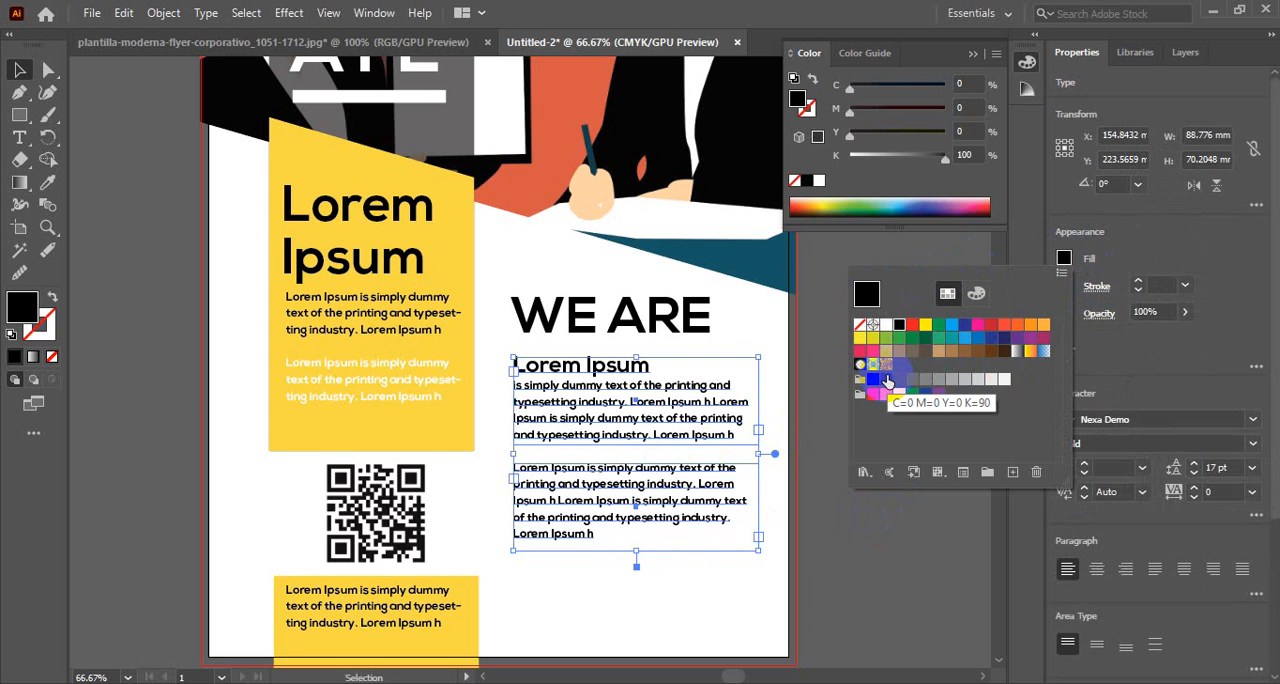
pyautogui.click(886, 381)
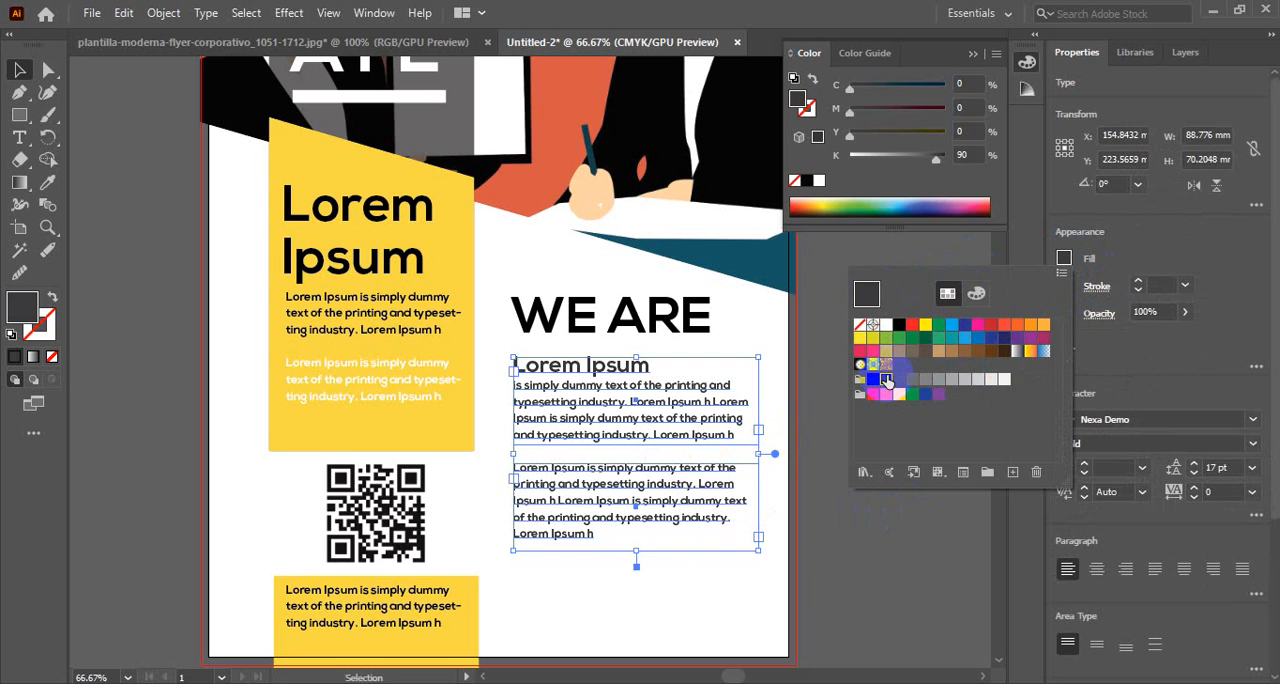
pyautogui.click(838, 545)
# Copy the black paragraph from the upper yellow panel to the white area below the grey paragraphs and right-align its text
pyautogui.scroll(-1, 850, 520)
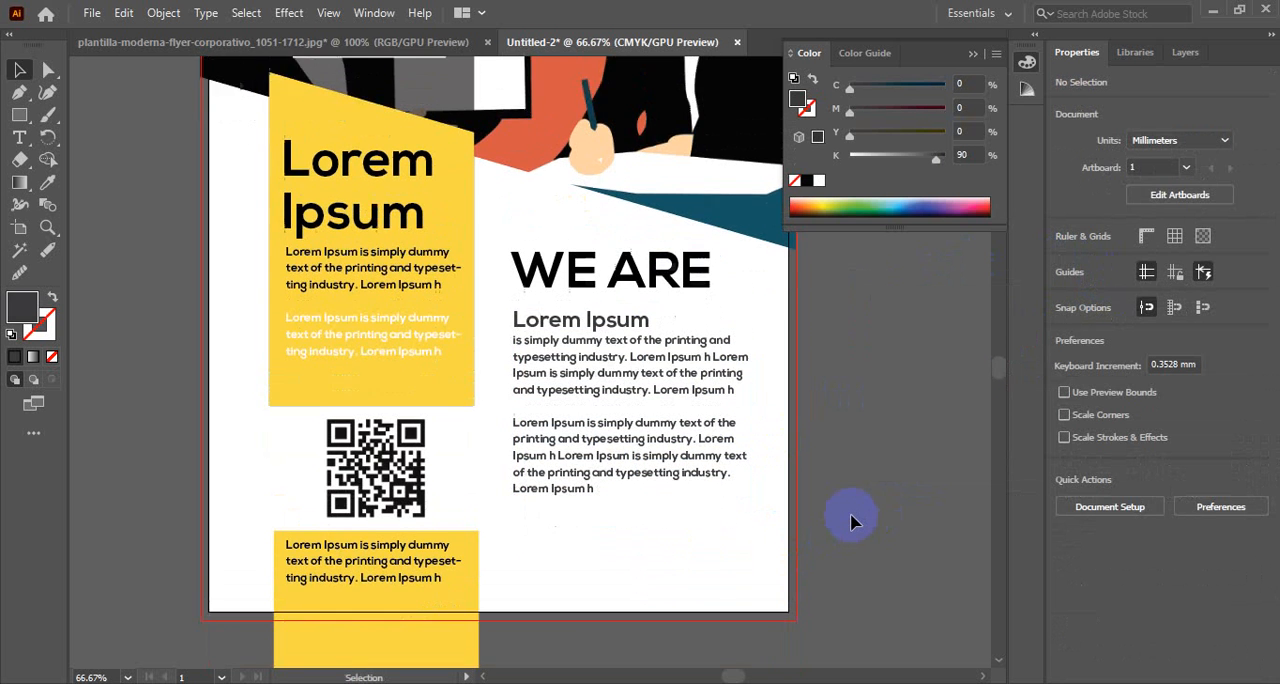
pyautogui.scroll(-1, 850, 518)
pyautogui.scroll(1, 827, 477)
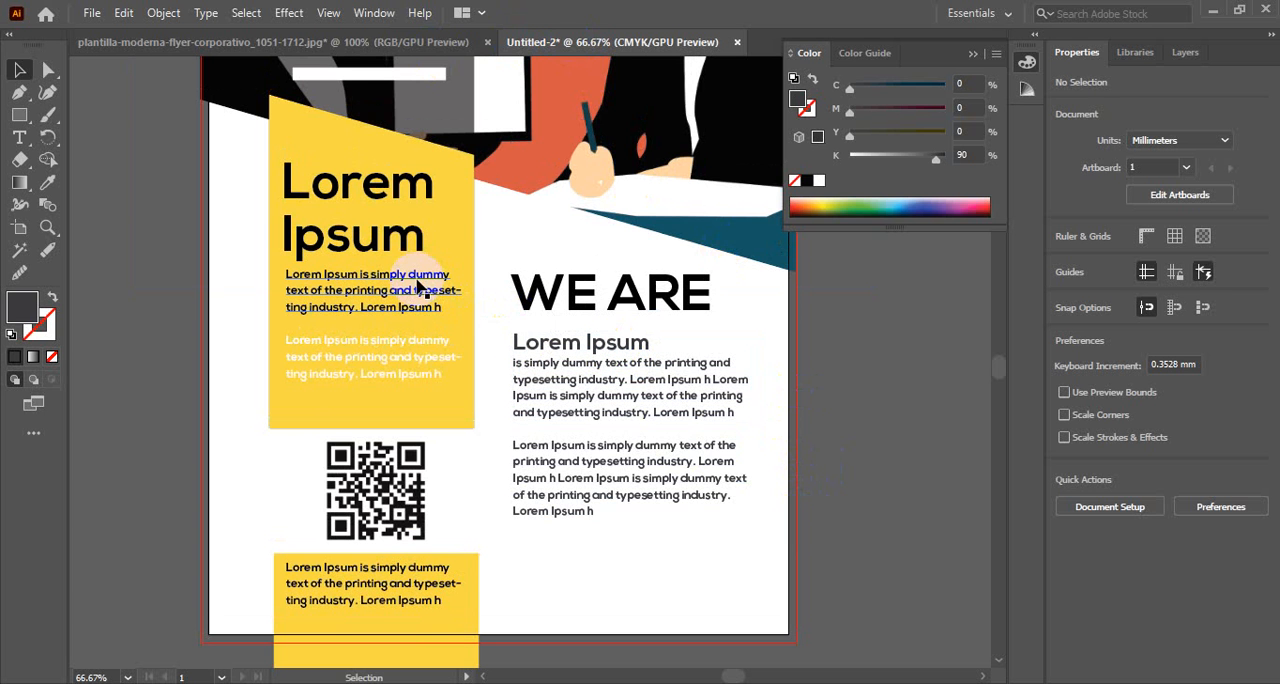
pyautogui.moveTo(420, 288); pyautogui.dragTo(703, 565)
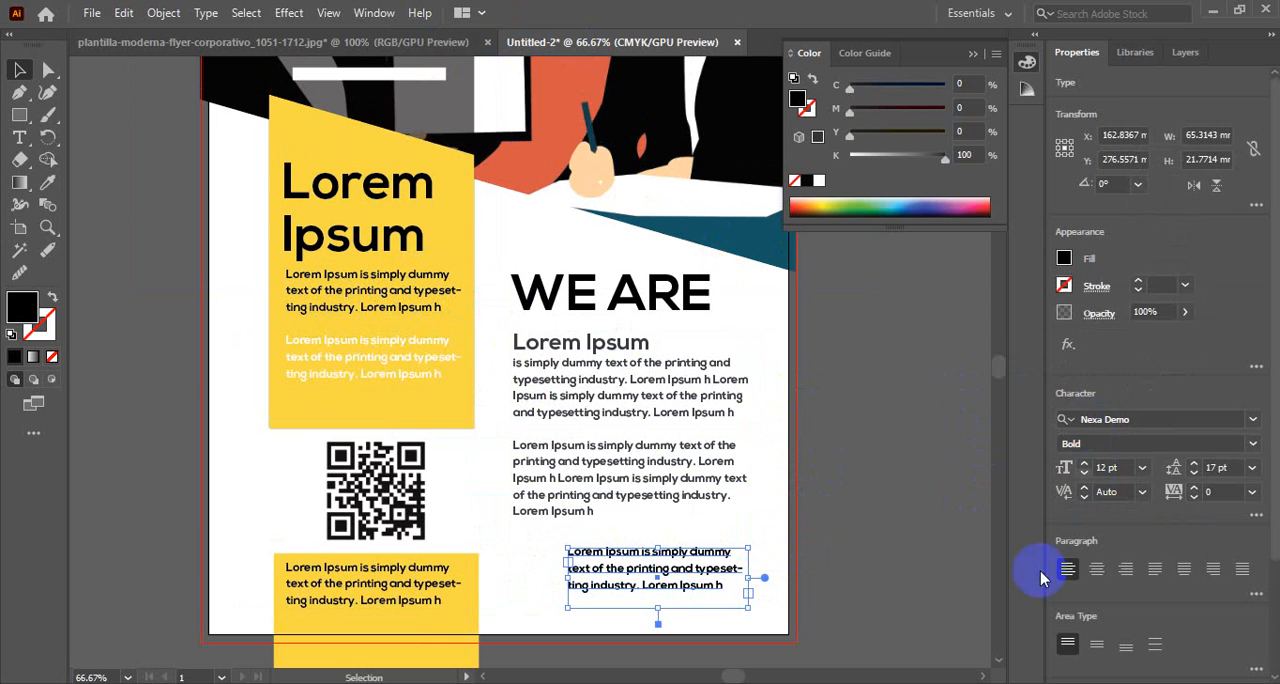
pyautogui.click(1126, 569)
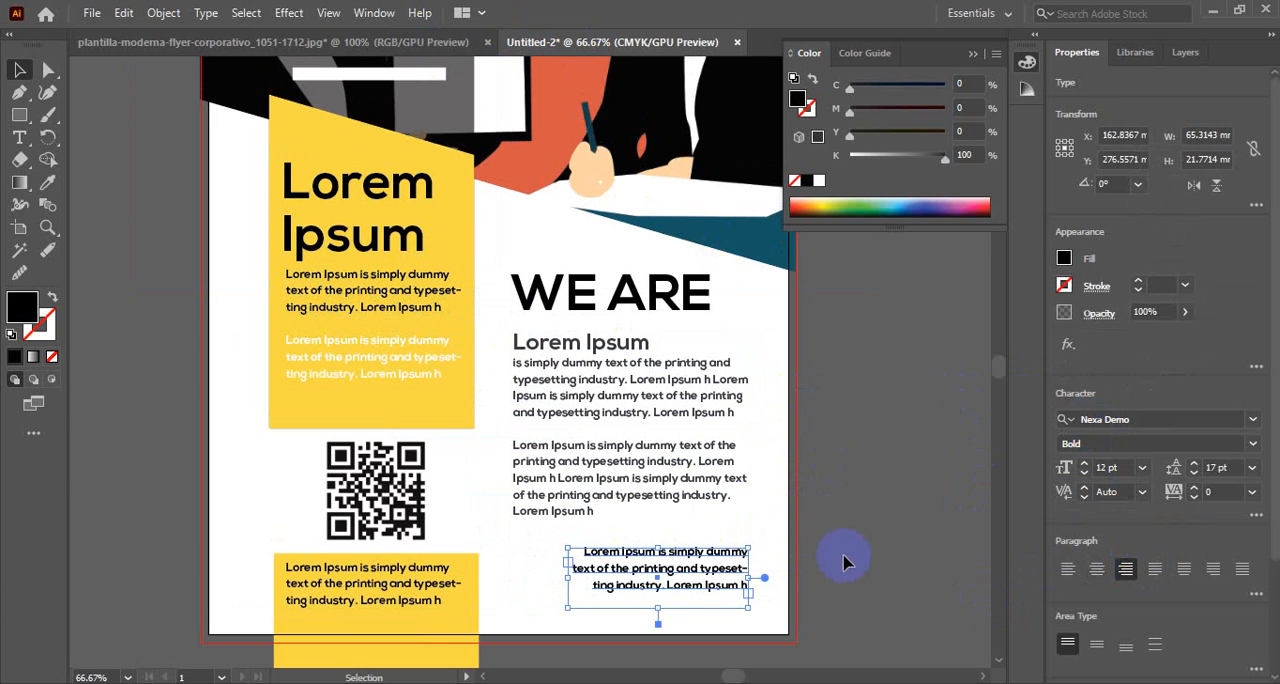
pyautogui.click(846, 561)
# Enlarge the right-aligned paragraph's text frame to about 80 mm wide and 27 mm high
pyautogui.click(590, 578)
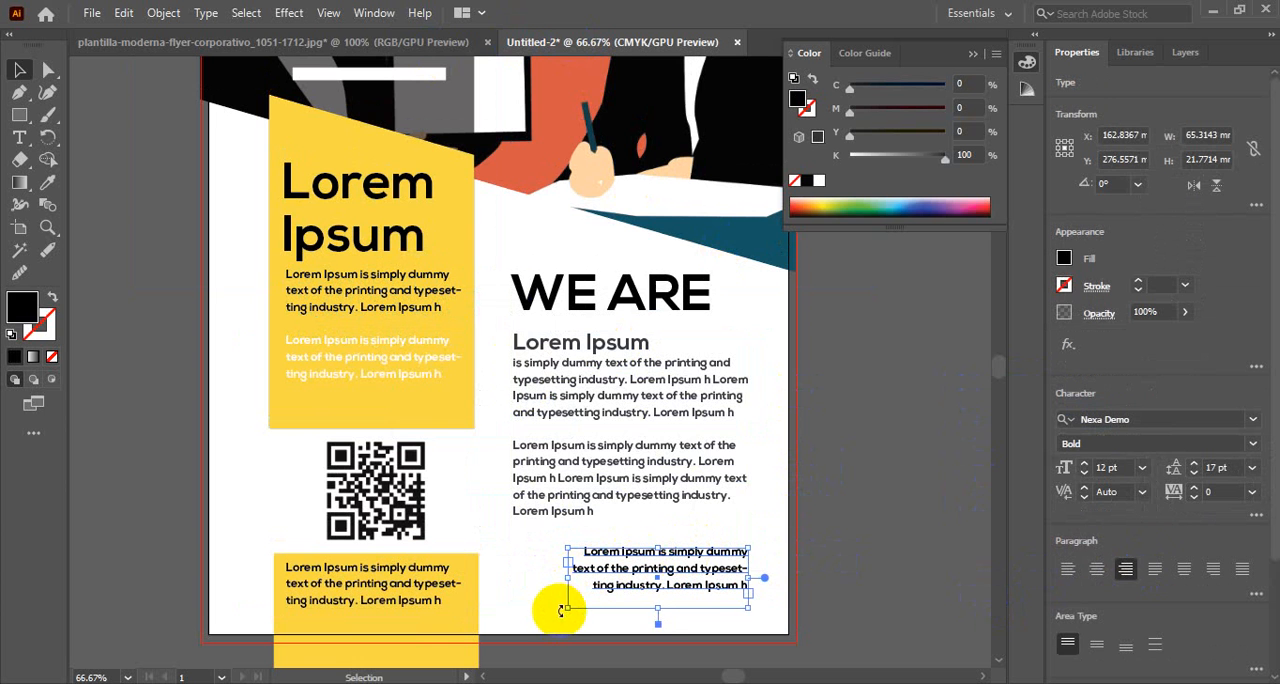
pyautogui.moveTo(568, 610); pyautogui.dragTo(527, 621)
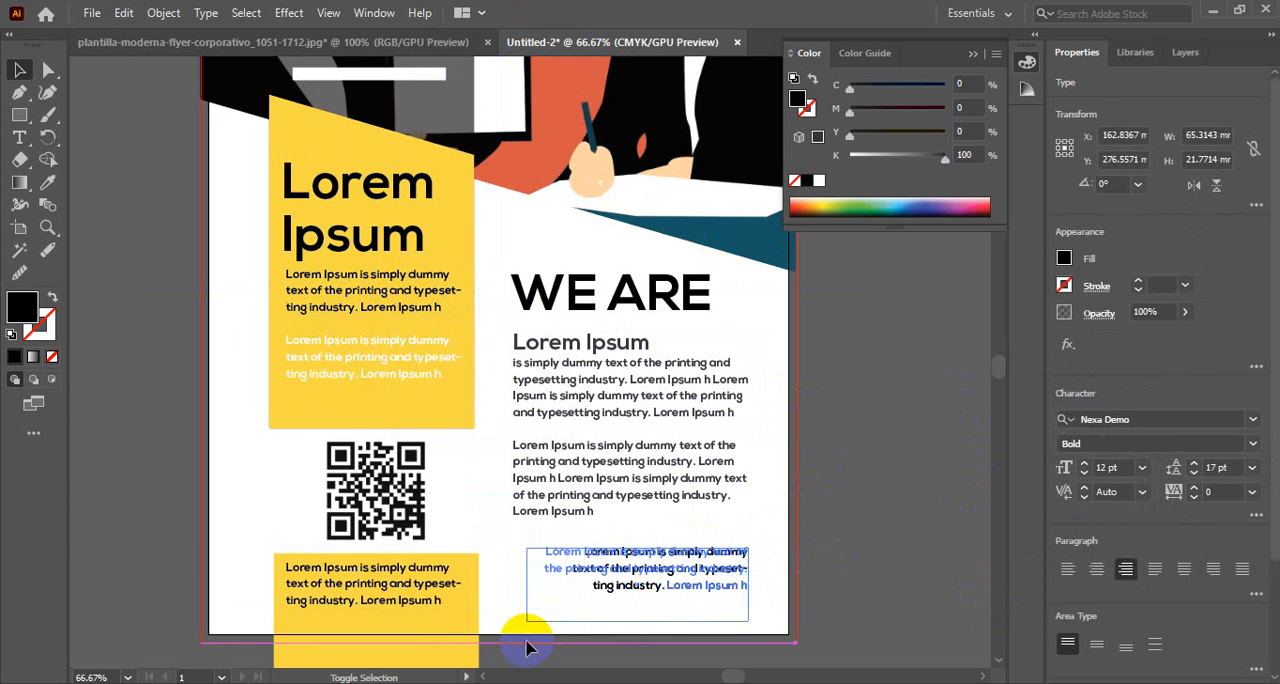
pyautogui.click(733, 550)
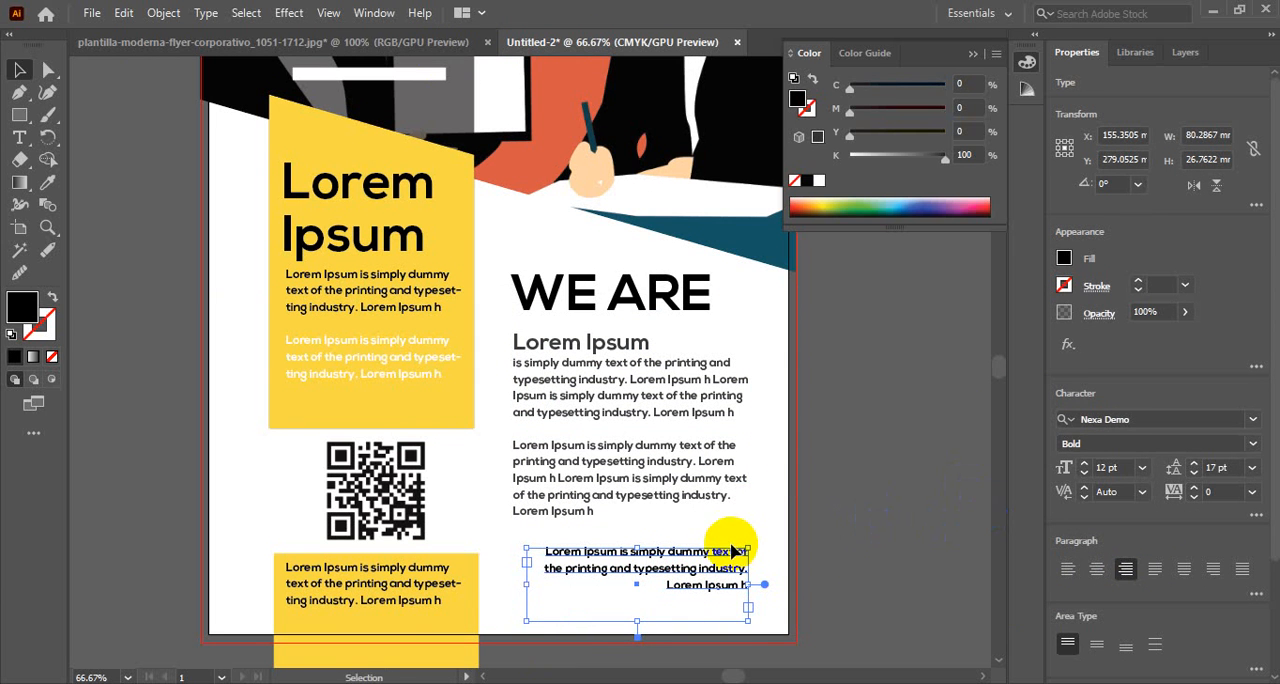
# Set the right-aligned paragraph's text to 17 pt with 26 pt leading
pyautogui.doubleClick(645, 562)
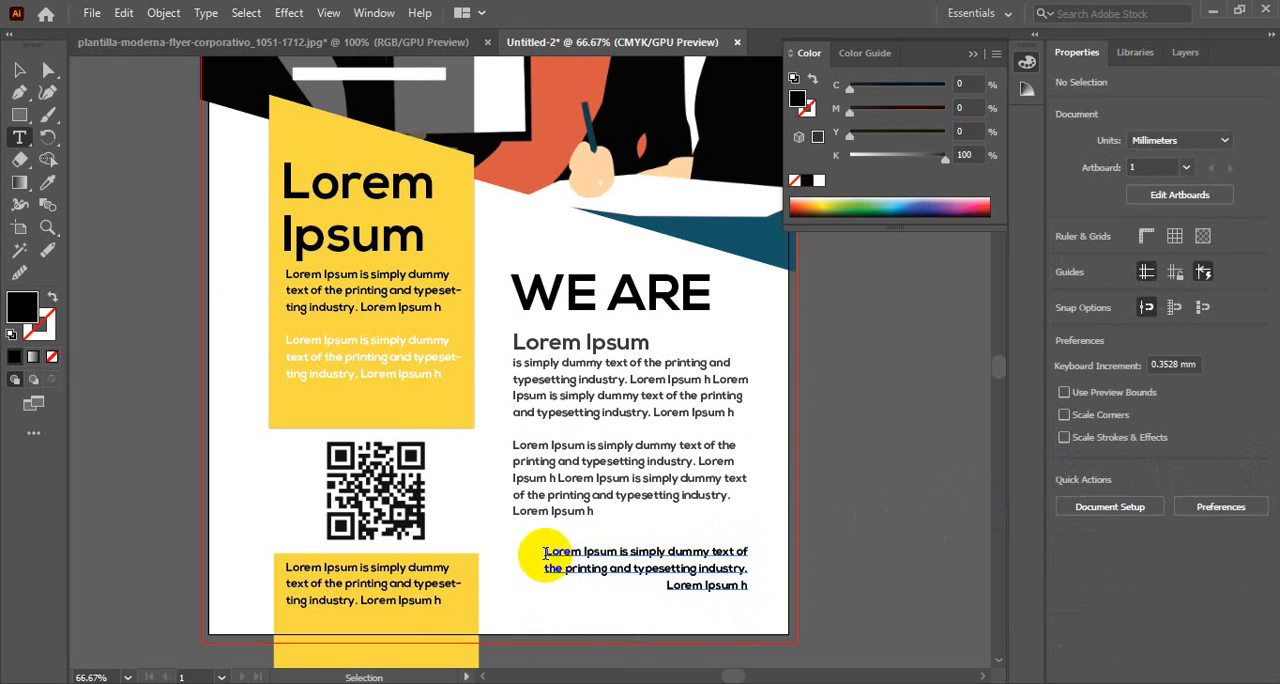
pyautogui.moveTo(546, 554); pyautogui.dragTo(815, 589)
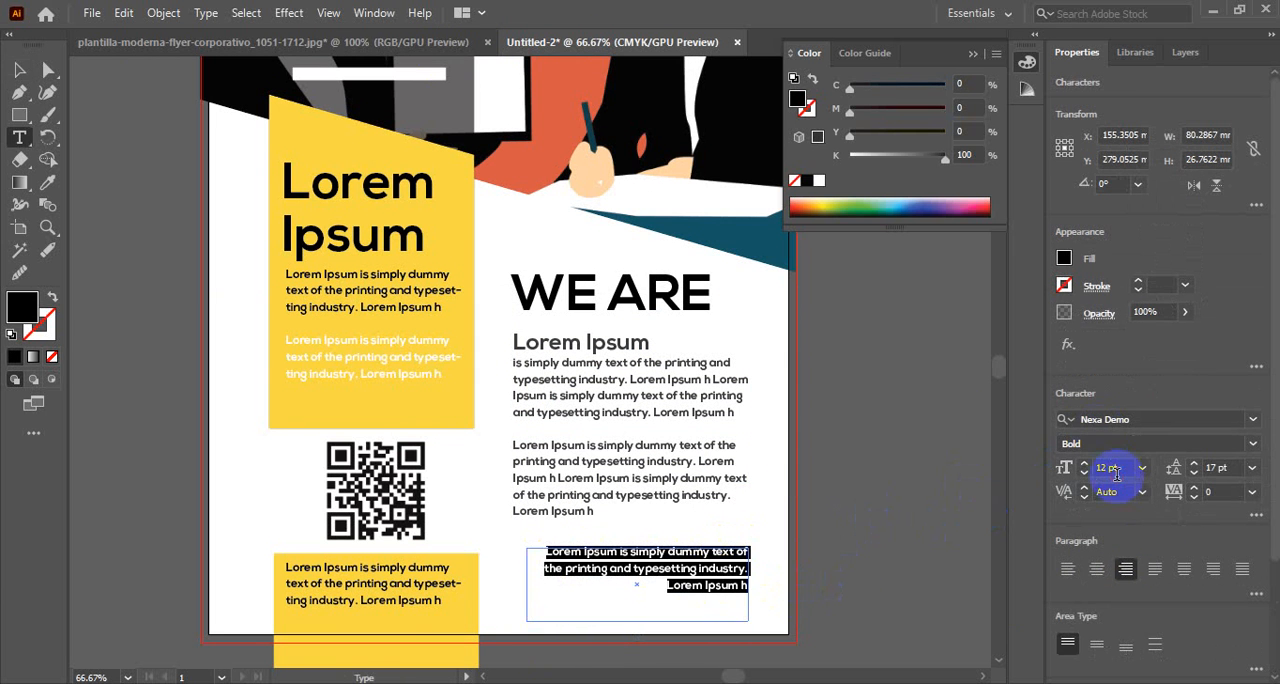
pyautogui.scroll(4, 1117, 475)
pyautogui.scroll(1, 1117, 475)
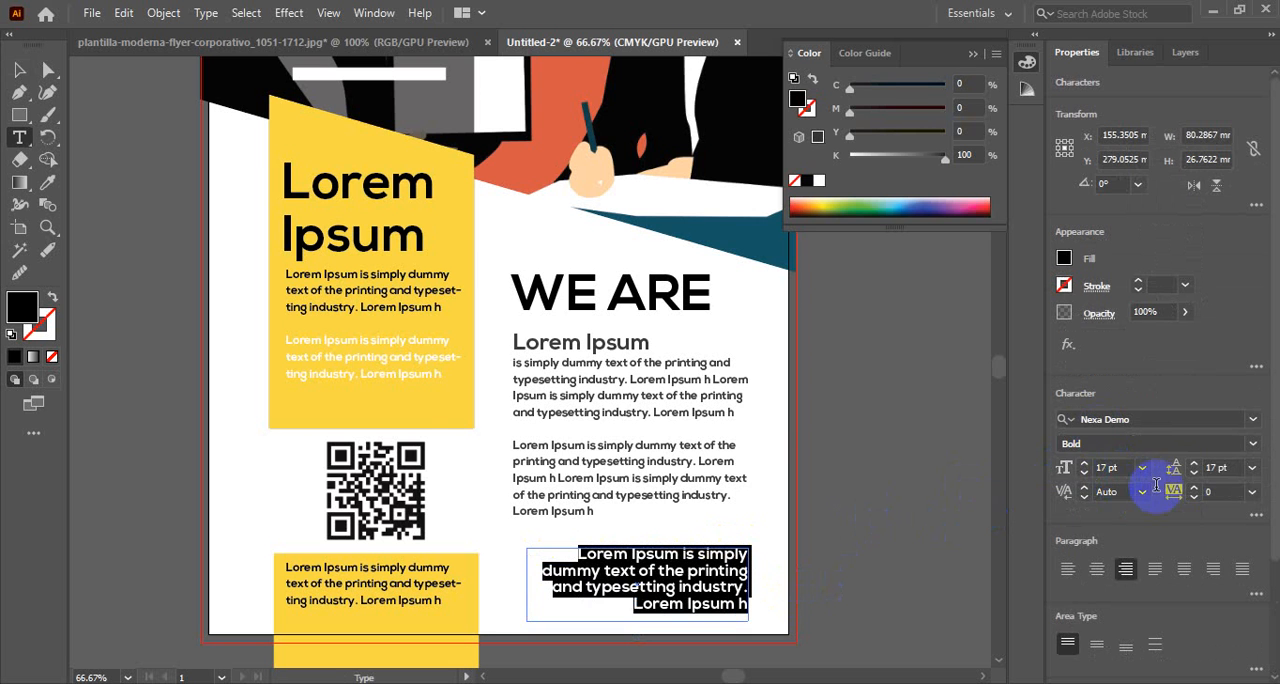
pyautogui.scroll(8, 1226, 470)
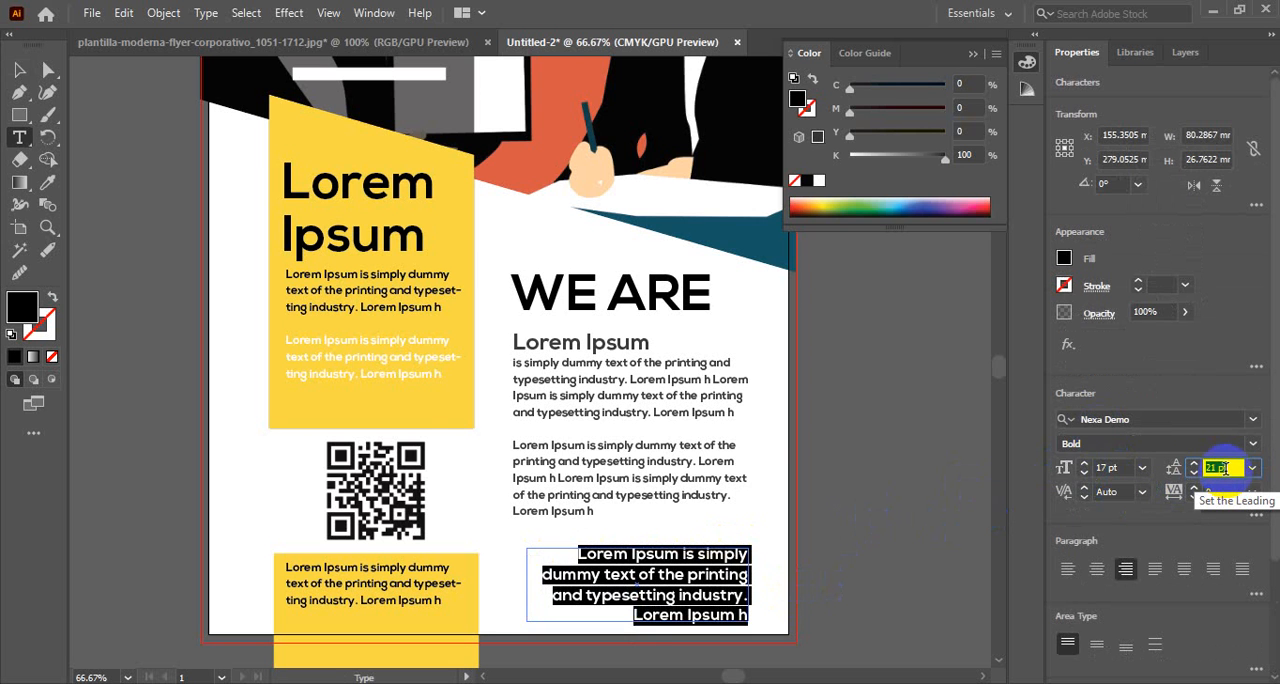
pyautogui.scroll(1, 1226, 470)
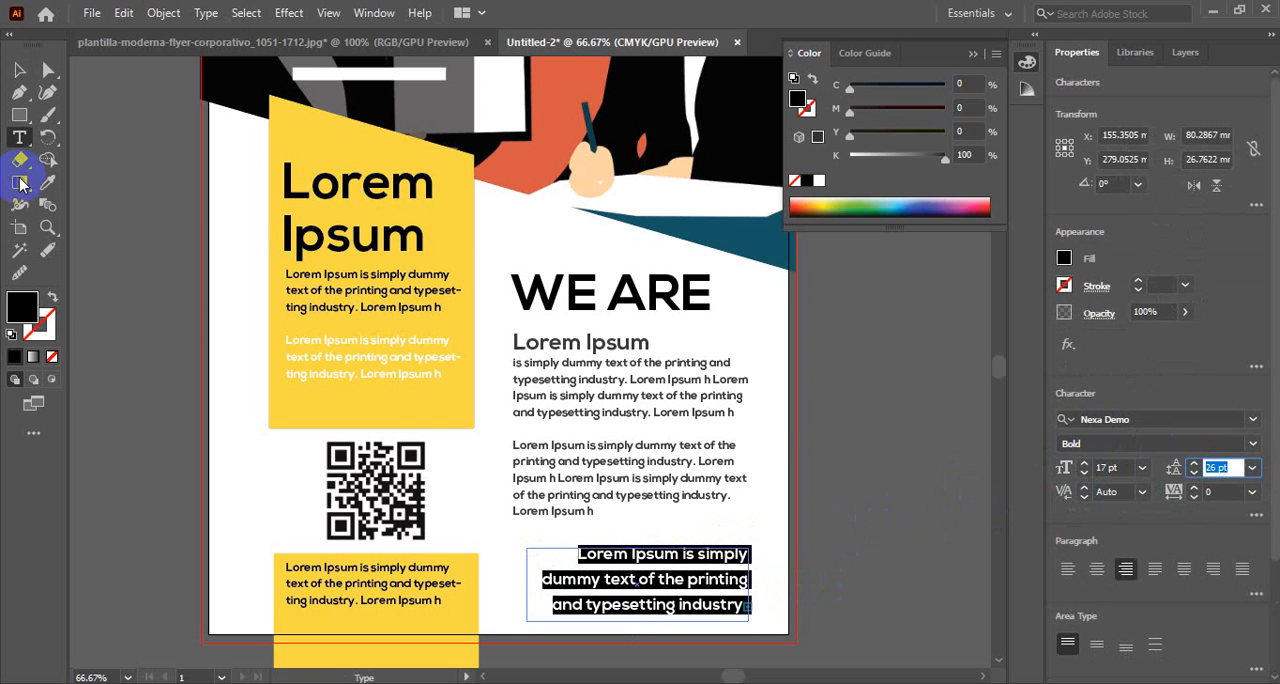
pyautogui.click(19, 69)
pyautogui.click(180, 290)
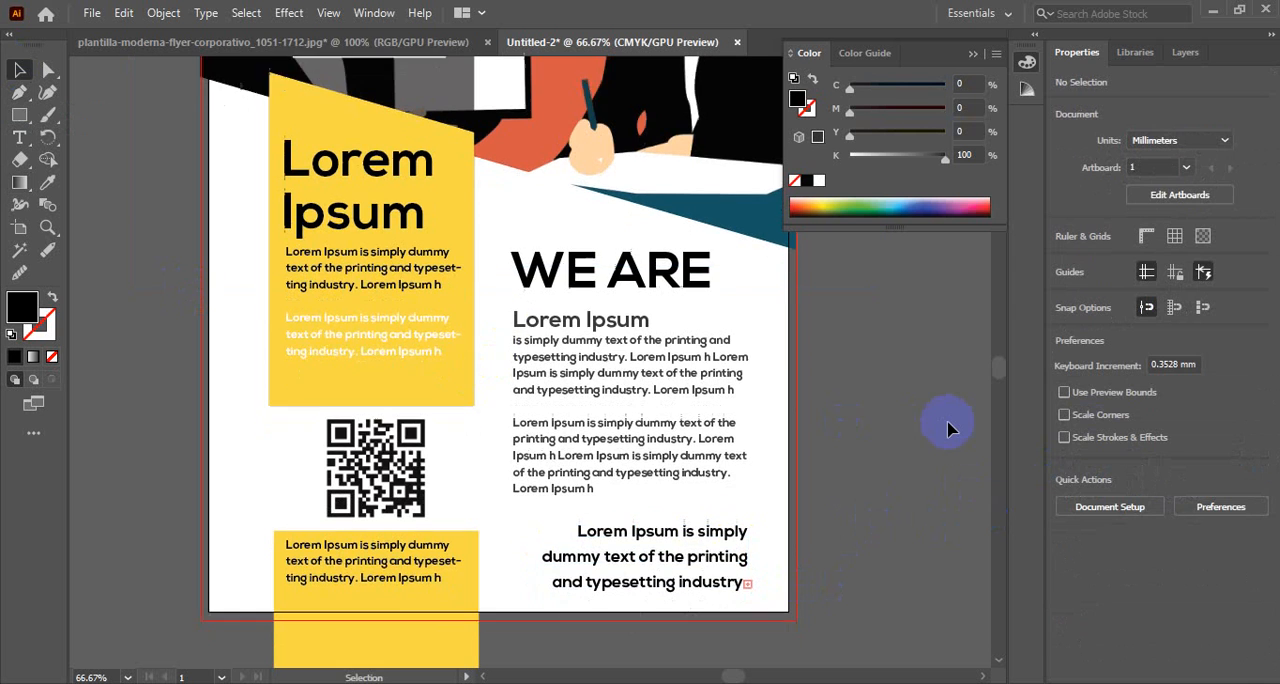
# Nudge the right-aligned paragraph slightly upward below the grey paragraphs
pyautogui.click(650, 550)
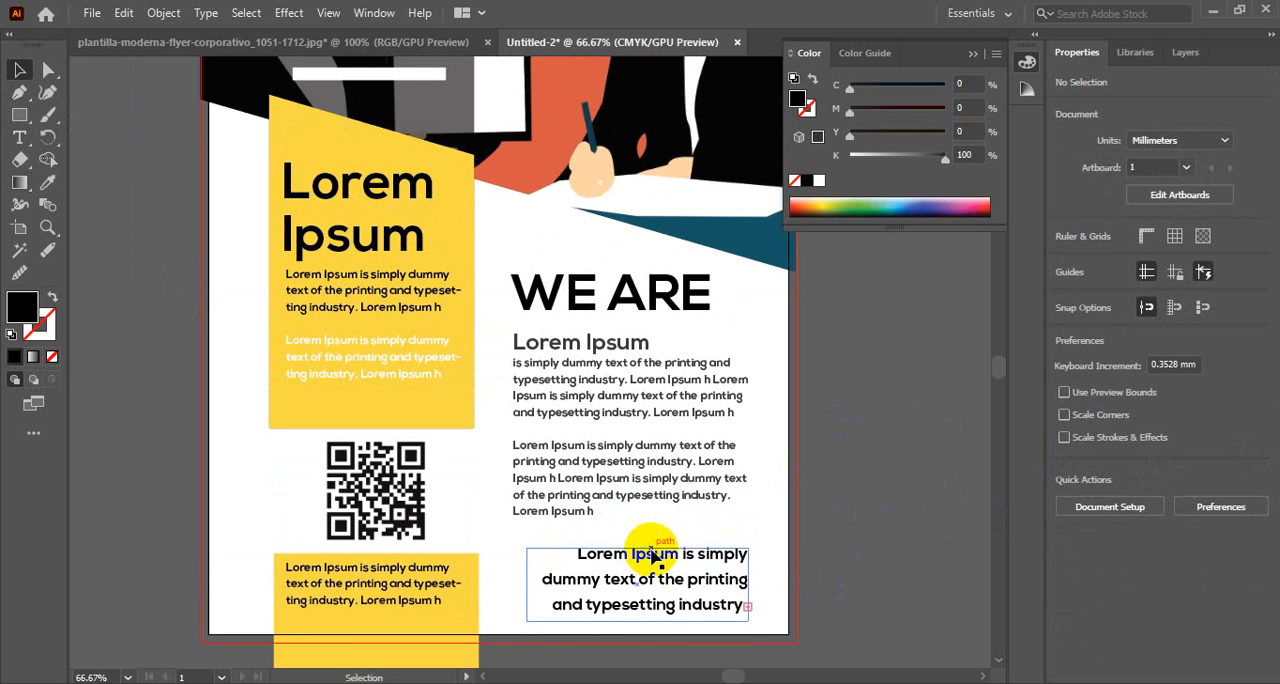
pyautogui.moveTo(652, 550); pyautogui.dragTo(654, 551)
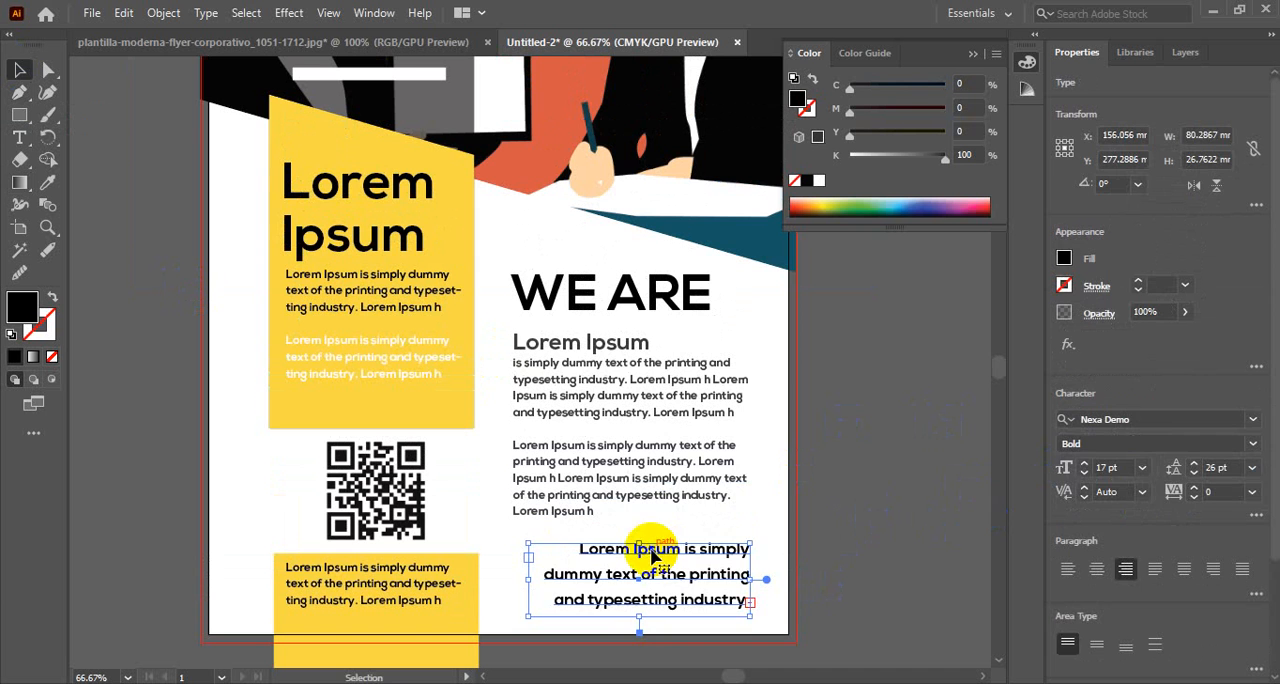
pyautogui.click(921, 424)
# Draw a black rectangle 216 mm wide and about 48 mm high across the flyer's bottom, ending at the lower bleed edge
pyautogui.keyDown('ctrl'); pyautogui.keyDown('alt'); pyautogui.click(560, 364); pyautogui.keyUp('alt'); pyautogui.keyUp('ctrl')
pyautogui.keyDown('ctrl'); pyautogui.keyDown('alt'); pyautogui.click(561, 366); pyautogui.keyUp('alt'); pyautogui.keyUp('ctrl')
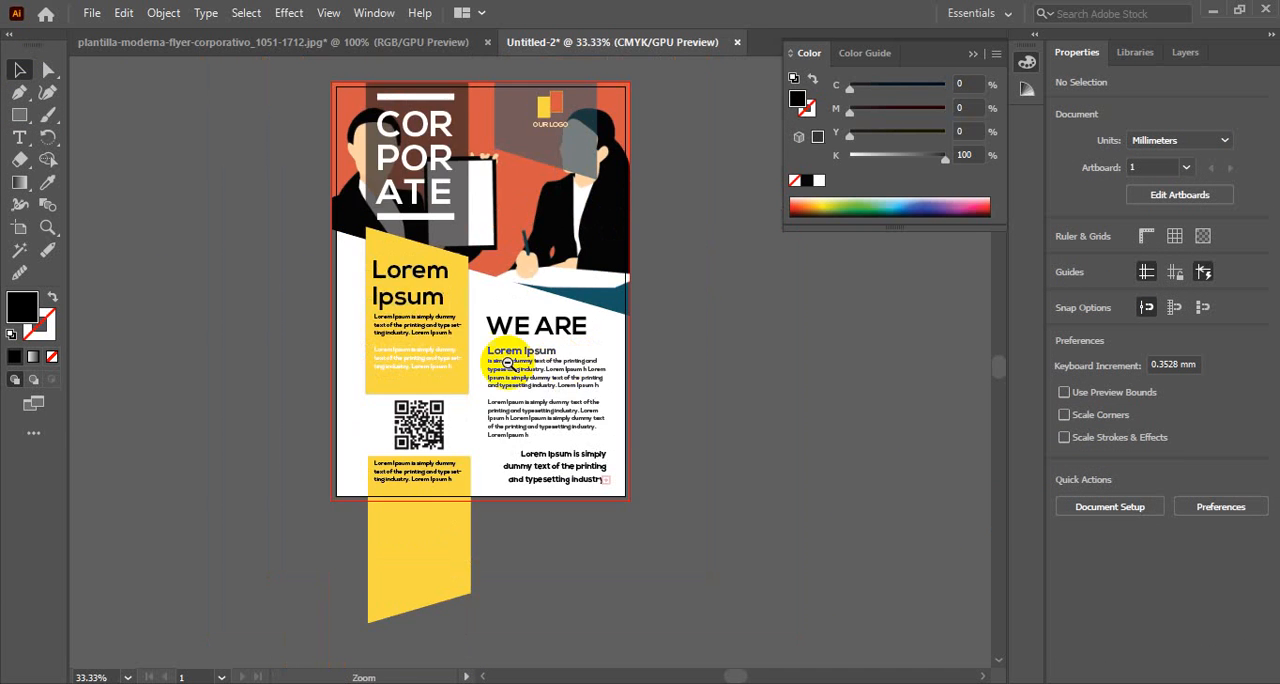
pyautogui.keyDown('ctrl'); pyautogui.keyDown('alt'); pyautogui.click(503, 359); pyautogui.keyUp('alt'); pyautogui.keyUp('ctrl')
pyautogui.scroll(3, 597, 527)
pyautogui.scroll(-1, 634, 522)
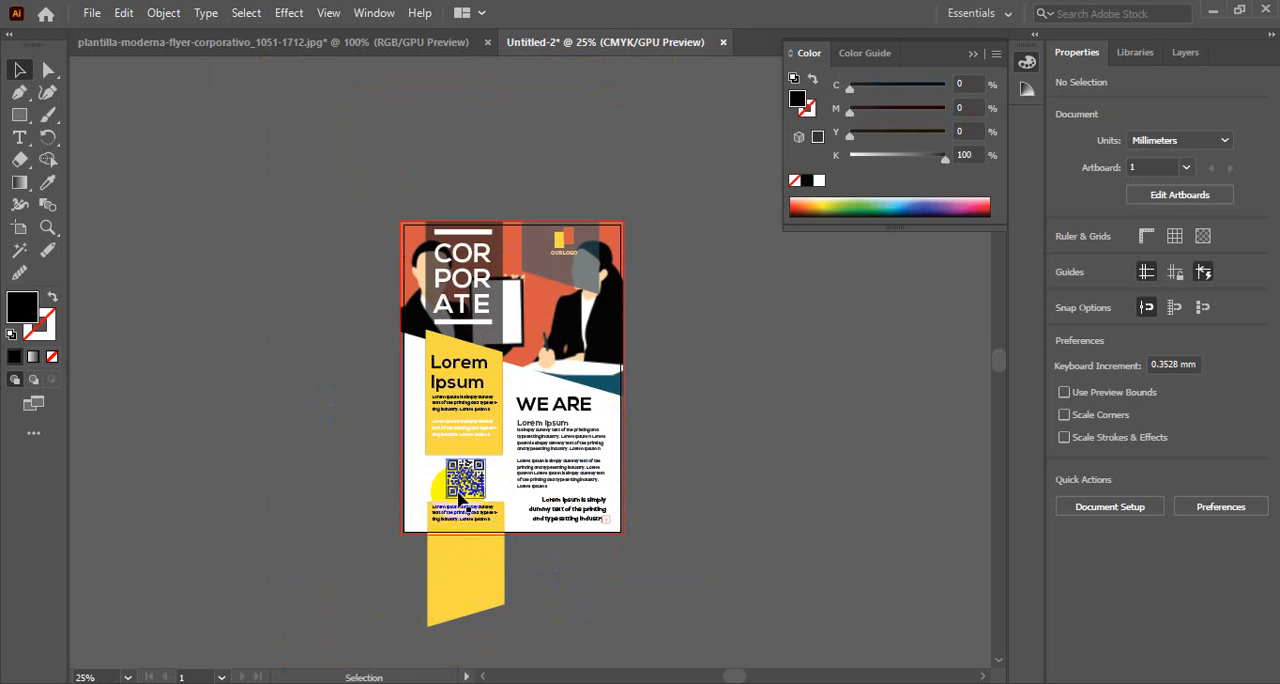
pyautogui.keyDown('ctrl'); pyautogui.click(516, 507); pyautogui.keyUp('ctrl')
pyautogui.keyDown('ctrl'); pyautogui.click(538, 367); pyautogui.keyUp('ctrl')
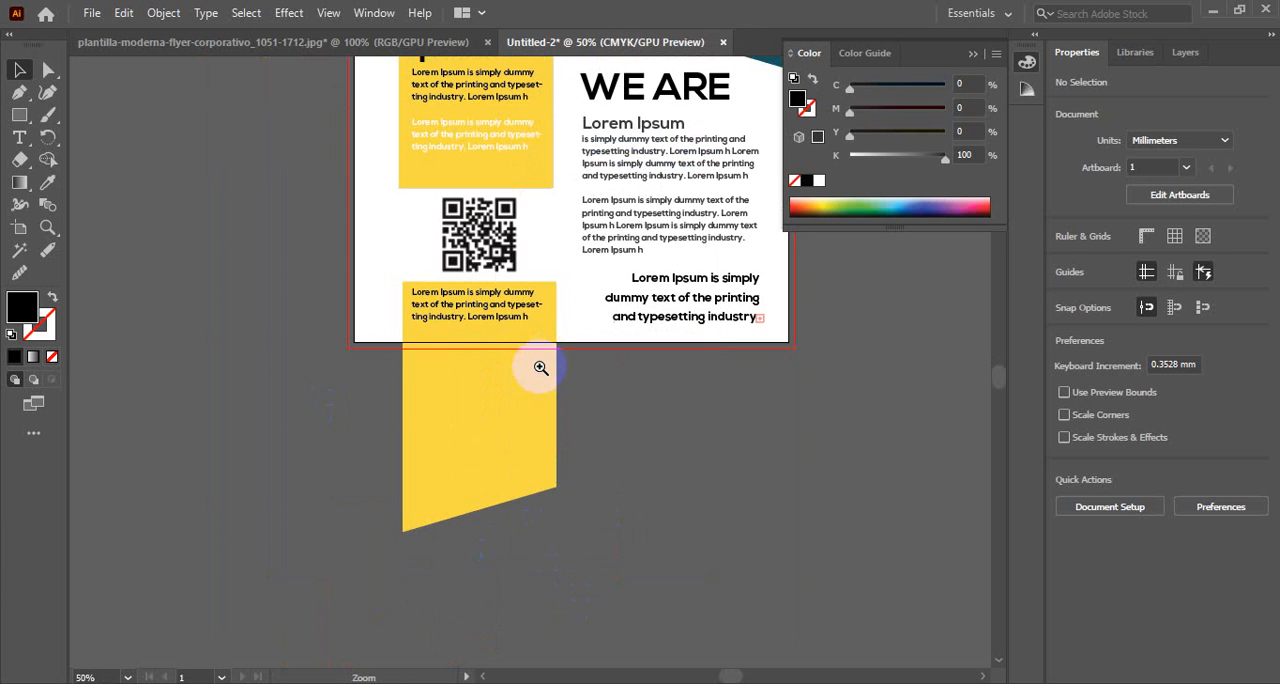
pyautogui.click(20, 116)
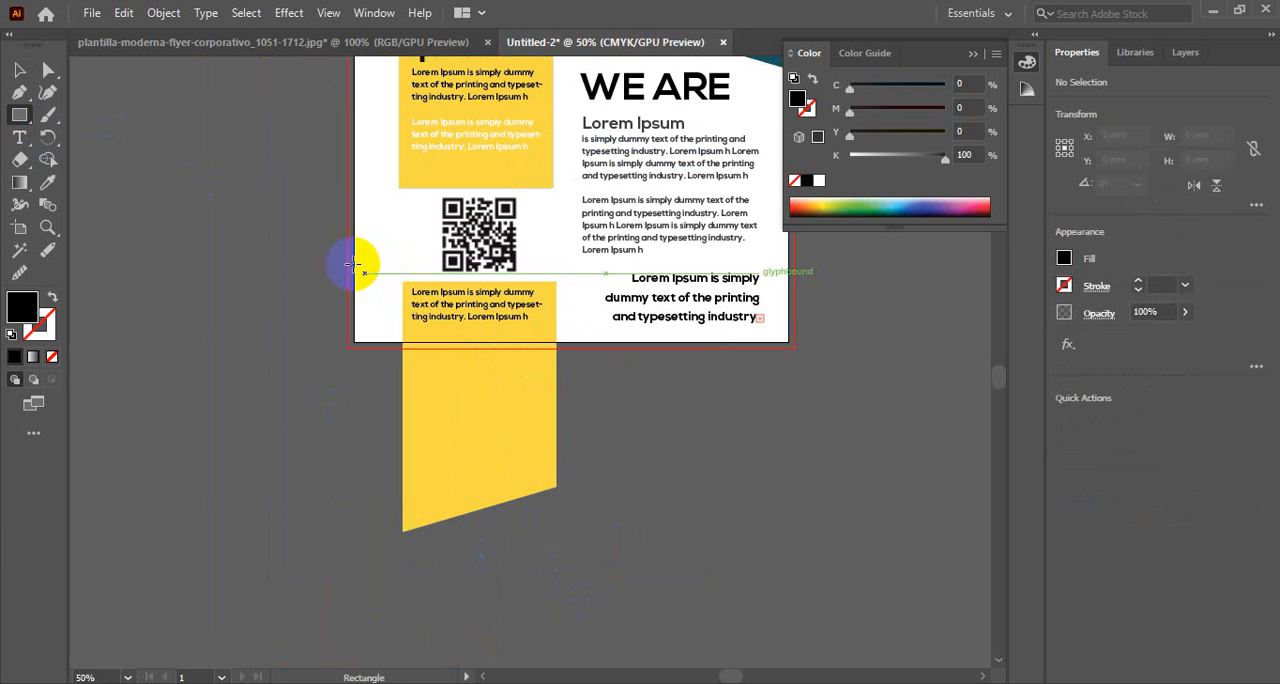
pyautogui.moveTo(348, 250); pyautogui.dragTo(795, 347)
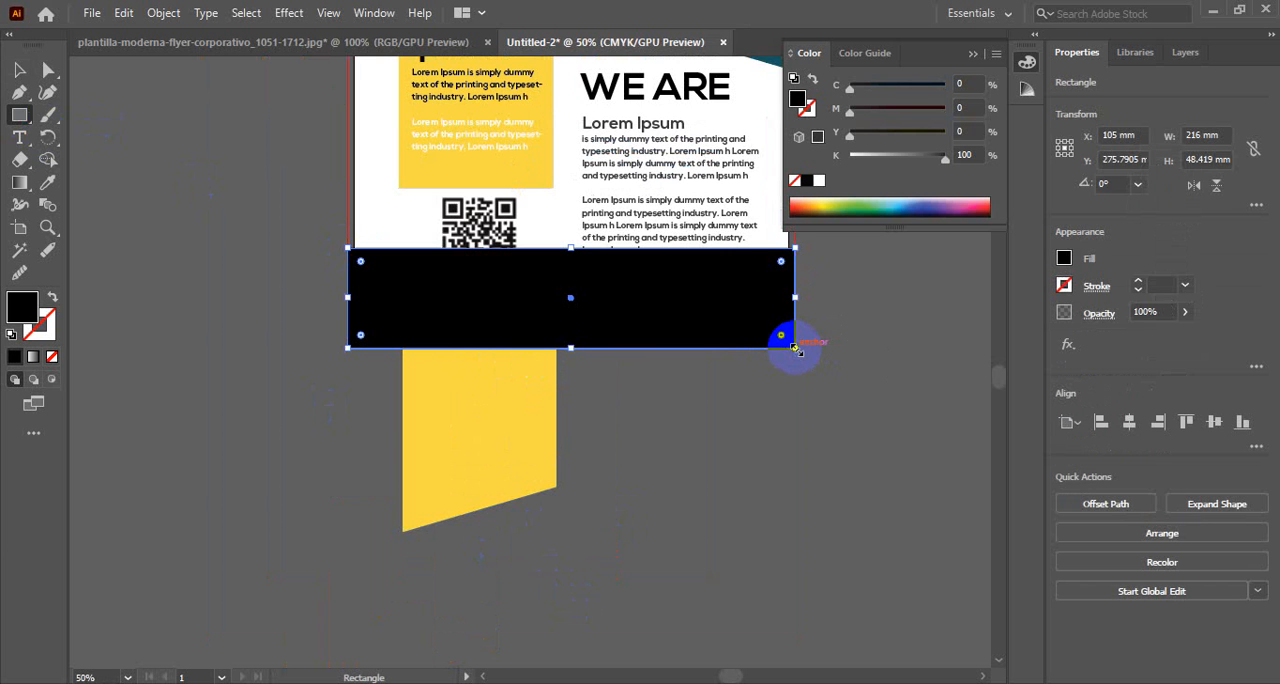
# Try to make a clipping mask with only the lower yellow shape selected
pyautogui.press('v')
pyautogui.click(503, 405)
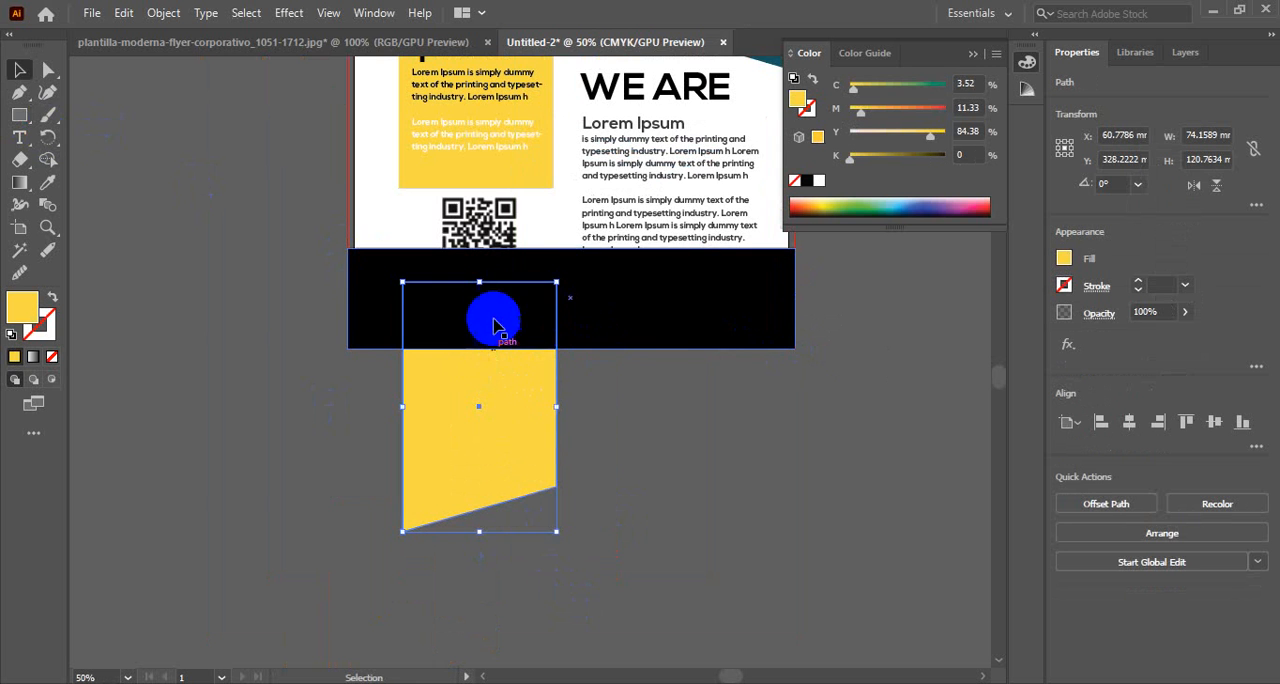
pyautogui.rightClick(493, 323)
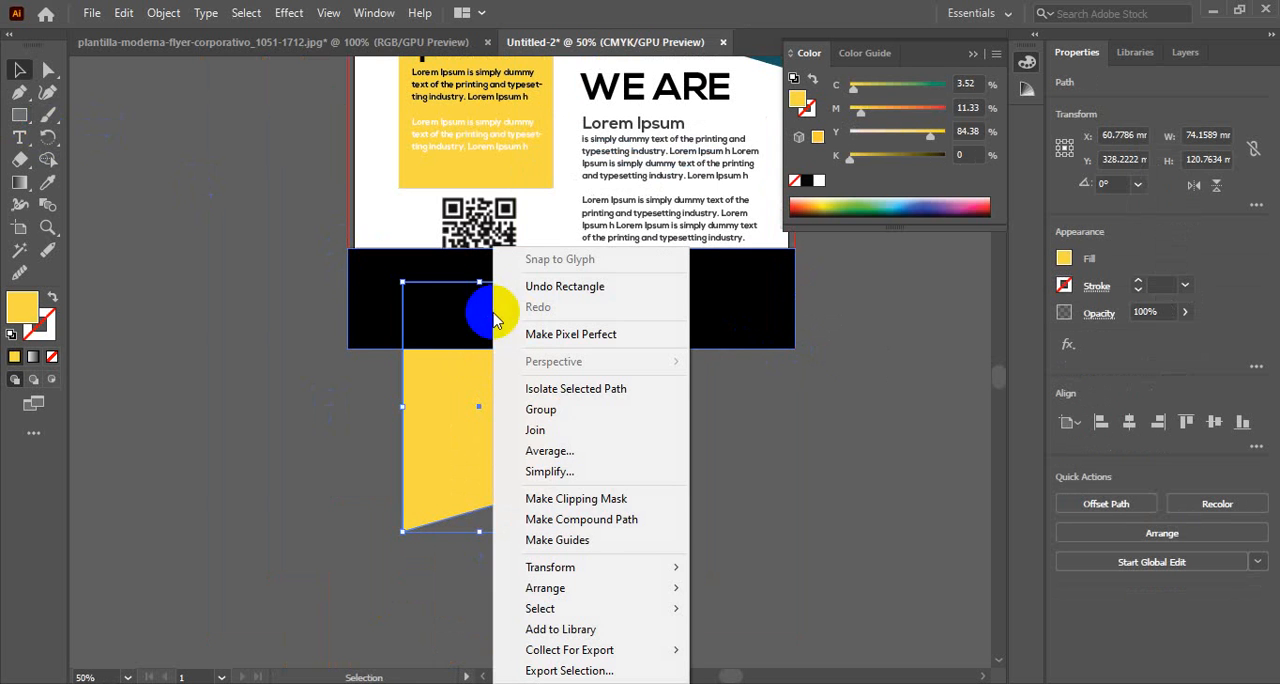
pyautogui.click(605, 500)
pyautogui.click(814, 378)
pyautogui.click(686, 372)
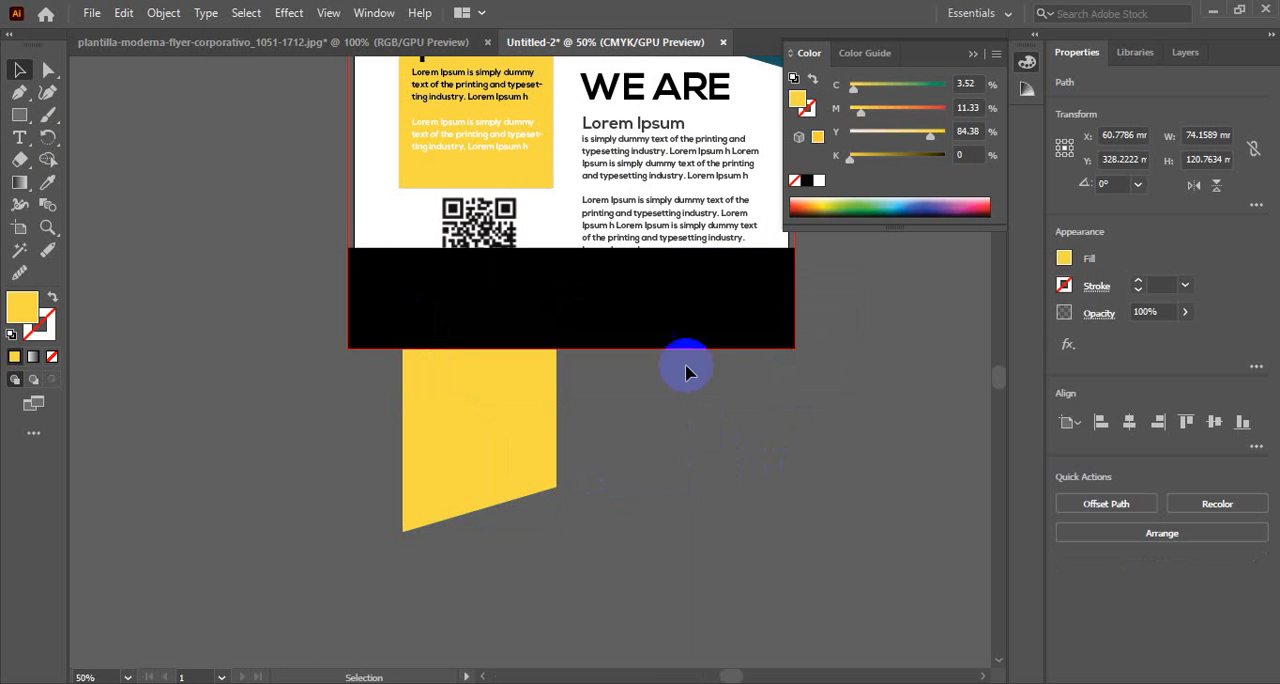
# Clip the lower yellow shape to the bleed by making a clipping mask with the black rectangle
pyautogui.click(675, 310)
pyautogui.click(525, 433)
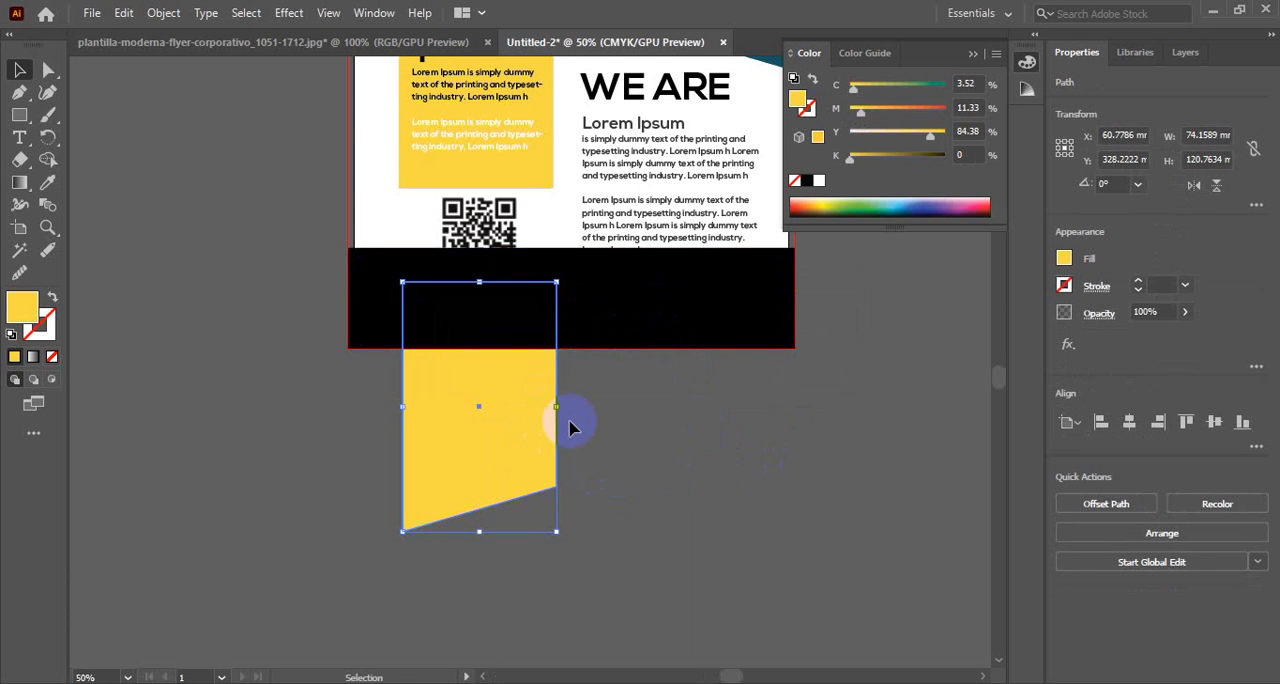
pyautogui.keyDown('shift'); pyautogui.click(677, 299); pyautogui.keyUp('shift')
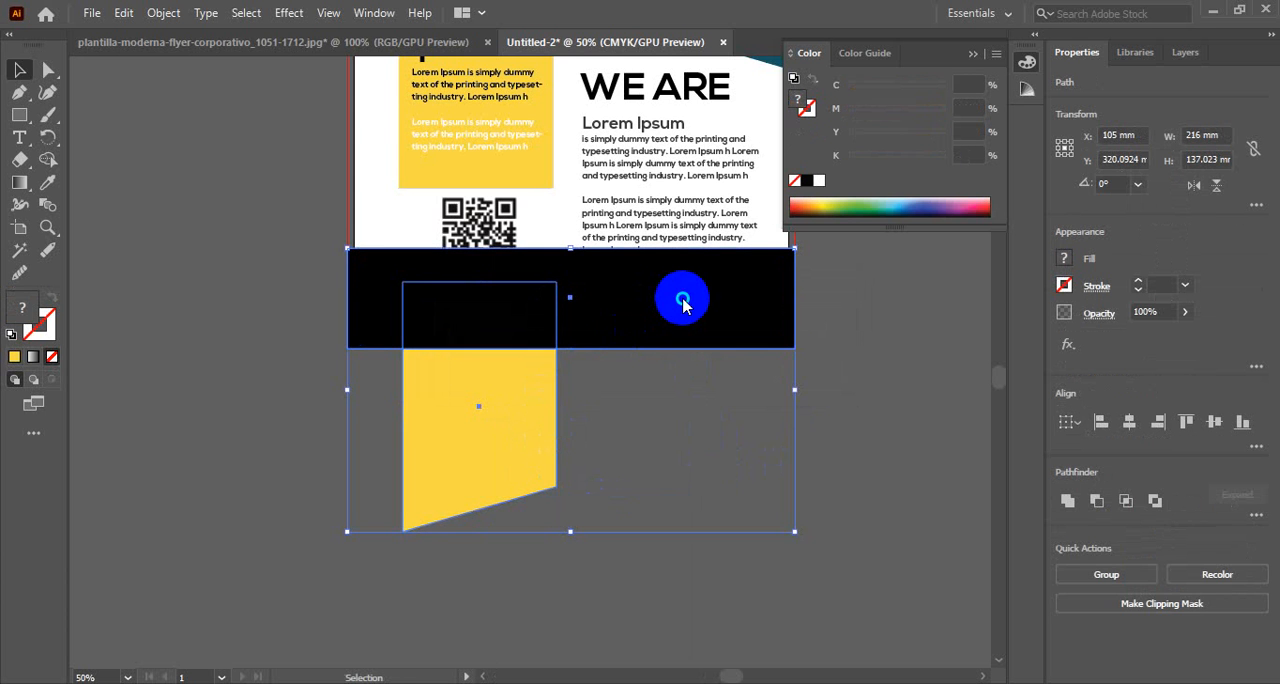
pyautogui.rightClick(683, 305)
pyautogui.click(780, 494)
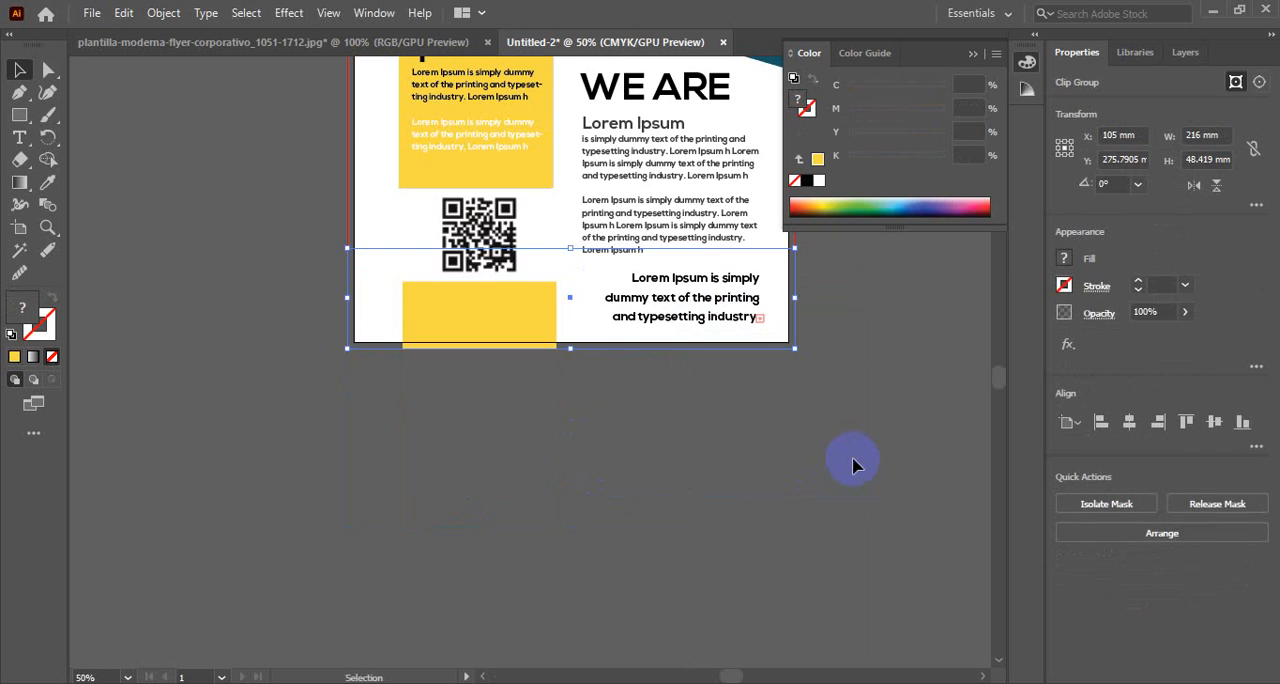
pyautogui.click(855, 465)
# Send the lower yellow clip group backward in the stacking order until it sits behind its black paragraph
pyautogui.scroll(5, 748, 509)
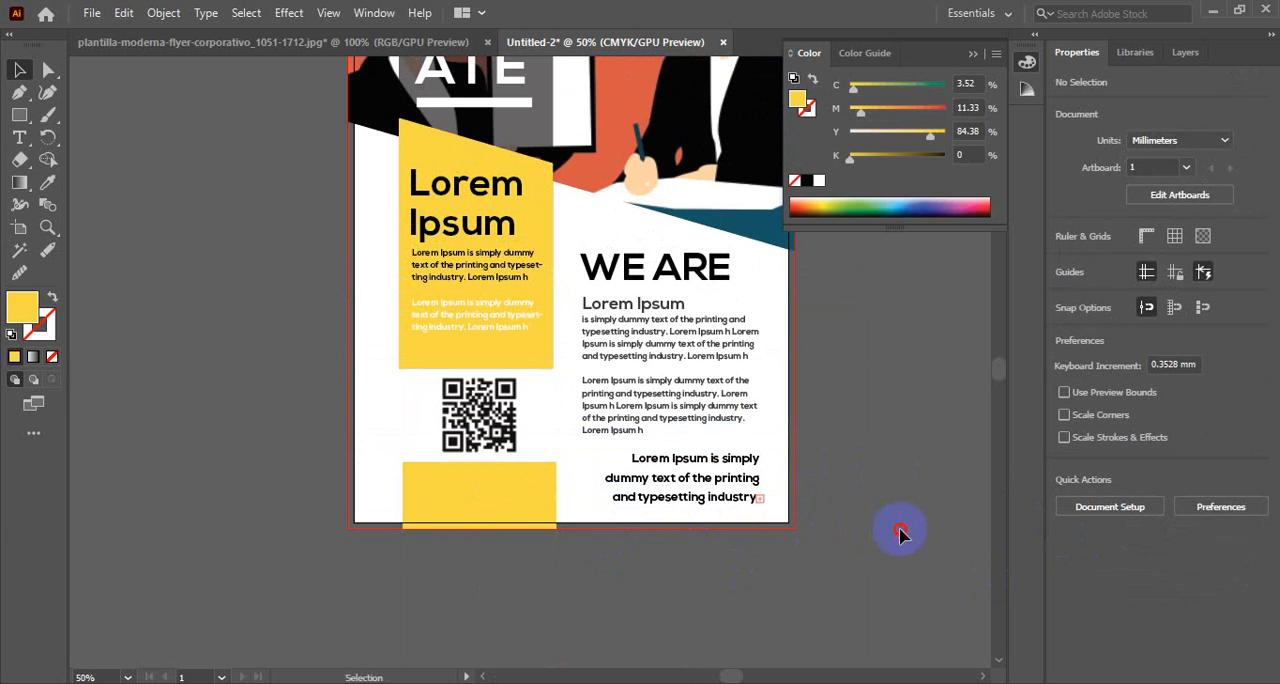
pyautogui.click(510, 503)
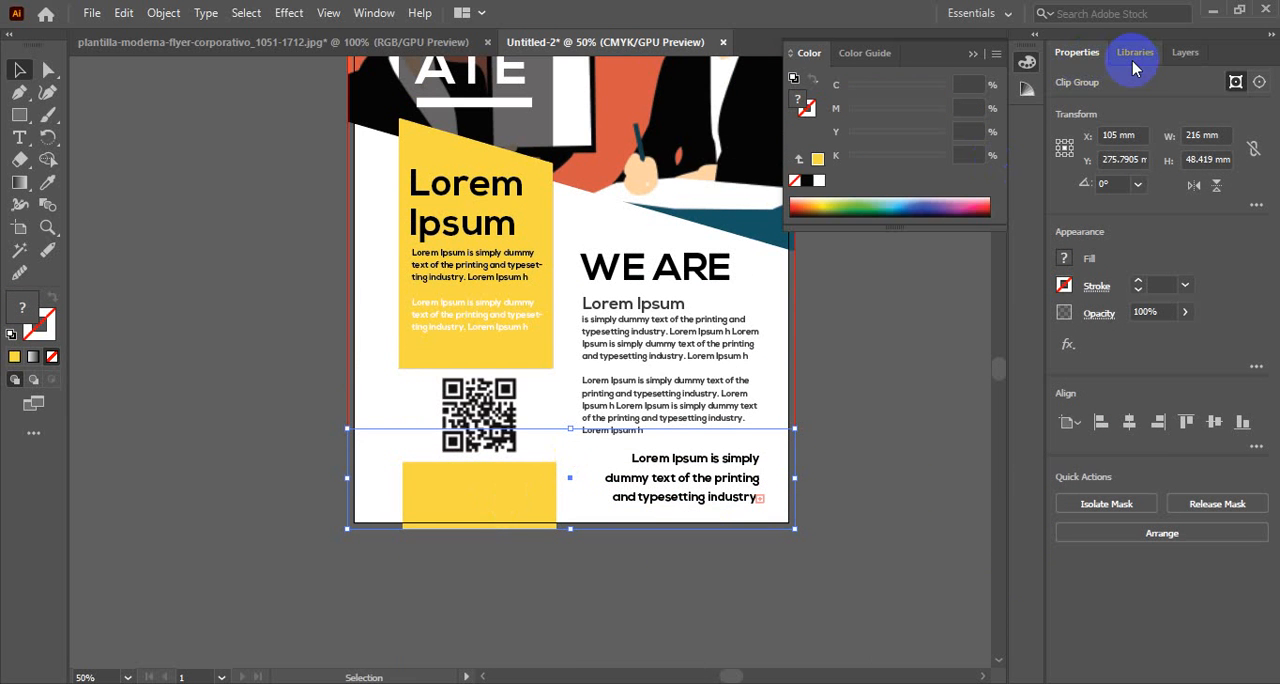
pyautogui.click(1184, 56)
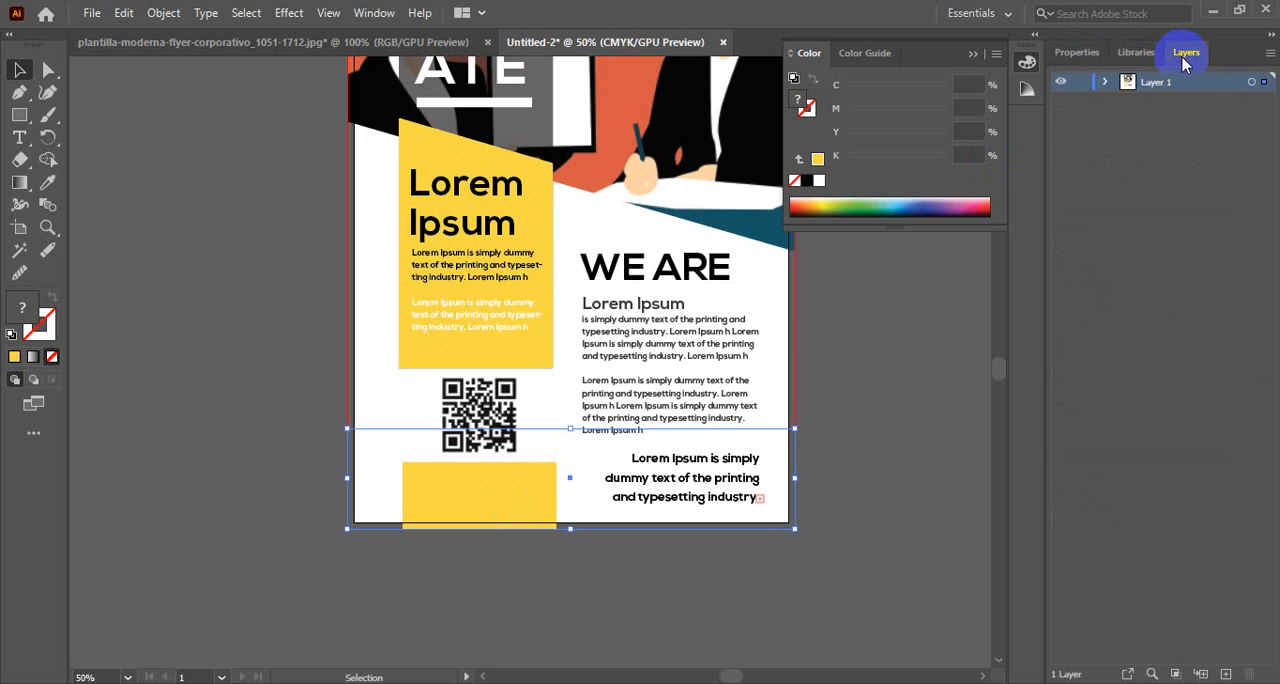
pyautogui.click(1105, 82)
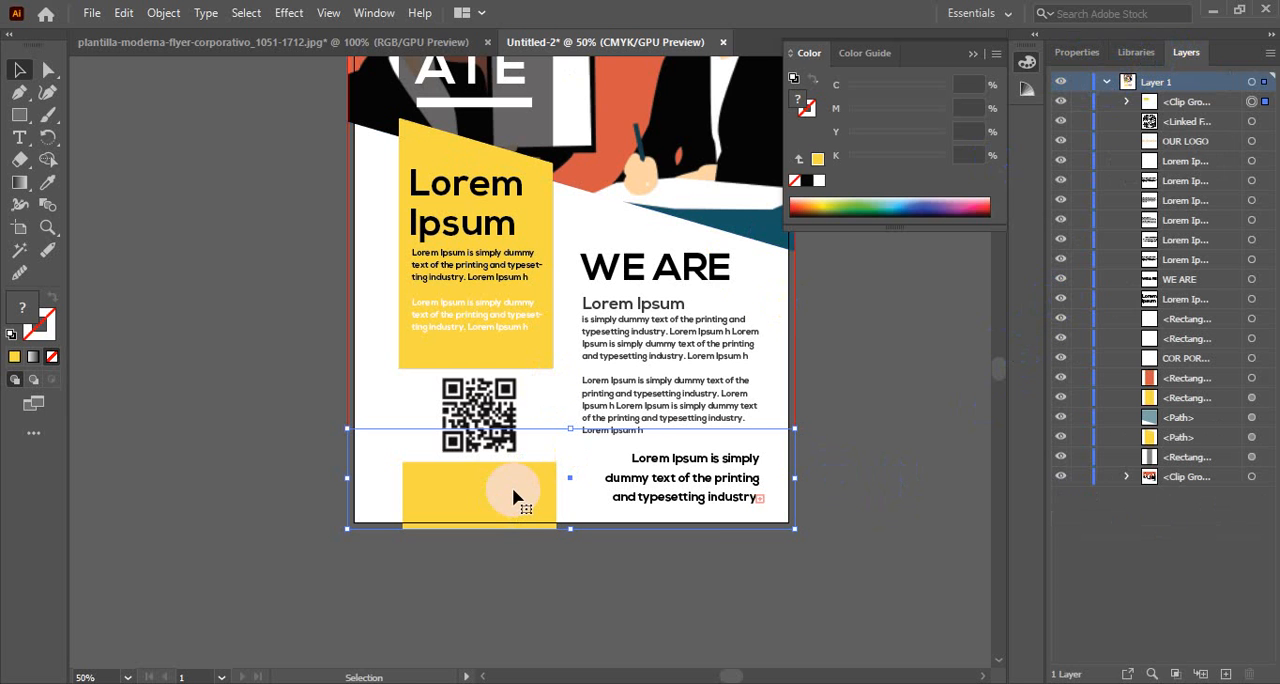
pyautogui.hotkey('ctrl', '[')
pyautogui.hotkey('ctrl', '[')
pyautogui.hotkey('ctrl', '[')
pyautogui.hotkey('ctrl', '[')
pyautogui.hotkey('ctrl', '[')
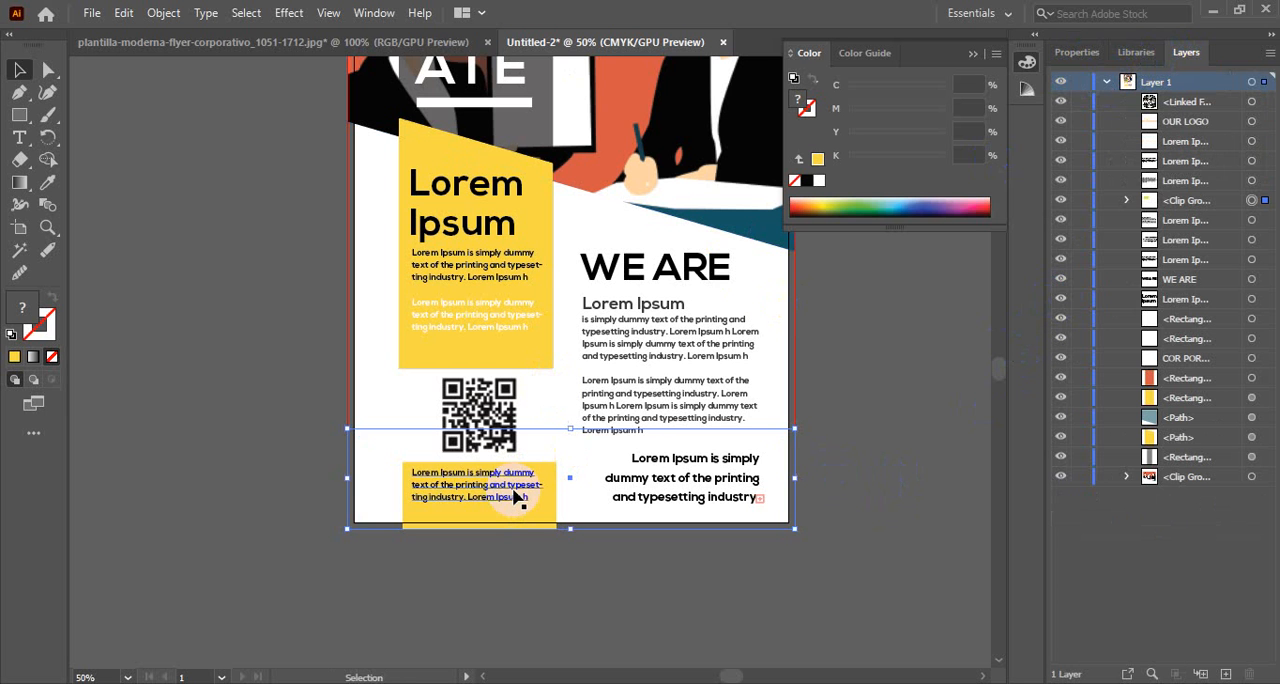
pyautogui.click(877, 463)
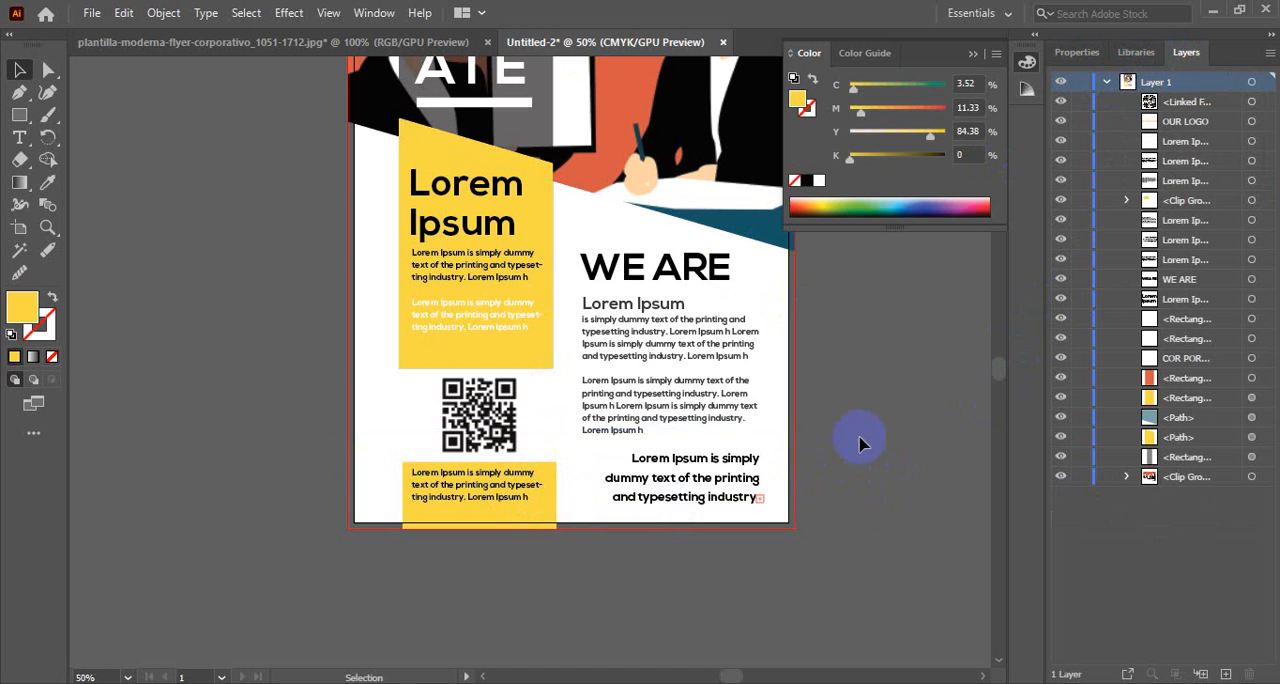
# Close the color settings and compare the whole flyer with the header area of the reference flyer
pyautogui.keyDown('ctrl'); pyautogui.keyDown('alt'); pyautogui.click(431, 482); pyautogui.keyUp('alt'); pyautogui.keyUp('ctrl')
pyautogui.moveTo(616, 208); pyautogui.dragTo(495, 382)
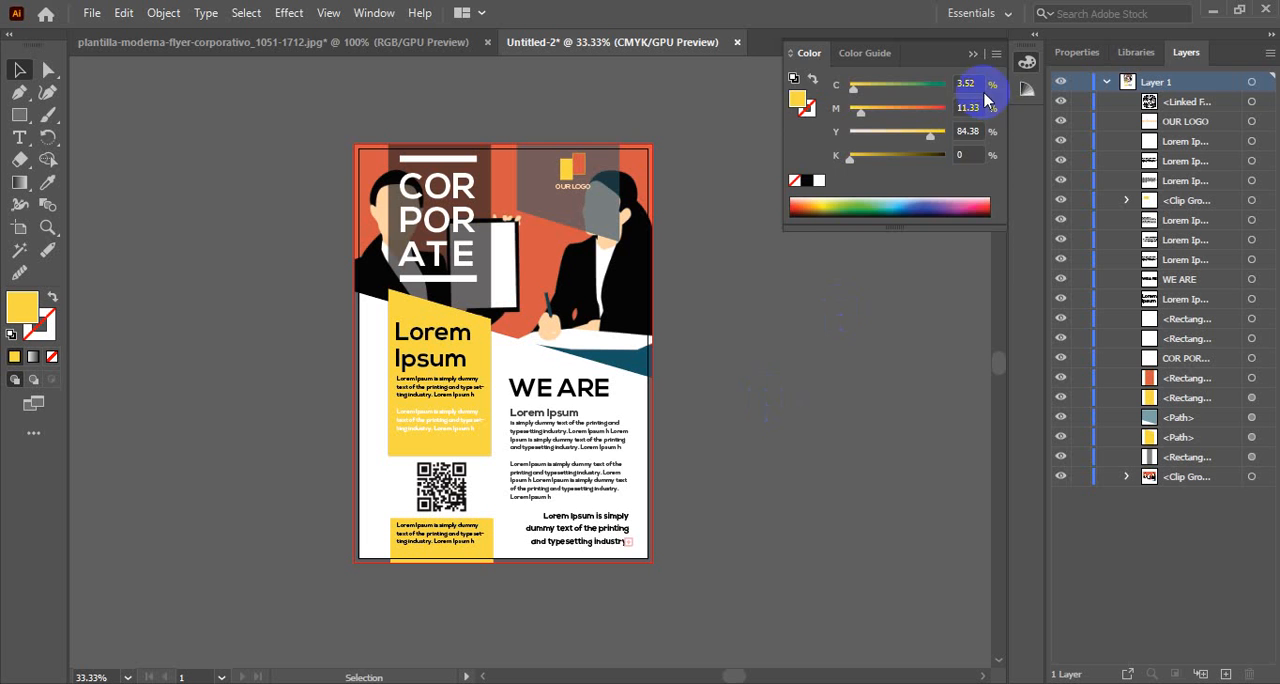
pyautogui.click(1026, 62)
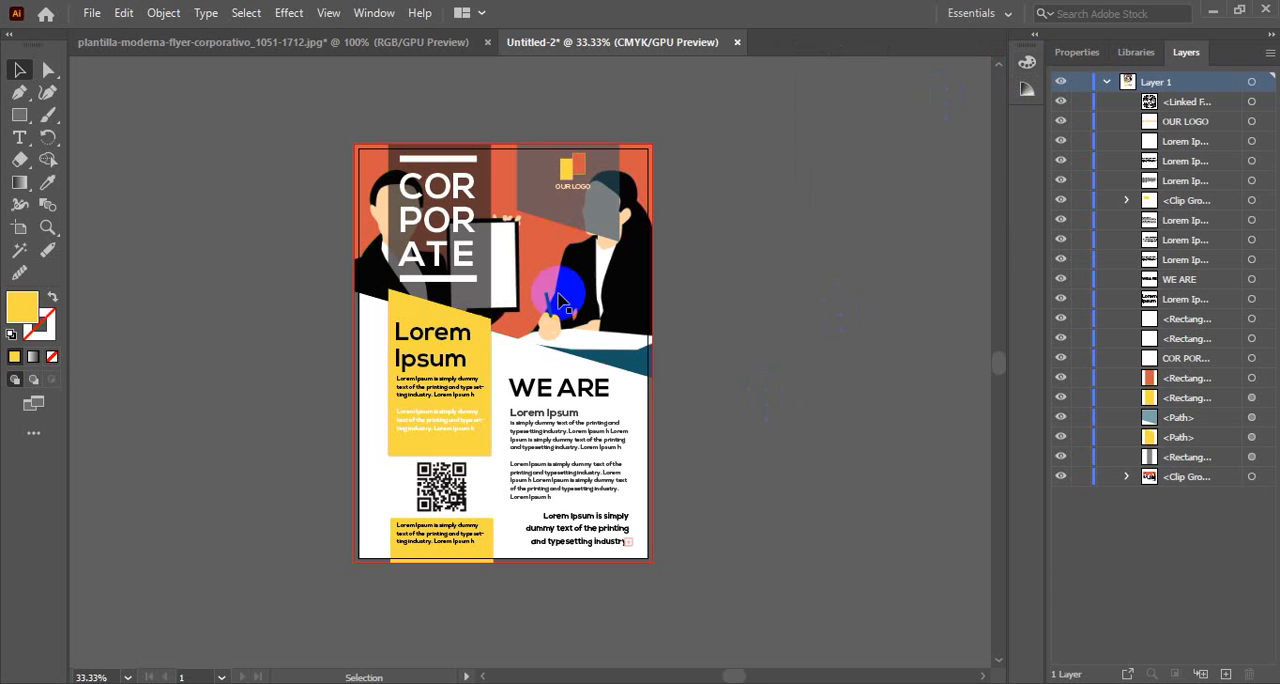
pyautogui.click(255, 42)
pyautogui.keyDown('ctrl'); pyautogui.click(460, 428); pyautogui.keyUp('ctrl')
pyautogui.scroll(3, 490, 330)
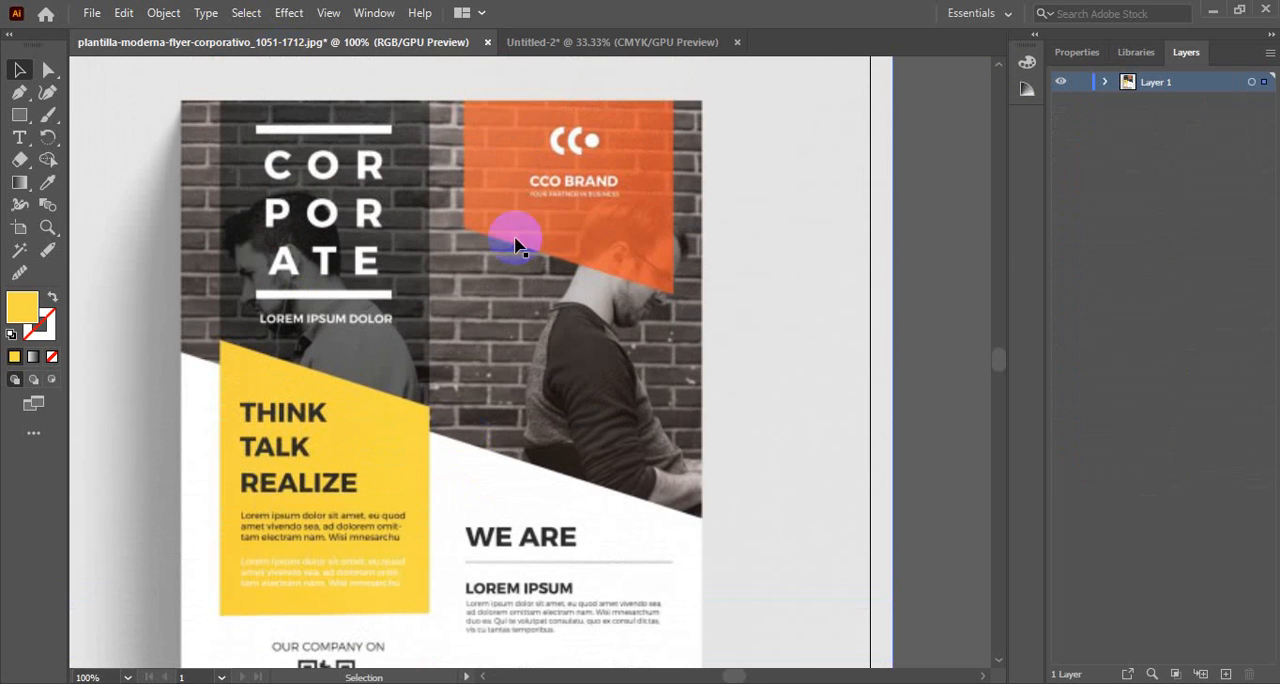
pyautogui.click(578, 42)
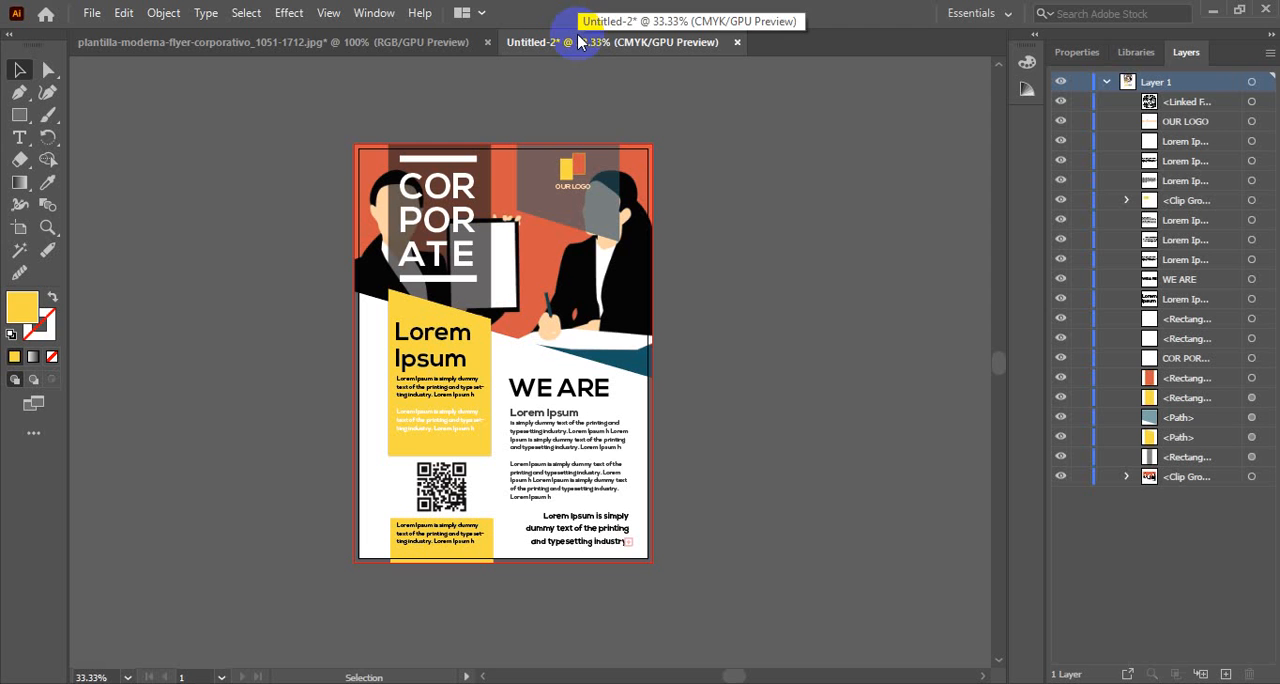
# Reduce the opacity of the clipped header illustration
pyautogui.click(628, 290)
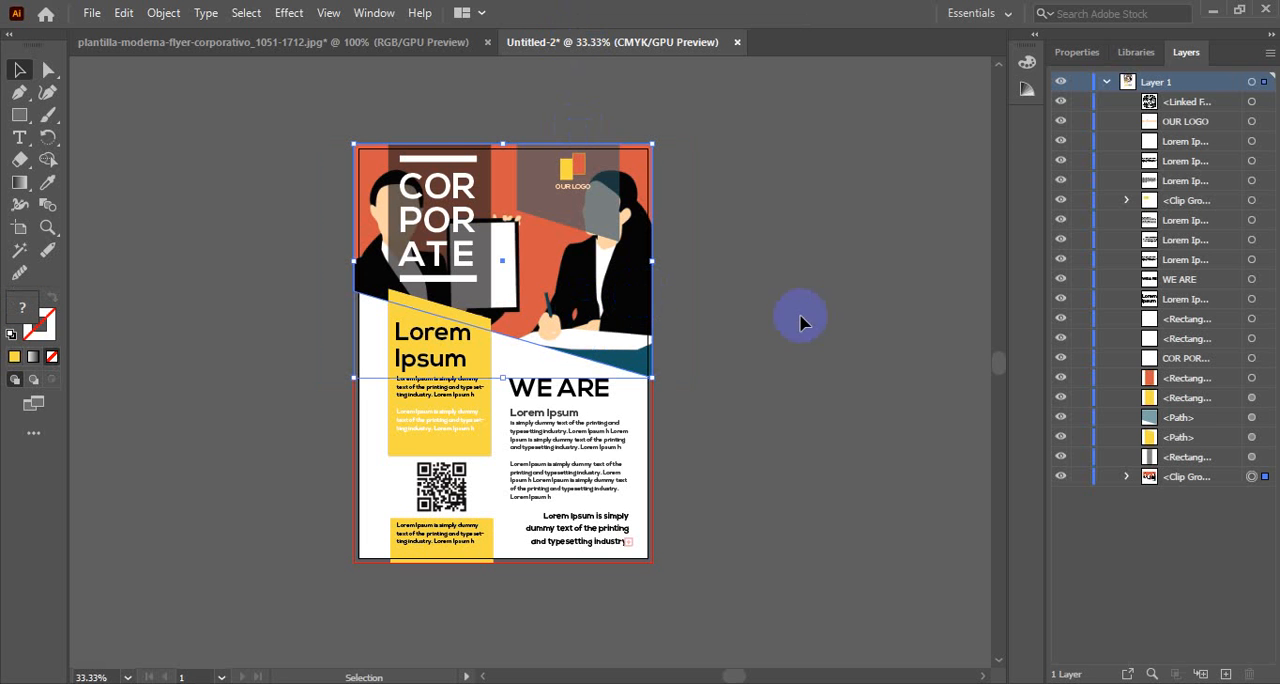
pyautogui.click(1078, 52)
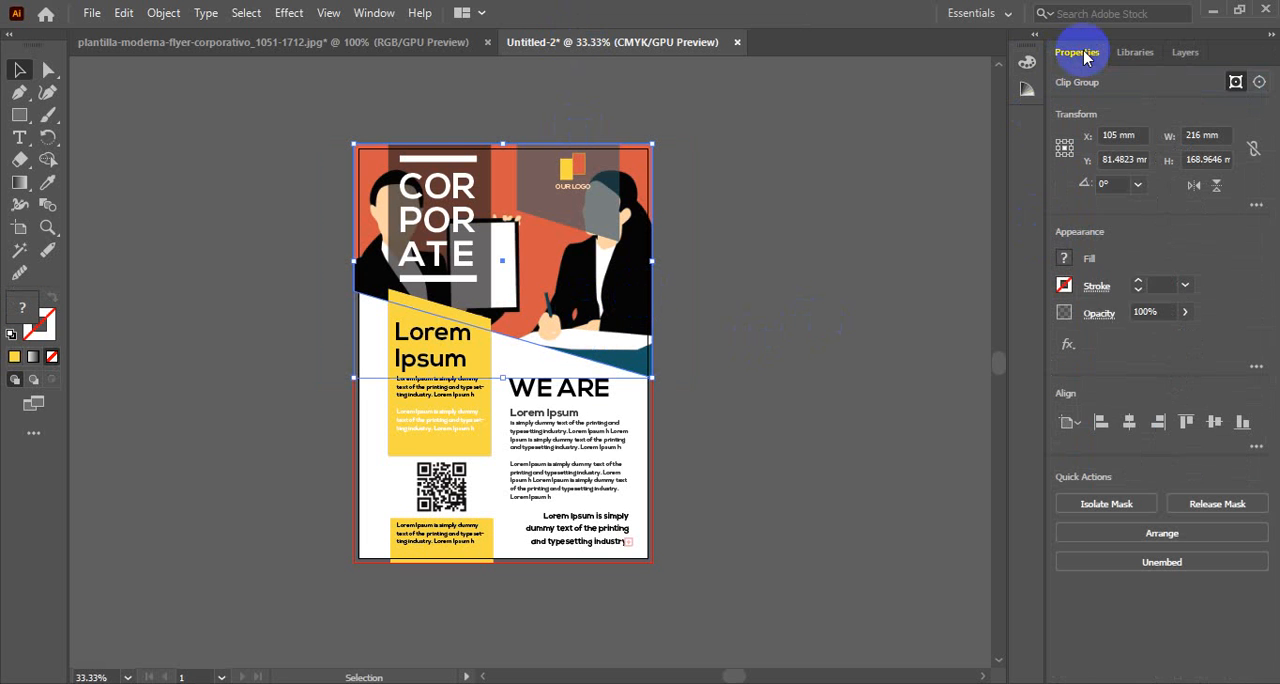
pyautogui.click(1160, 313)
pyautogui.scroll(-16, 1161, 316)
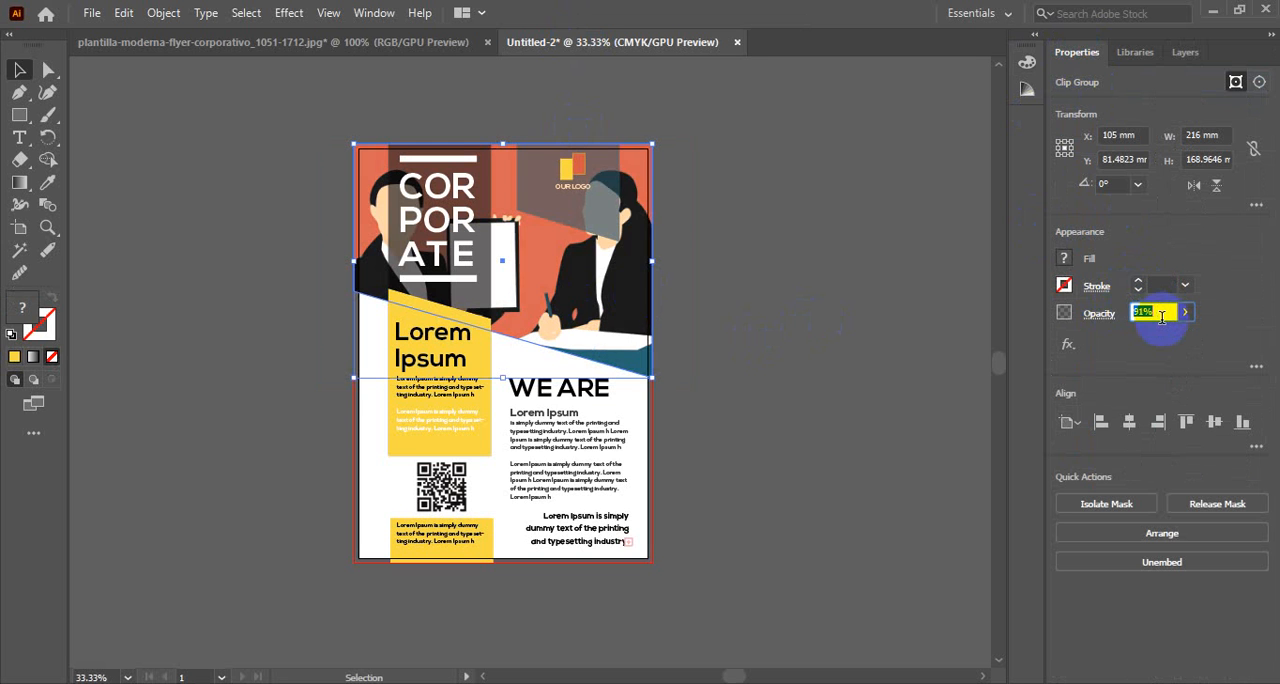
pyautogui.click(791, 295)
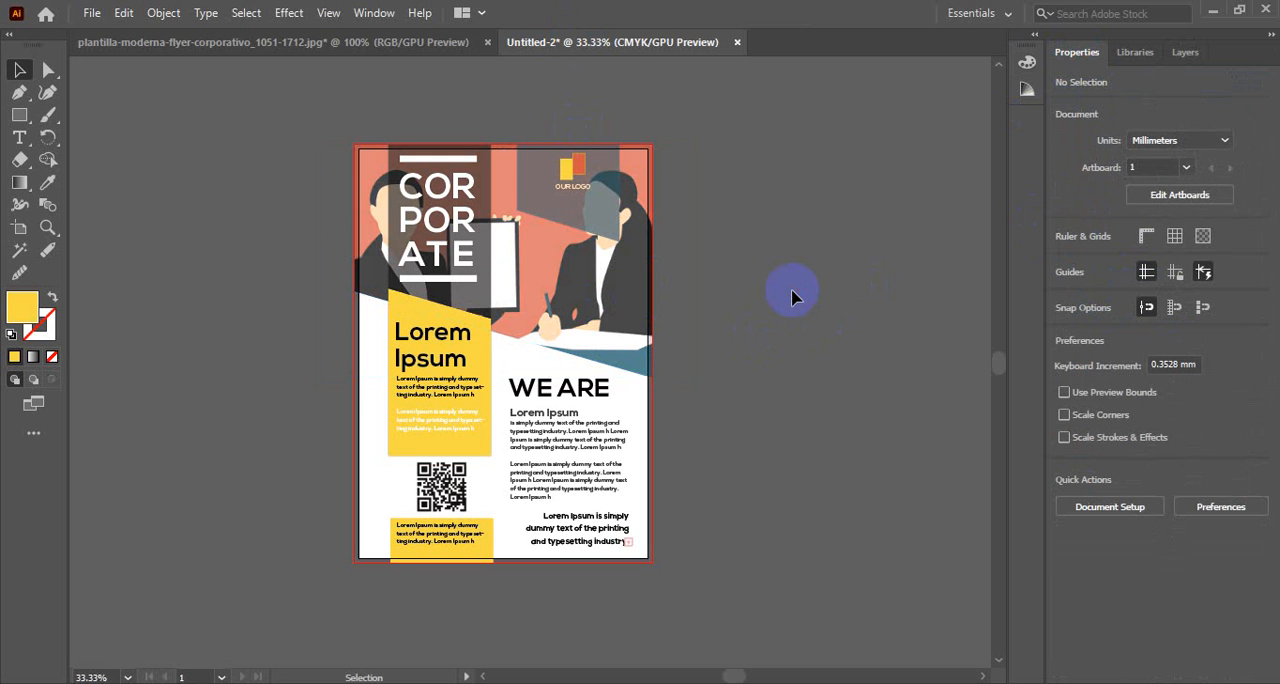